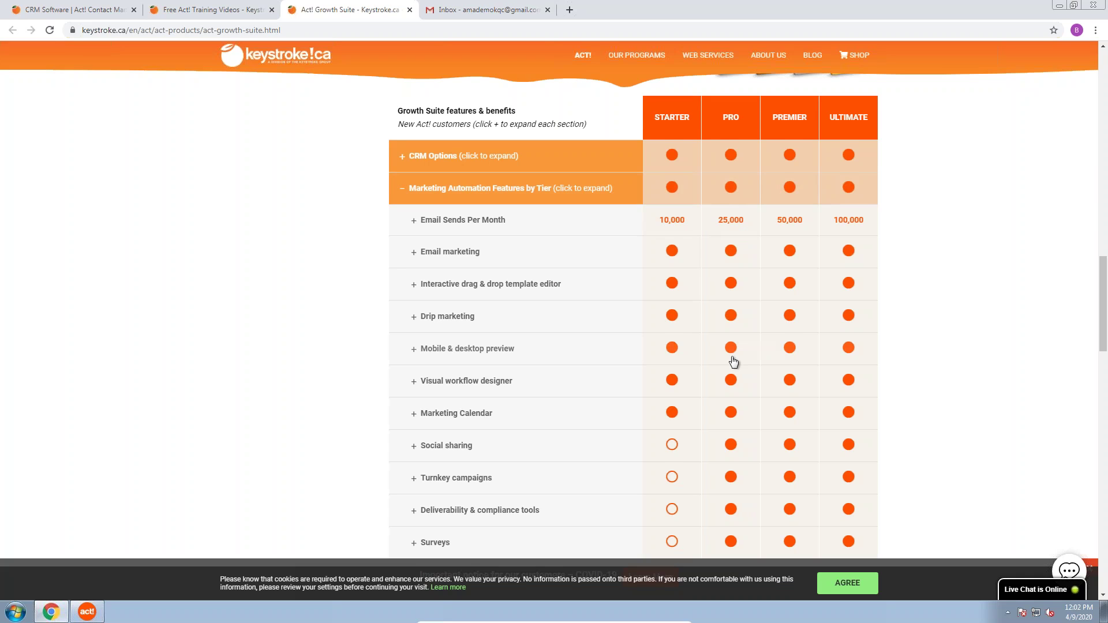
# Examine the Growth Suite comparison of marketing automation features and regular monthly cost across the Starter, Pro, Premier and Ultimate tiers
pyautogui.scroll(-3, 733, 362)
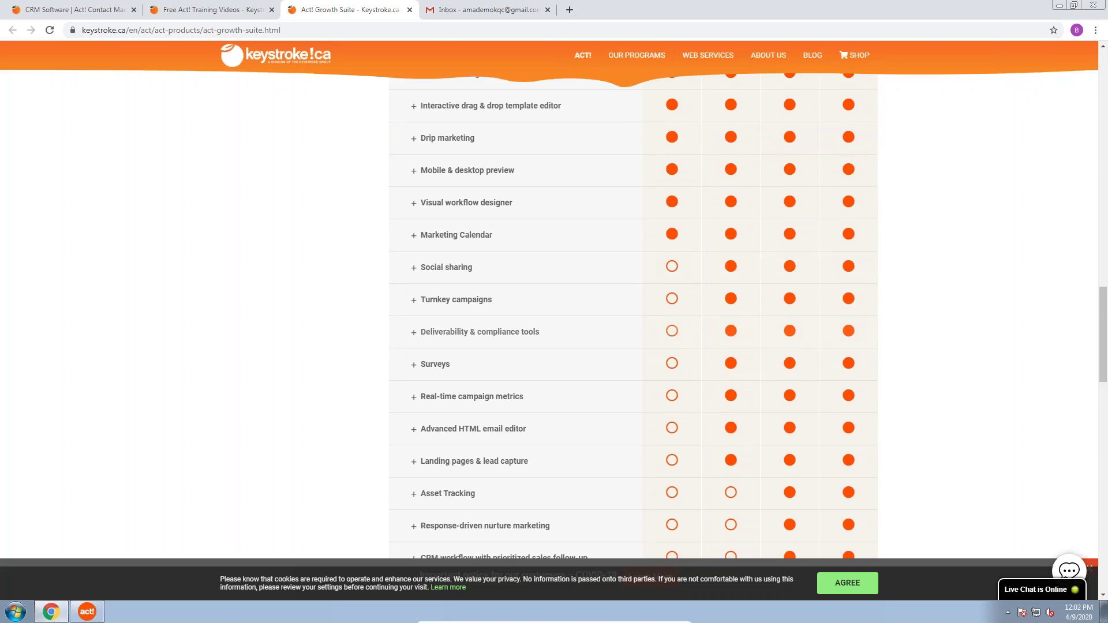
pyautogui.scroll(-3, 633, 318)
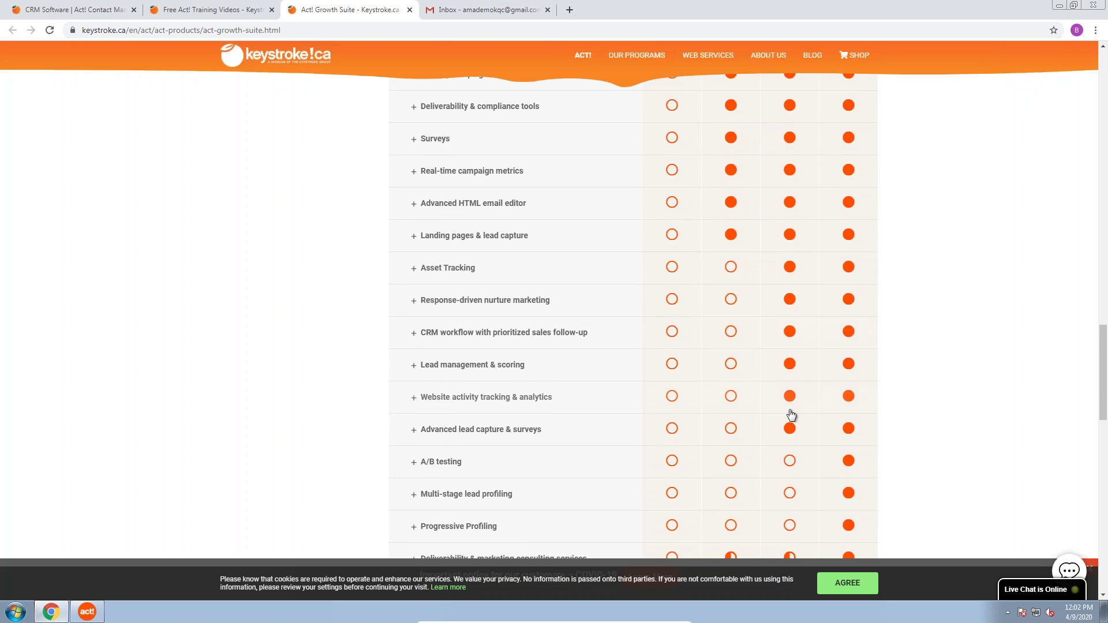
pyautogui.scroll(2, 791, 416)
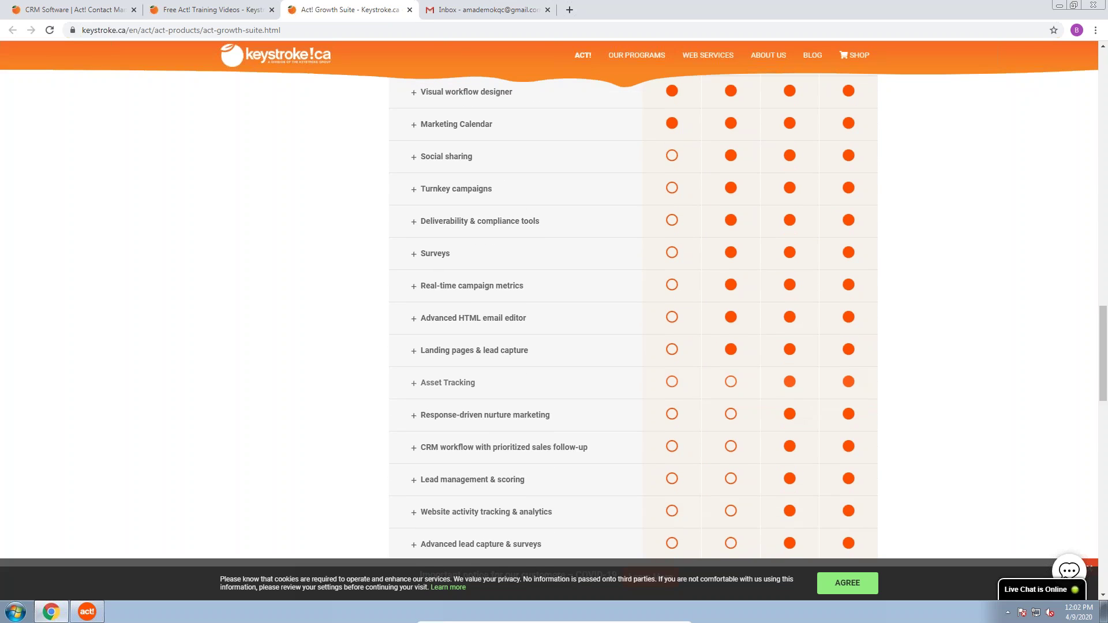
pyautogui.scroll(-3, 633, 318)
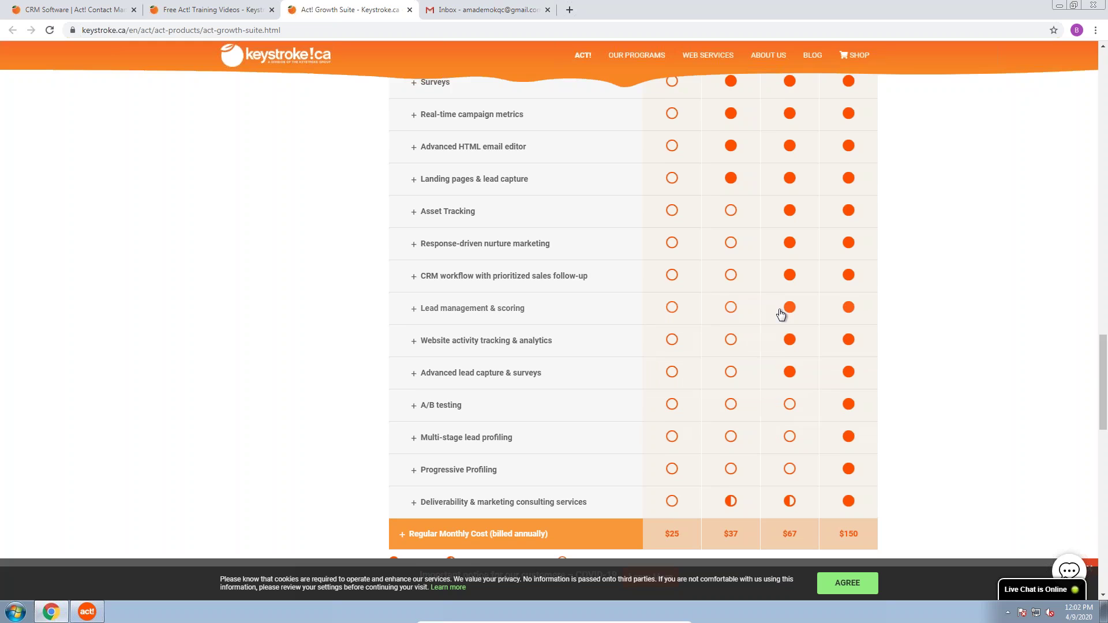
pyautogui.scroll(7, 781, 315)
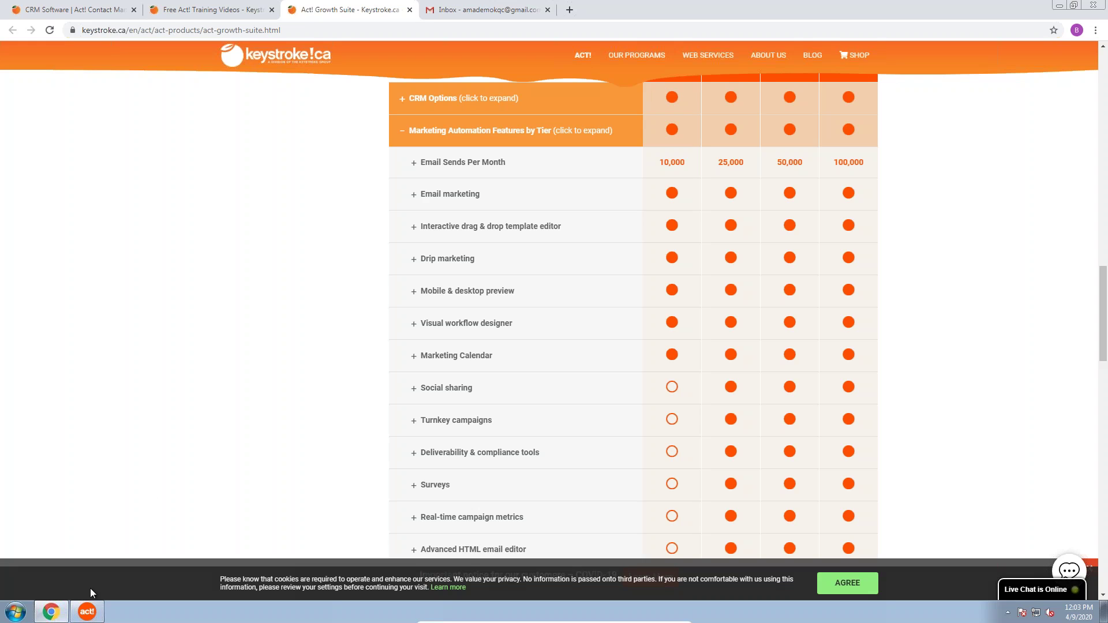
# Switch to Act! and display the list of all contacts
pyautogui.moveTo(87, 615)
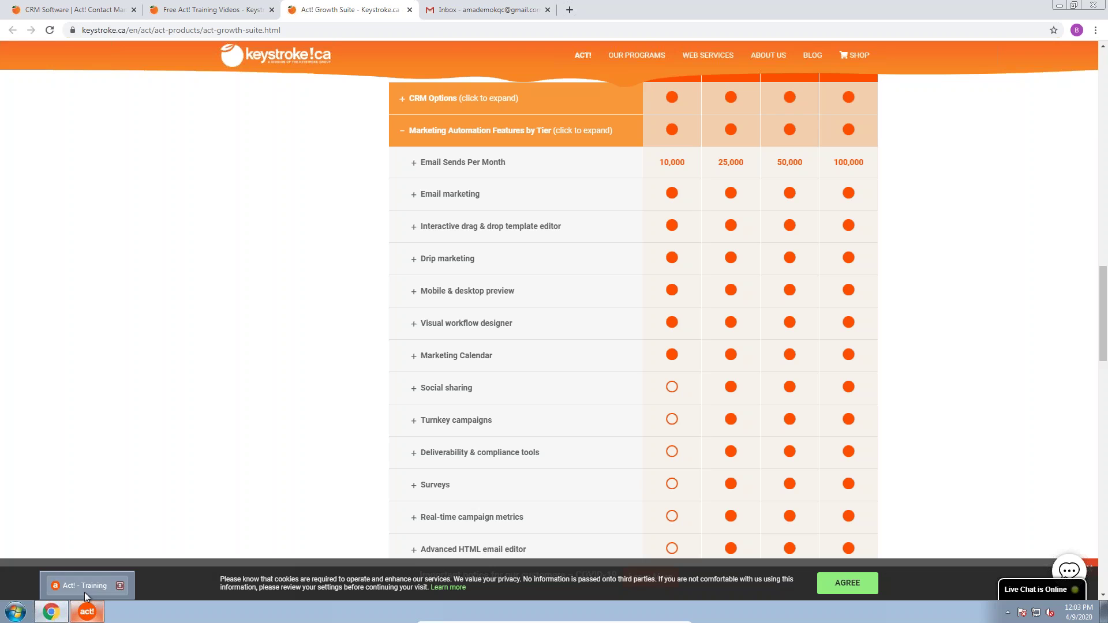
pyautogui.click(88, 615)
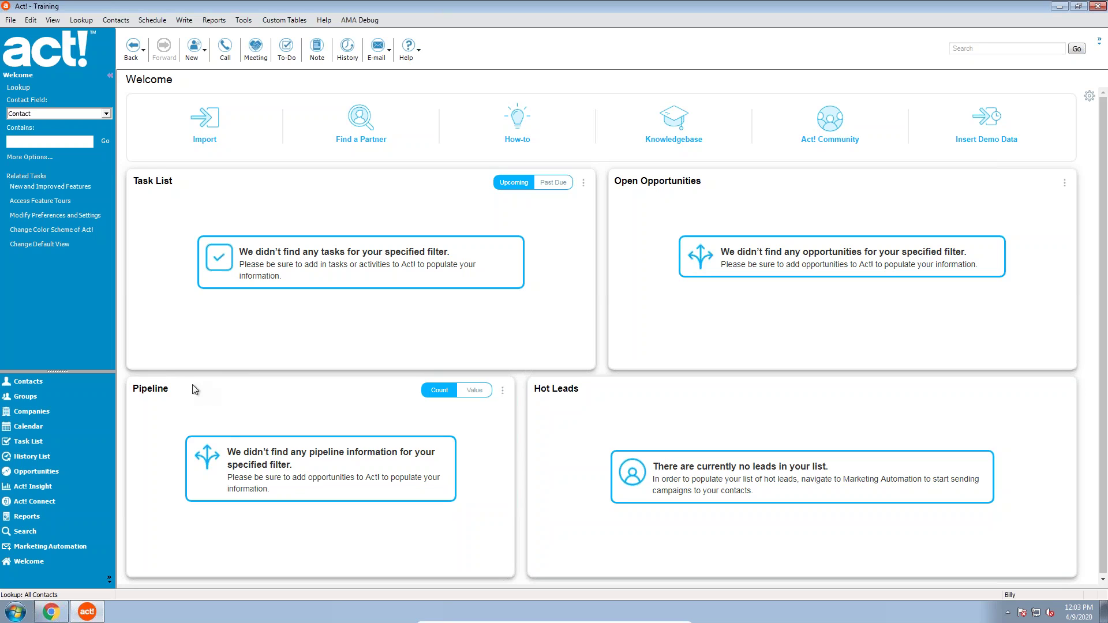
pyautogui.click(69, 380)
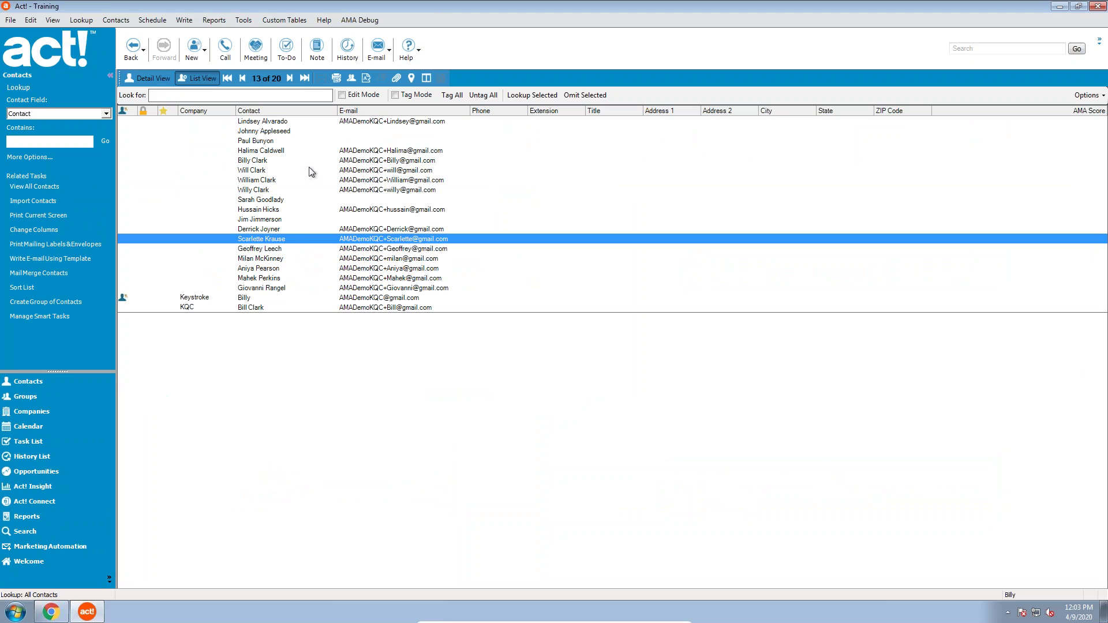
pyautogui.moveTo(280, 140); pyautogui.dragTo(283, 252)
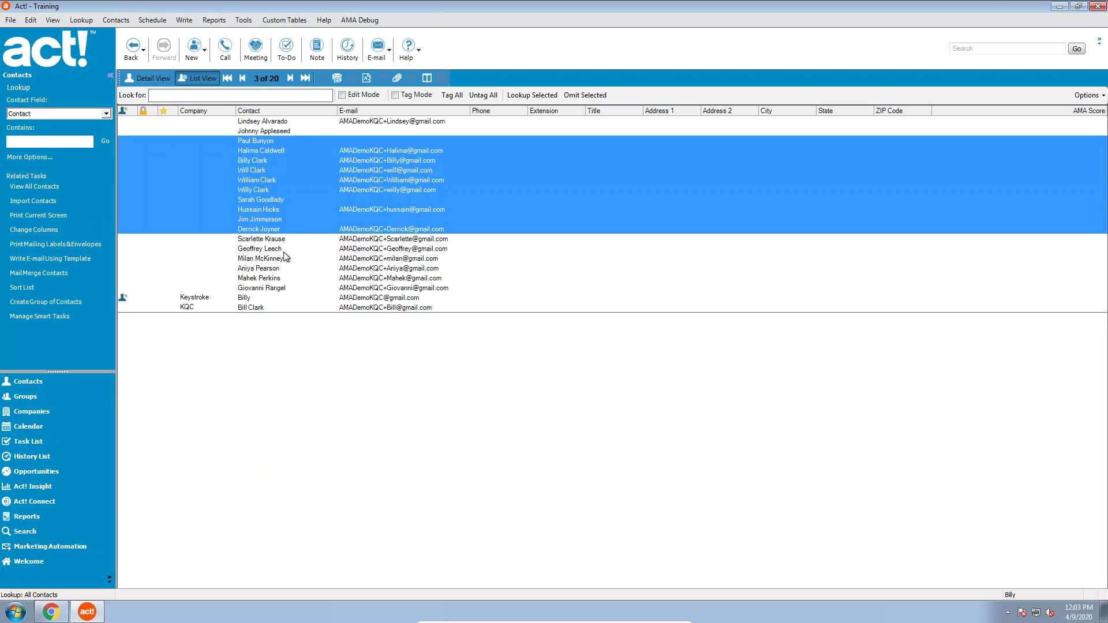
pyautogui.click(307, 279)
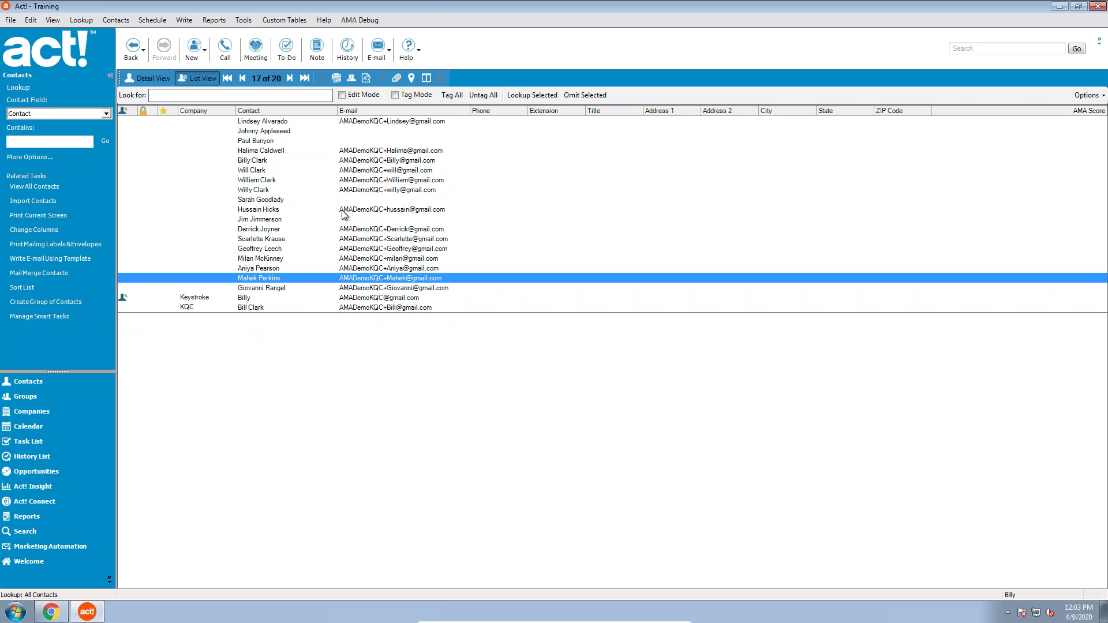
# Open the record of the tenth contact in the list to examine its details and ID/Status
pyautogui.click(279, 212)
pyautogui.doubleClick(280, 215)
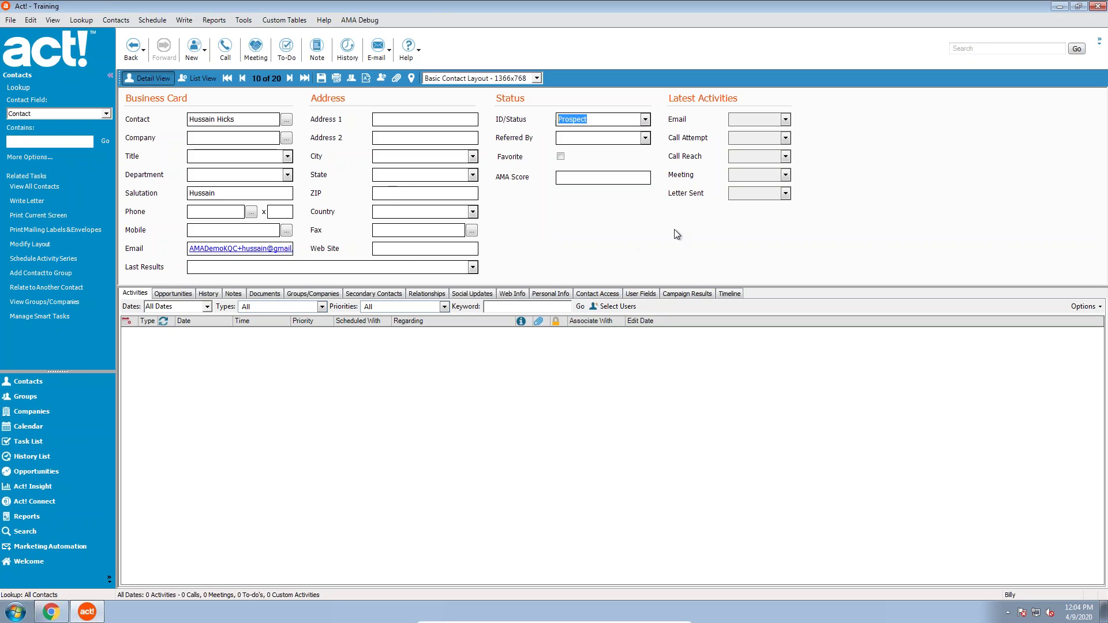
pyautogui.click(304, 431)
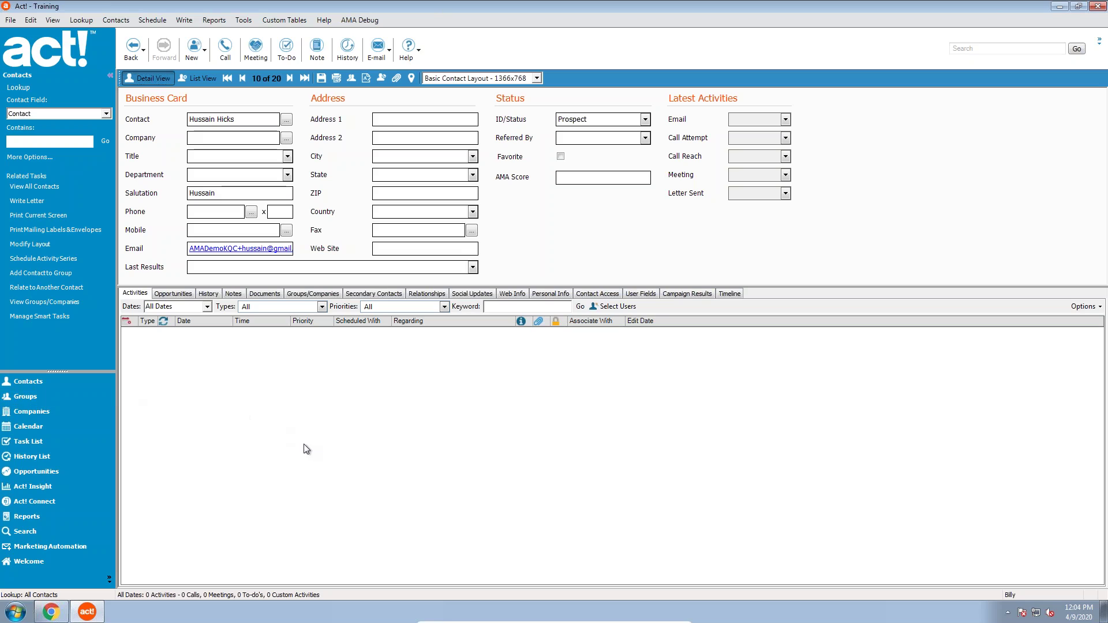
# Add a dynamic membership criterion to the AMA Outbound Prospects group, ID/Status Contains Prospect, and preview the matching contacts
pyautogui.click(87, 393)
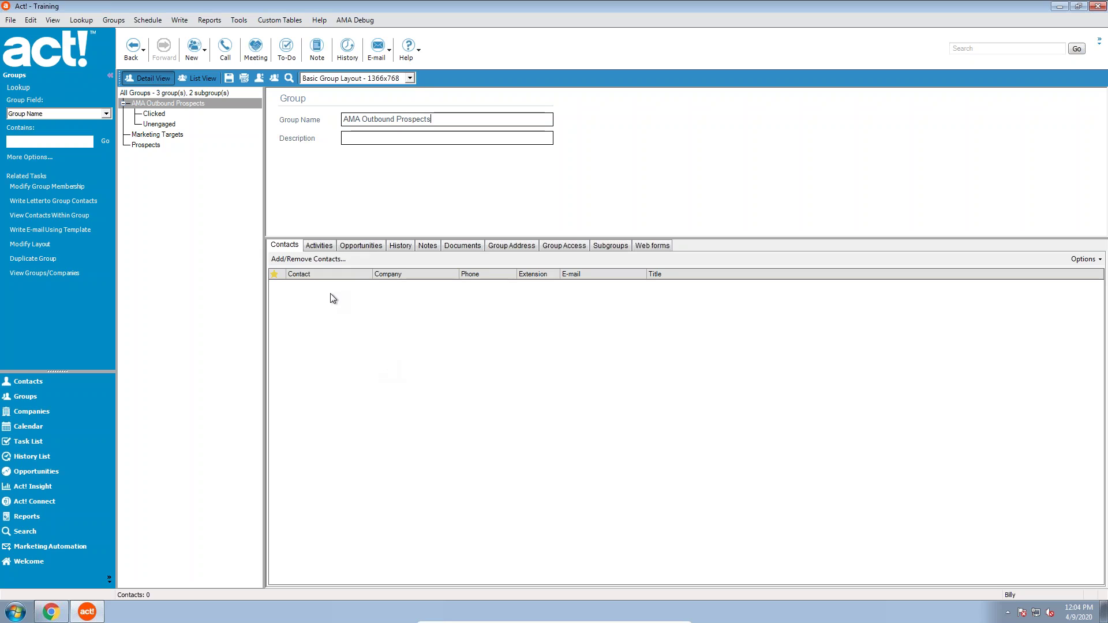
pyautogui.click(320, 261)
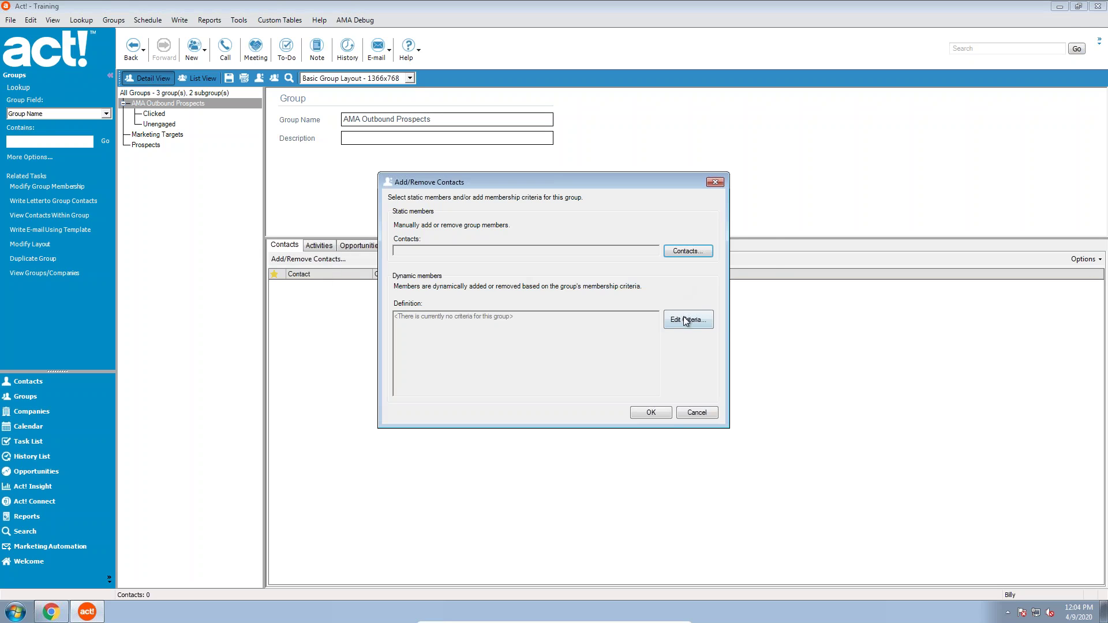
pyautogui.click(688, 420)
pyautogui.click(502, 233)
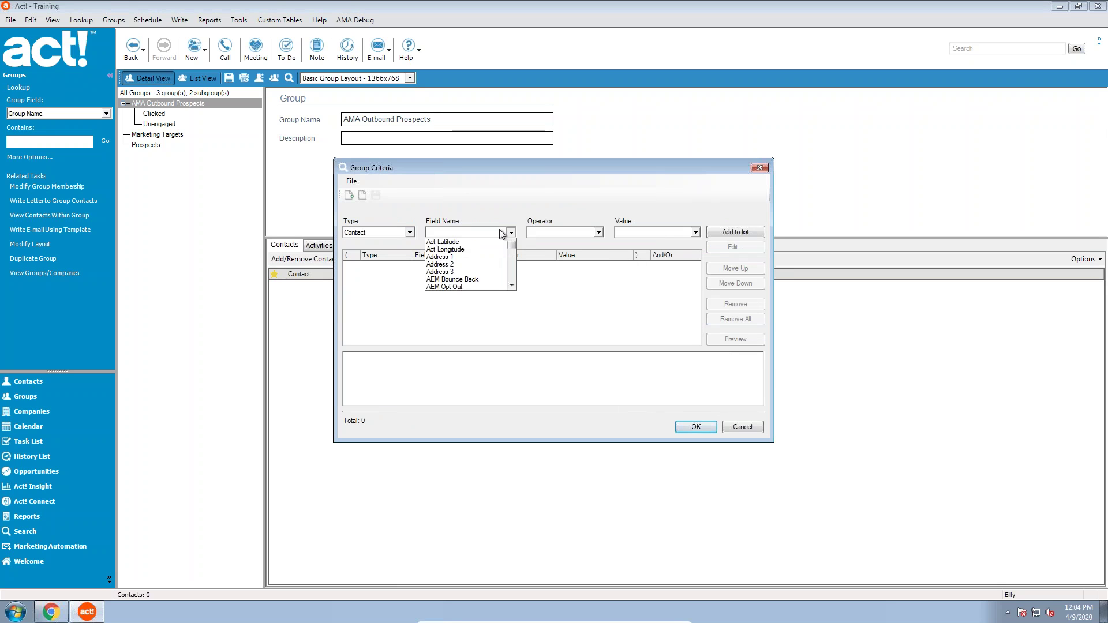
pyautogui.press('i')
pyautogui.press('Tab')
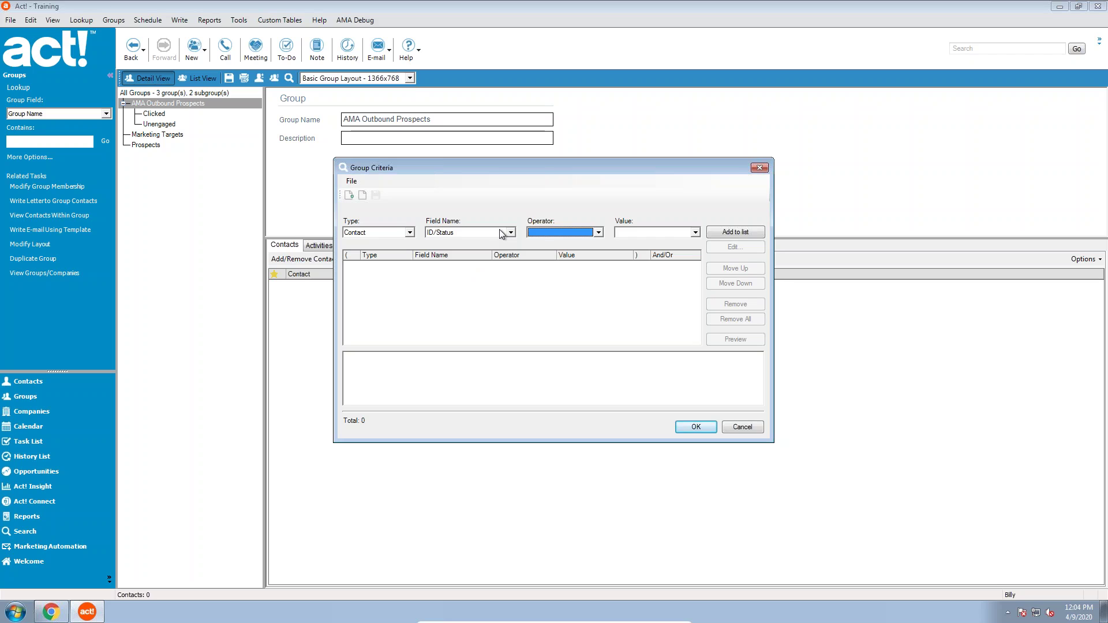
pyautogui.write('Prospect')
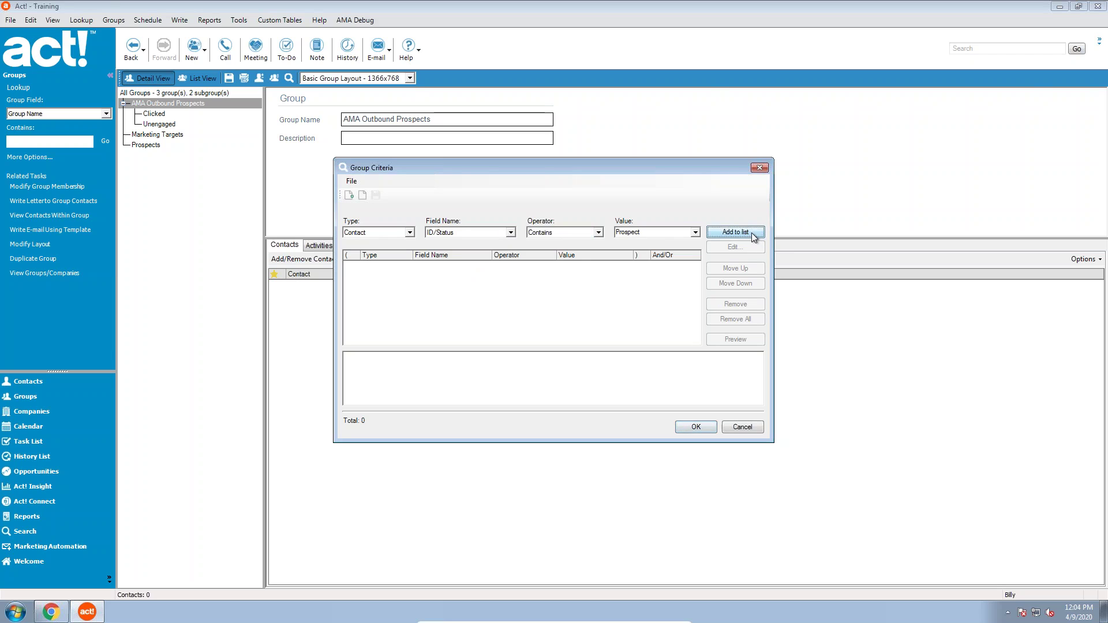
pyautogui.click(735, 232)
pyautogui.click(739, 341)
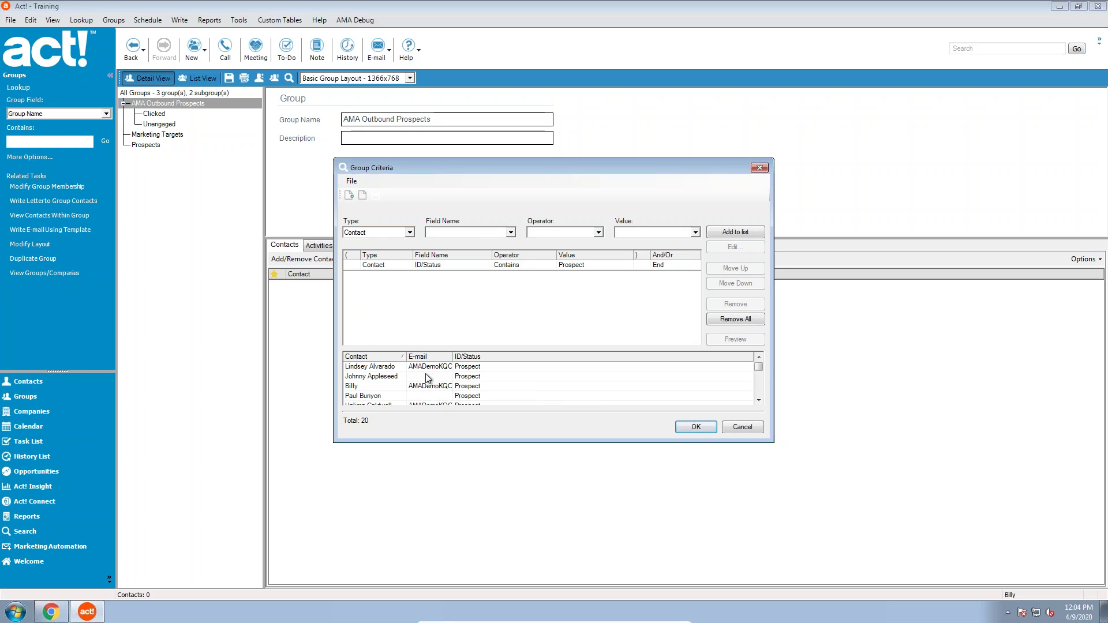
# Add a second group criterion, E-mail Contains Data, preview the matches and apply the membership criteria to the group
pyautogui.click(468, 238)
pyautogui.click(470, 232)
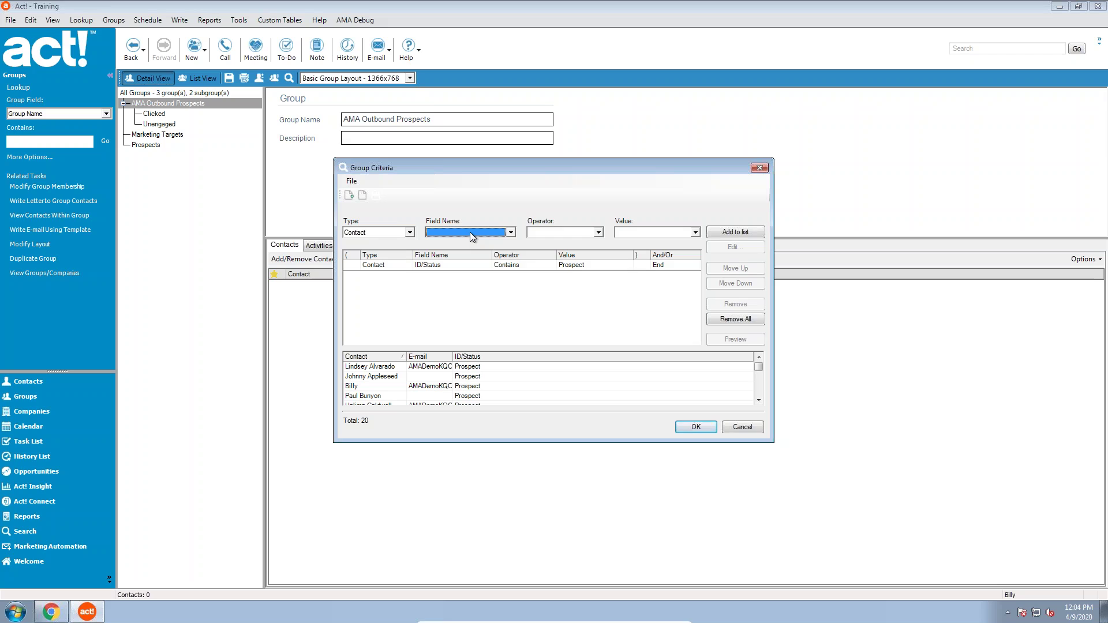
pyautogui.press('Tab')
pyautogui.press('Down')
pyautogui.press('Down')
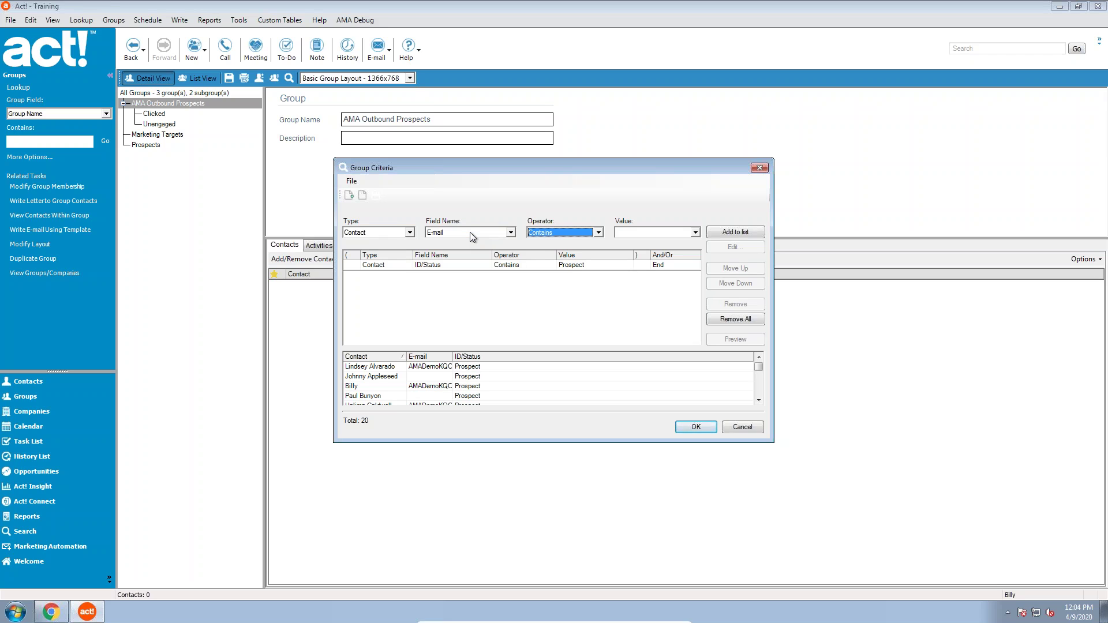
pyautogui.click(742, 230)
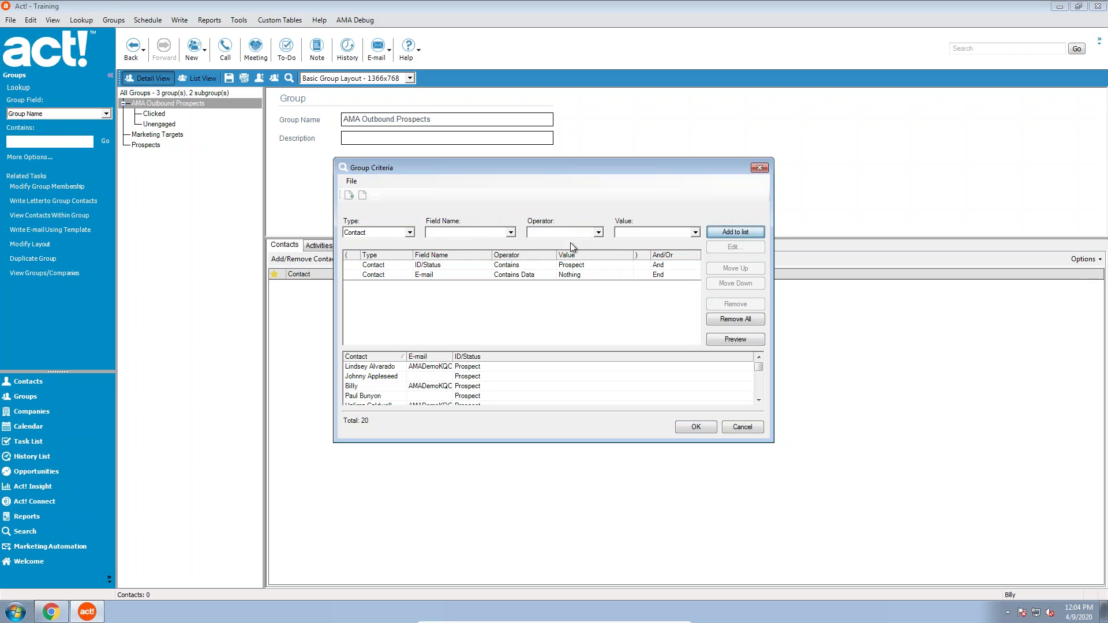
pyautogui.click(731, 340)
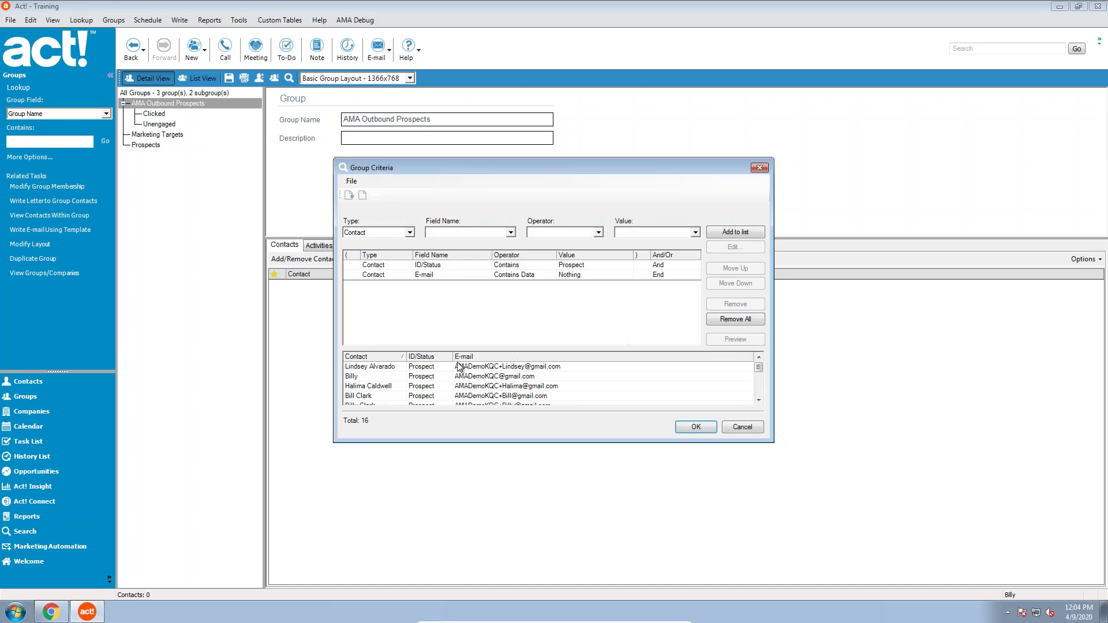
pyautogui.click(700, 427)
pyautogui.click(650, 413)
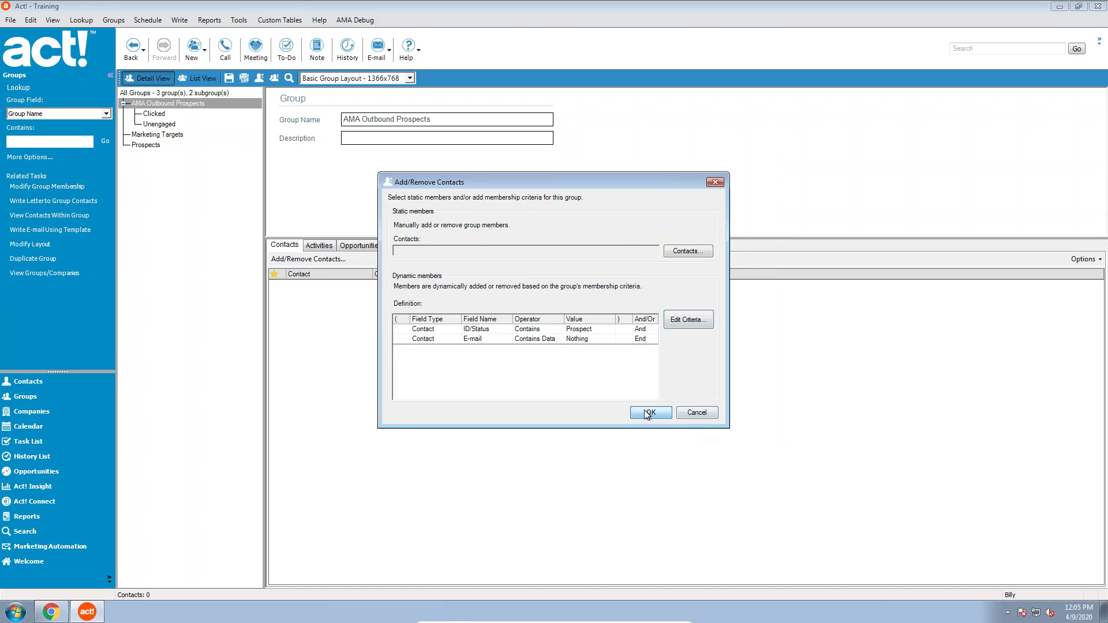
# Widen the E-mail column to fit the full addresses and review the group's member contacts
pyautogui.moveTo(658, 289); pyautogui.dragTo(629, 434)
pyautogui.click(629, 434)
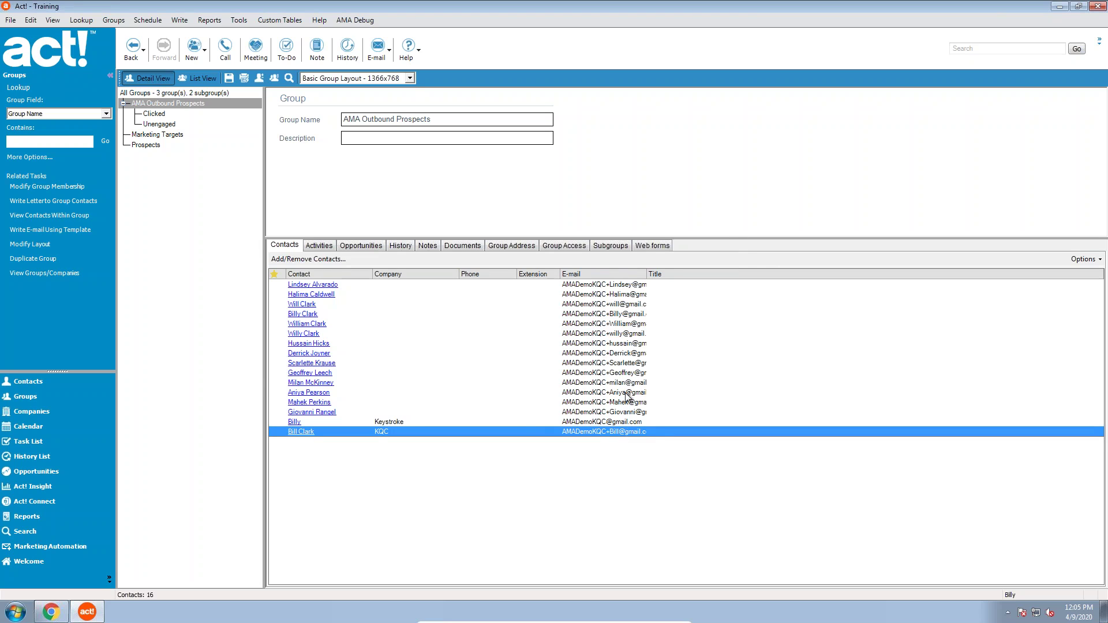
pyautogui.doubleClick(646, 274)
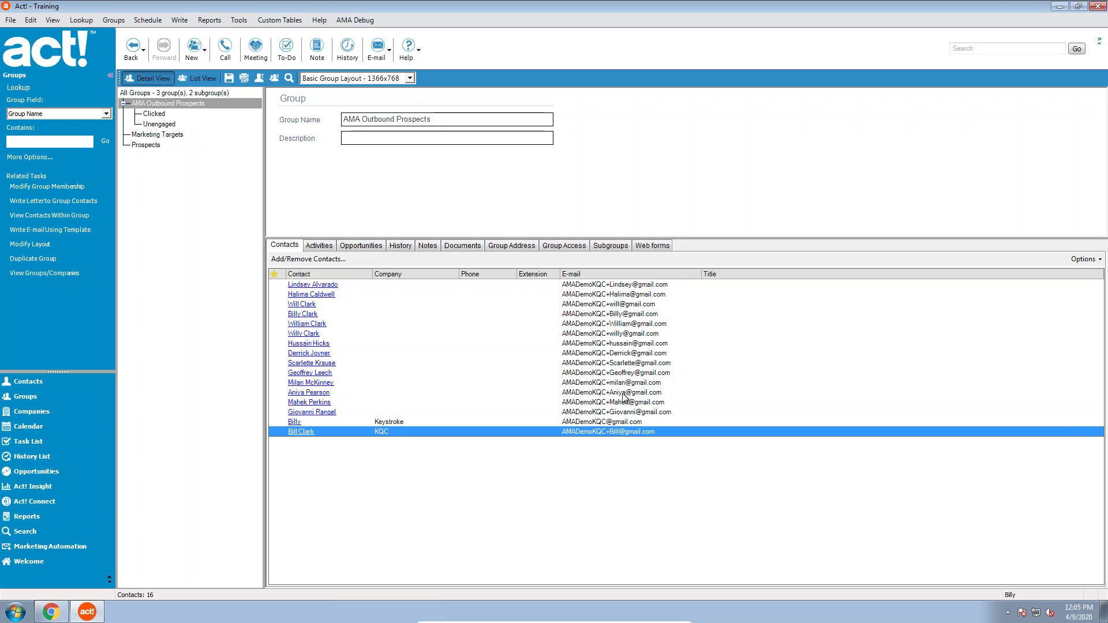
pyautogui.moveTo(615, 286); pyautogui.dragTo(597, 434)
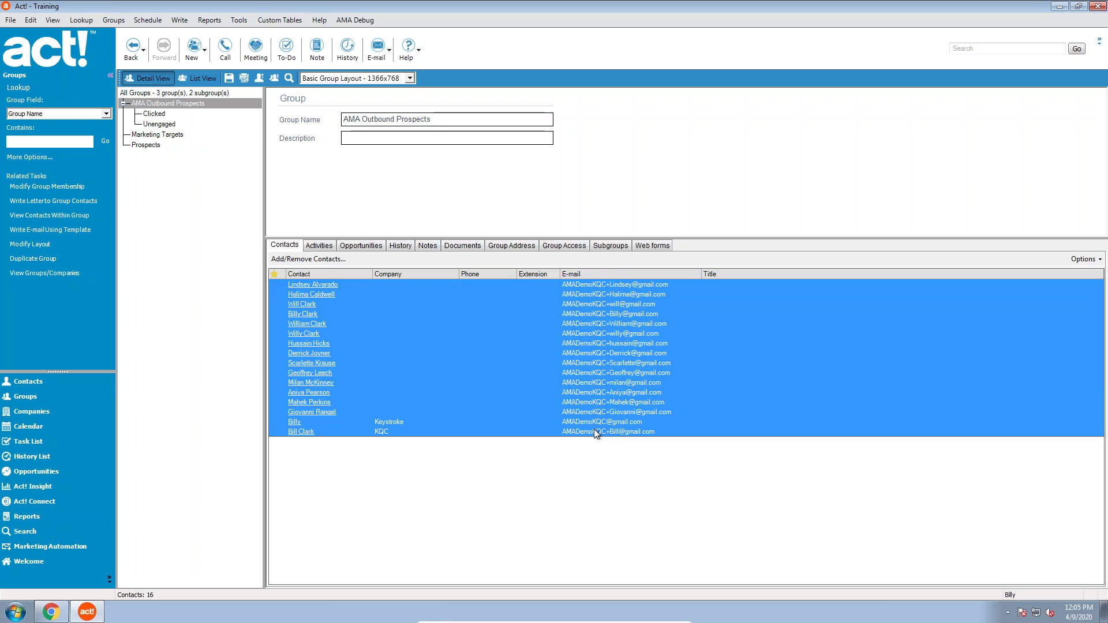
pyautogui.click(597, 434)
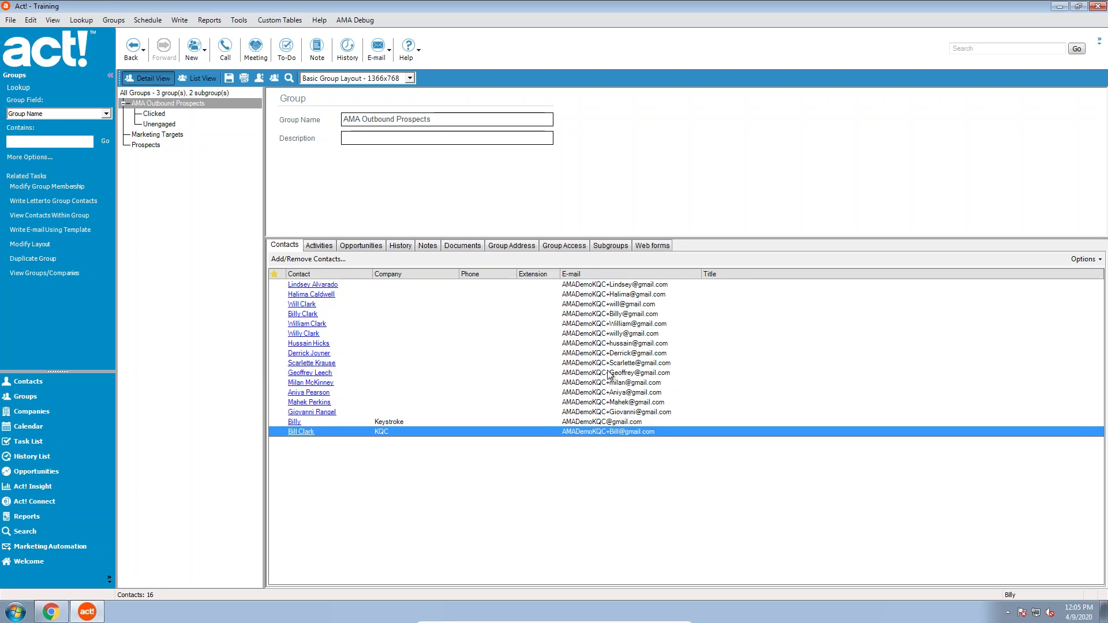
pyautogui.click(585, 304)
pyautogui.click(584, 394)
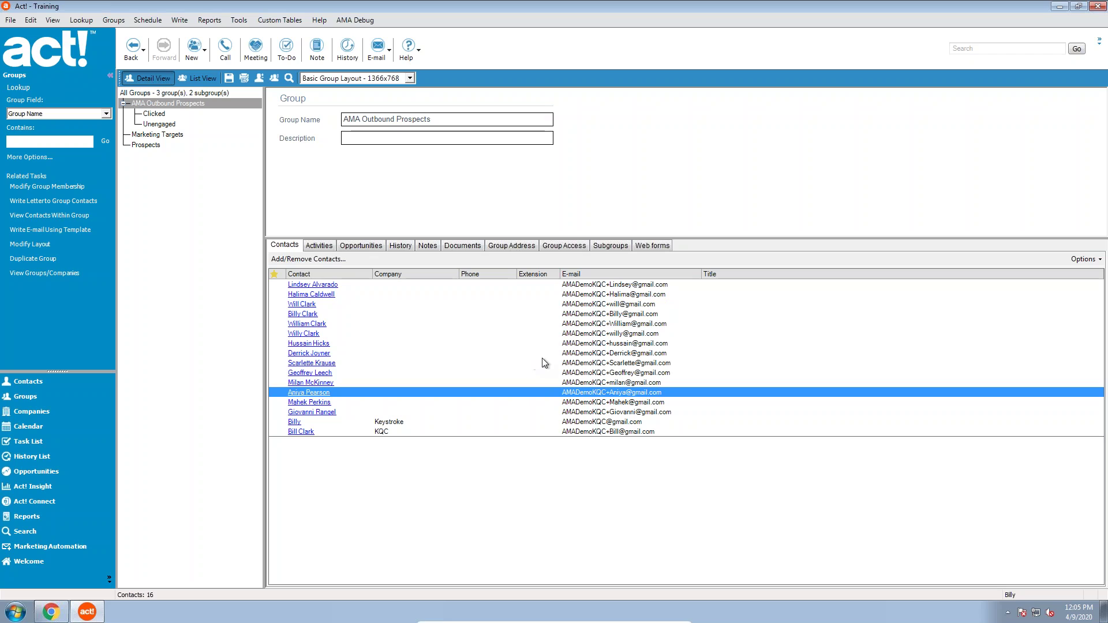
pyautogui.click(602, 286)
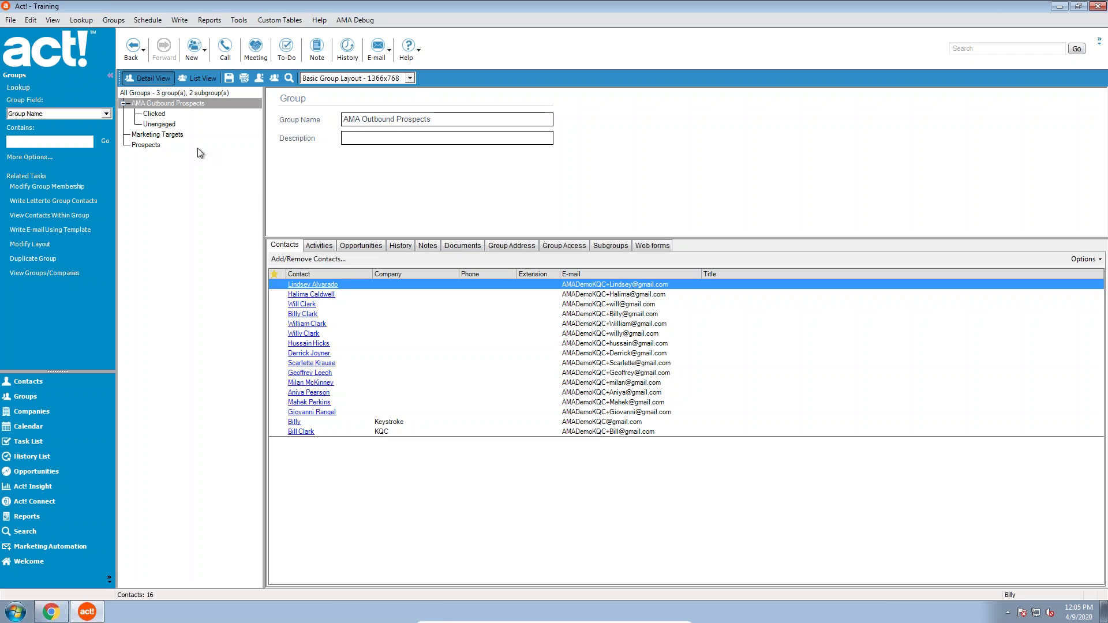
# View the contacts of the Unengaged and Clicked subgroups and return to the AMA Outbound Prospects group
pyautogui.click(167, 126)
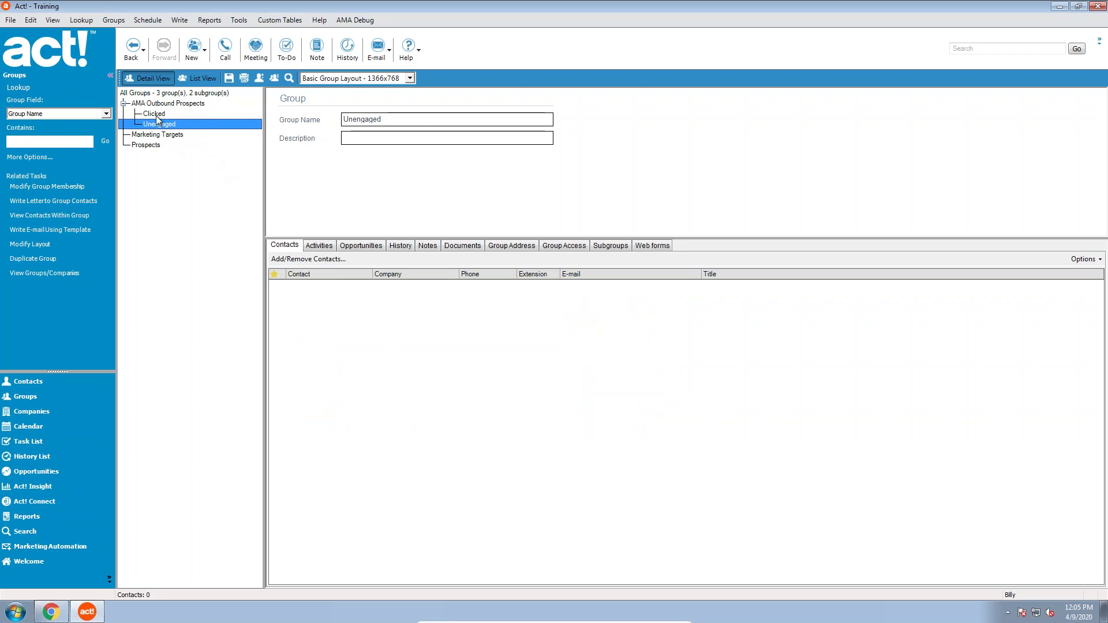
pyautogui.press('Up')
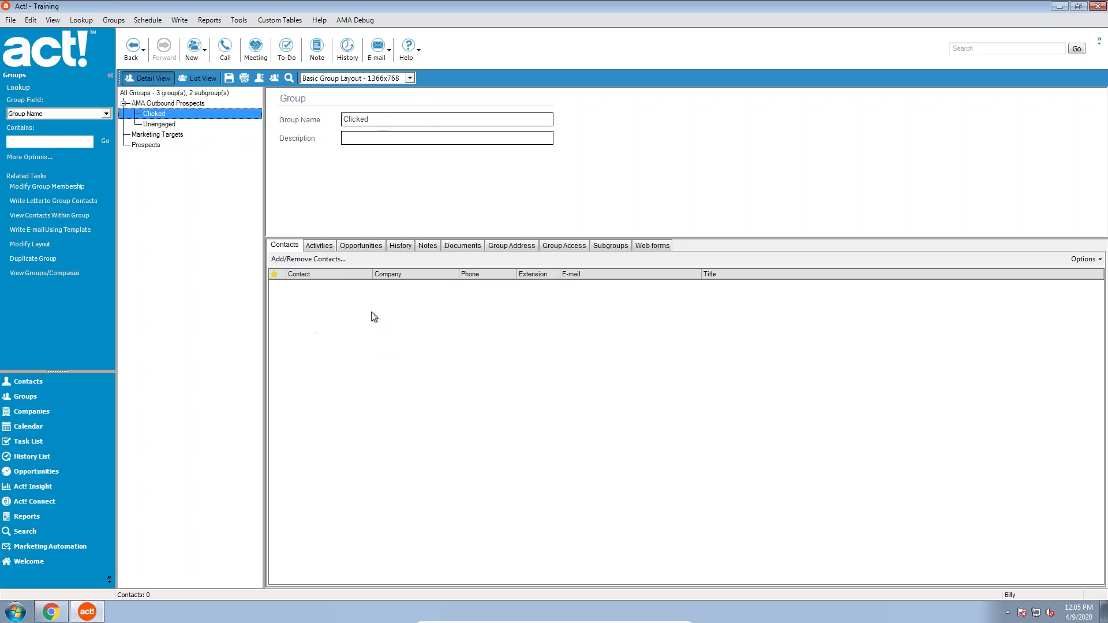
pyautogui.click(344, 365)
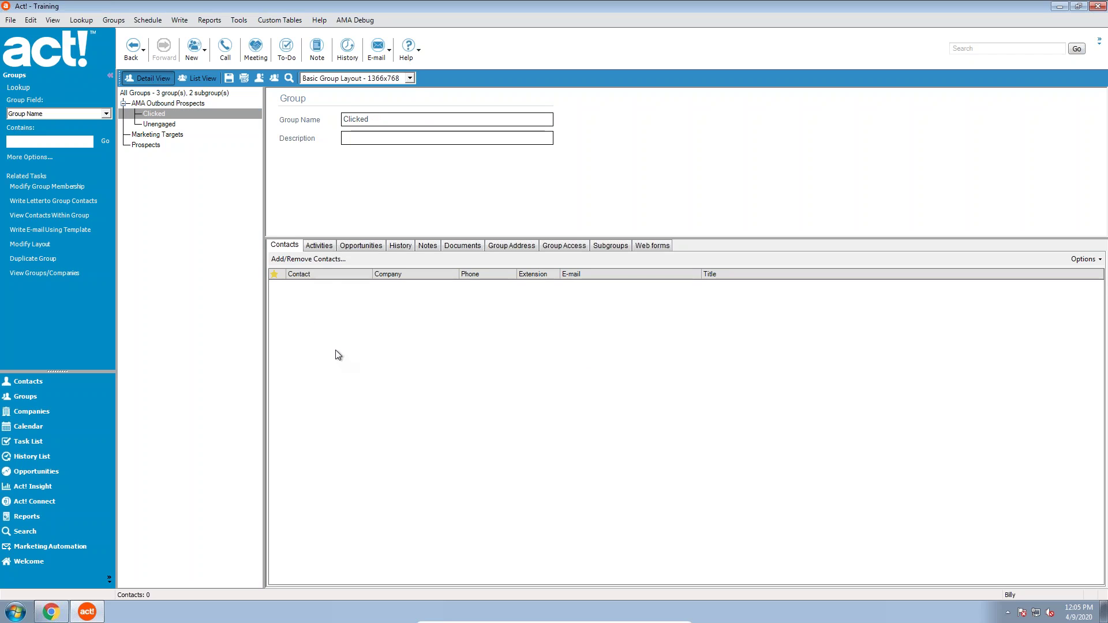
pyautogui.doubleClick(161, 103)
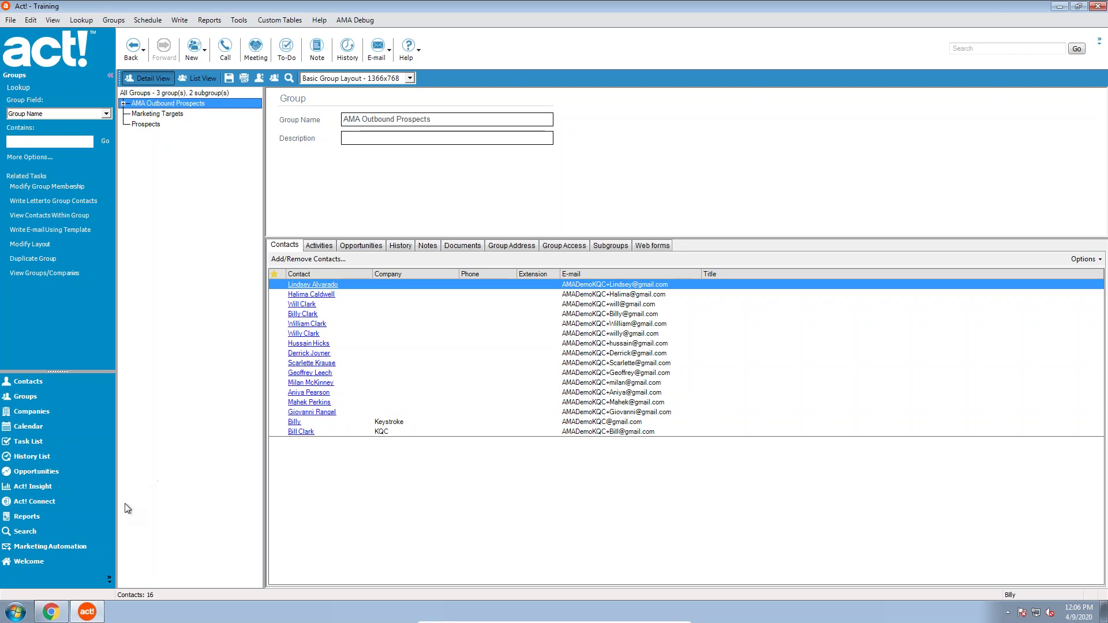
# Open Marketing Automation and start a new campaign from the Blank Campaign template
pyautogui.click(85, 549)
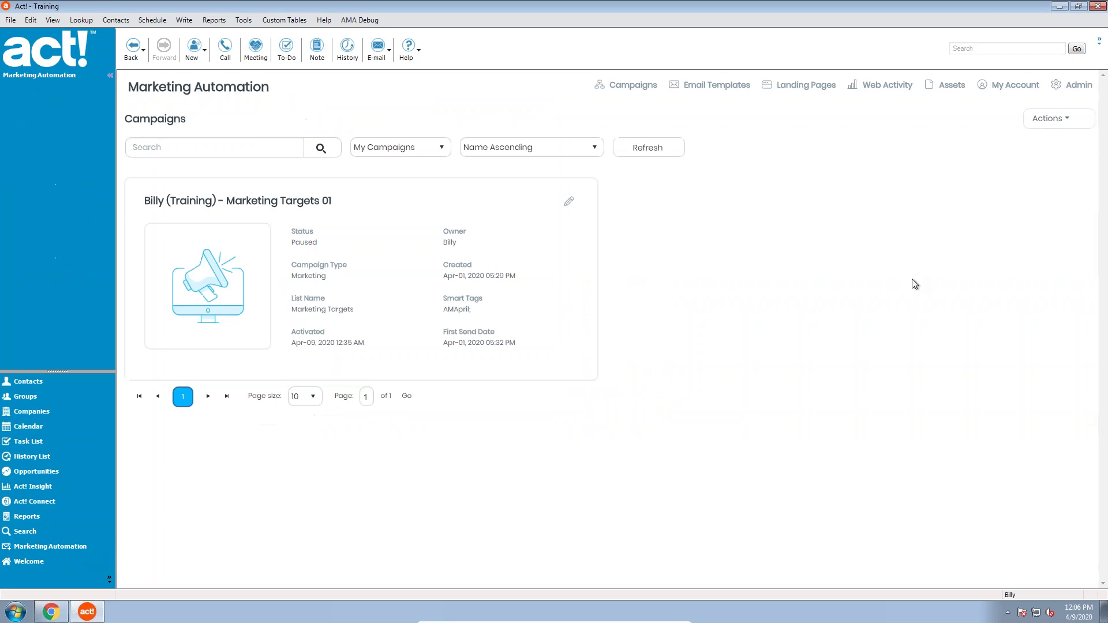
pyautogui.click(1048, 120)
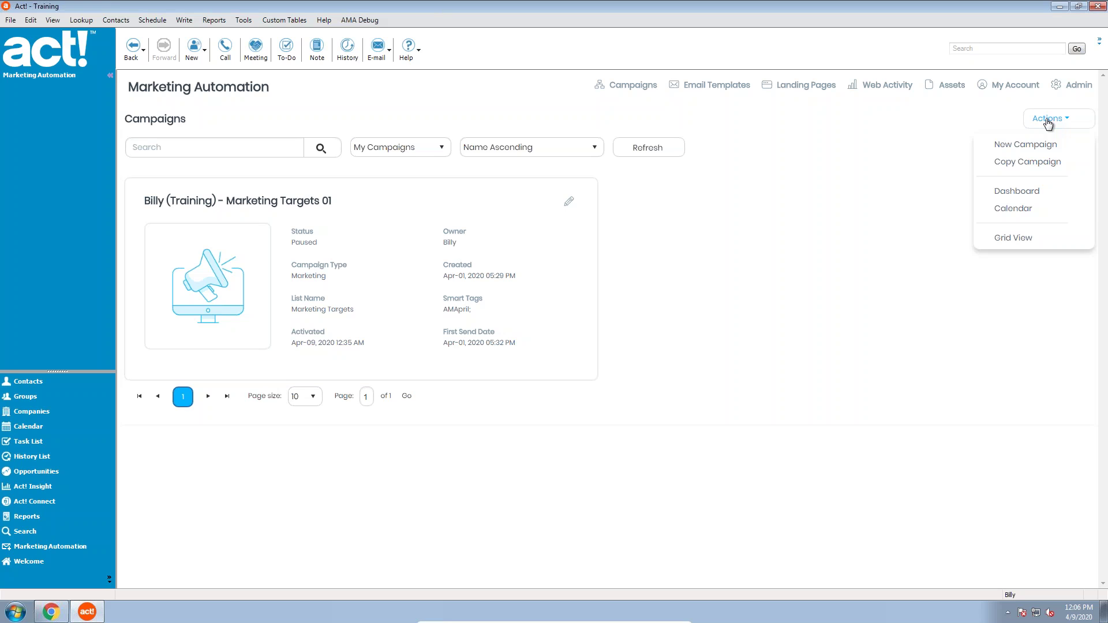
pyautogui.click(1042, 146)
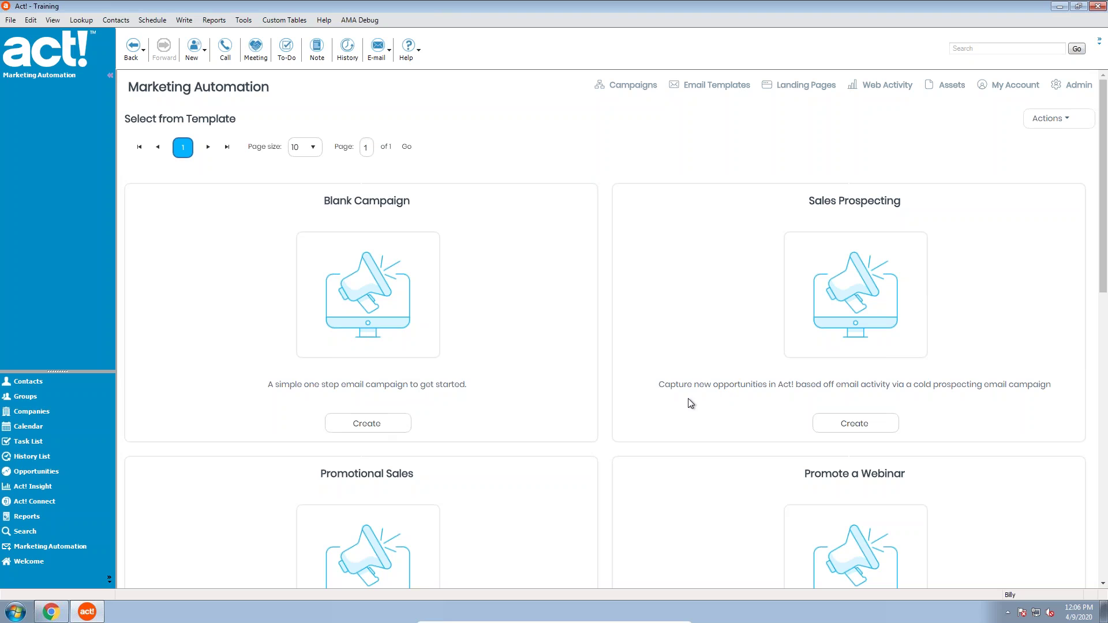
pyautogui.scroll(-4, 670, 399)
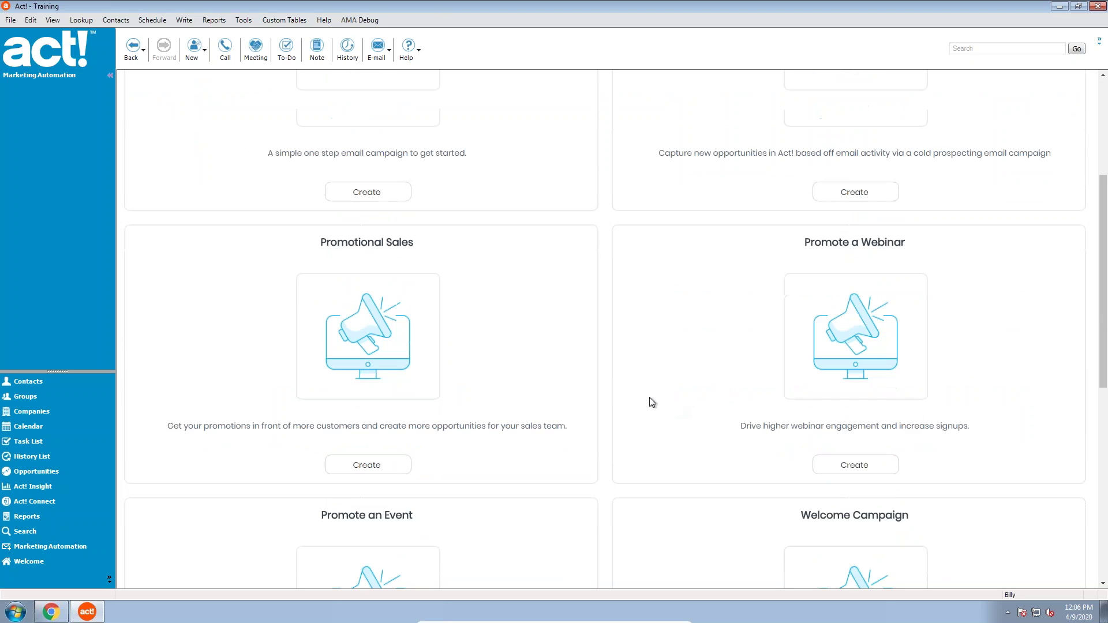
pyautogui.scroll(-1, 649, 398)
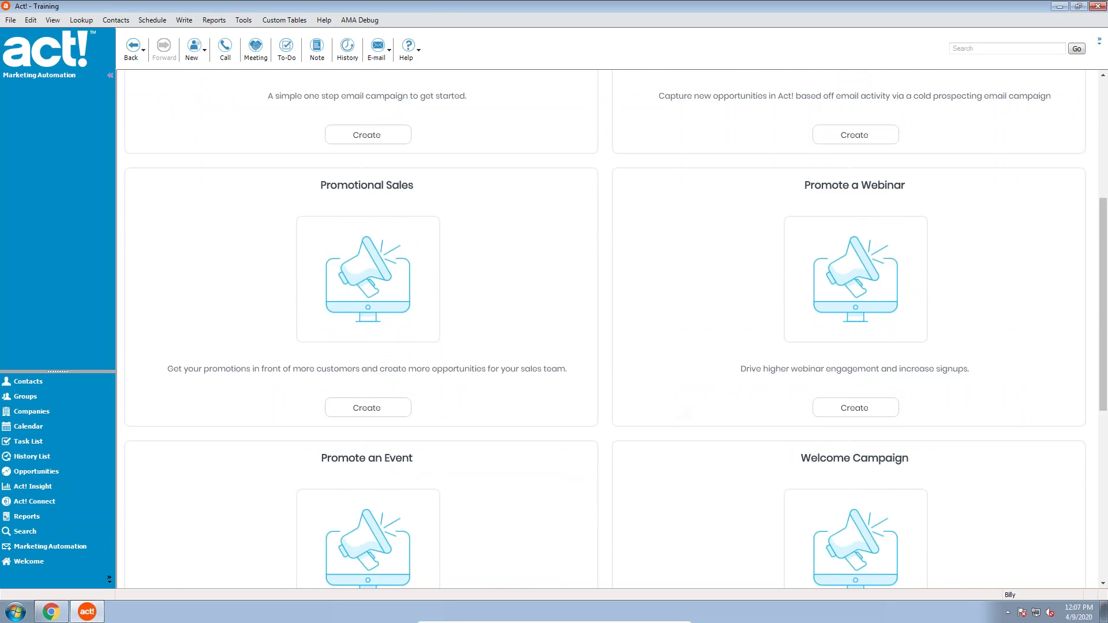
pyautogui.scroll(5, 598, 351)
pyautogui.scroll(1, 599, 354)
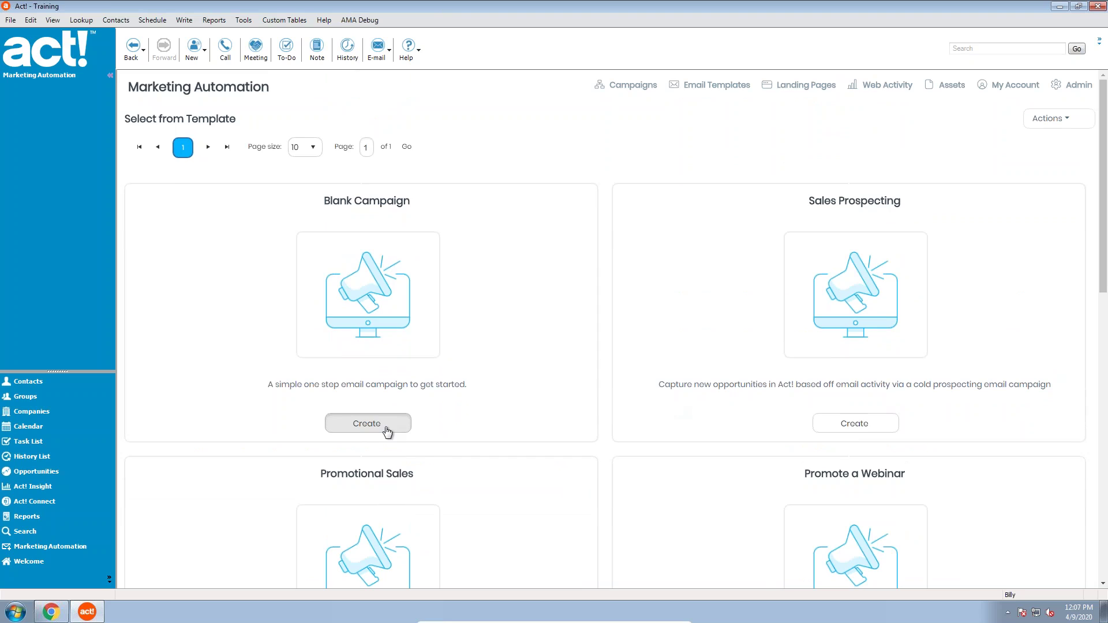
pyautogui.click(385, 429)
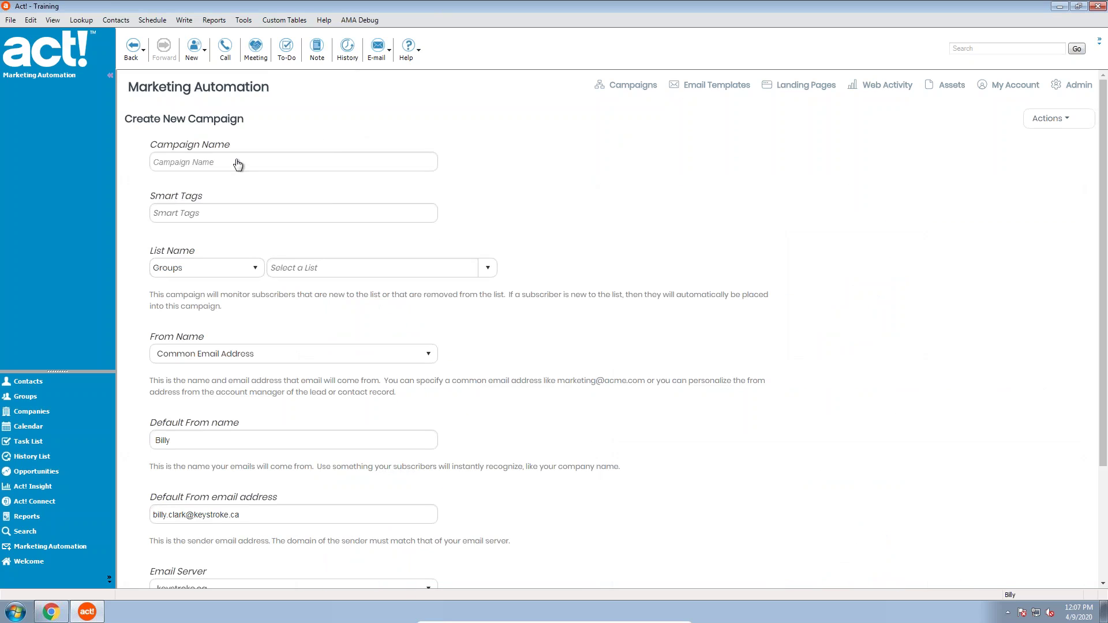
# Name the campaign "April 9 Demo" plus the owner's first name in parentheses, assign the AMA Outbound Prospects group as its list, and create it
pyautogui.write('April 9 Demo (Billy)')
pyautogui.click(494, 272)
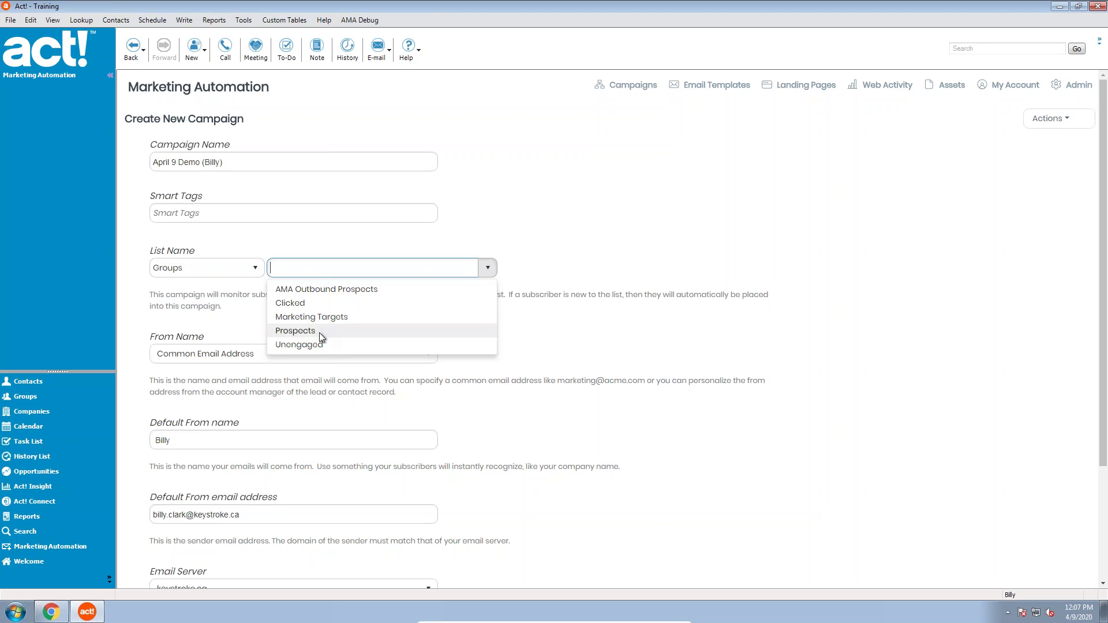
pyautogui.click(340, 291)
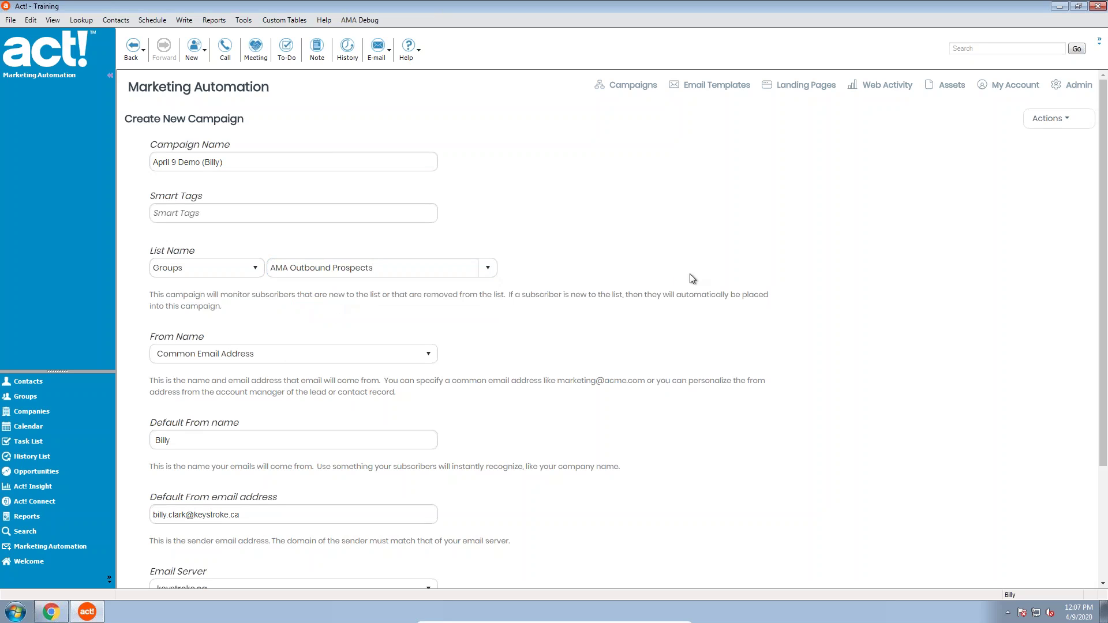
pyautogui.click(189, 517)
pyautogui.scroll(-3, 754, 414)
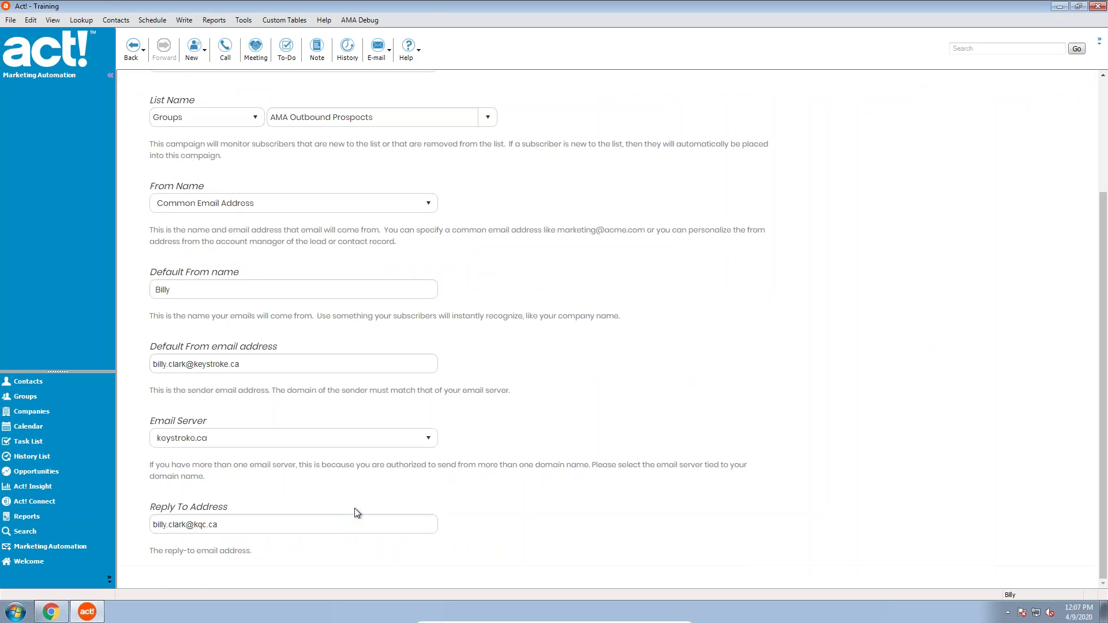
pyautogui.scroll(3, 358, 512)
pyautogui.click(1051, 119)
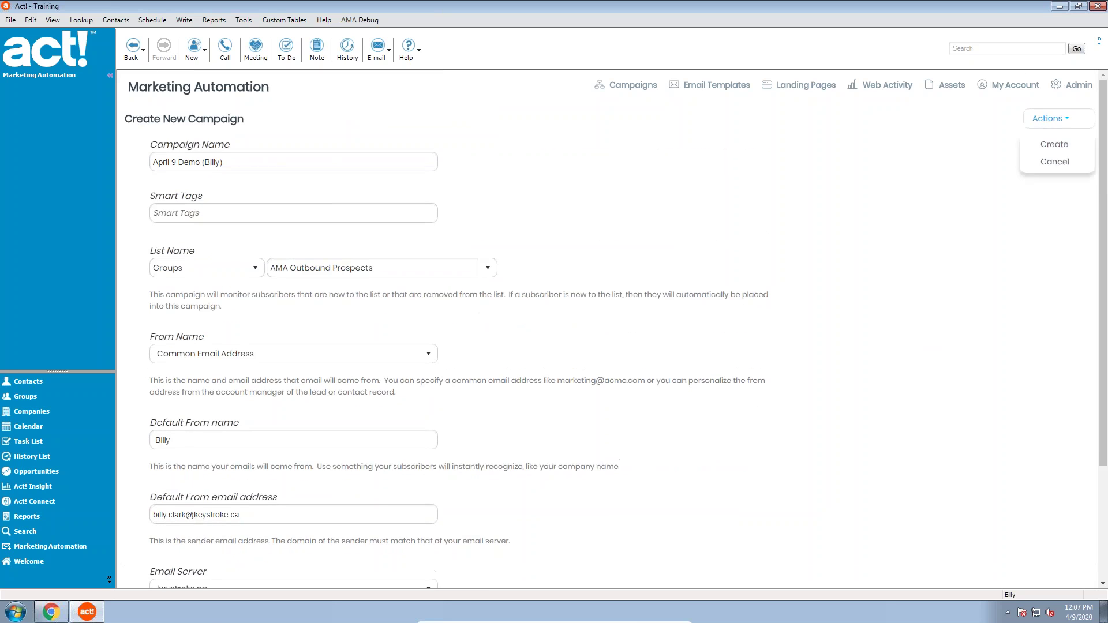
pyautogui.click(1055, 148)
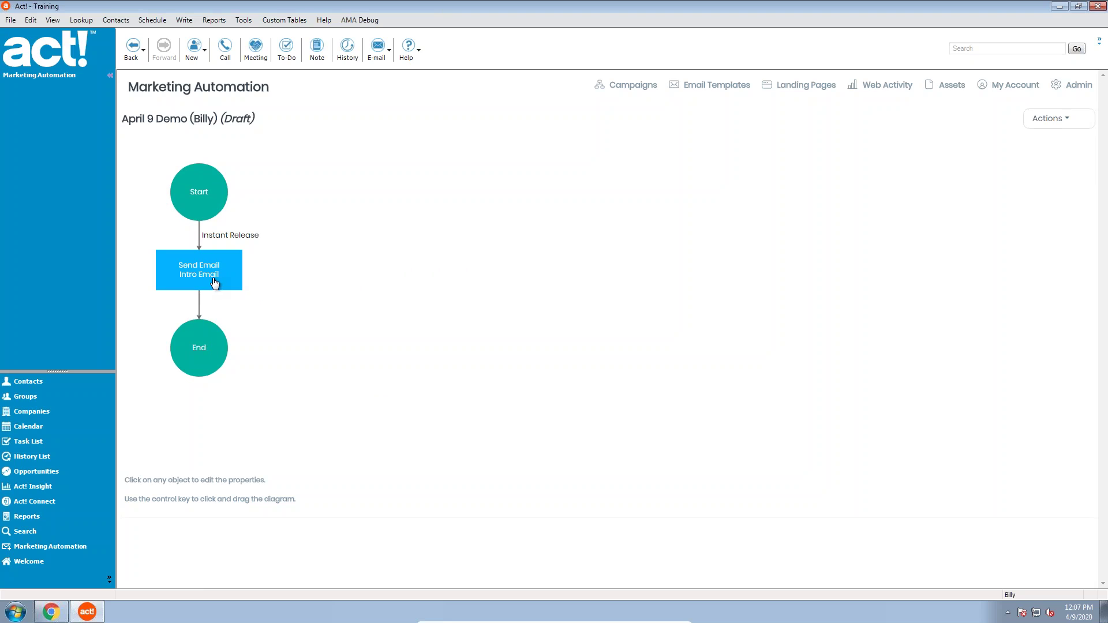
# Open the Intro Email step's content for editing and import the saved drag-and-drop template April Demo
pyautogui.click(231, 280)
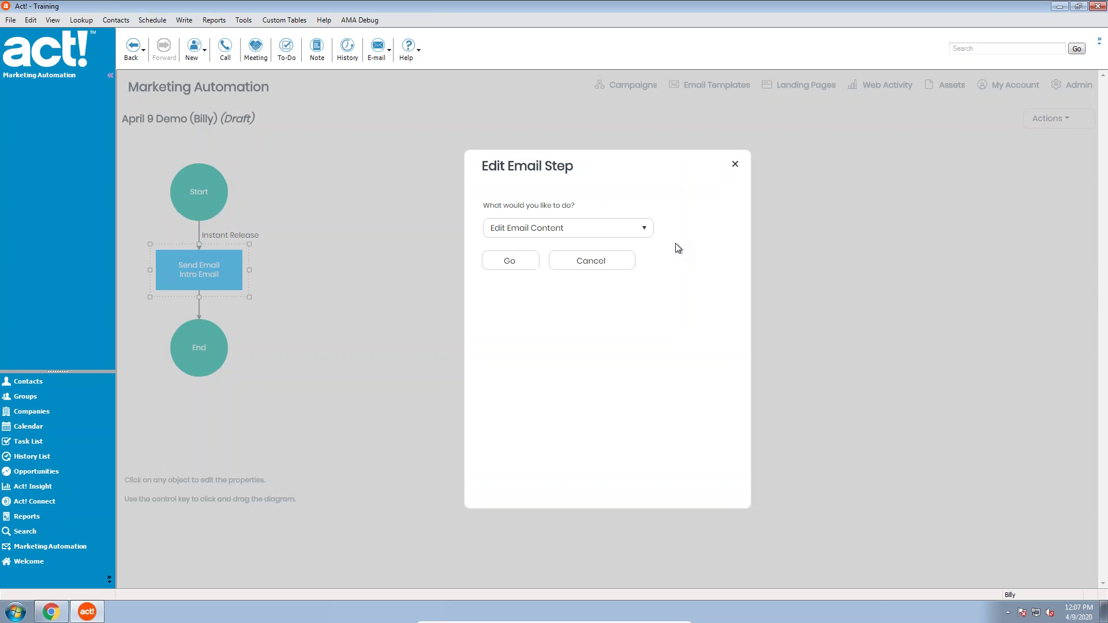
pyautogui.click(508, 263)
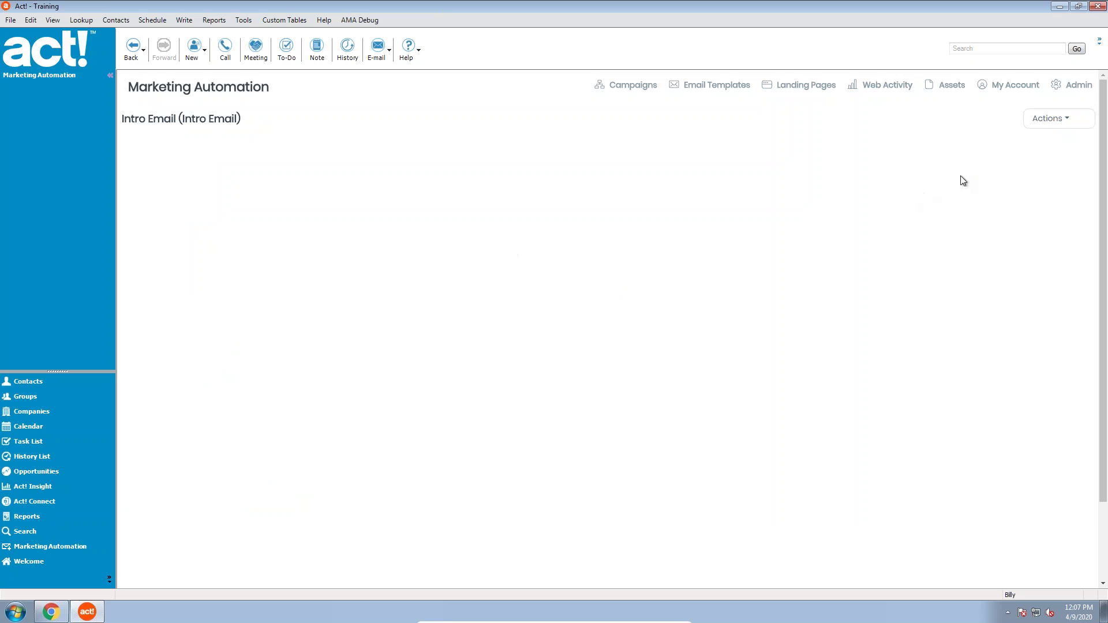
pyautogui.click(1049, 119)
pyautogui.click(925, 123)
pyautogui.click(1048, 119)
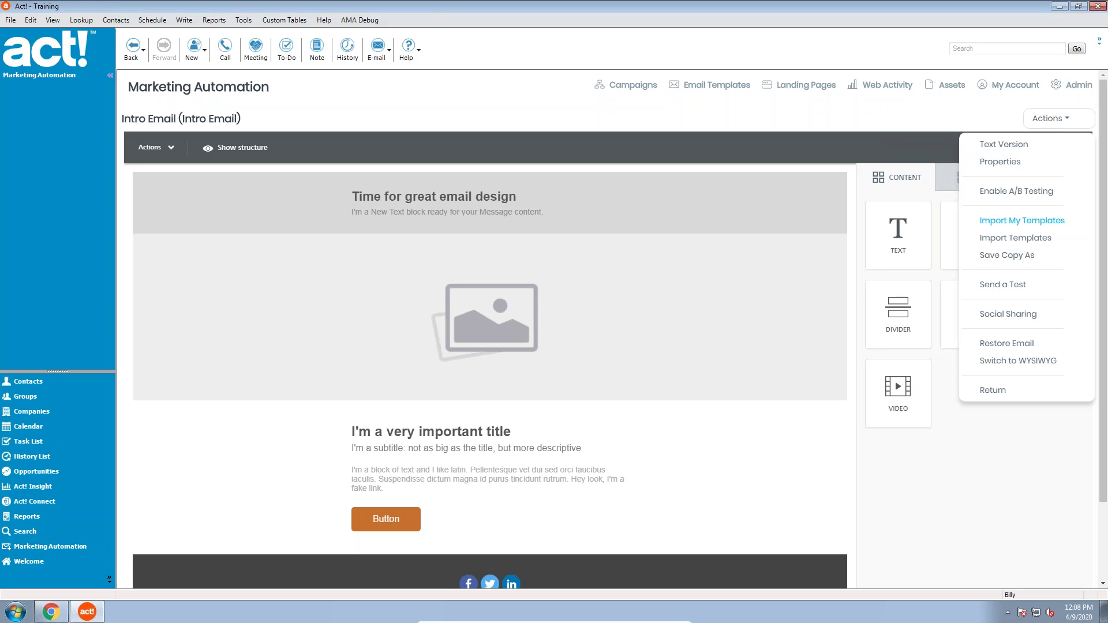
pyautogui.click(1036, 222)
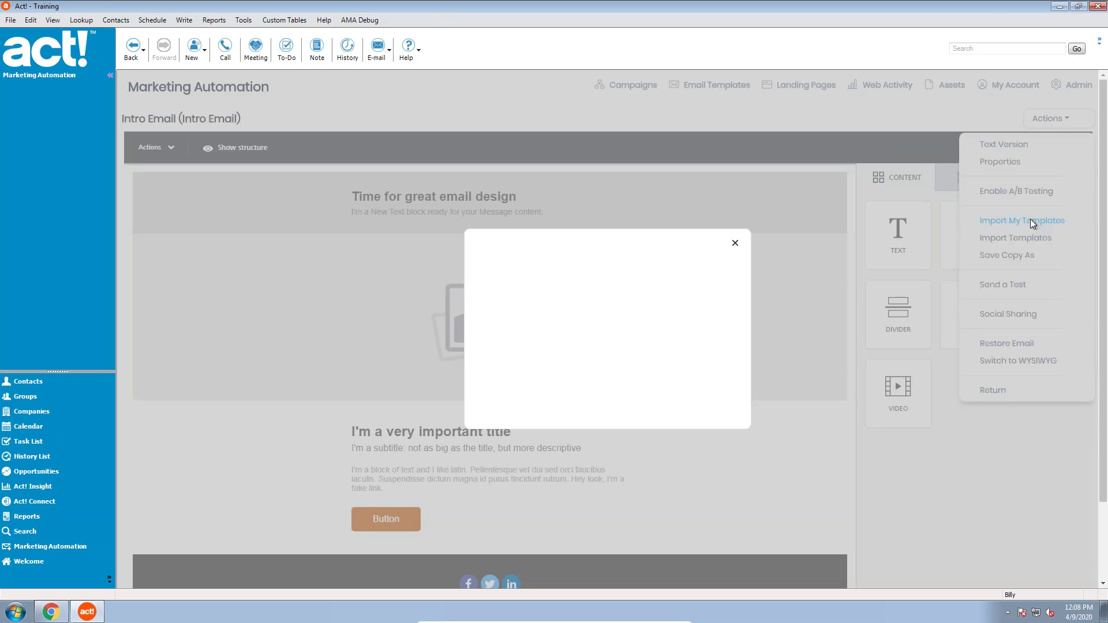
pyautogui.click(651, 328)
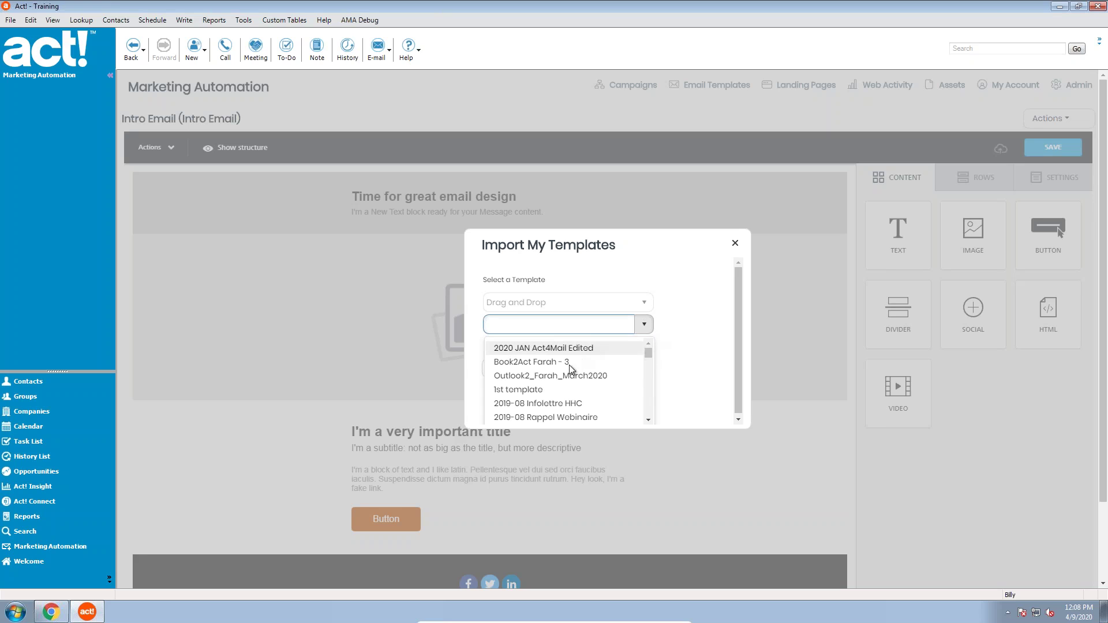
pyautogui.scroll(-1, 566, 382)
pyautogui.write('demo')
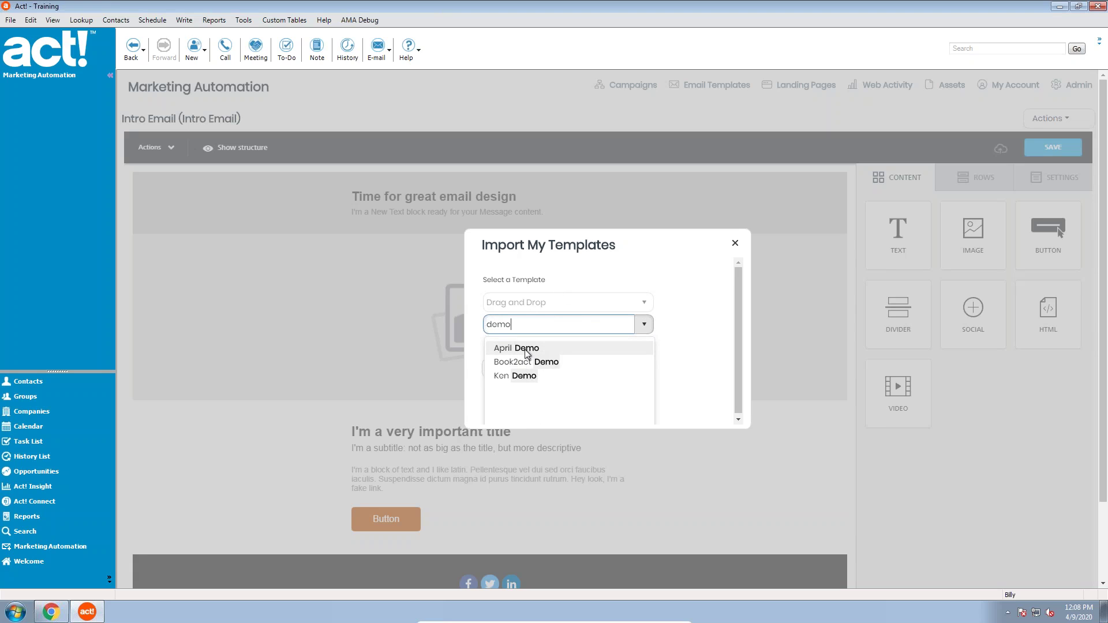
pyautogui.click(522, 348)
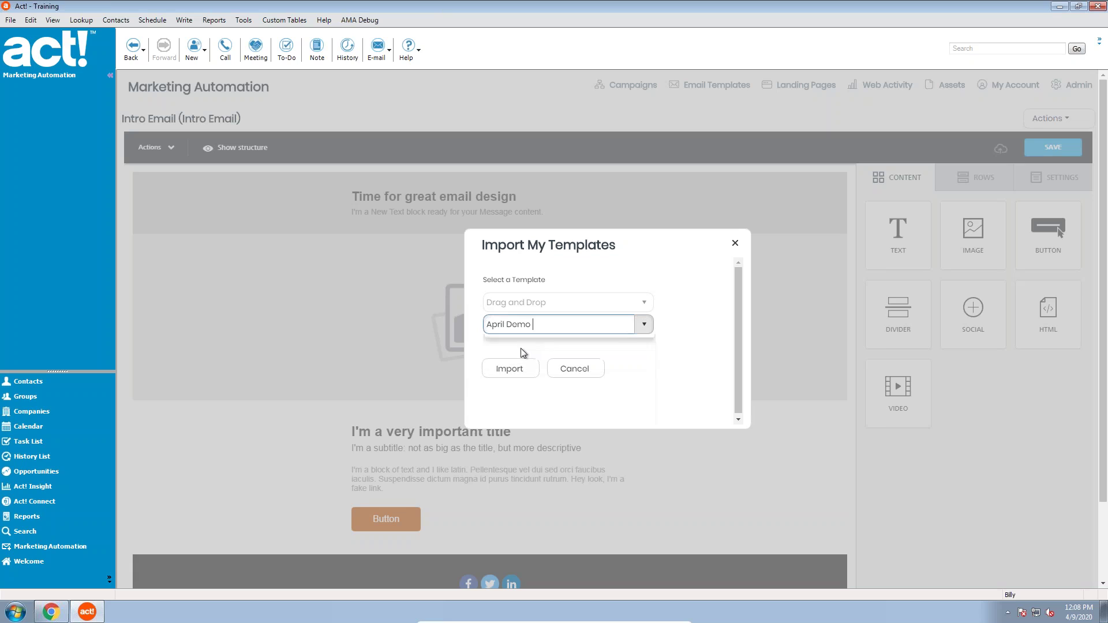
pyautogui.click(510, 369)
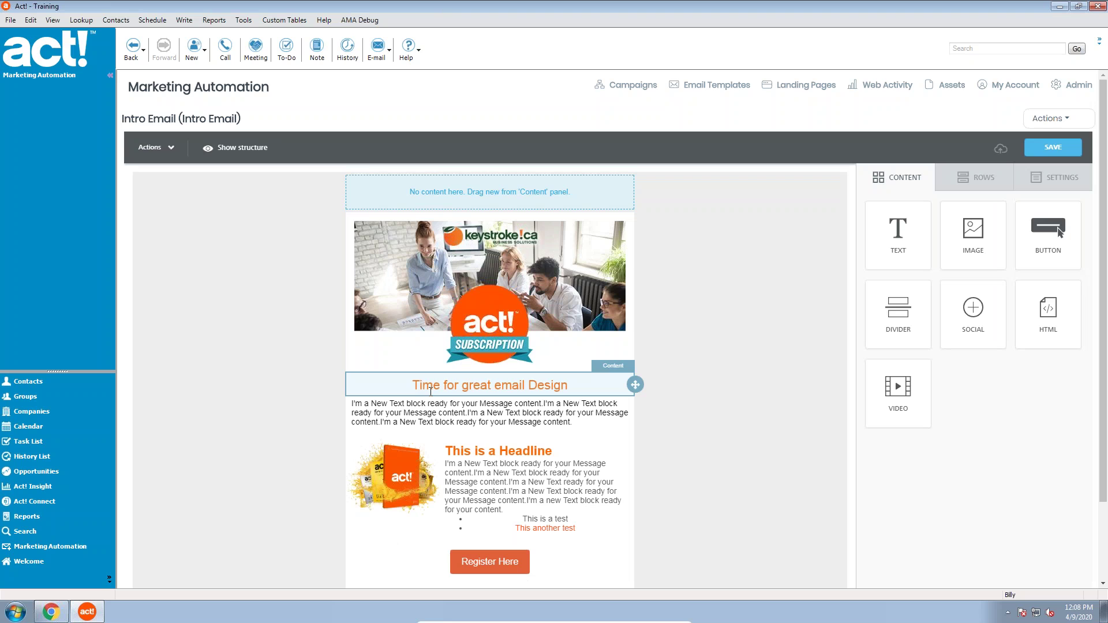
# Replace the orange headline below the banner image with "Come Join us at our webinars!"
pyautogui.scroll(-6, 432, 390)
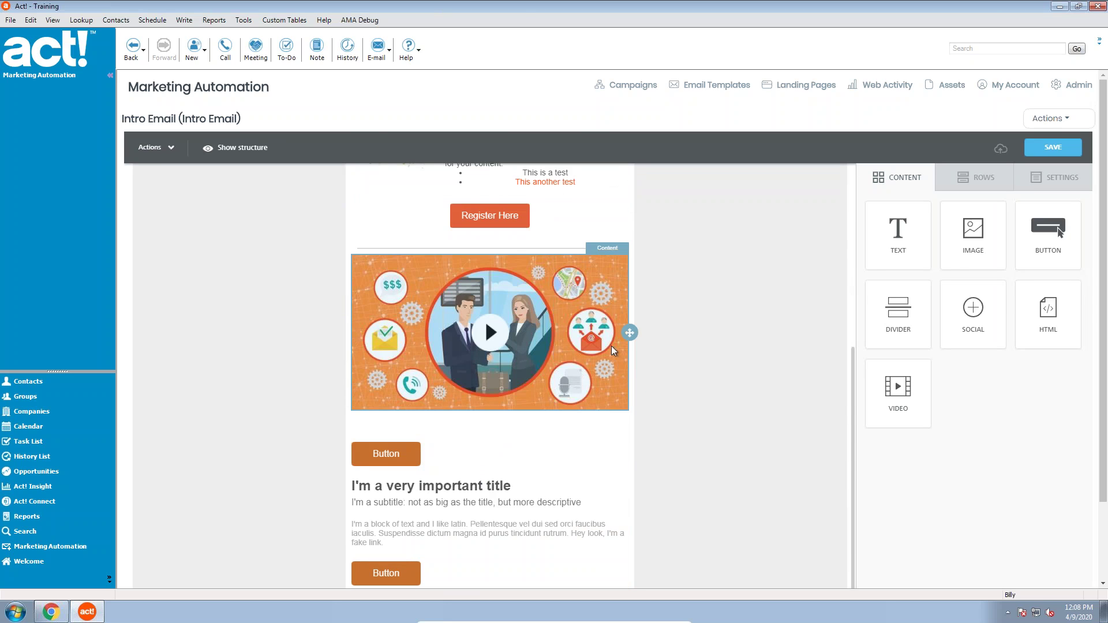
pyautogui.scroll(6, 459, 462)
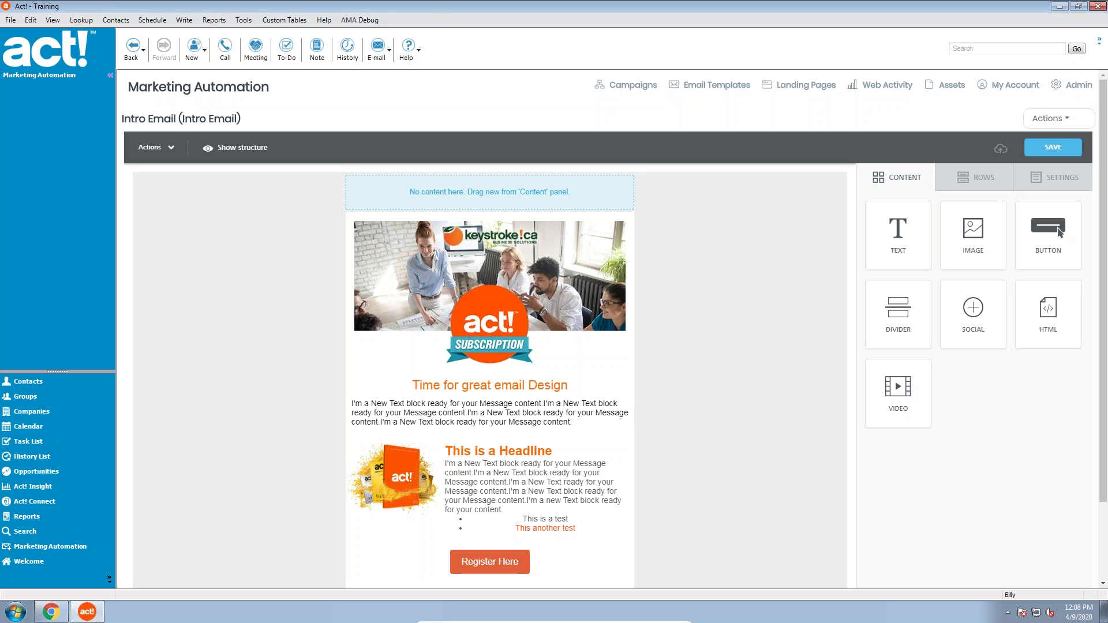
pyautogui.tripleClick(554, 386)
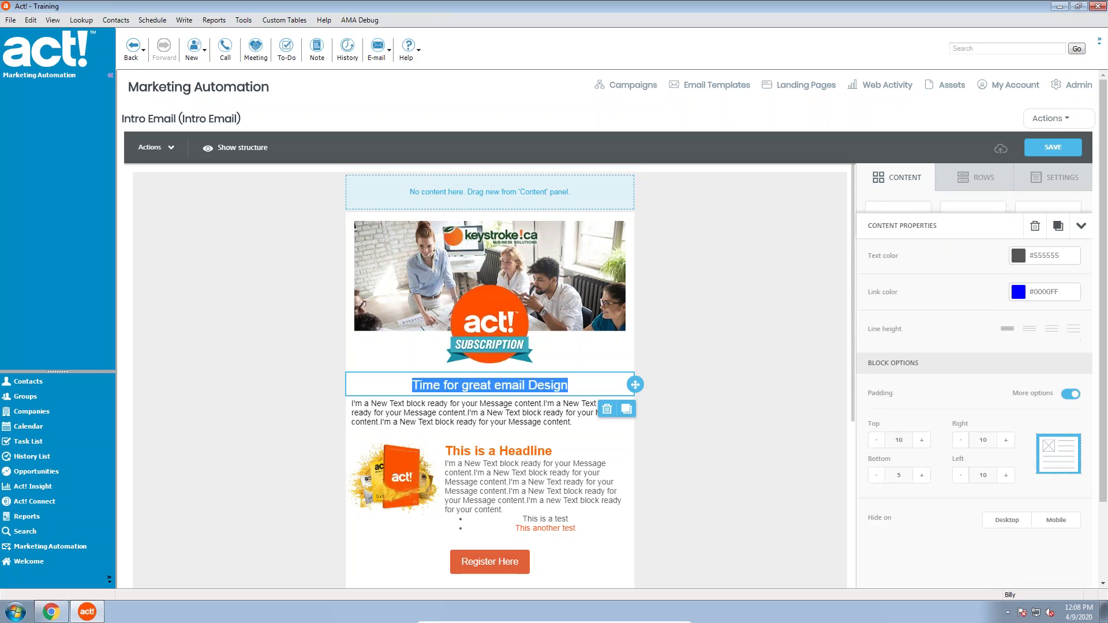
pyautogui.click(412, 385)
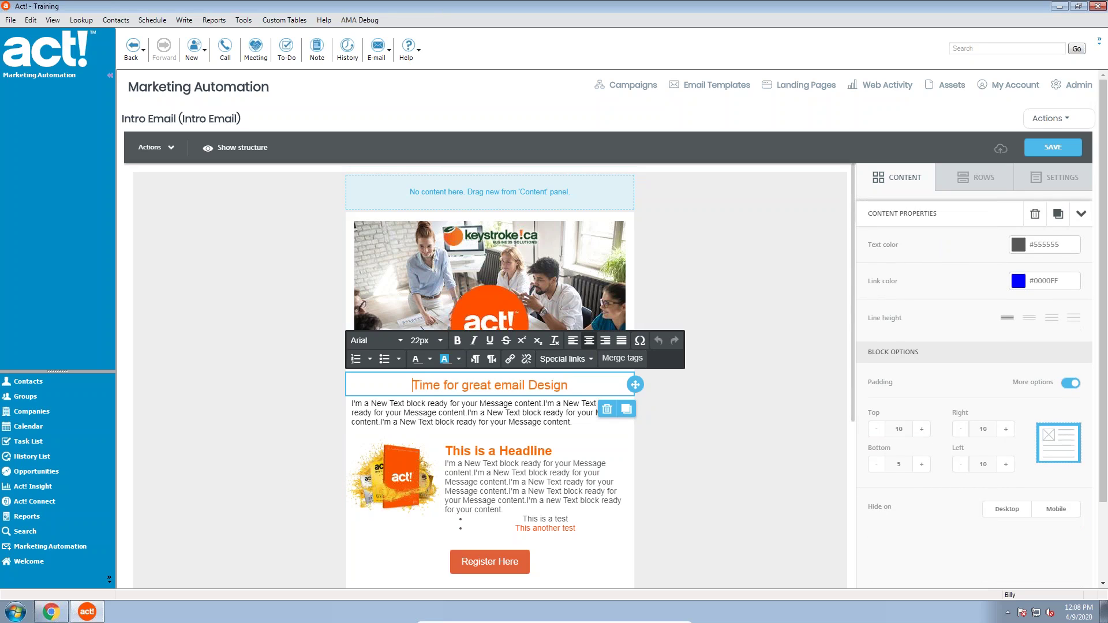
pyautogui.keyDown('shift'); pyautogui.click(565, 385); pyautogui.keyUp('shift')
pyautogui.write('Comen')
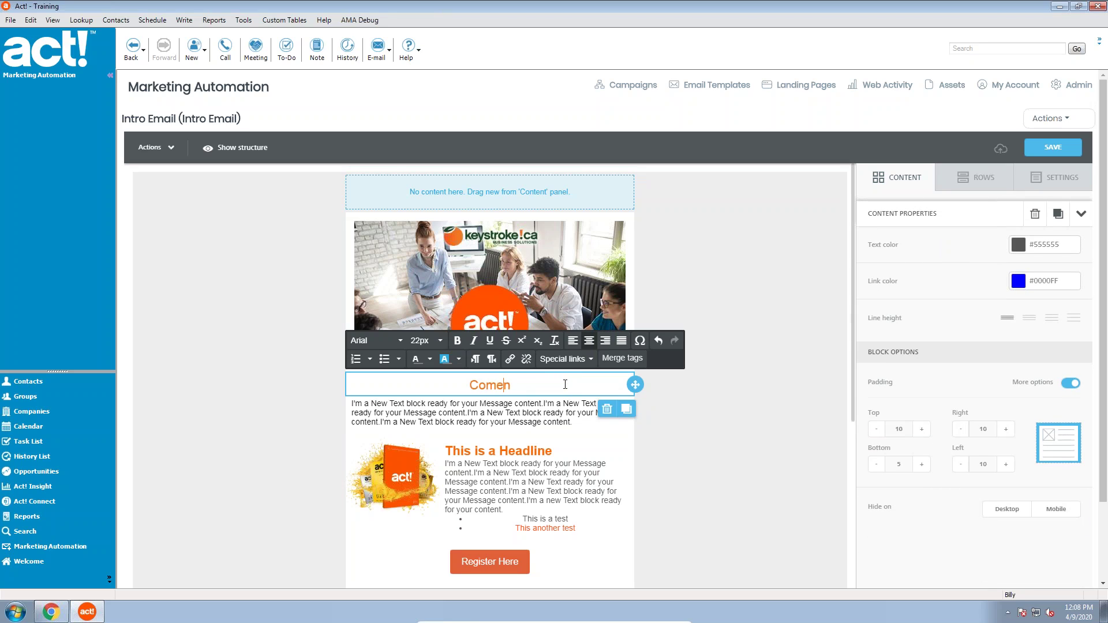
pyautogui.press('Delete')
pyautogui.write('Join us at our webinars')
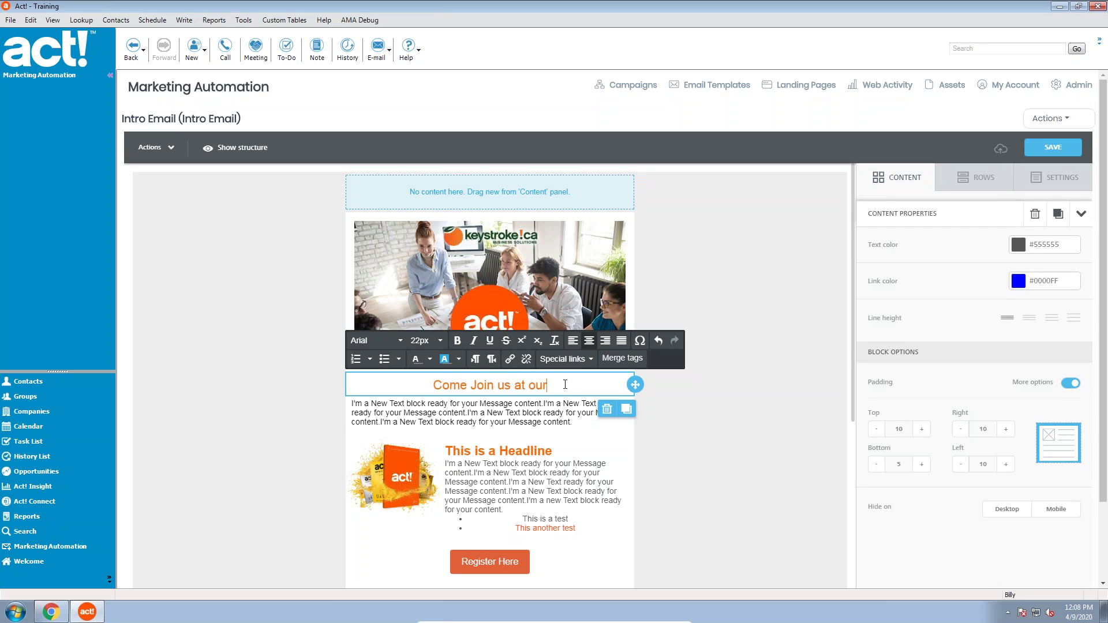
pyautogui.write('!')
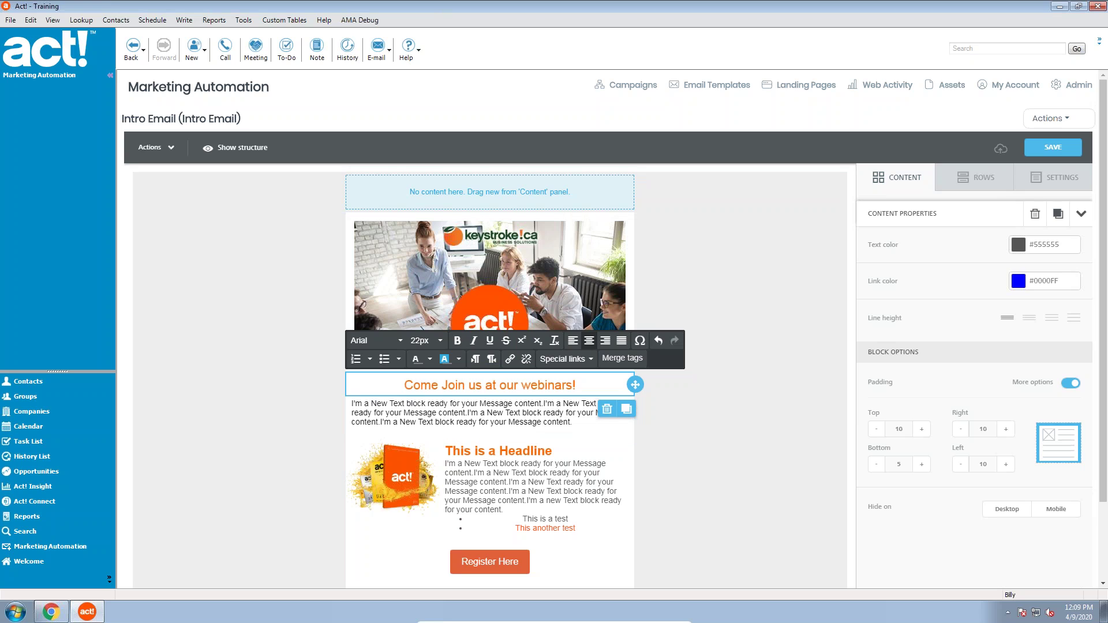
# Replace the placeholder paragraph under the headline with an invitation to the FREE AMA Webinars for April 2020, ending "Come join us by signing up for our Webinars!"
pyautogui.click(570, 427)
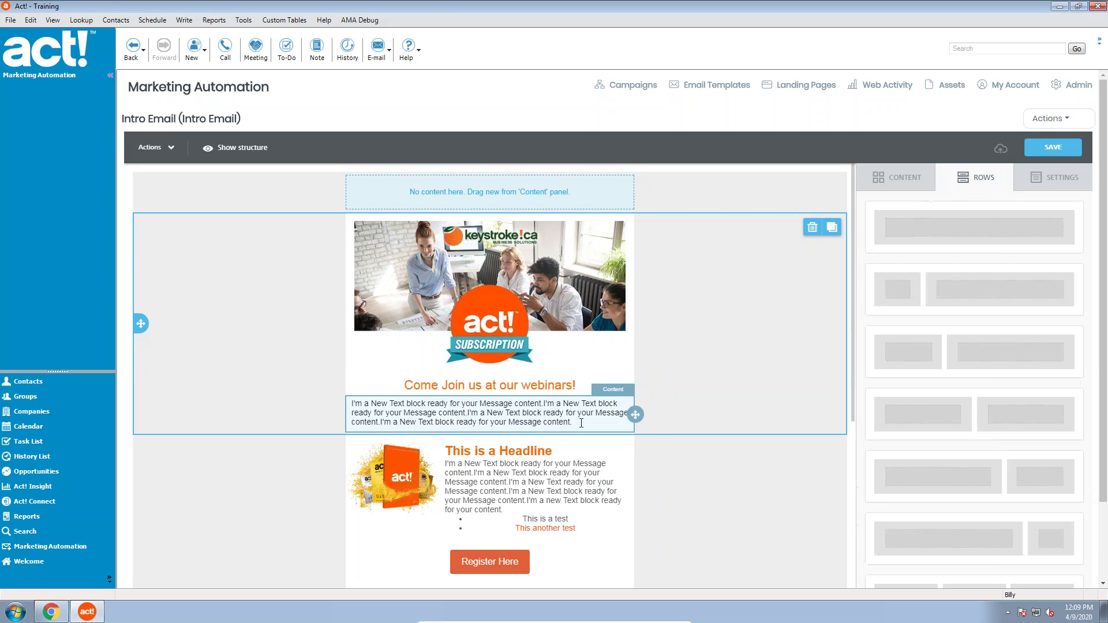
pyautogui.moveTo(571, 426); pyautogui.dragTo(354, 406)
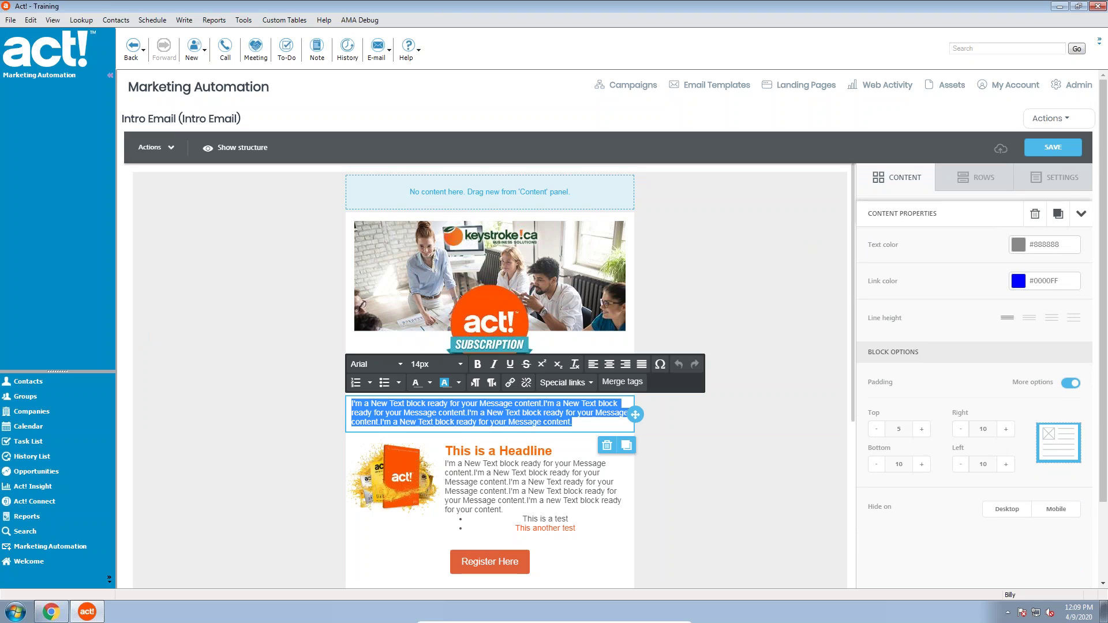
pyautogui.write("I'm writing to extend an offer of our FREE AMA Webinars for April 2020!  This Webinar is going on RIGHT NOW!  Come join us by signing up for our Webinars!")
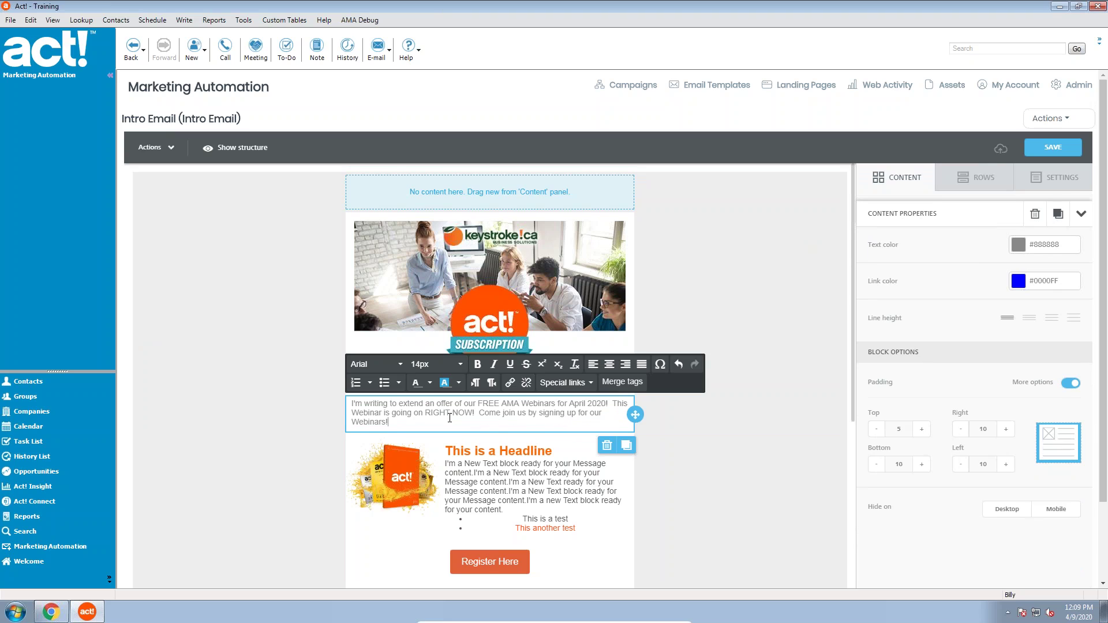
# Link the sentence "Come join us by signing up for our Webinars!" to the copied act-classroom-booking.html page URL
pyautogui.keyDown('shift'); pyautogui.click(439, 413); pyautogui.keyUp('shift')
pyautogui.click(575, 413)
pyautogui.click(478, 416)
pyautogui.hotkey('ctrl', 'shift', 'End')
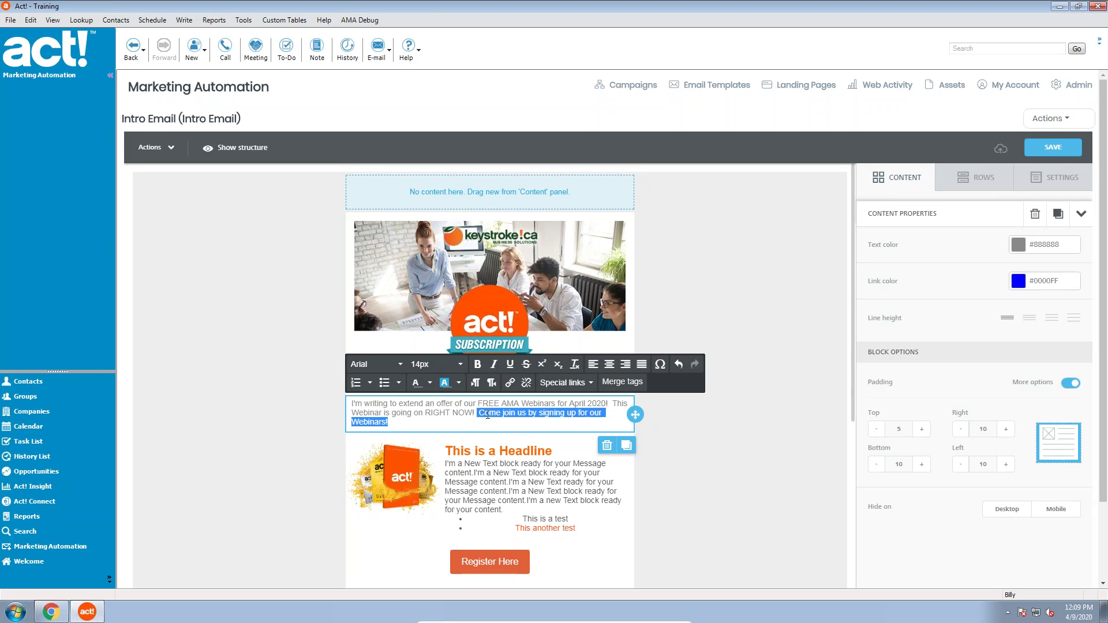
pyautogui.click(509, 383)
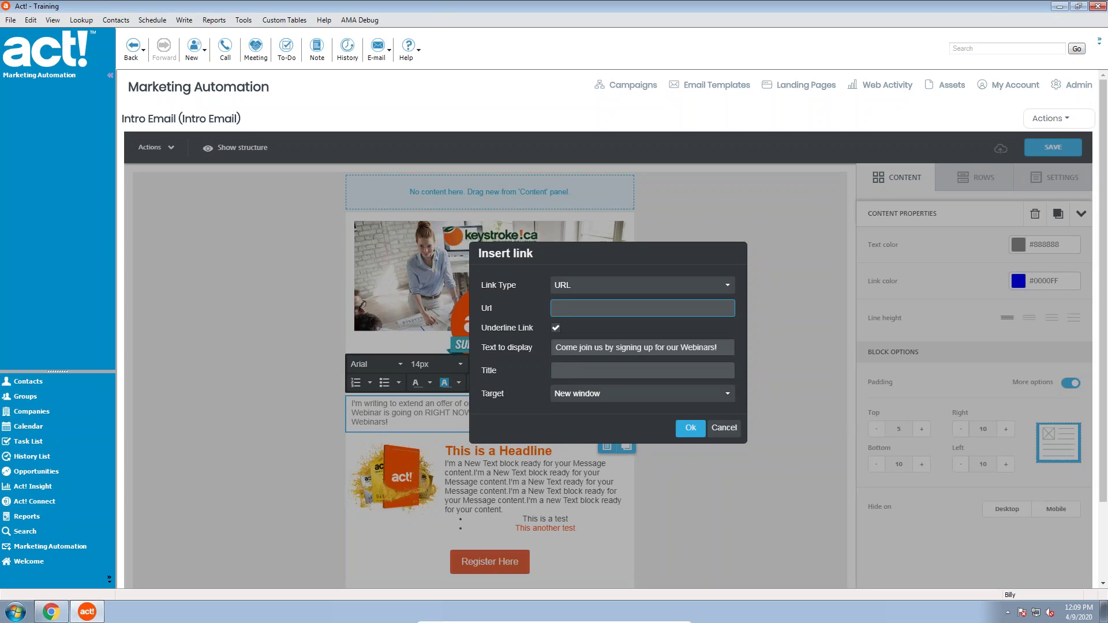
pyautogui.write('v')
pyautogui.hotkey('ctrl', 'v')
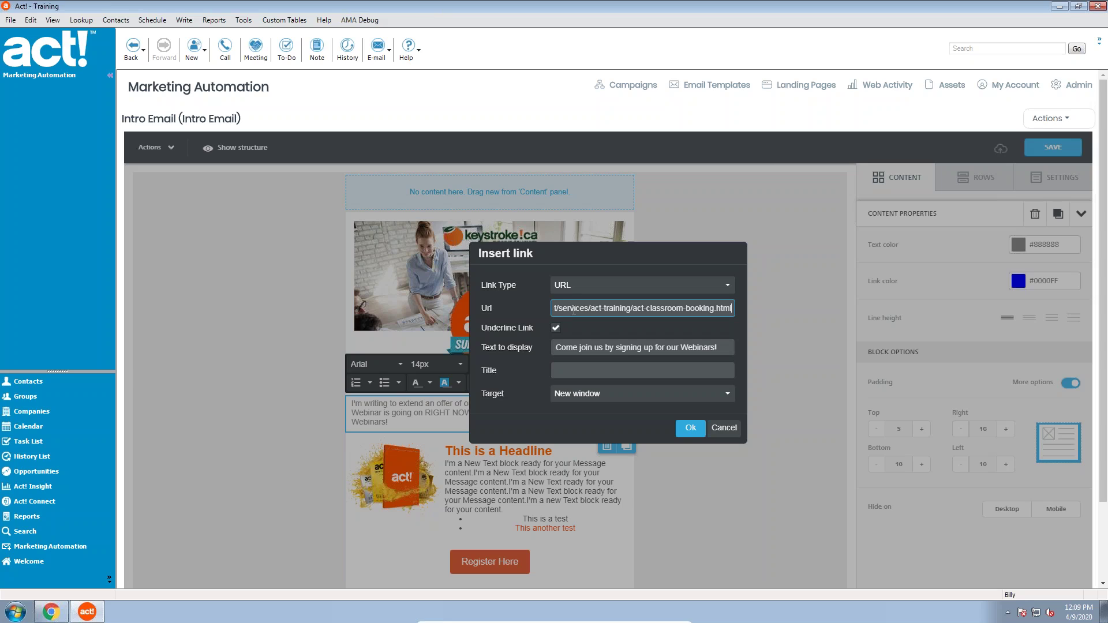
pyautogui.press('Home')
pyautogui.press('End')
pyautogui.click(691, 429)
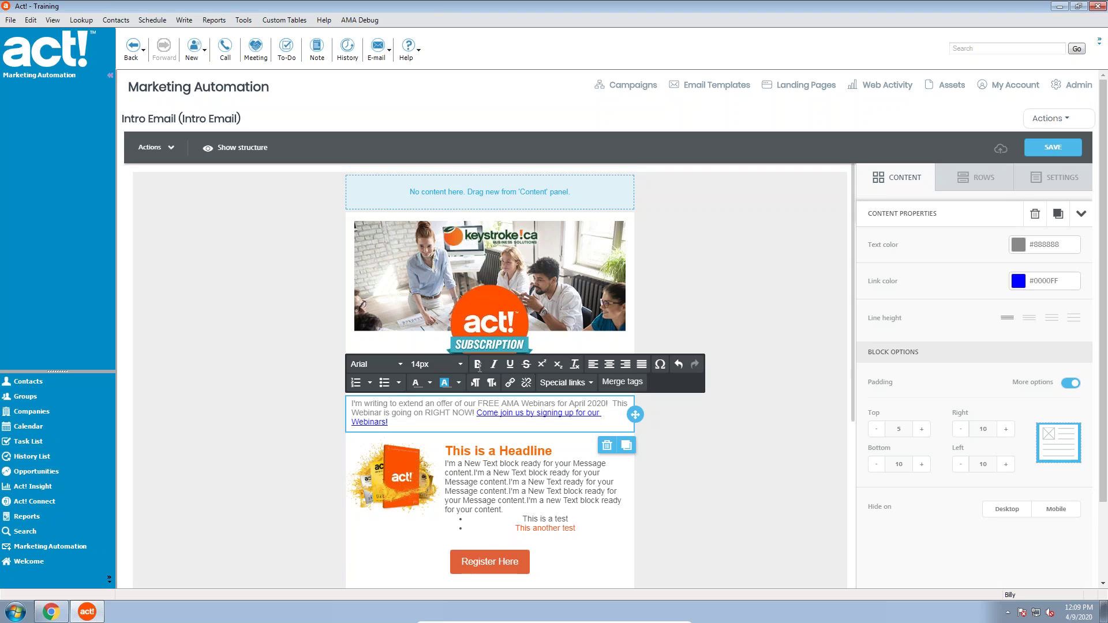
pyautogui.click(737, 349)
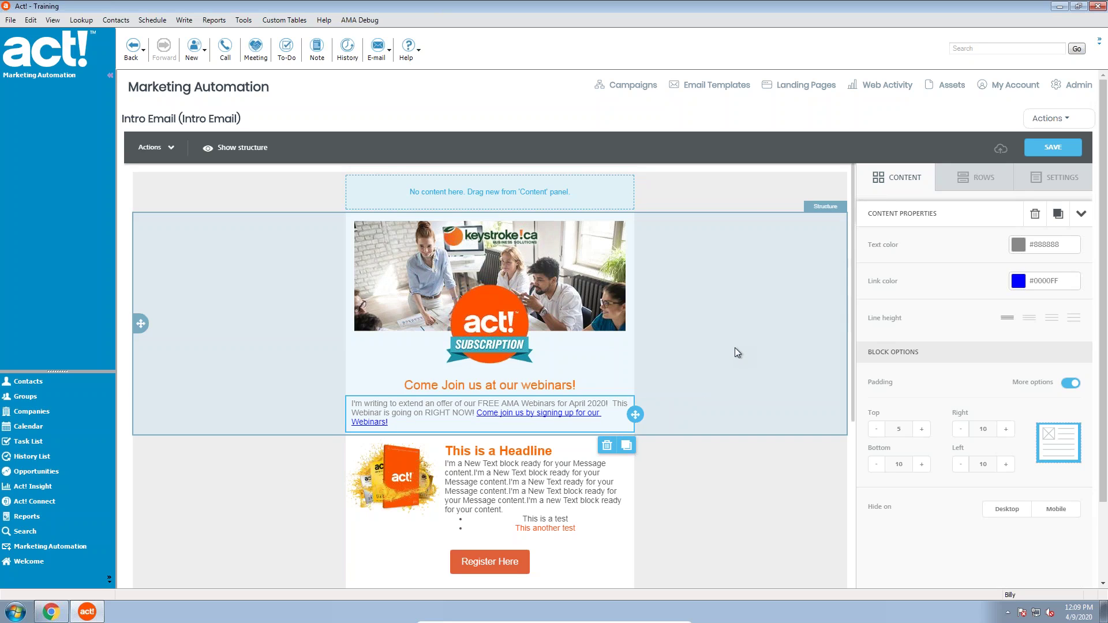
# Save the edited Intro Email content and return to the April 9 Demo campaign diagram
pyautogui.click(735, 348)
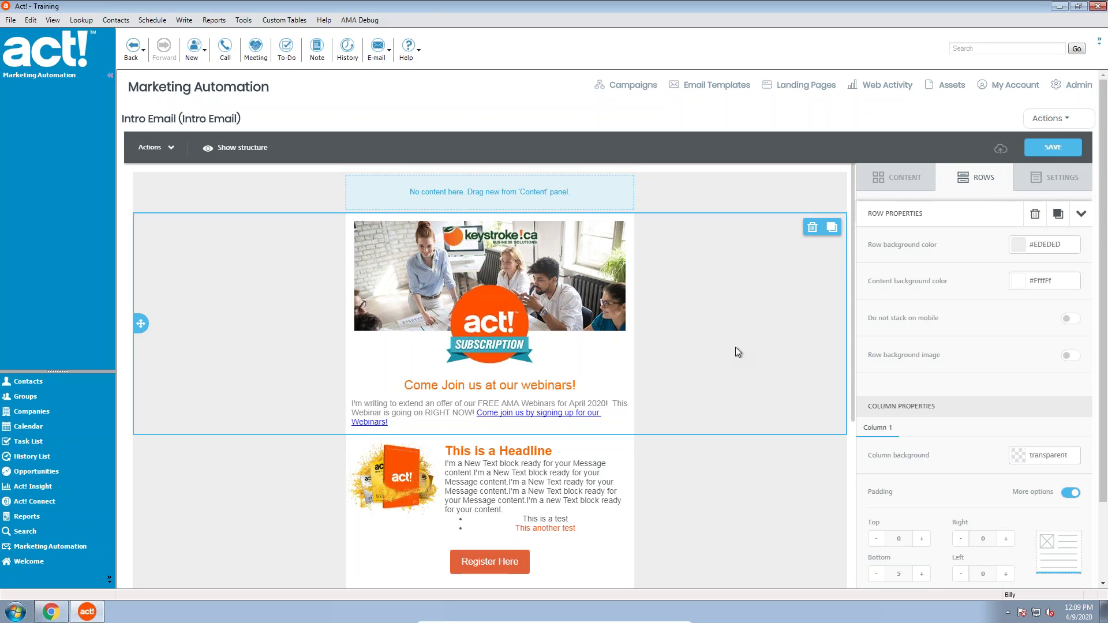
pyautogui.click(1068, 149)
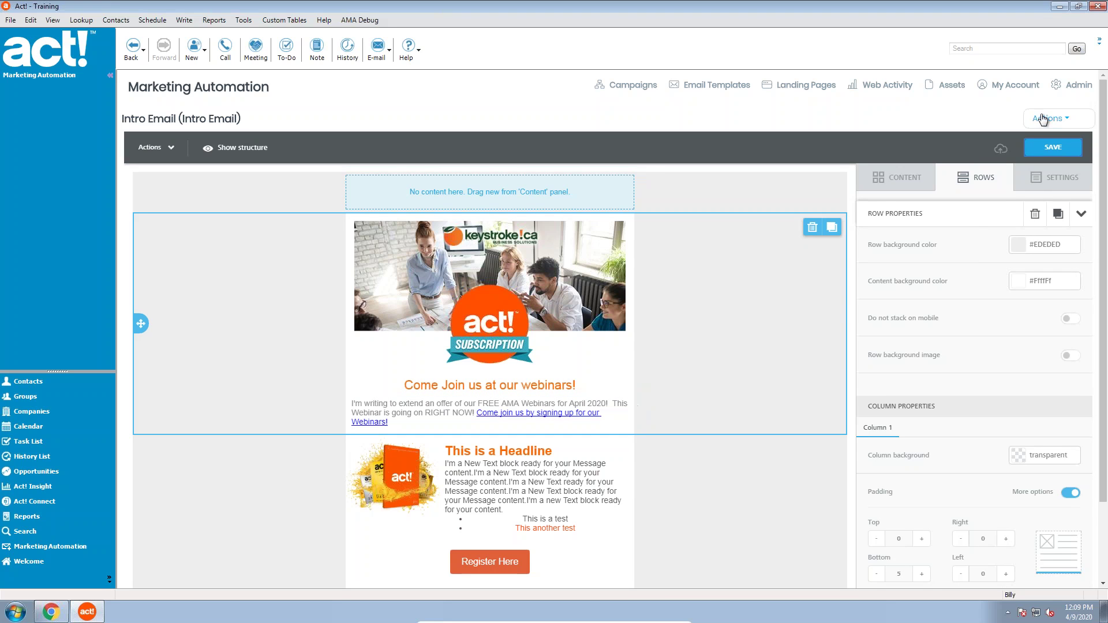
pyautogui.click(1044, 119)
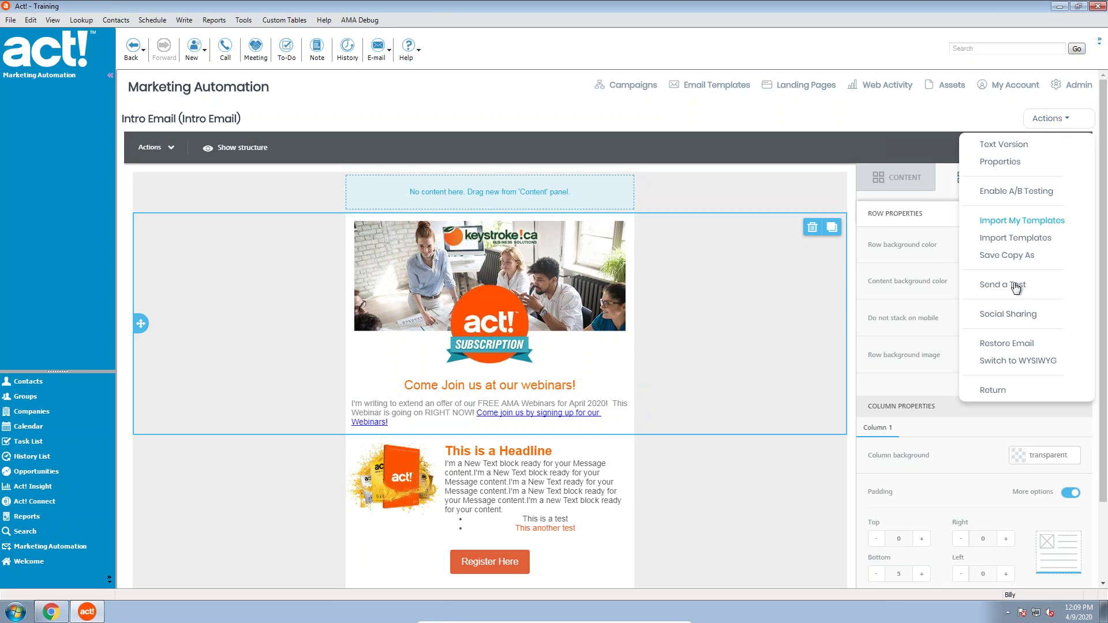
pyautogui.click(993, 391)
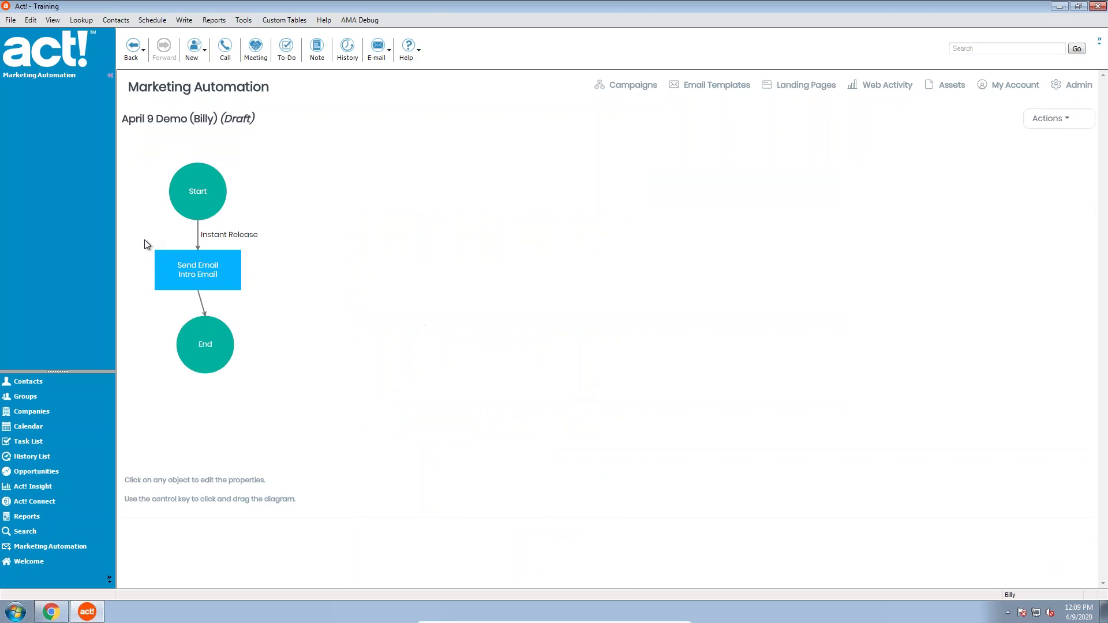
# Insert a Decision action after the Intro Email step in the campaign diagram
pyautogui.click(209, 288)
pyautogui.click(590, 234)
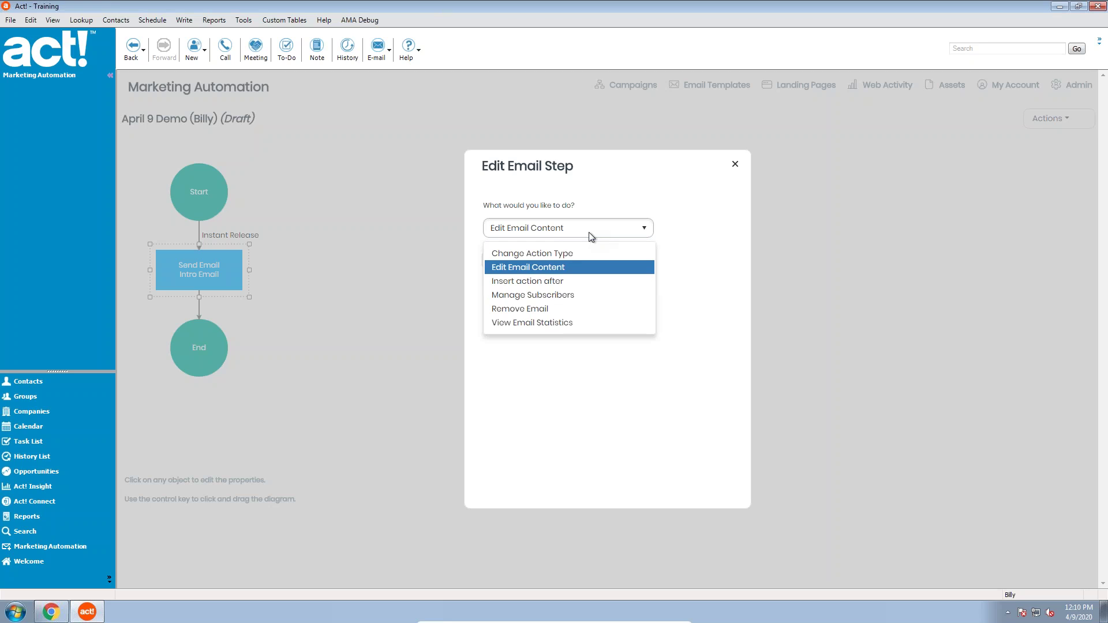
pyautogui.click(556, 282)
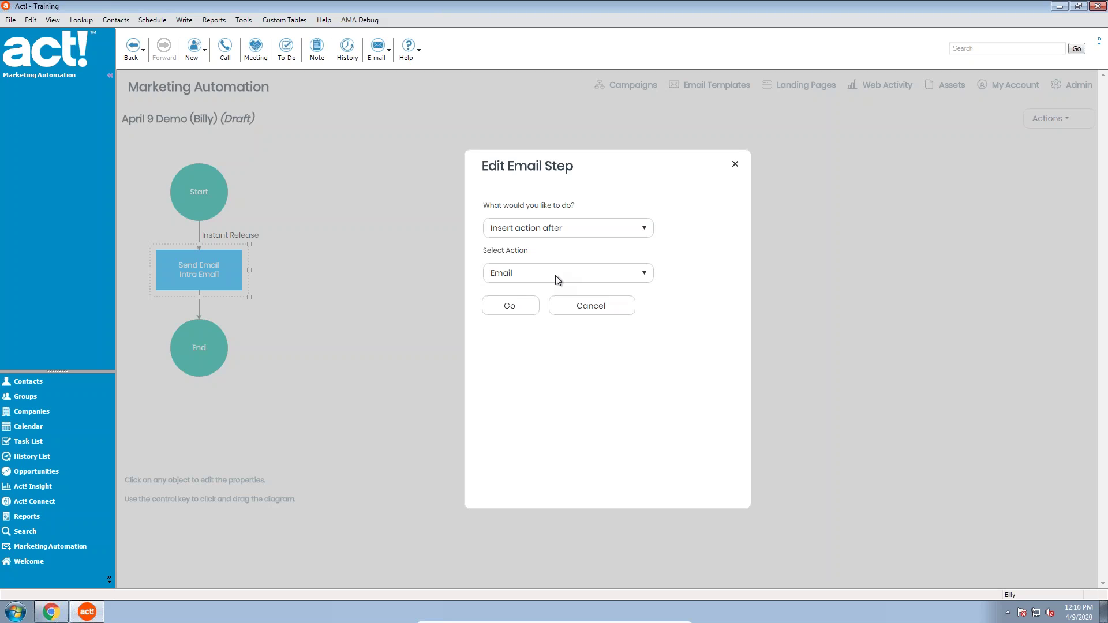
pyautogui.click(556, 277)
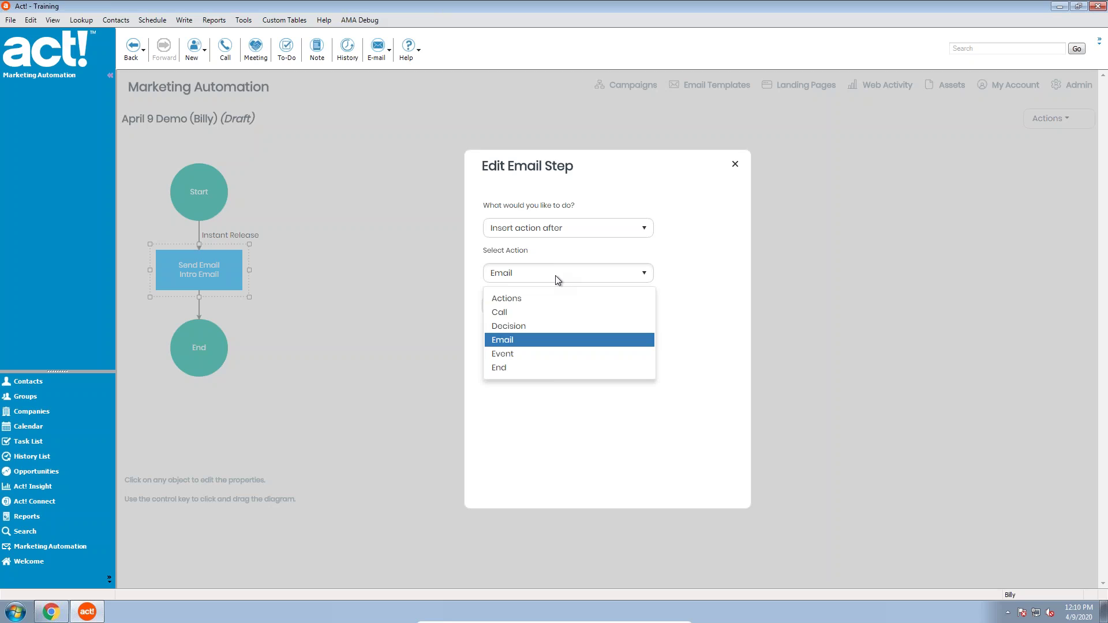
pyautogui.click(509, 326)
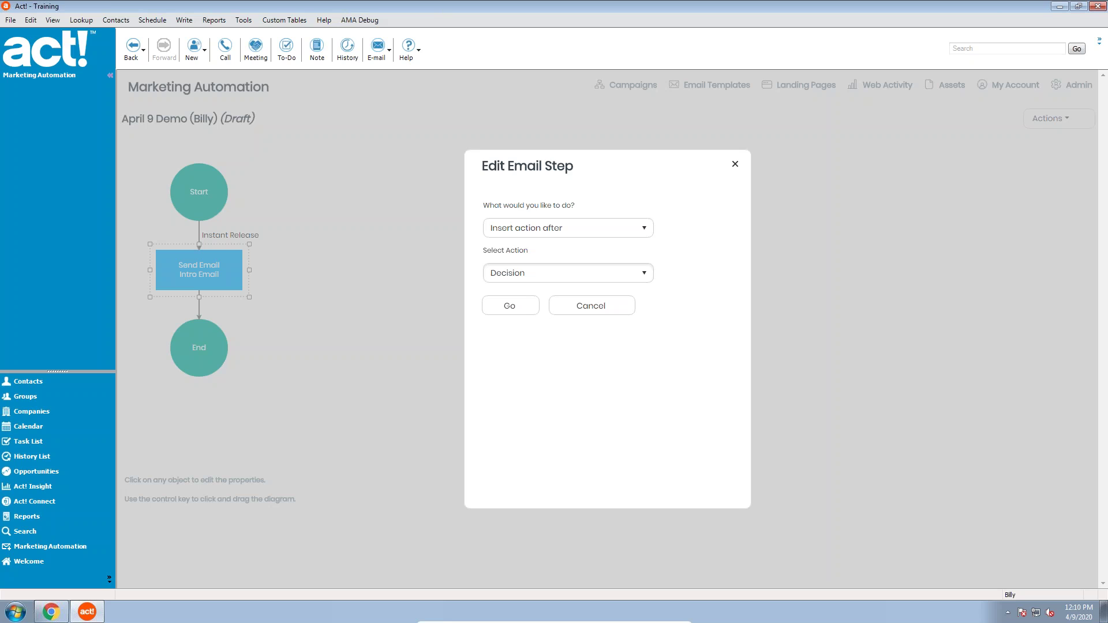
pyautogui.click(520, 307)
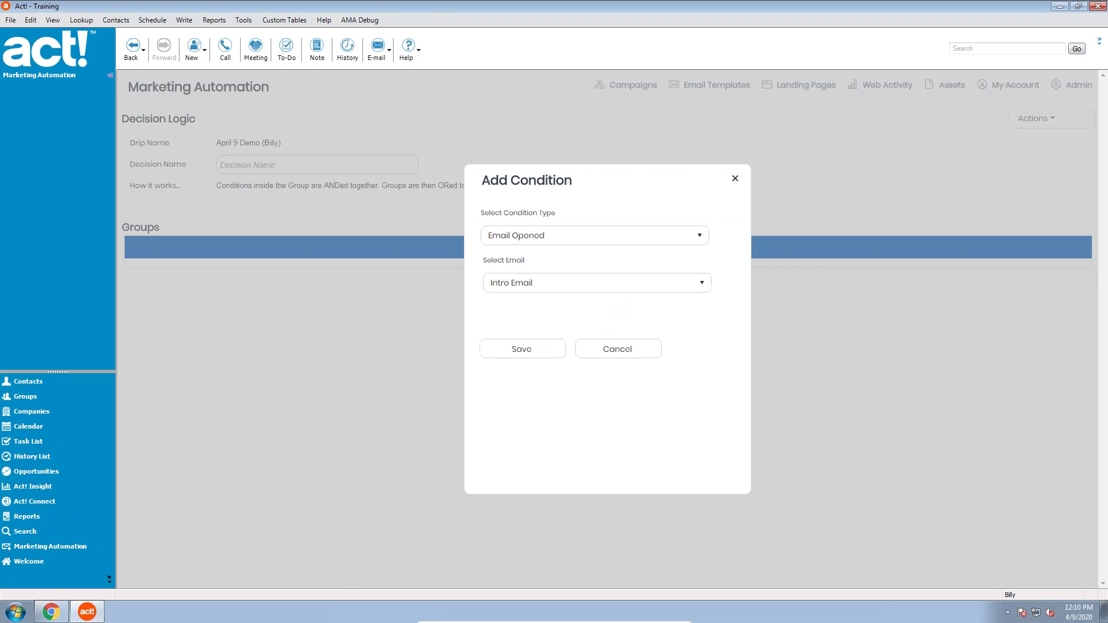
# Choose Email Clicked as the decision's condition type with Intro Email as the checked email
pyautogui.click(585, 241)
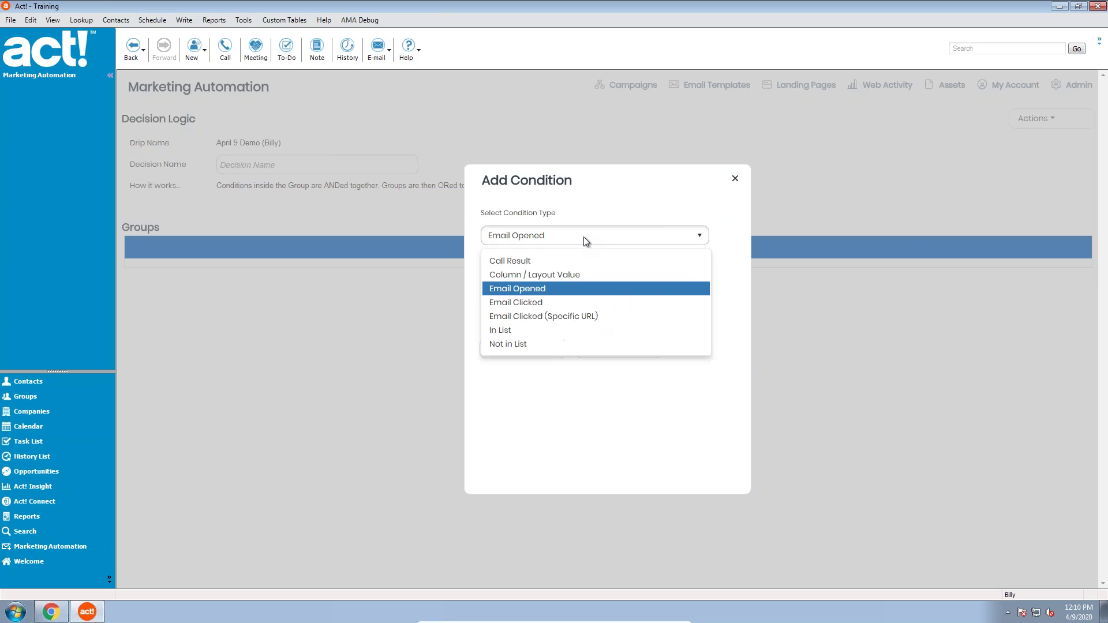
pyautogui.click(497, 248)
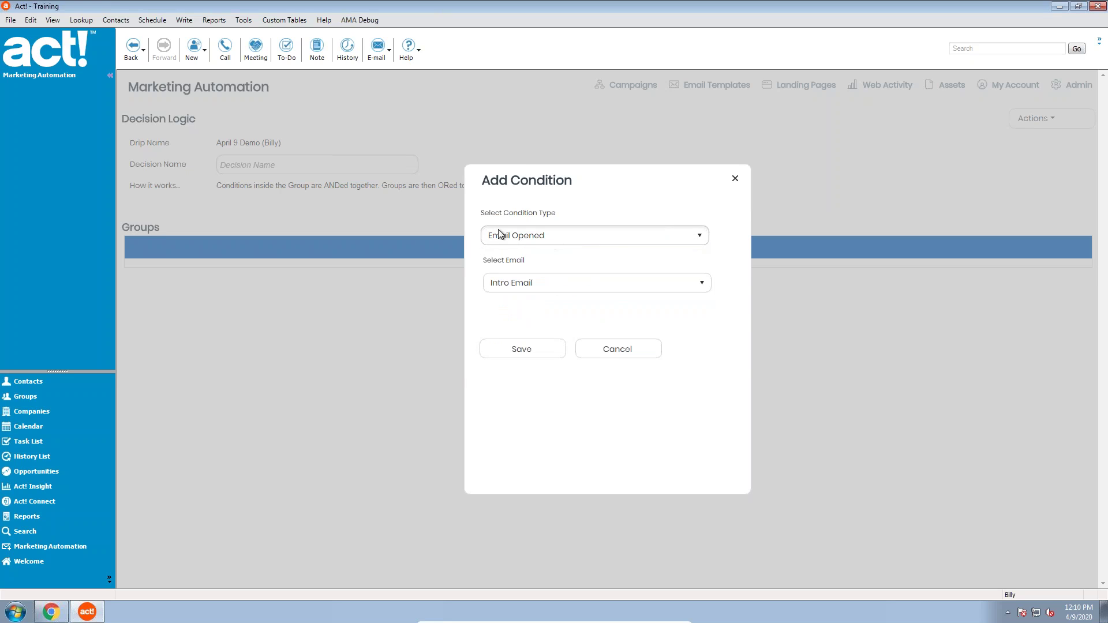
pyautogui.click(700, 237)
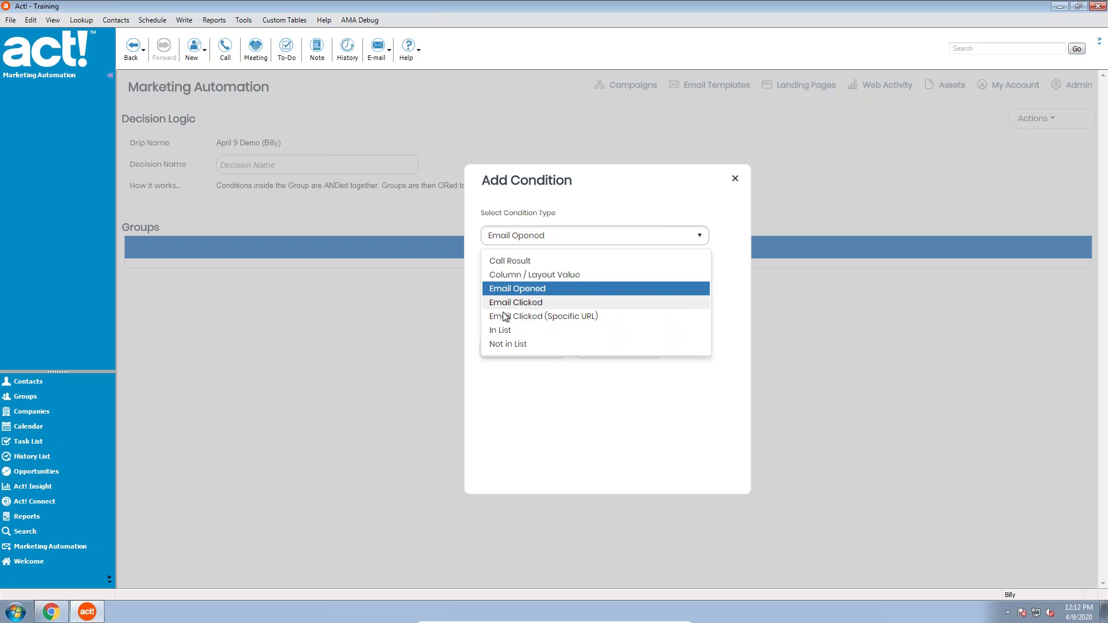
pyautogui.click(541, 303)
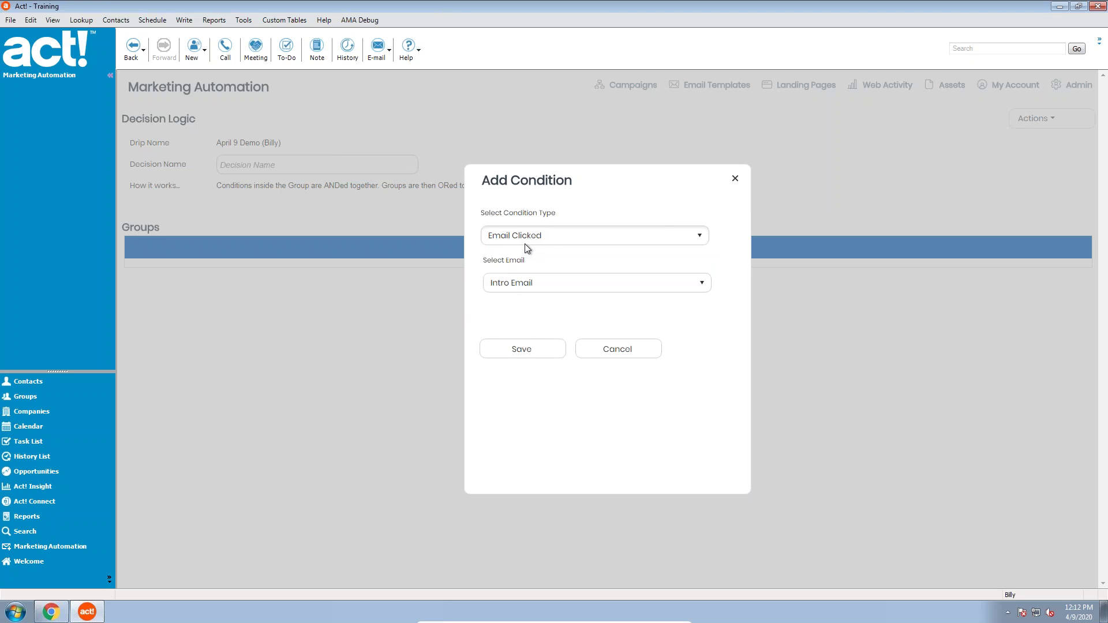
pyautogui.click(660, 282)
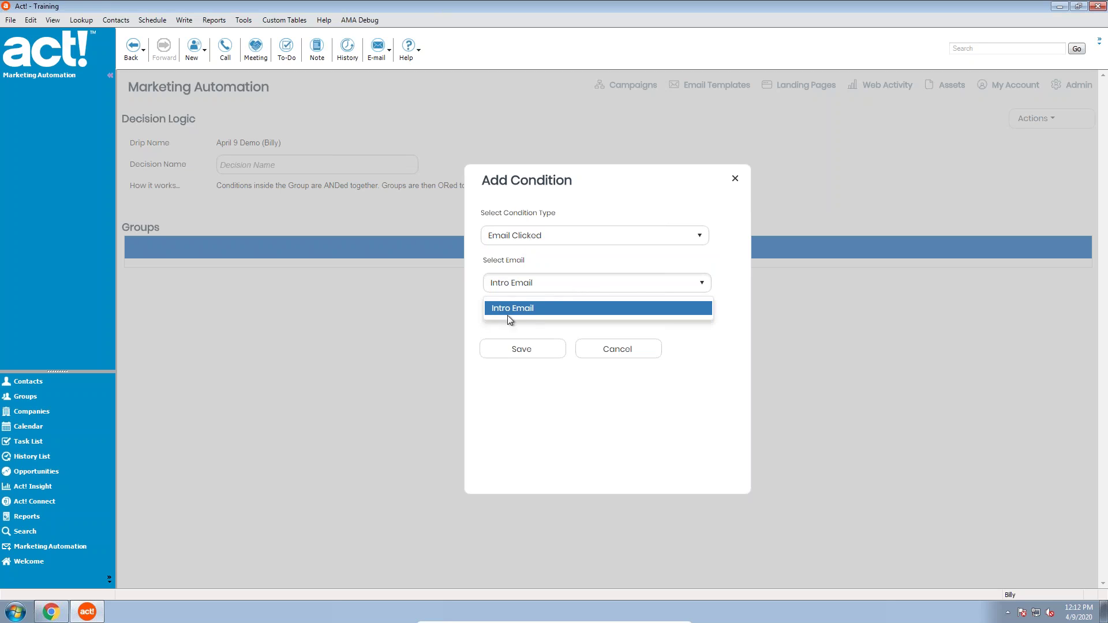
pyautogui.click(588, 283)
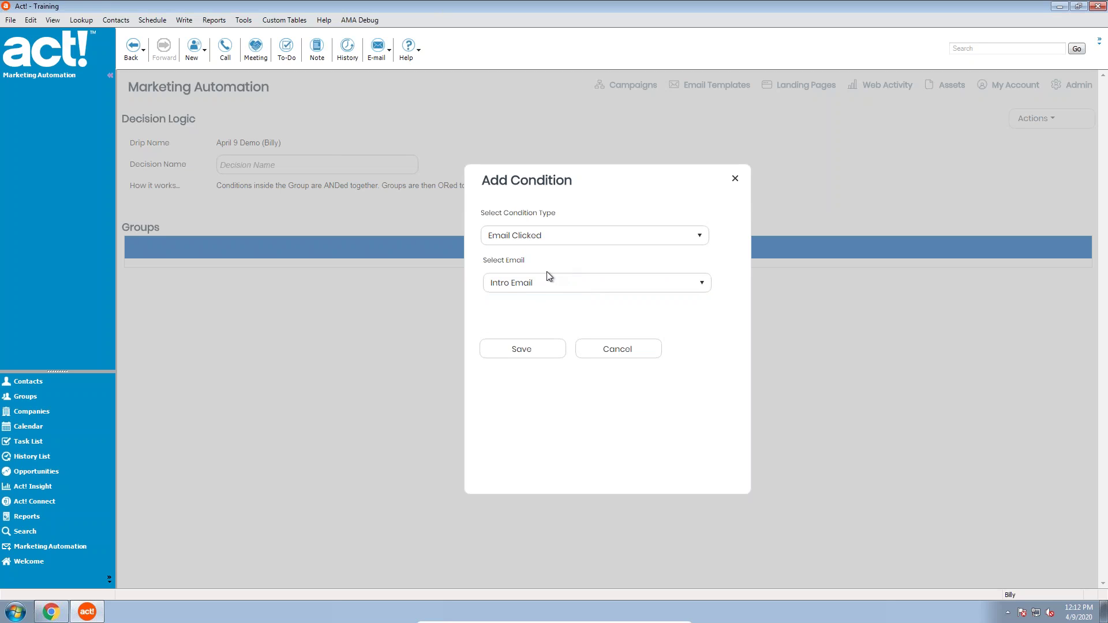
# Switch the condition to Email Clicked (Specific URL) for the Intro Email, using the act-classroom-booking.html link
pyautogui.click(573, 235)
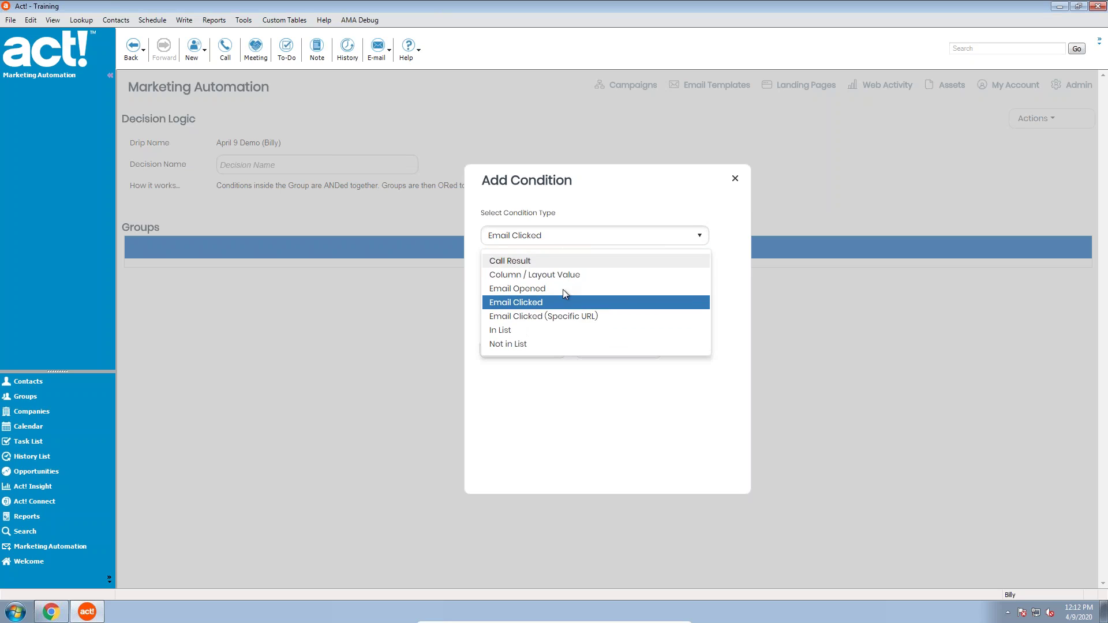
pyautogui.click(561, 317)
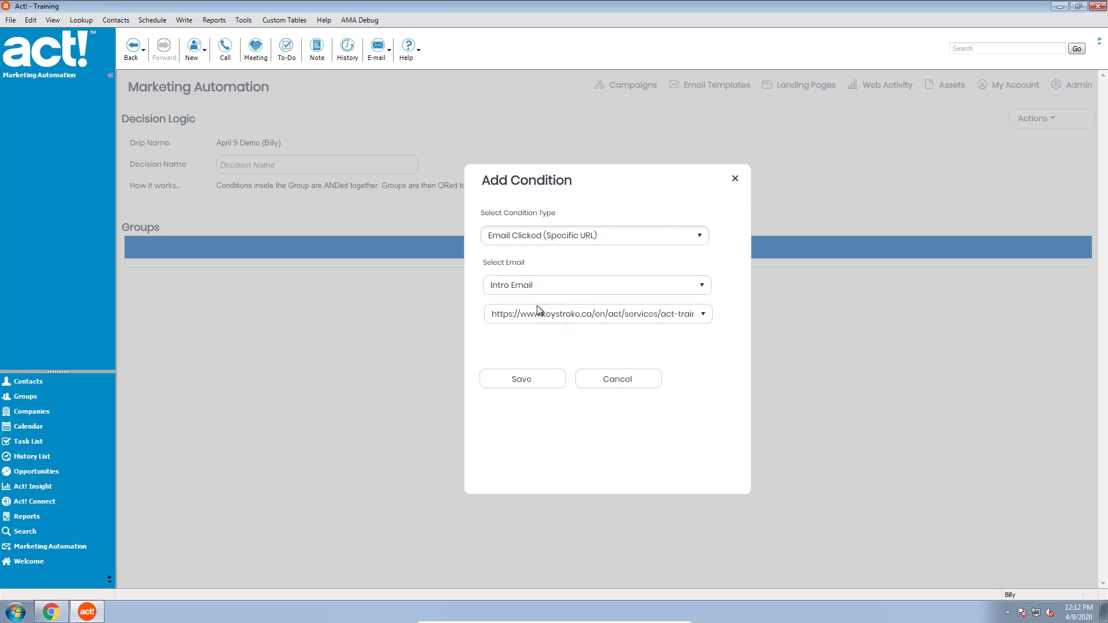
pyautogui.click(549, 283)
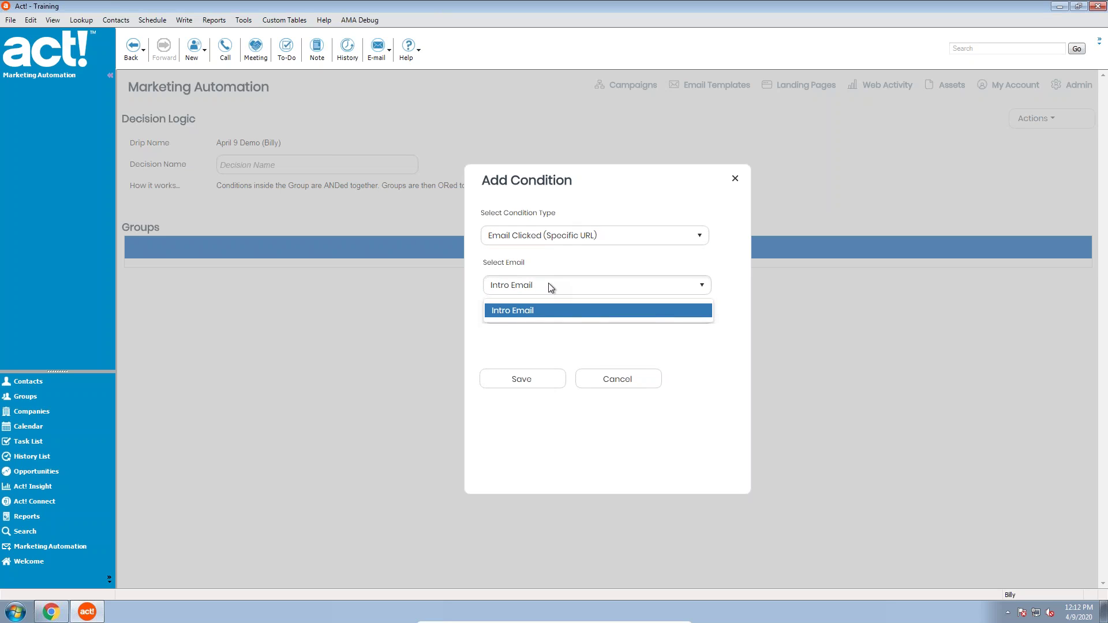
pyautogui.click(548, 283)
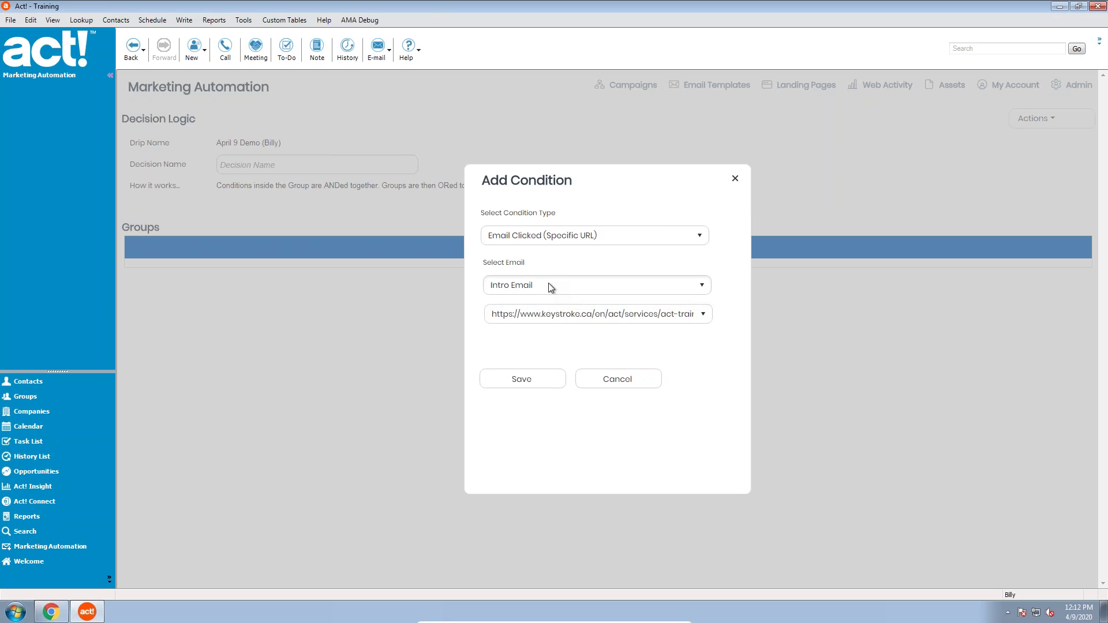
pyautogui.click(704, 315)
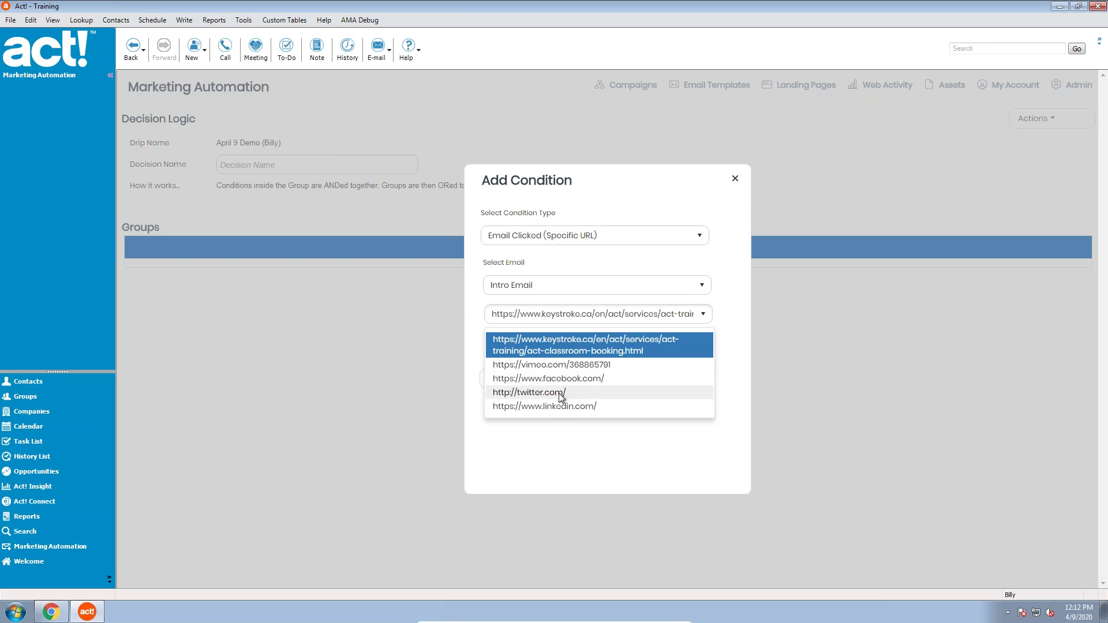
pyautogui.click(608, 351)
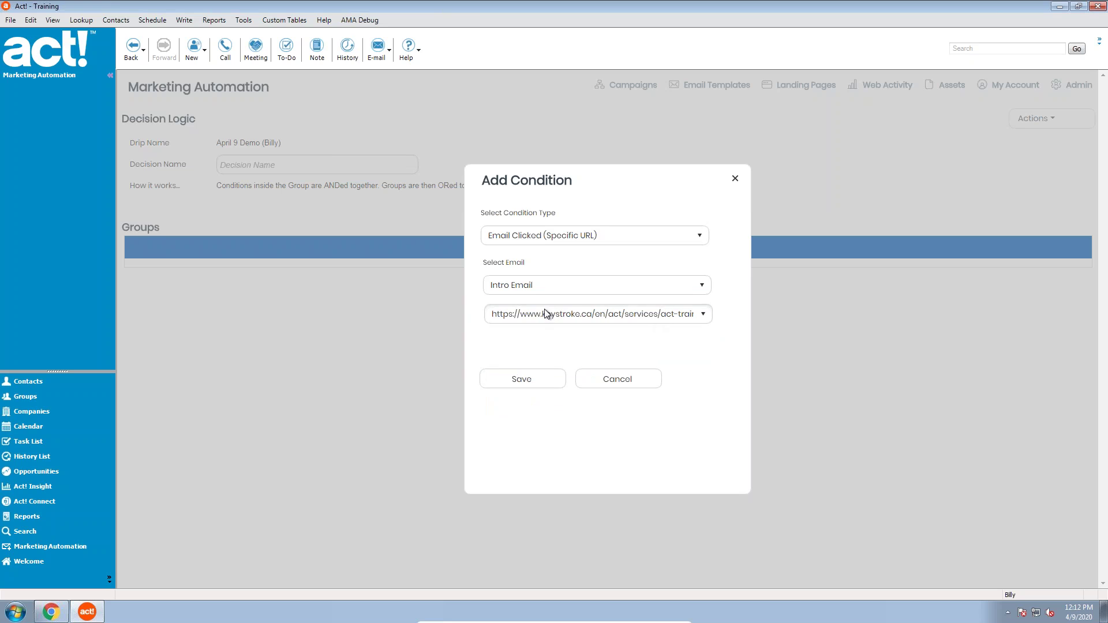
# Set the condition type back to Email Clicked for the Intro Email and save the condition
pyautogui.click(584, 285)
pyautogui.click(614, 235)
pyautogui.click(613, 235)
pyautogui.click(569, 302)
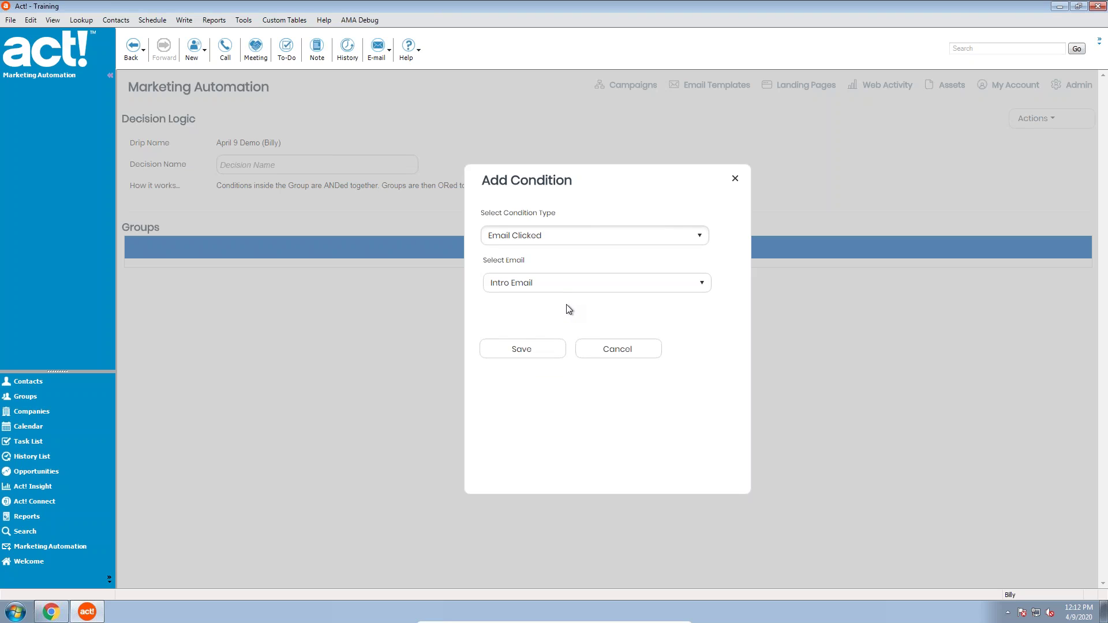
pyautogui.click(524, 350)
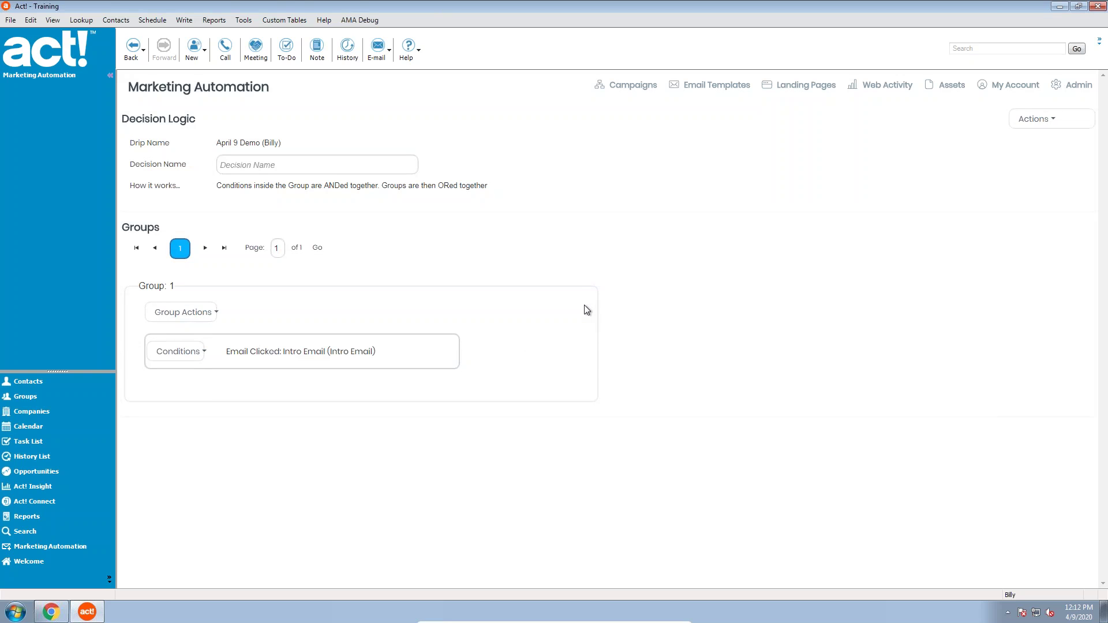
# Name the decision "Did you click my email?" and save it, returning to the campaign diagram
pyautogui.click(1040, 123)
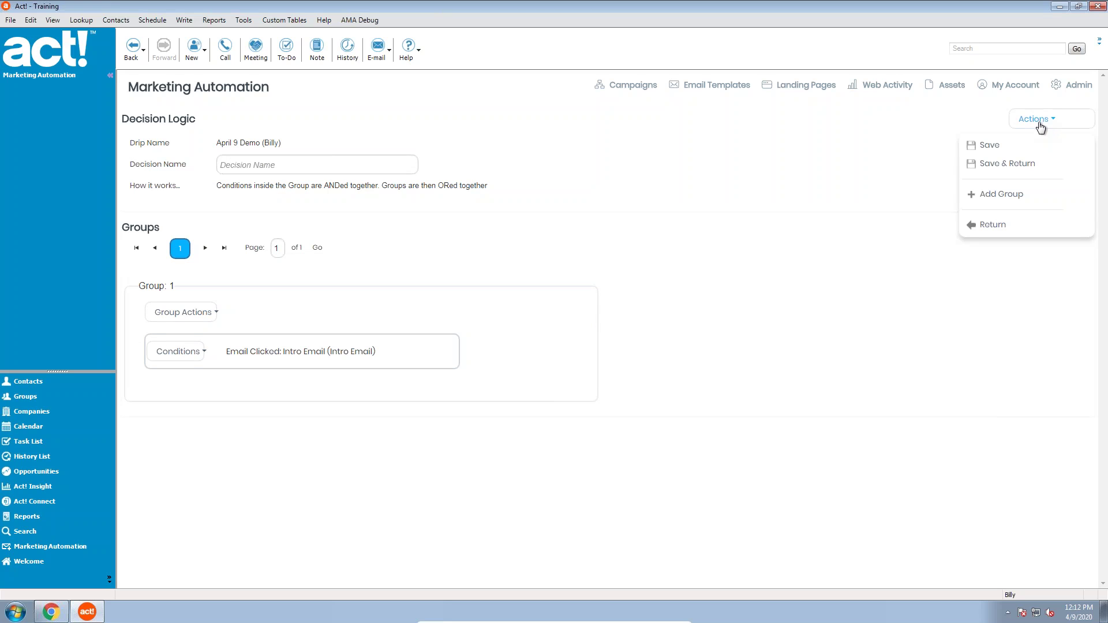
pyautogui.click(1019, 166)
pyautogui.click(319, 163)
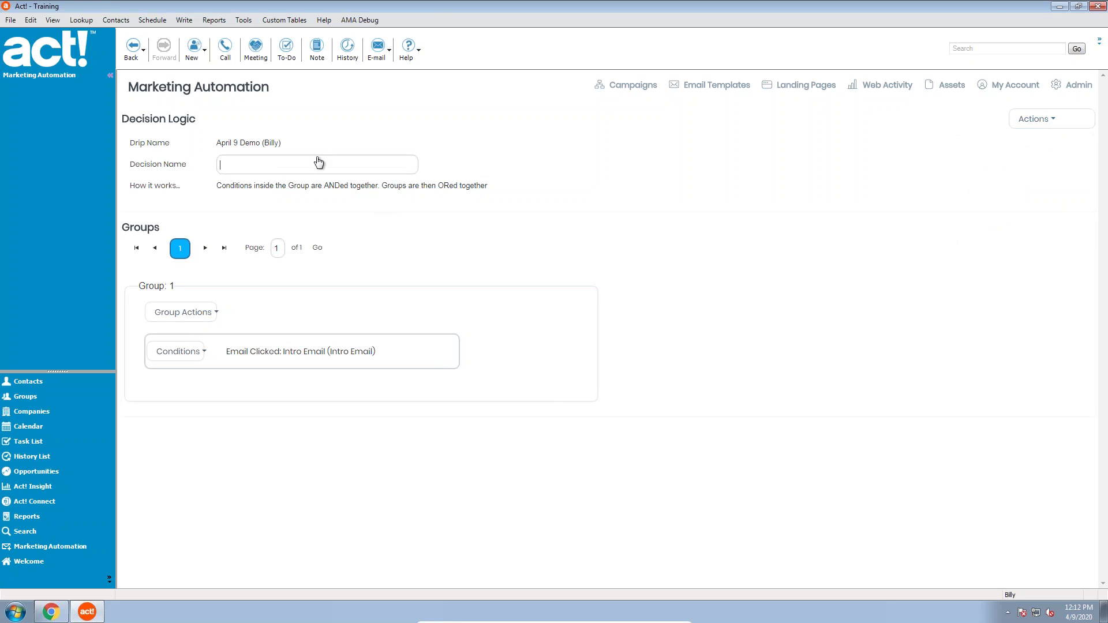
pyautogui.write('Did you click my email?')
pyautogui.click(1045, 119)
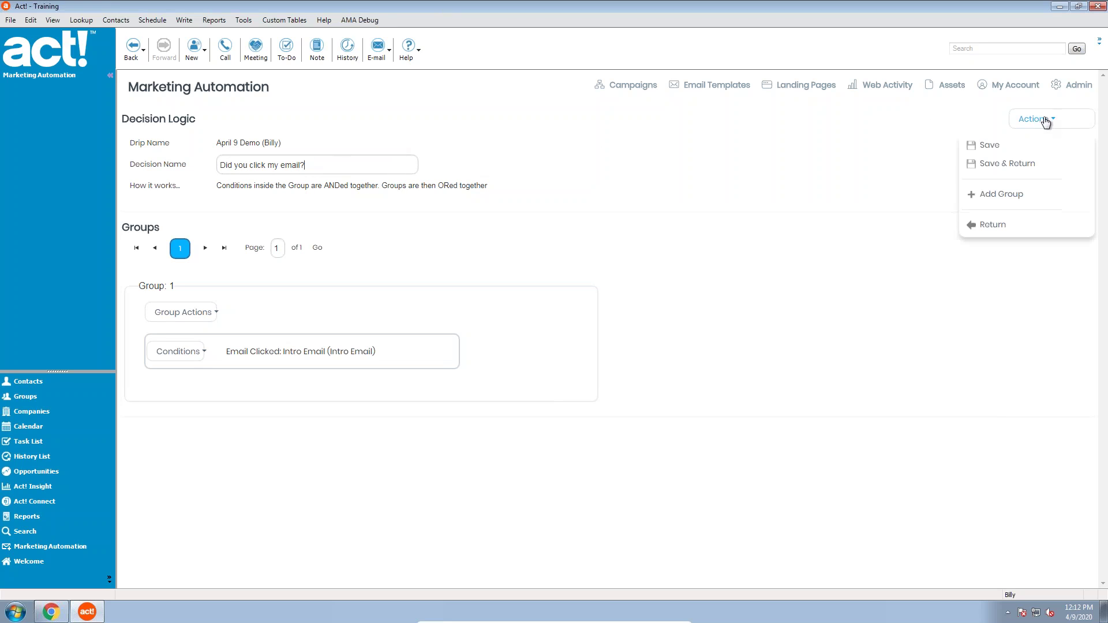
pyautogui.click(1015, 164)
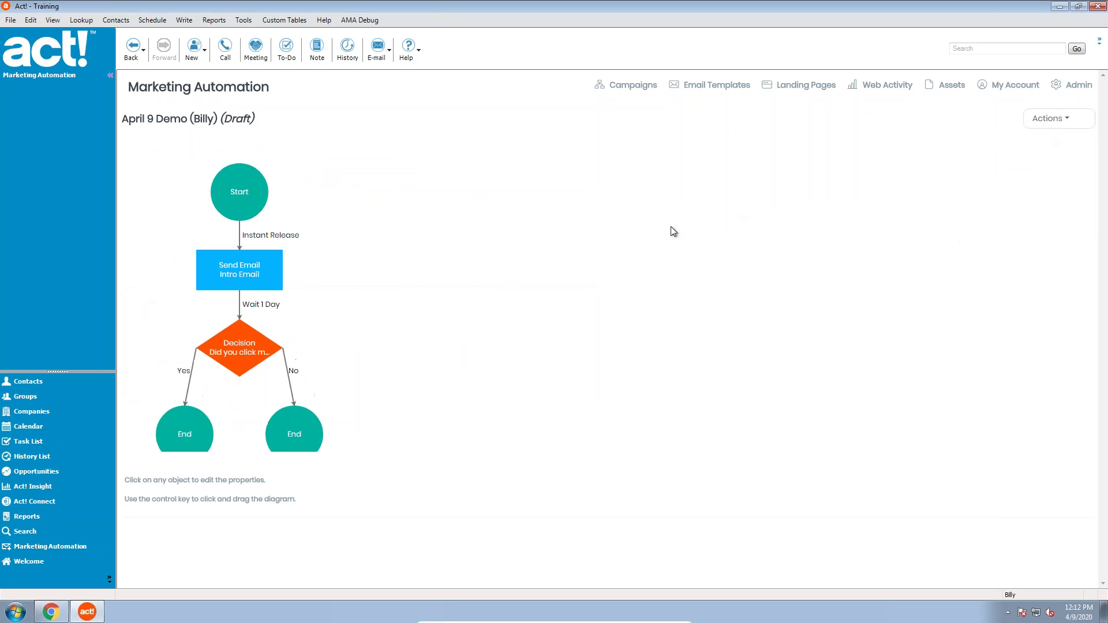
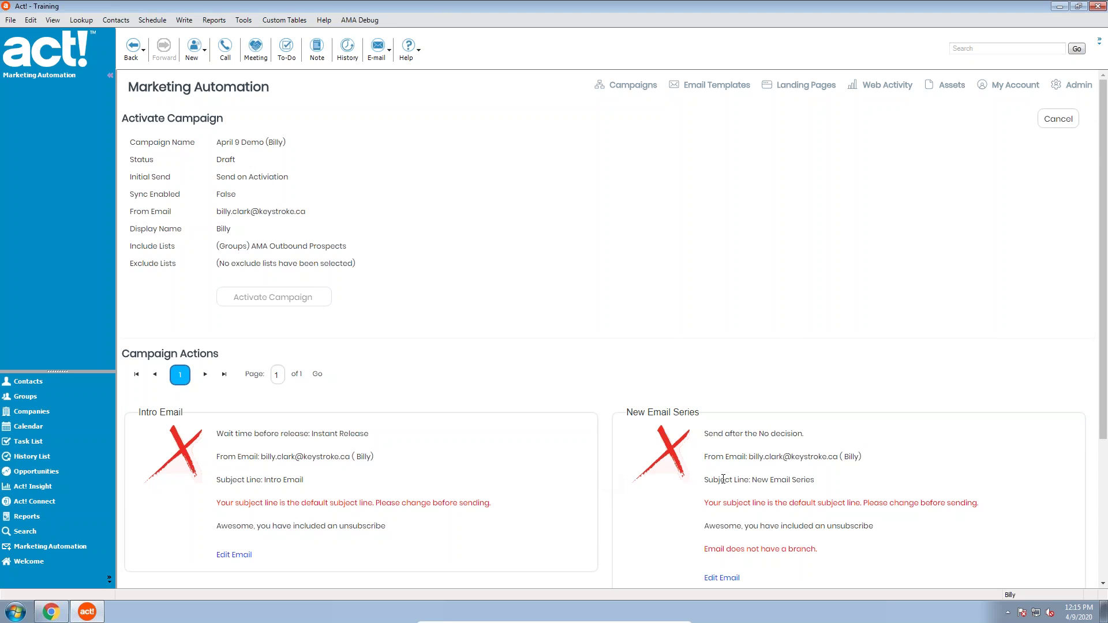
# Review the activation checks for each campaign action and leave the activation page without activating the campaign
pyautogui.scroll(-2, 787, 430)
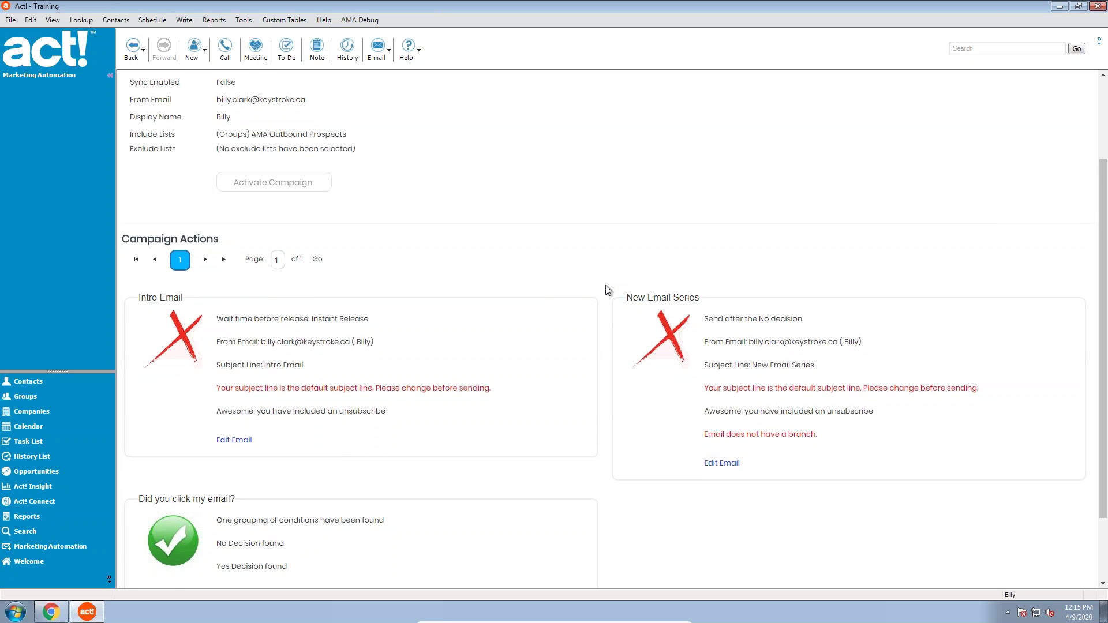
pyautogui.scroll(2, 605, 285)
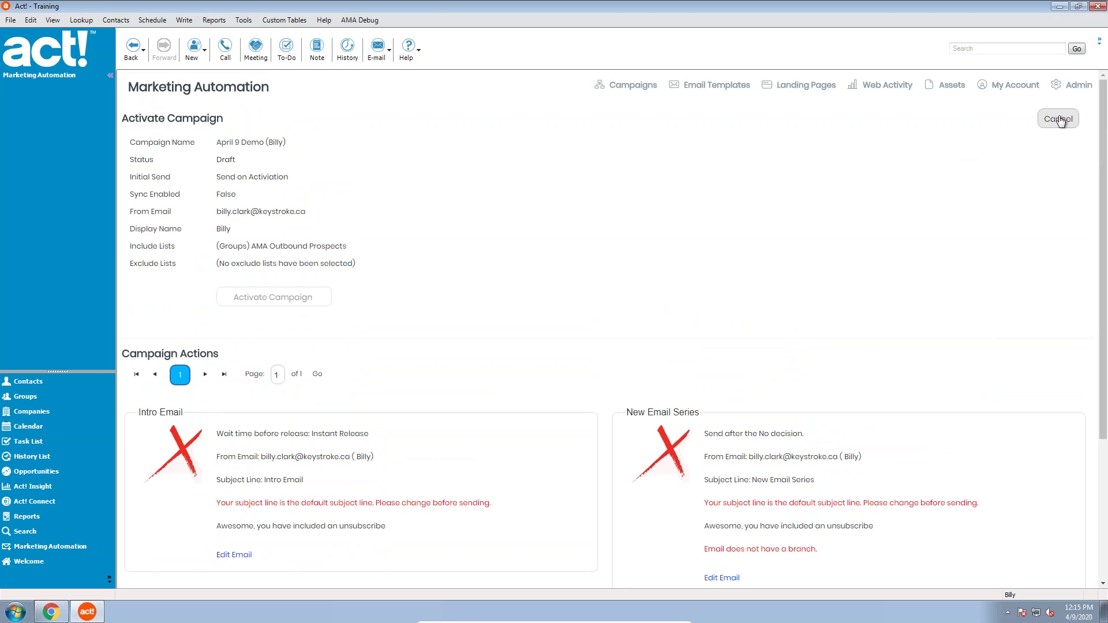
pyautogui.click(1061, 120)
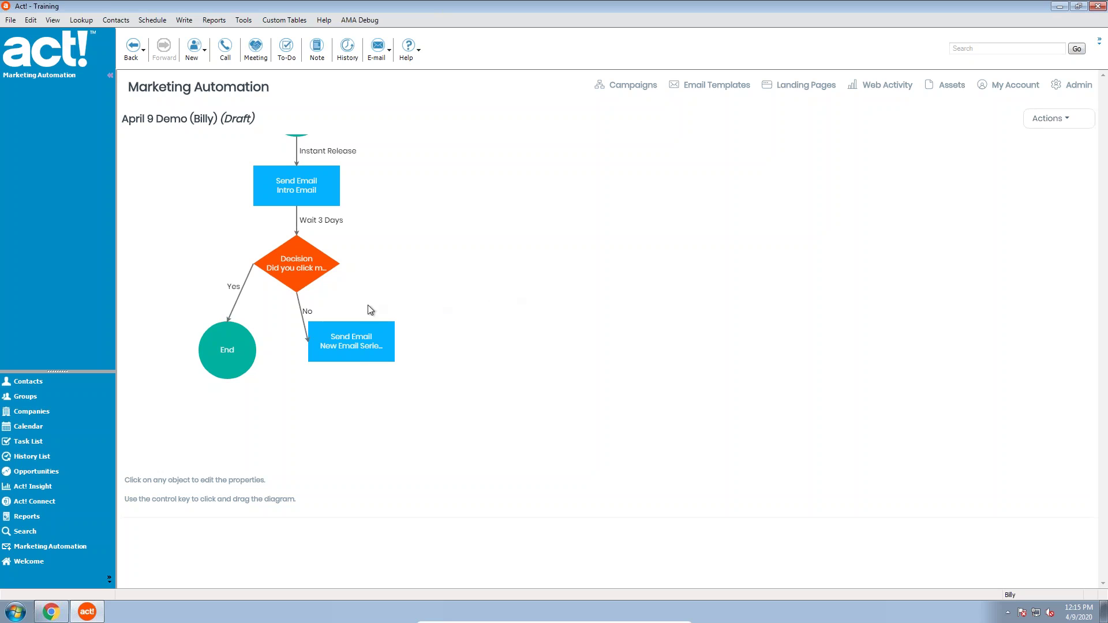
# Open the content of the No-branch follow-up email and import the saved April Demo drag-and-drop template into it
pyautogui.click(349, 344)
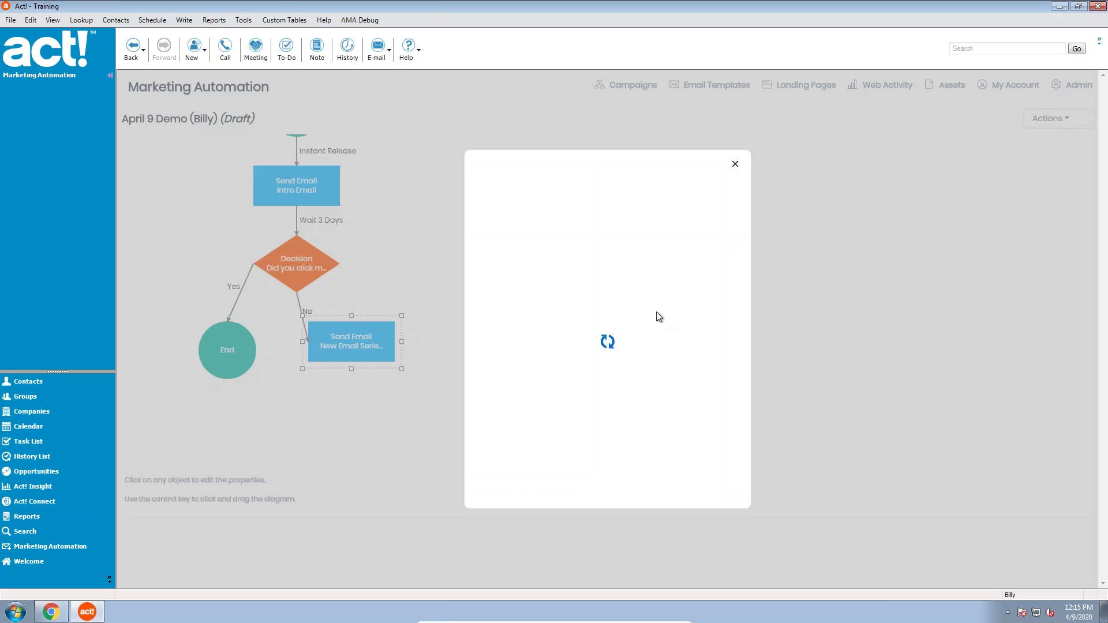
pyautogui.click(511, 260)
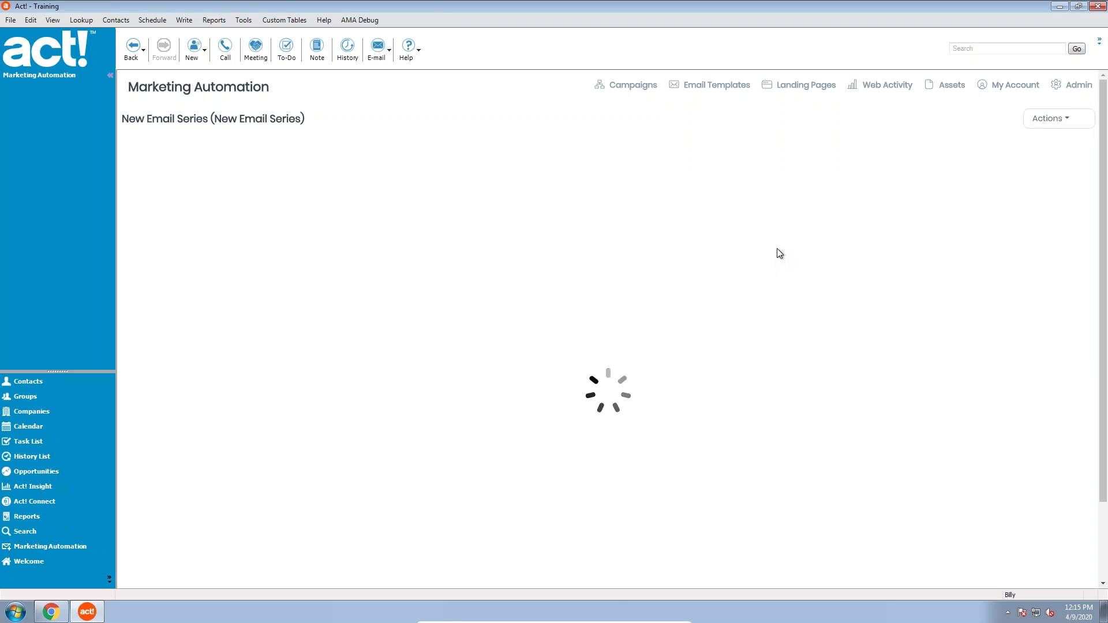
pyautogui.click(1049, 119)
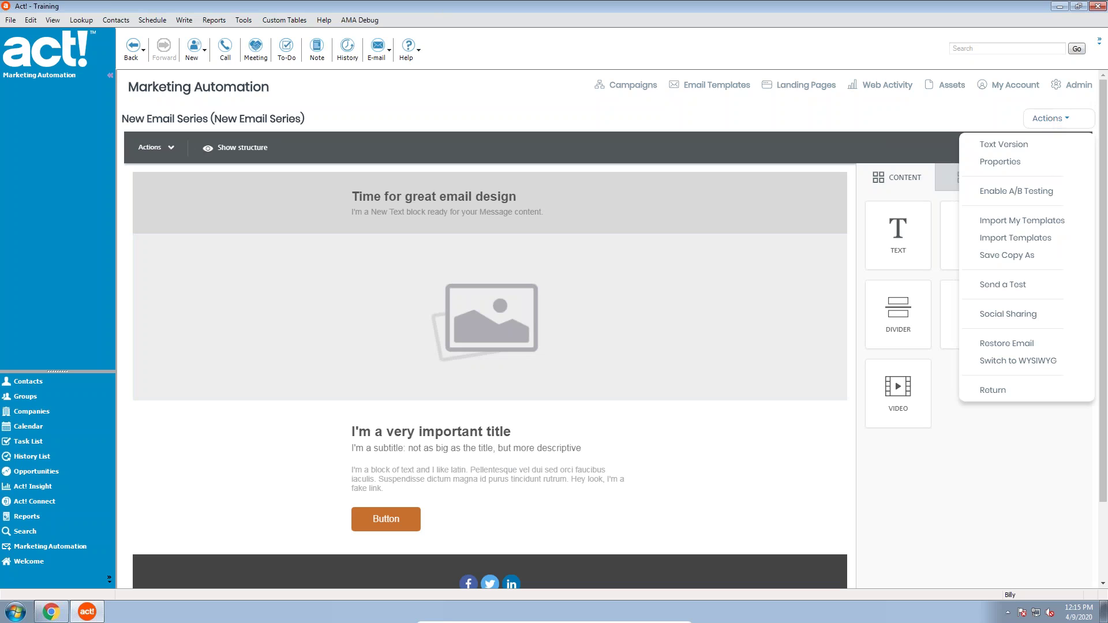
pyautogui.click(1025, 218)
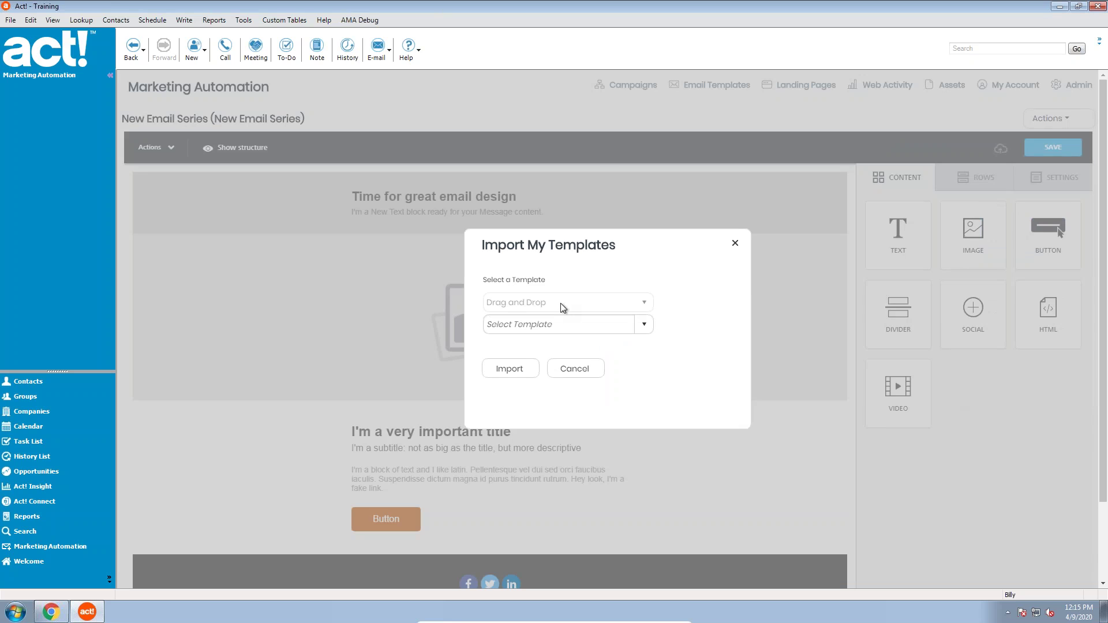
pyautogui.click(554, 323)
pyautogui.write('domo')
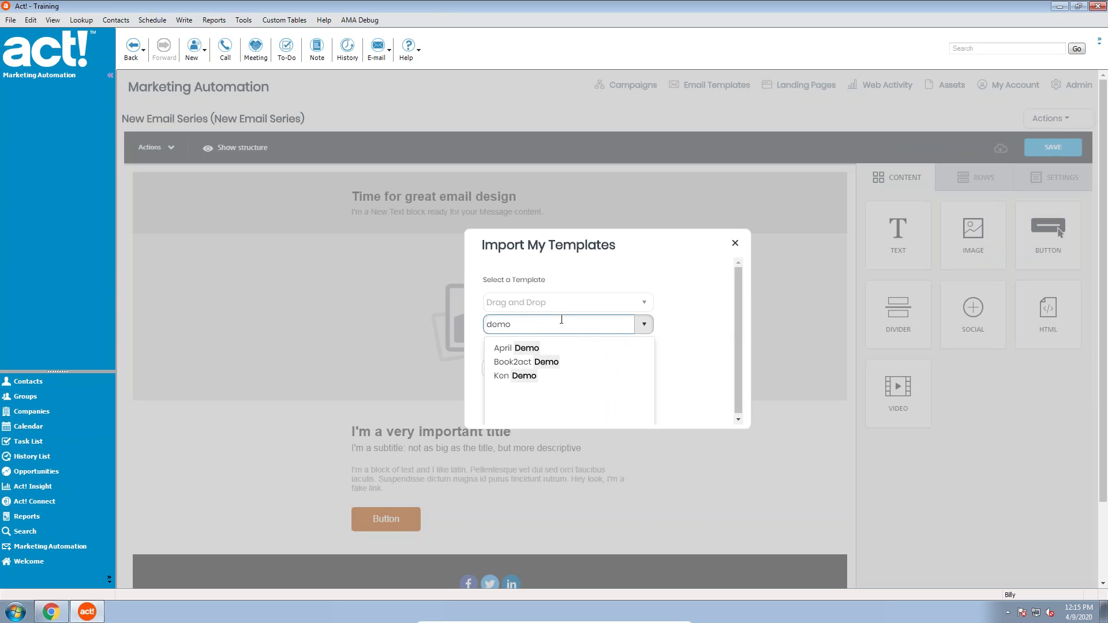
pyautogui.click(536, 348)
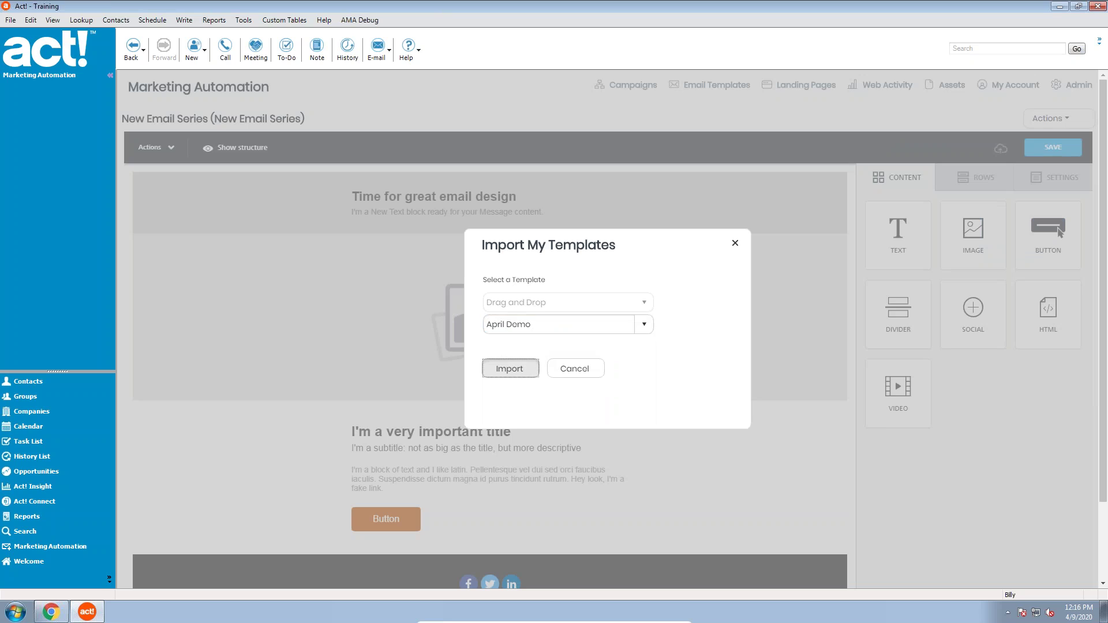
pyautogui.click(510, 369)
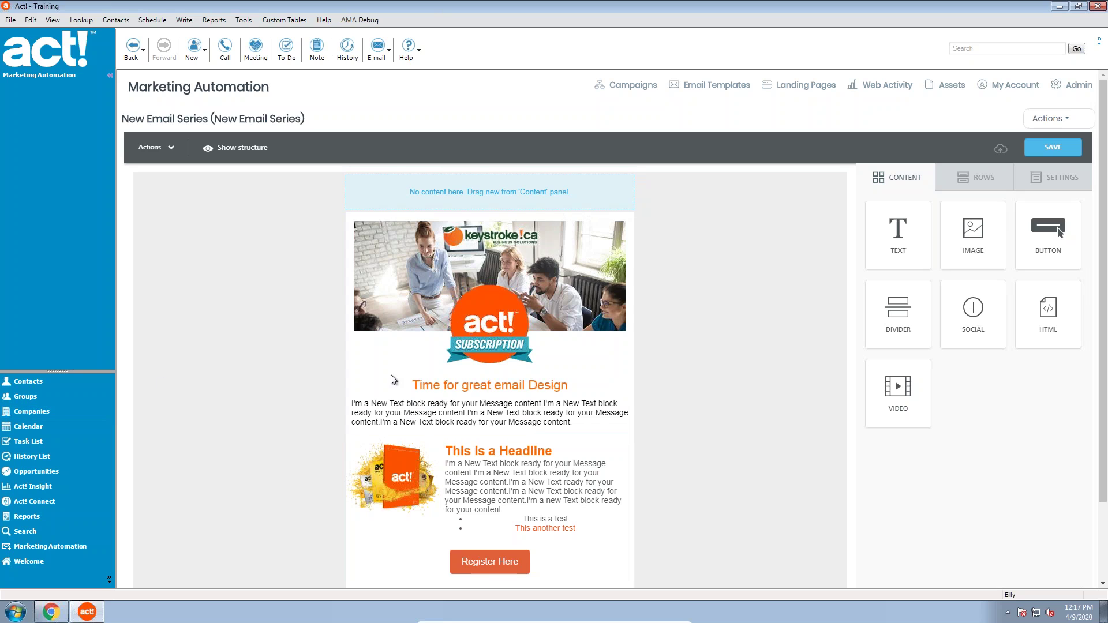
# Replace the "Time for great email Design" heading with "Oops, I forgot!"
pyautogui.click(581, 382)
pyautogui.moveTo(580, 382); pyautogui.dragTo(421, 394)
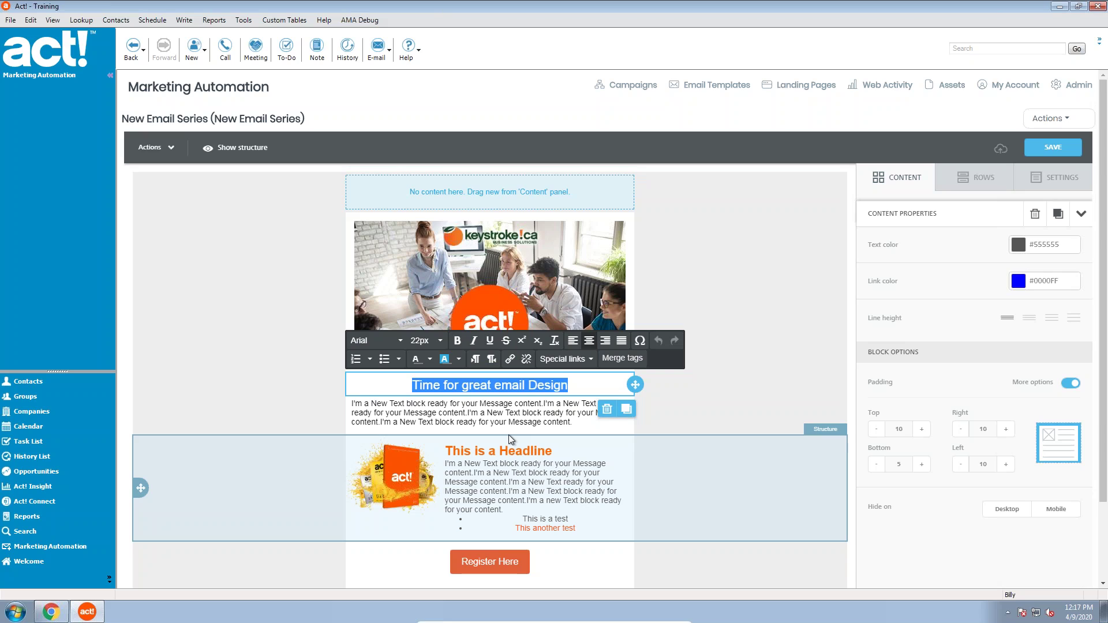
pyautogui.write('O')
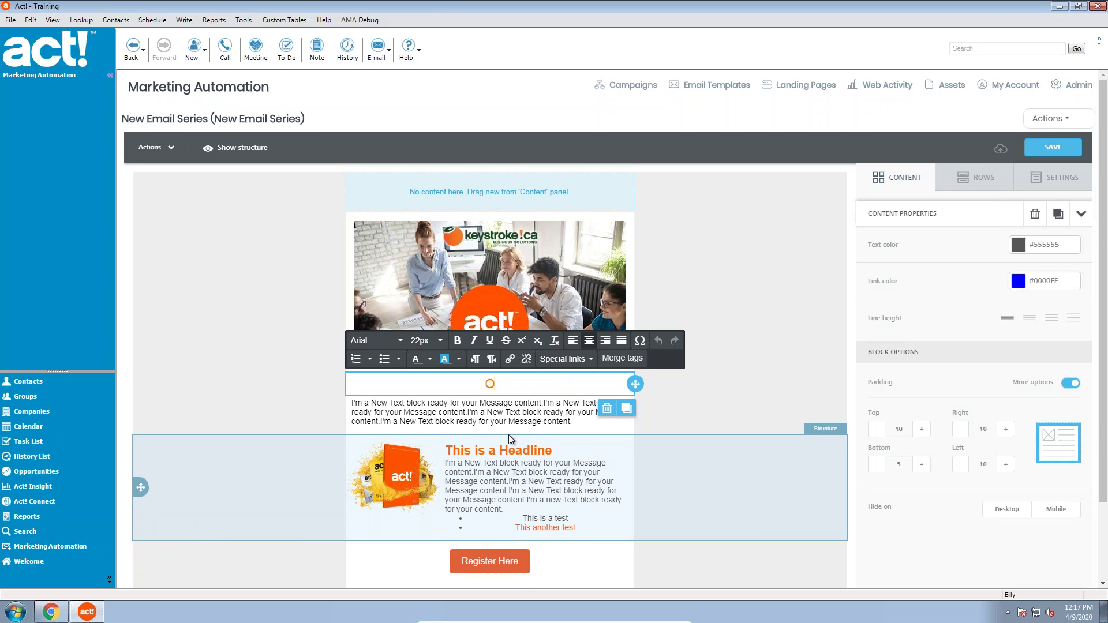
pyautogui.write('ops,')
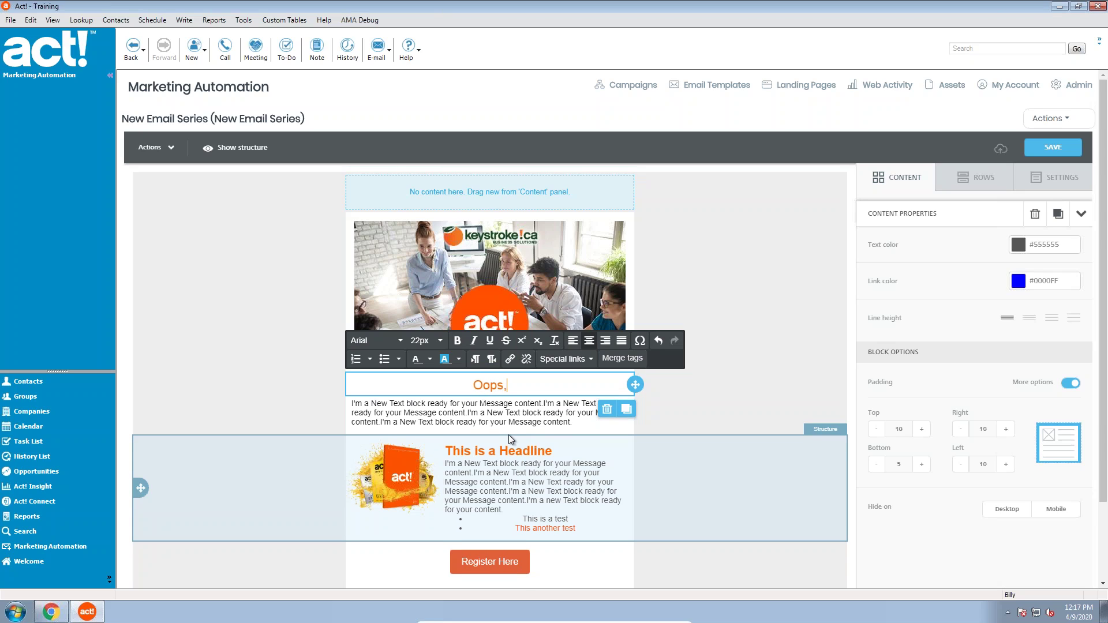
pyautogui.write(' I forgot!')
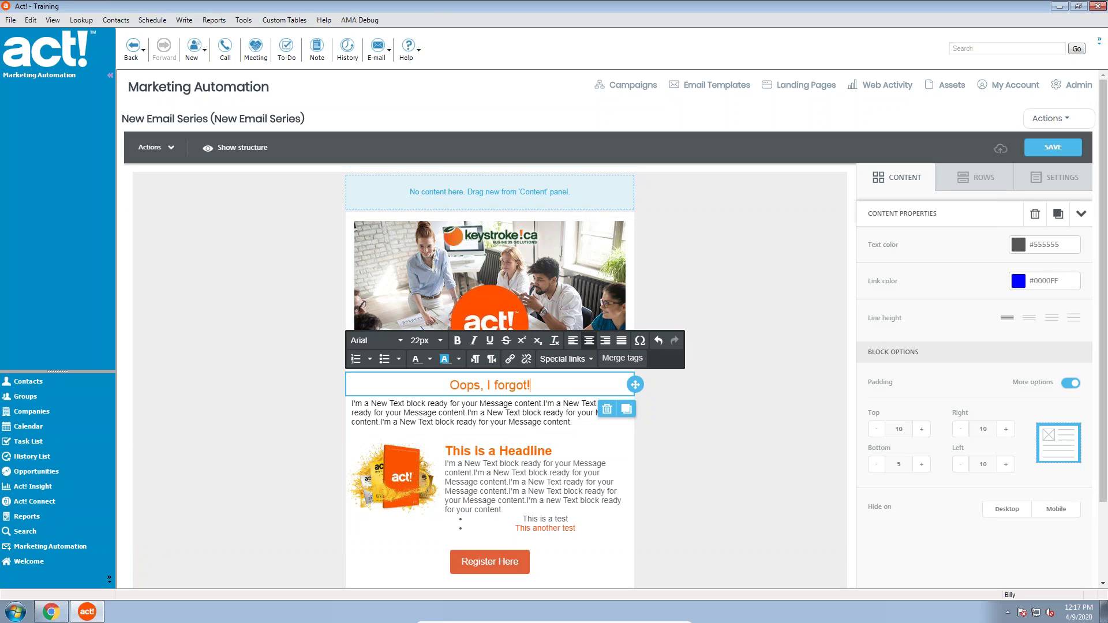
# Replace the intro paragraph with a note that this week's AMA webinar will be recorded and placed on the Keystroke Website, ending "Look at this training schedule!"
pyautogui.click(341, 399)
pyautogui.moveTo(426, 403); pyautogui.dragTo(352, 404)
pyautogui.write("My previous email about our AMA training Webinars didn't mention that this week's webinar will be recorded and placed On the Keystroke Website! Remember, you can join the fun right this minute!  Look at this training schedule!")
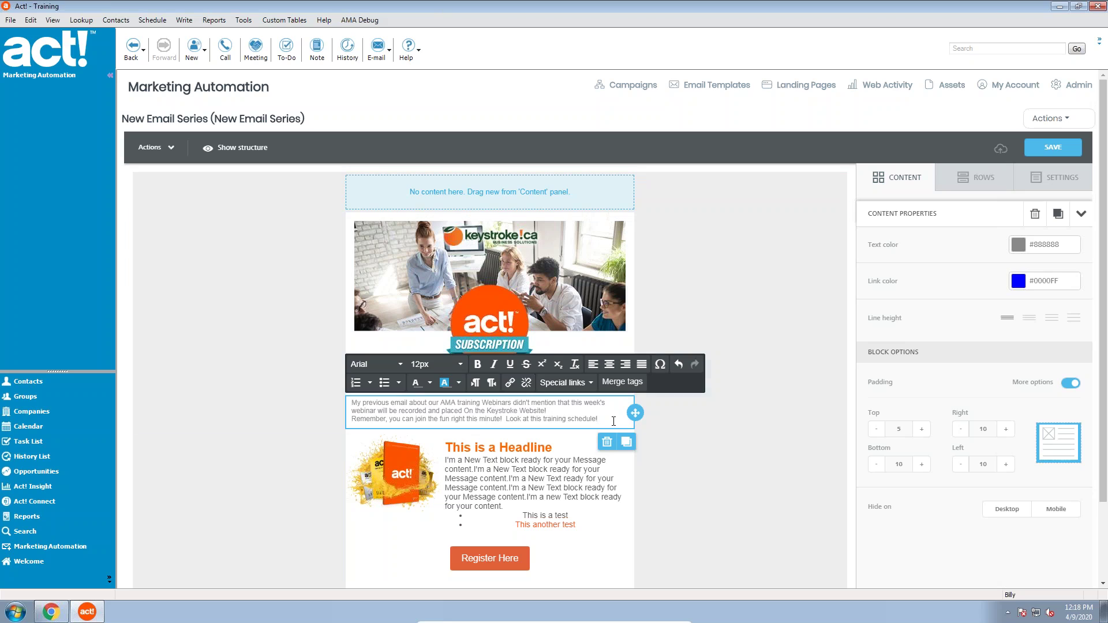
# Set the intro paragraph's text color to black (#000000) and its font size to 14px
pyautogui.hotkey('ctrl', 'a')
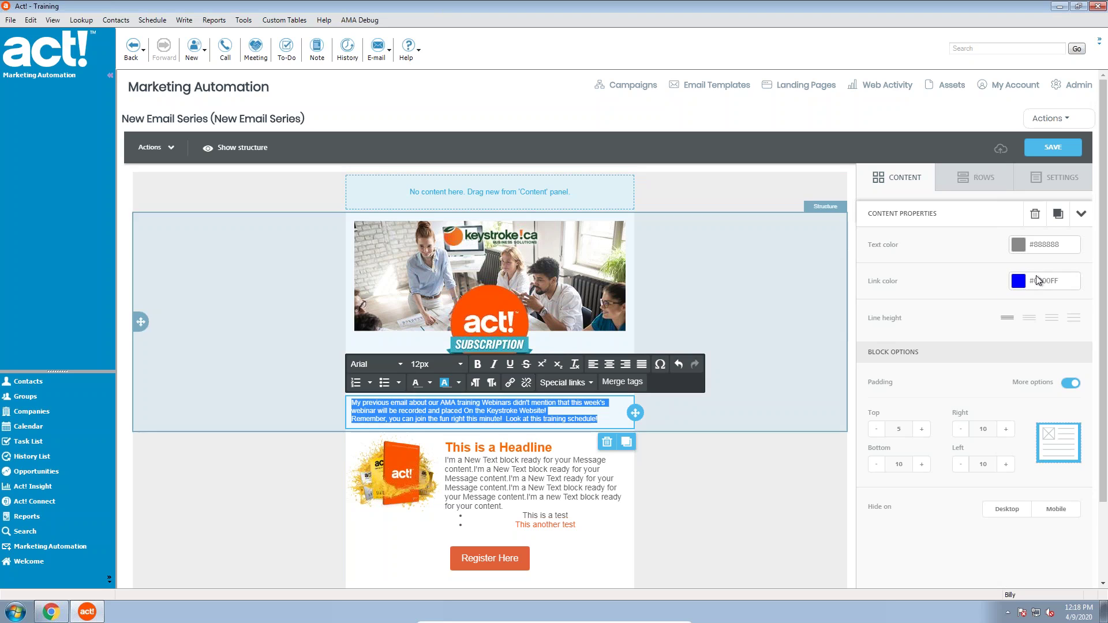
pyautogui.click(1019, 245)
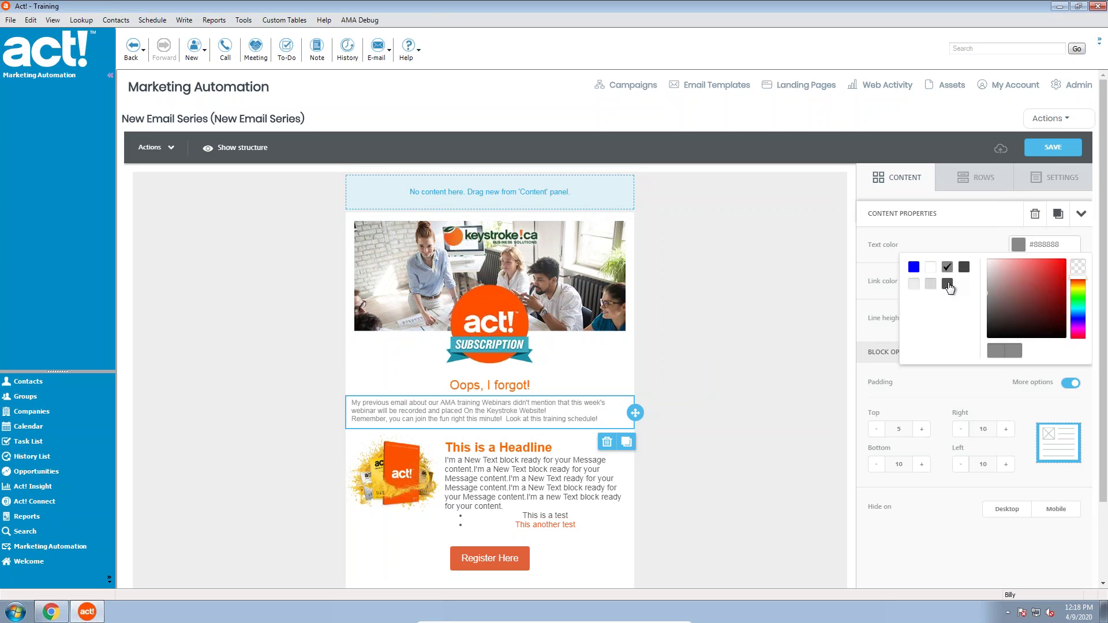
pyautogui.moveTo(1027, 326); pyautogui.dragTo(930, 398)
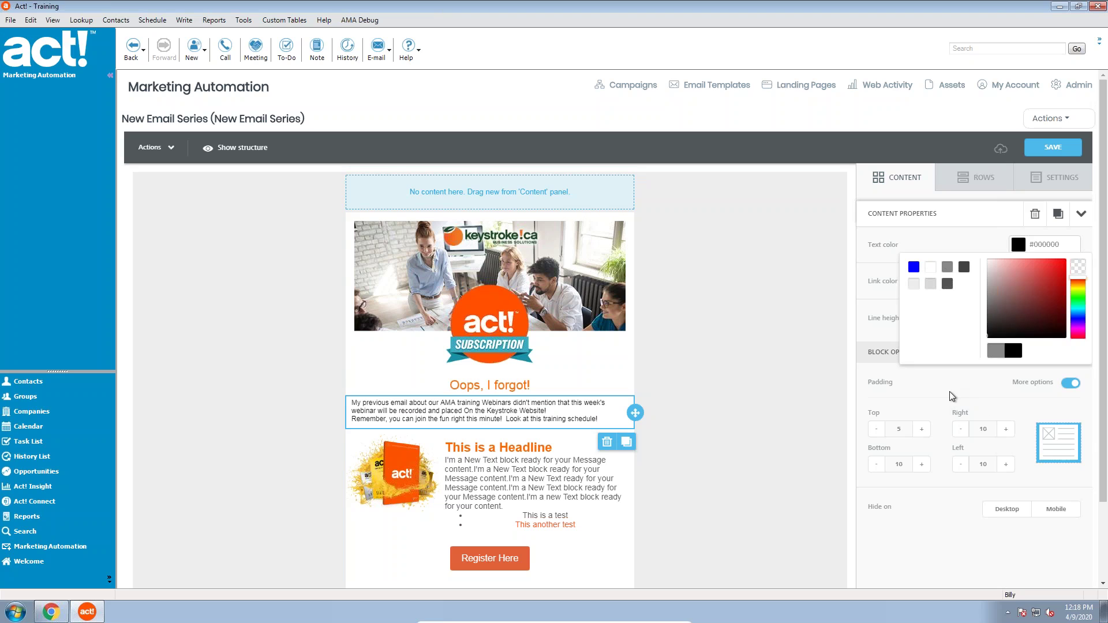
pyautogui.click(951, 388)
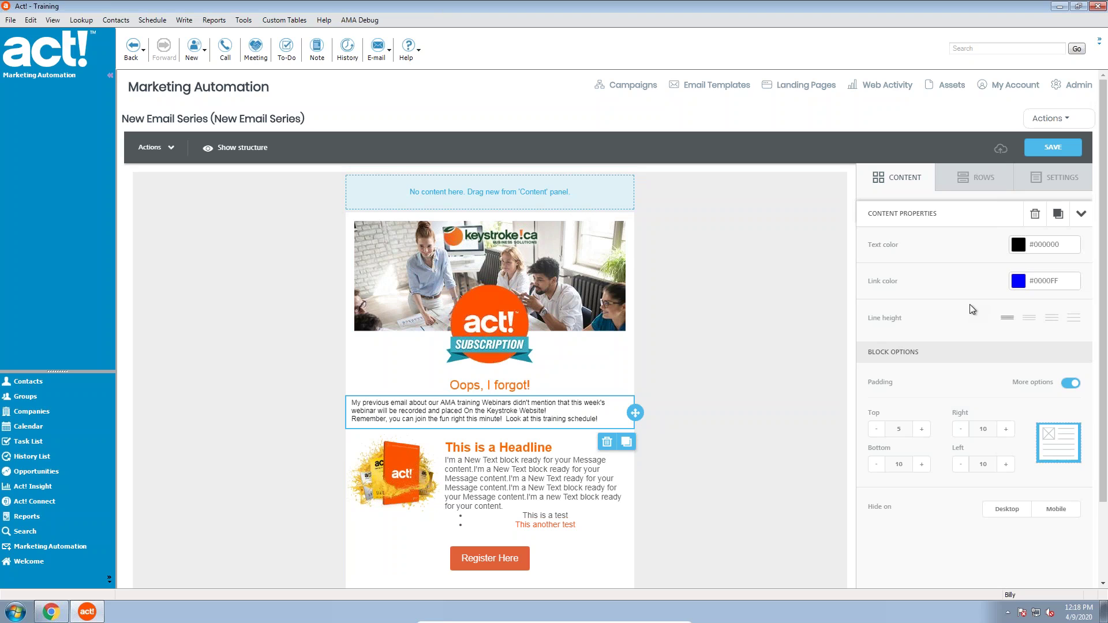
pyautogui.click(536, 413)
pyautogui.moveTo(604, 421); pyautogui.dragTo(353, 403)
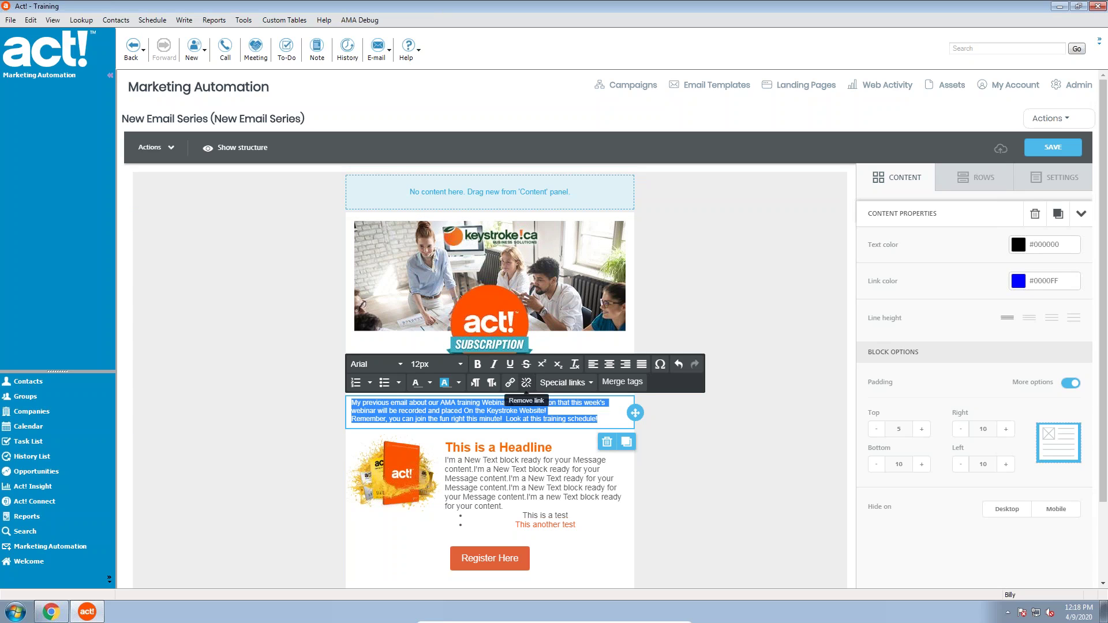
pyautogui.click(456, 364)
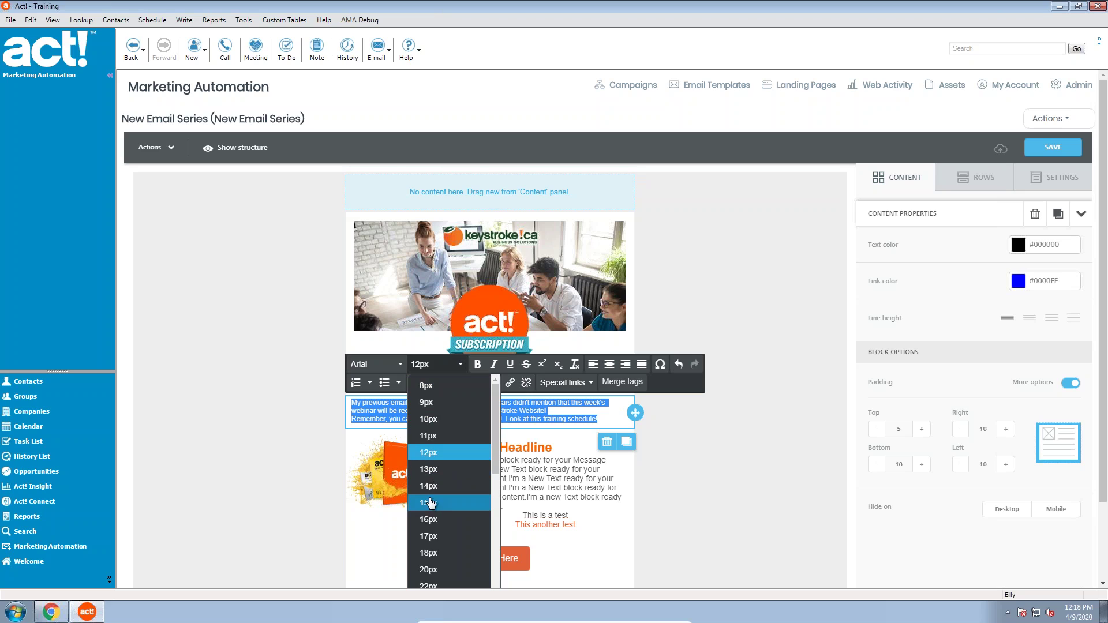
pyautogui.click(428, 486)
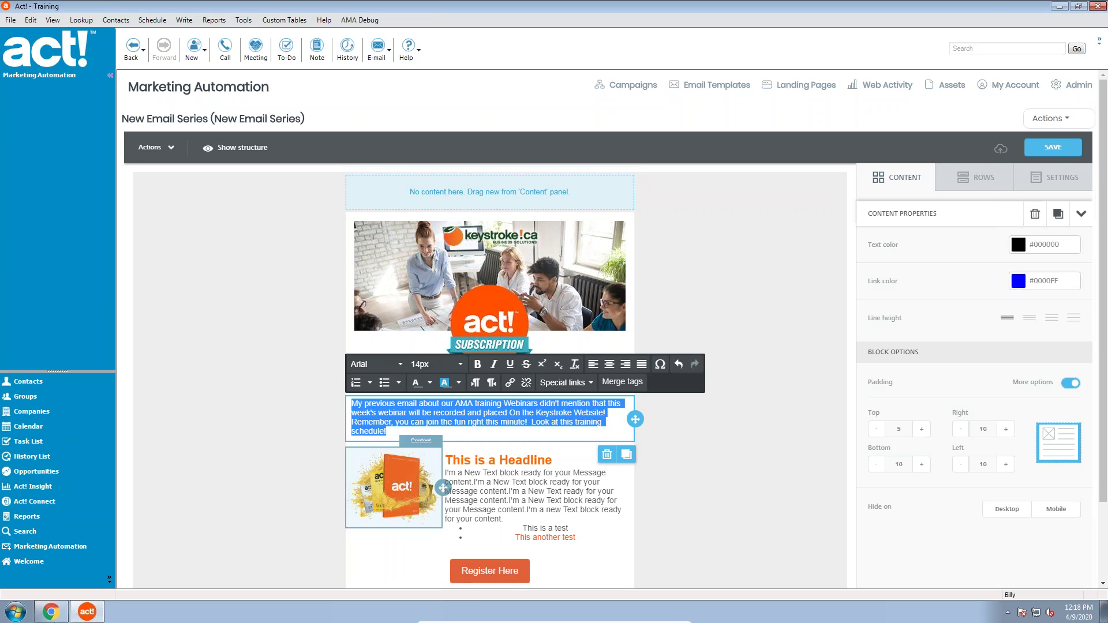
# Link the words "Keystroke Website!" to the act-training/free-act-video-tutorials.html page, underlined and opening in a new window
pyautogui.click(543, 403)
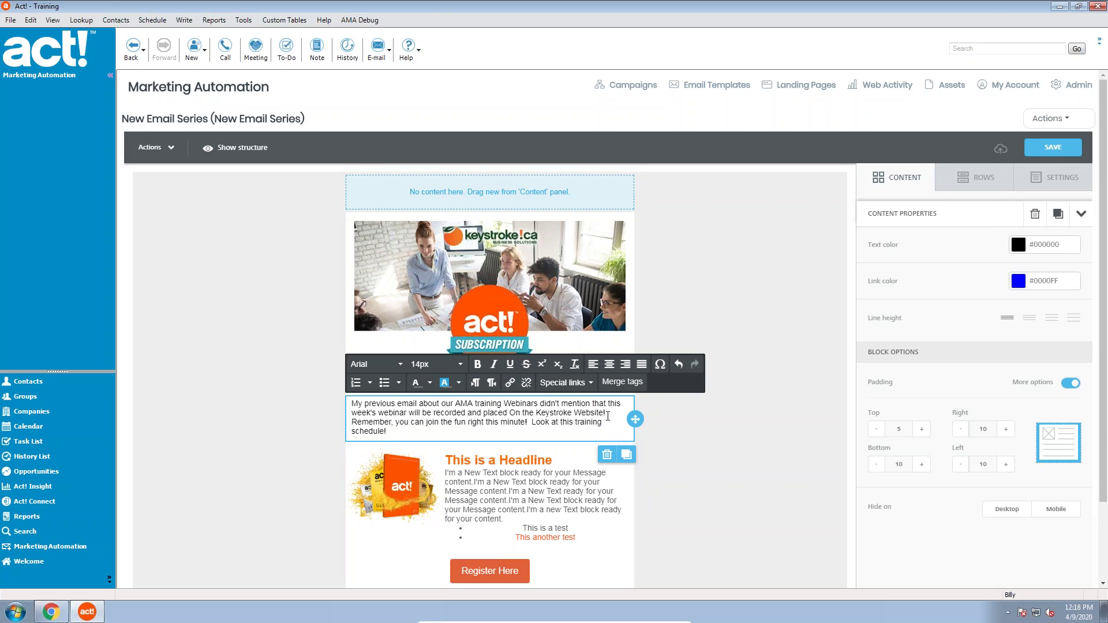
pyautogui.moveTo(605, 414); pyautogui.dragTo(536, 415)
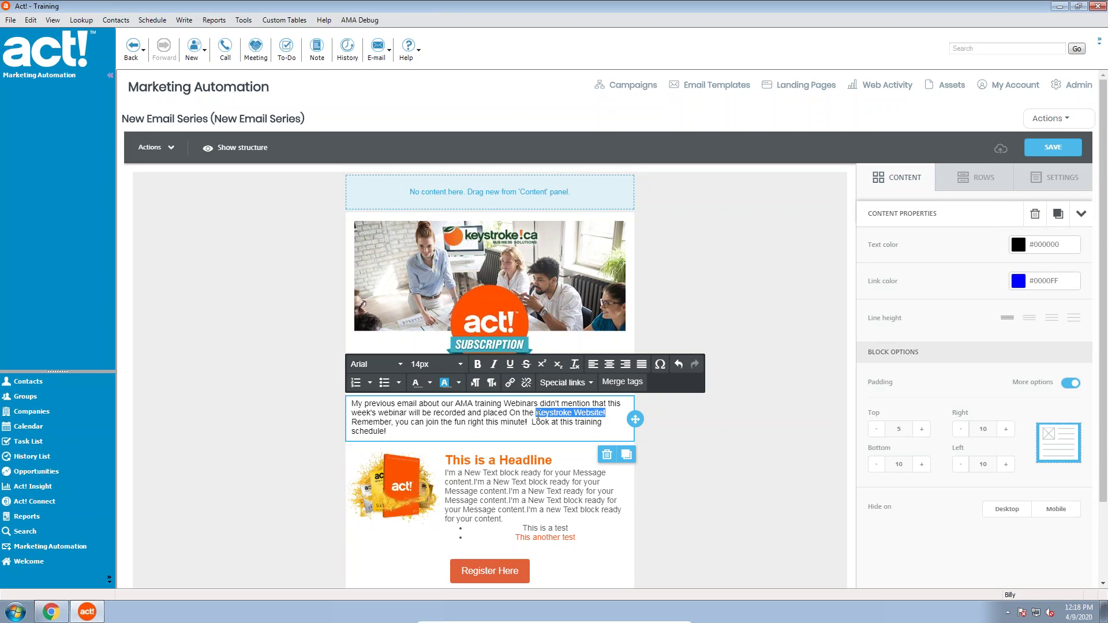
pyautogui.click(511, 384)
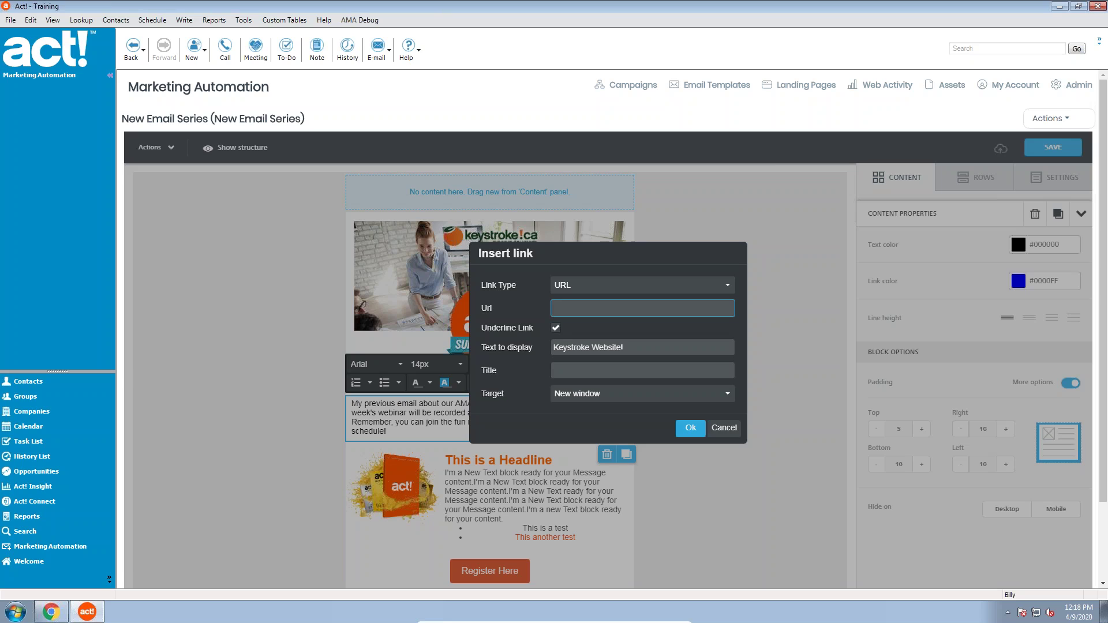
pyautogui.doubleClick(600, 308)
pyautogui.click(601, 324)
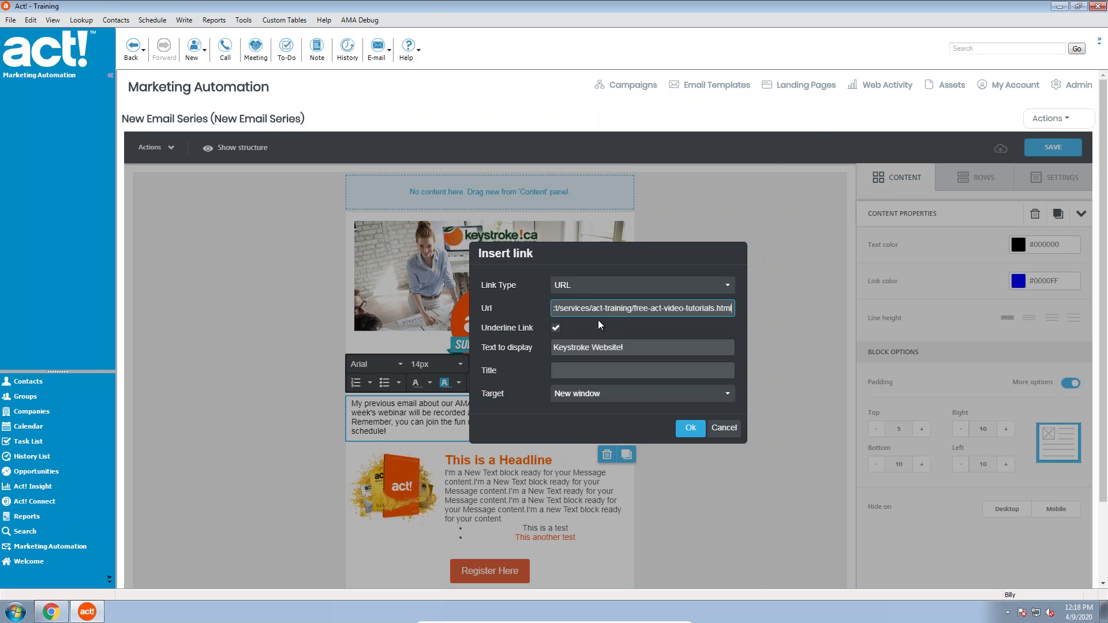
pyautogui.click(691, 428)
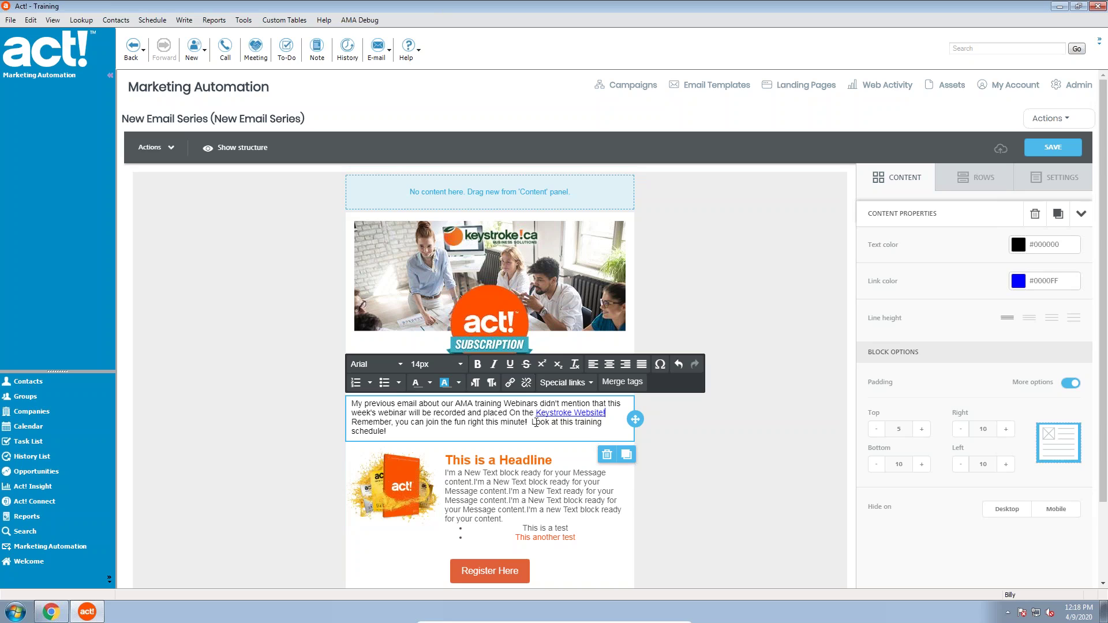
pyautogui.moveTo(532, 424); pyautogui.dragTo(471, 429)
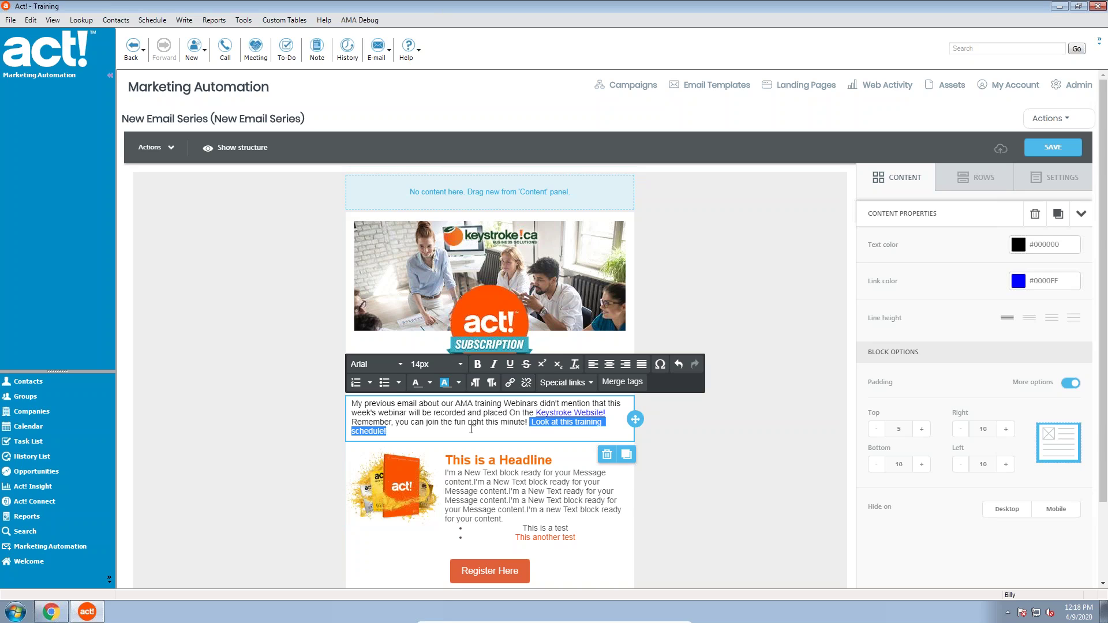
pyautogui.click(530, 421)
pyautogui.moveTo(531, 422); pyautogui.dragTo(530, 428)
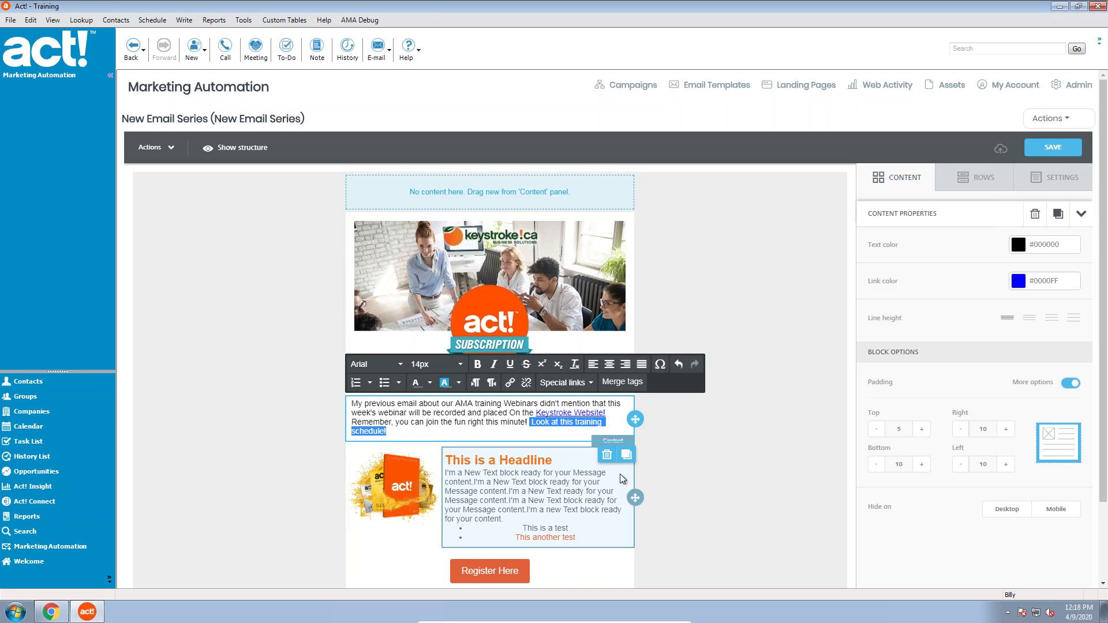
pyautogui.click(511, 382)
pyautogui.write('https://www.keystroke.ca/act/services/act-training/act-classroom-booking.html')
pyautogui.press('Home')
pyautogui.click(691, 427)
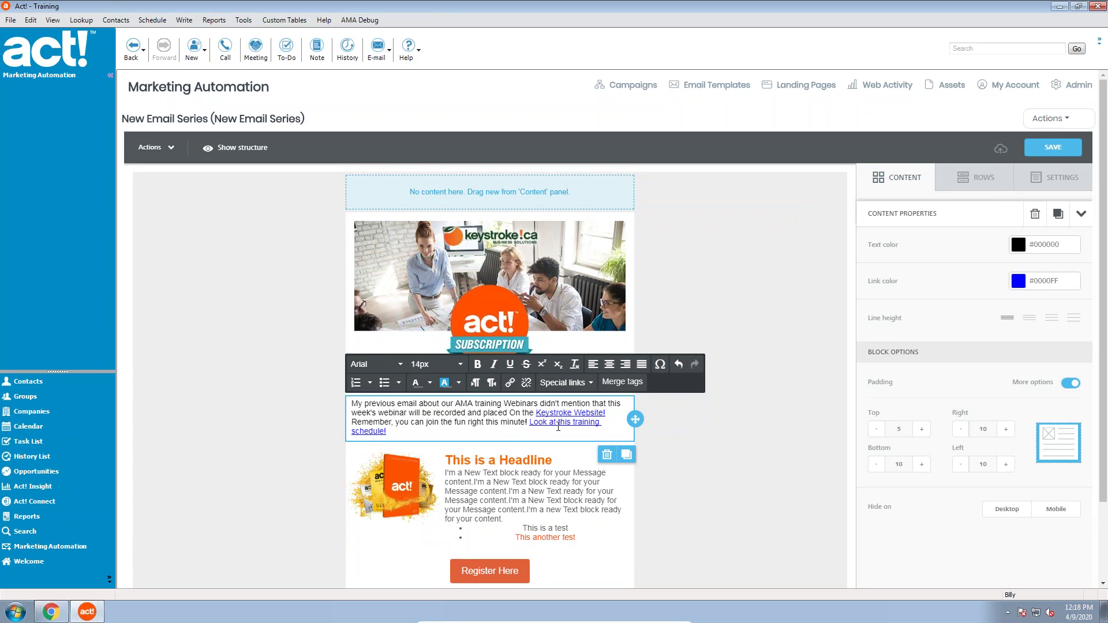
pyautogui.click(720, 427)
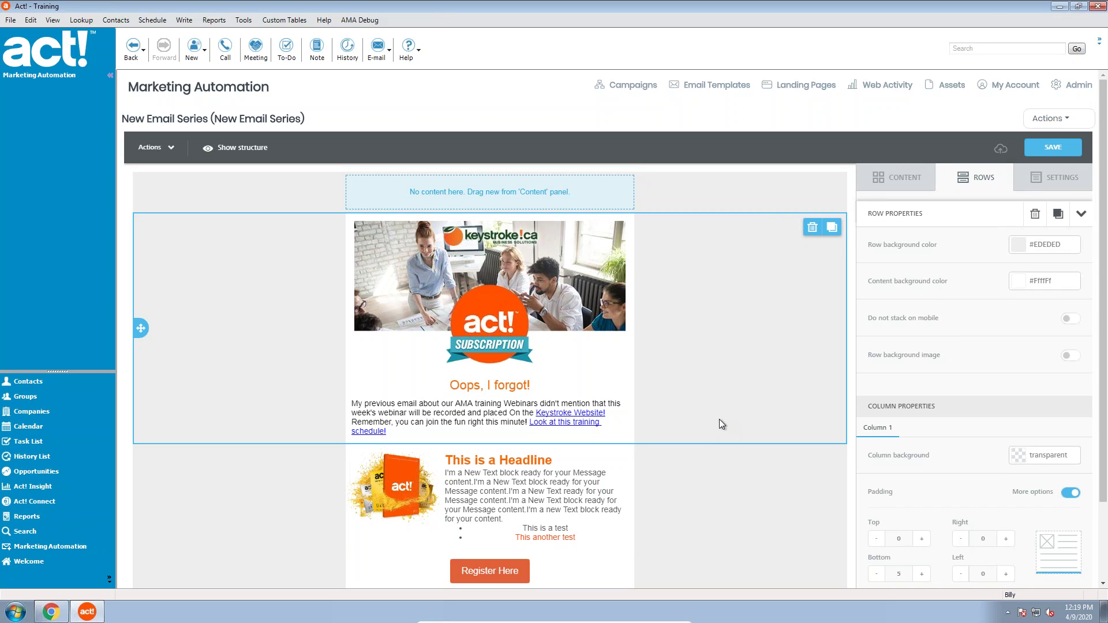
# Save the follow-up email's design and return to the campaign diagram
pyautogui.click(1047, 152)
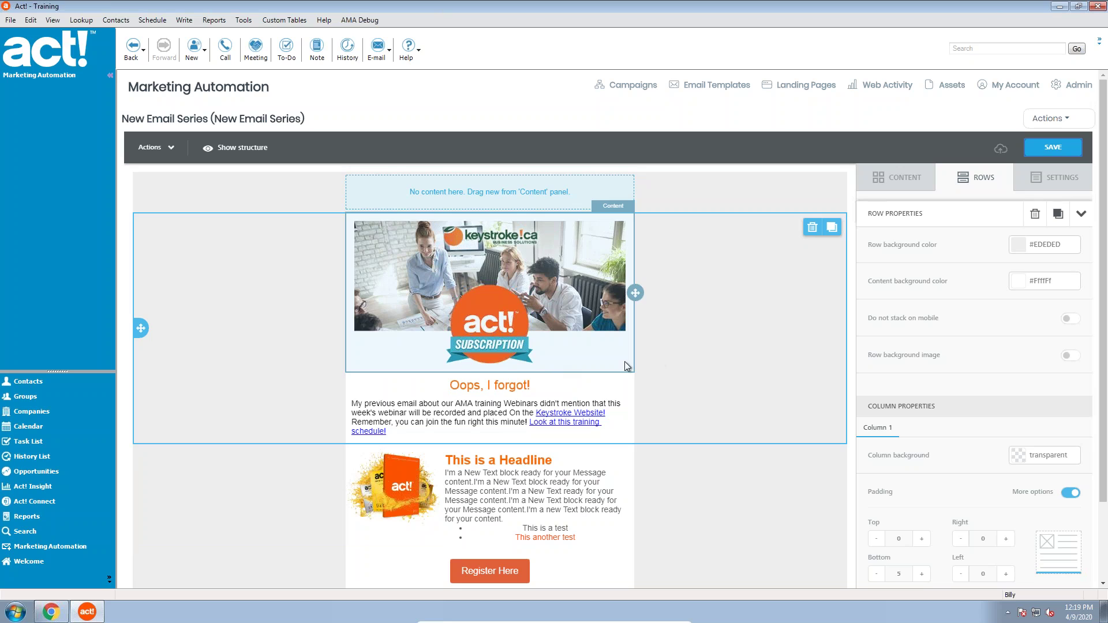
pyautogui.click(1055, 118)
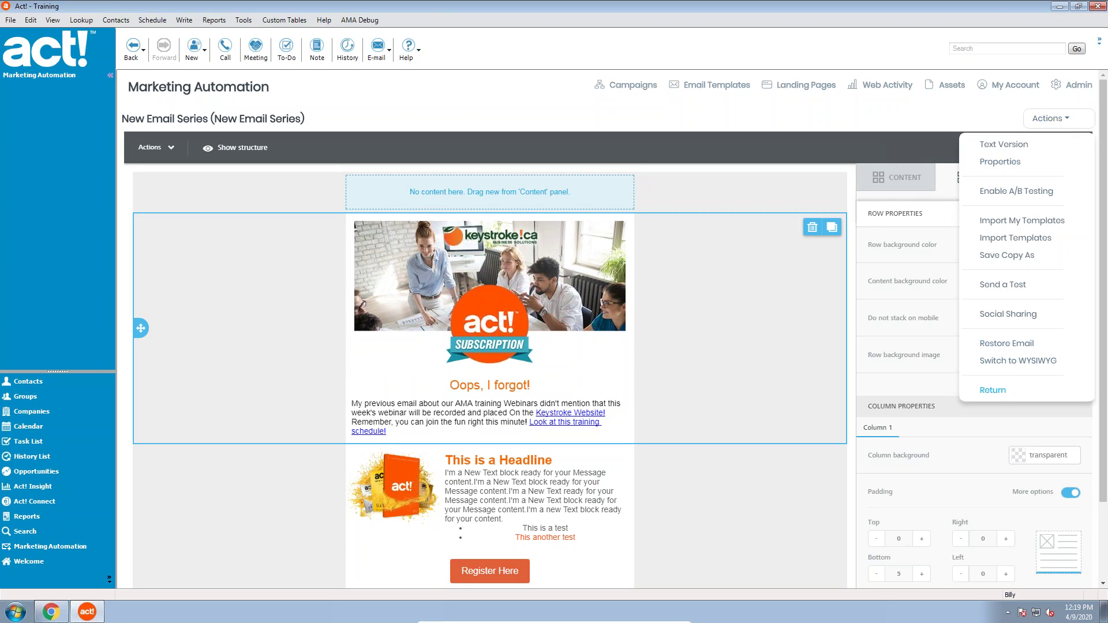
pyautogui.click(994, 391)
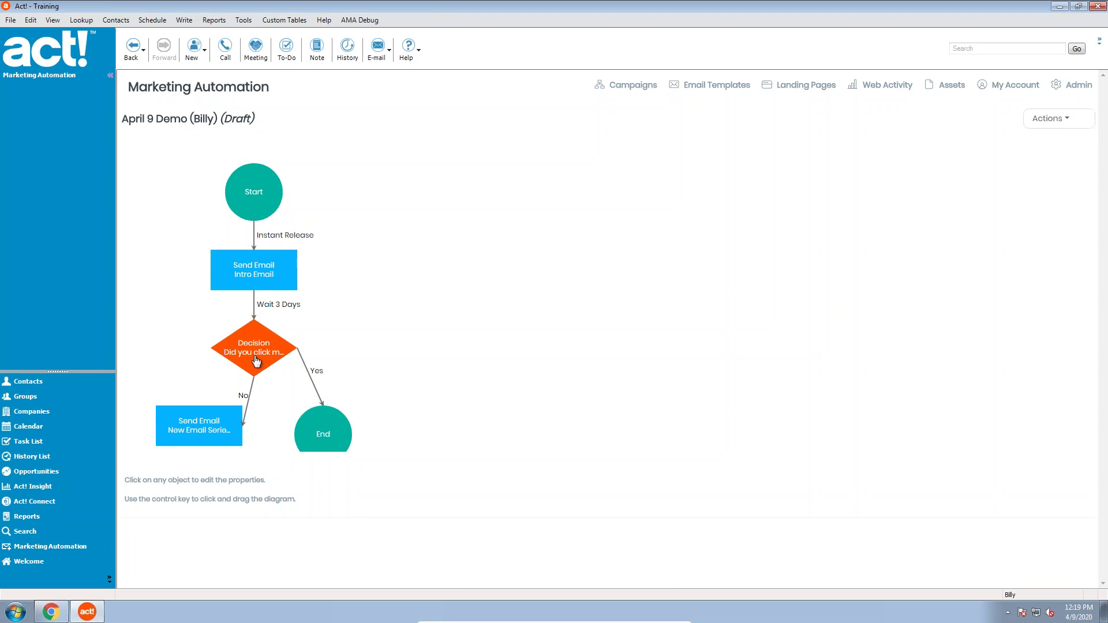
# Insert a Decision action after the "New Email Series" follow-up email in the campaign diagram
pyautogui.moveTo(518, 296); pyautogui.dragTo(590, 145)
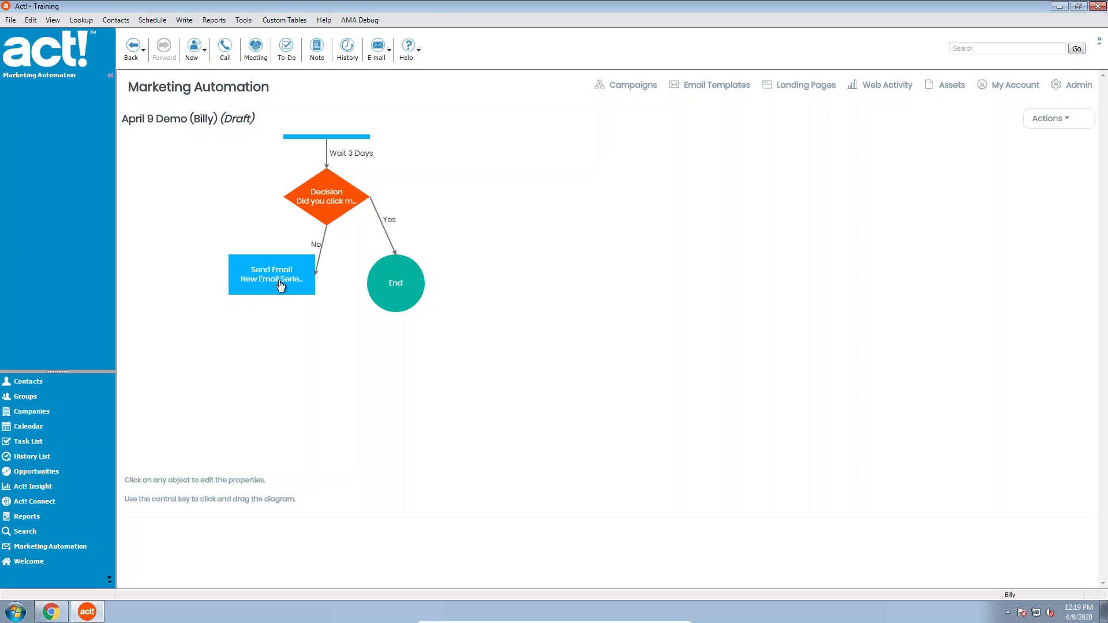
pyautogui.click(272, 286)
pyautogui.click(584, 228)
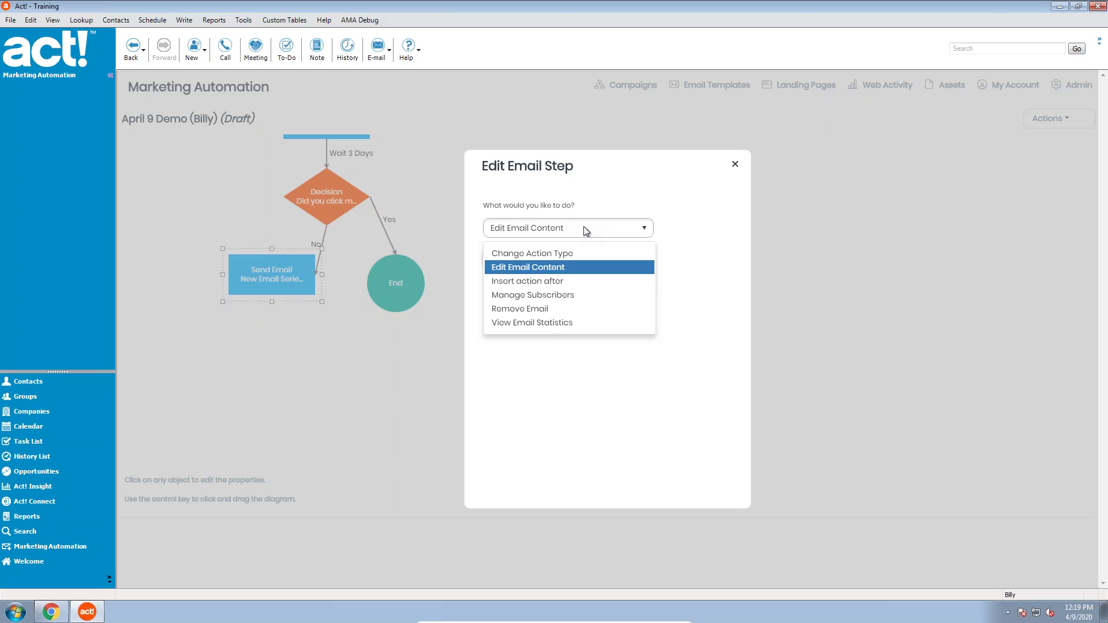
pyautogui.click(556, 281)
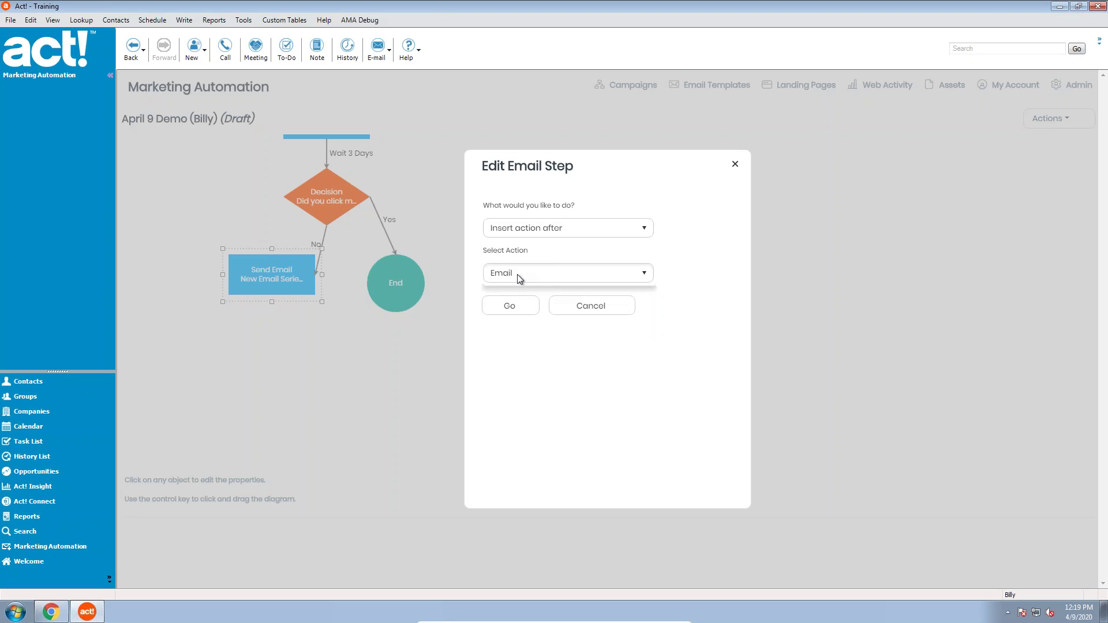
pyautogui.click(517, 275)
pyautogui.click(521, 325)
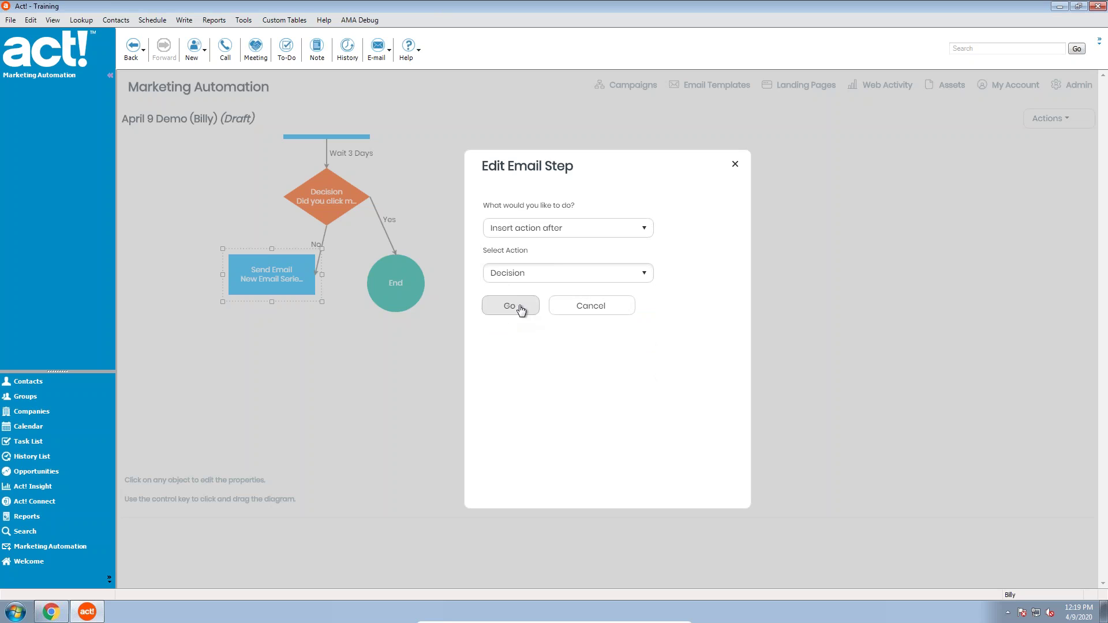
pyautogui.click(521, 310)
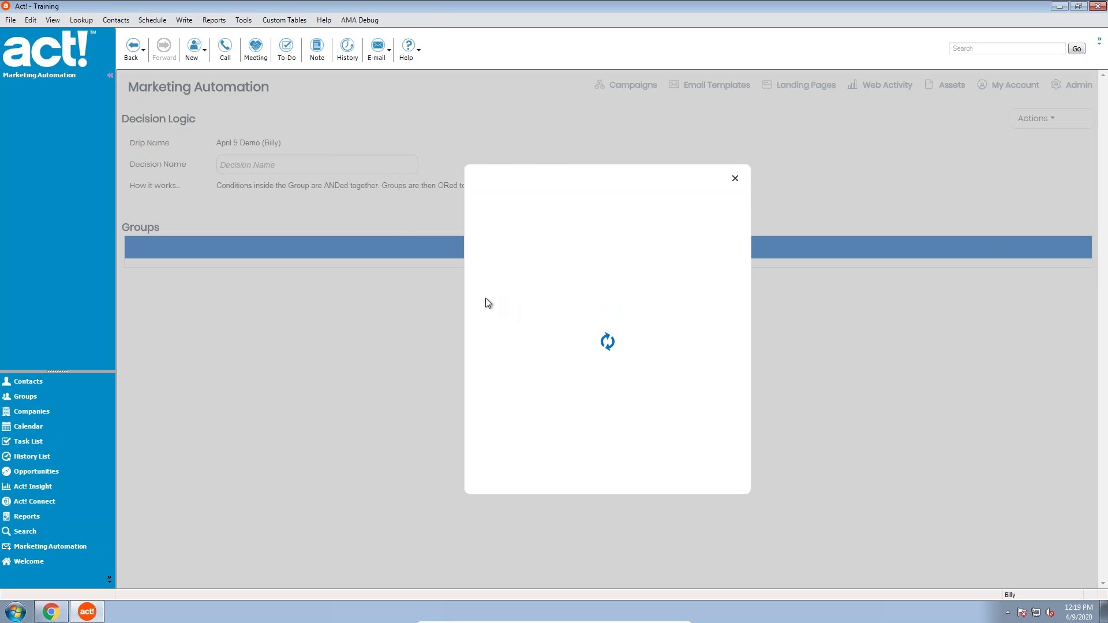
pyautogui.click(614, 236)
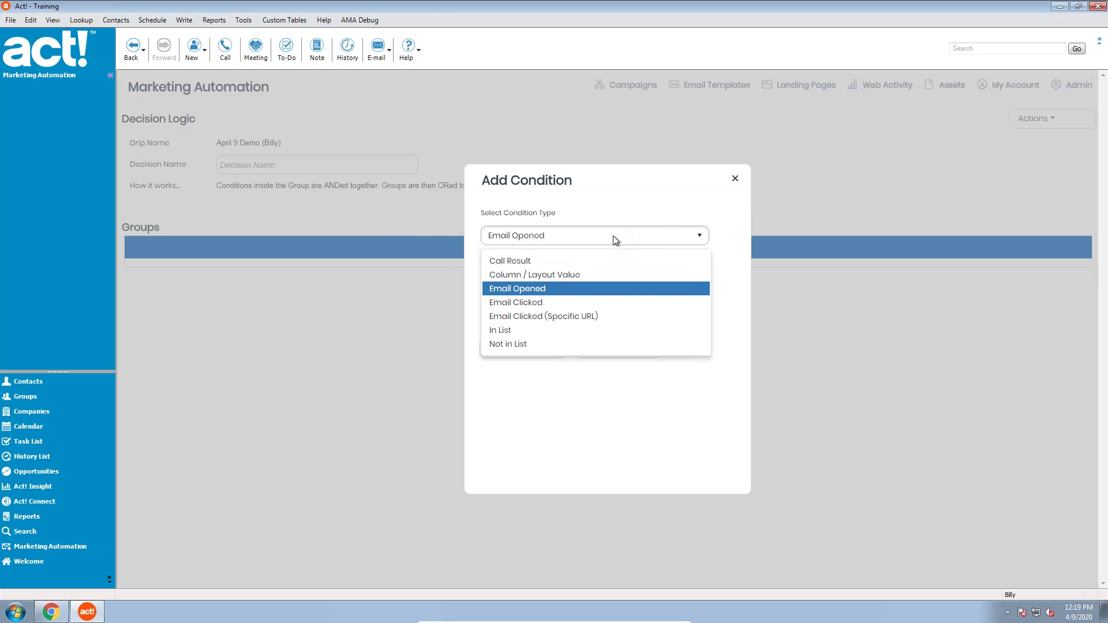
pyautogui.click(544, 303)
pyautogui.click(553, 288)
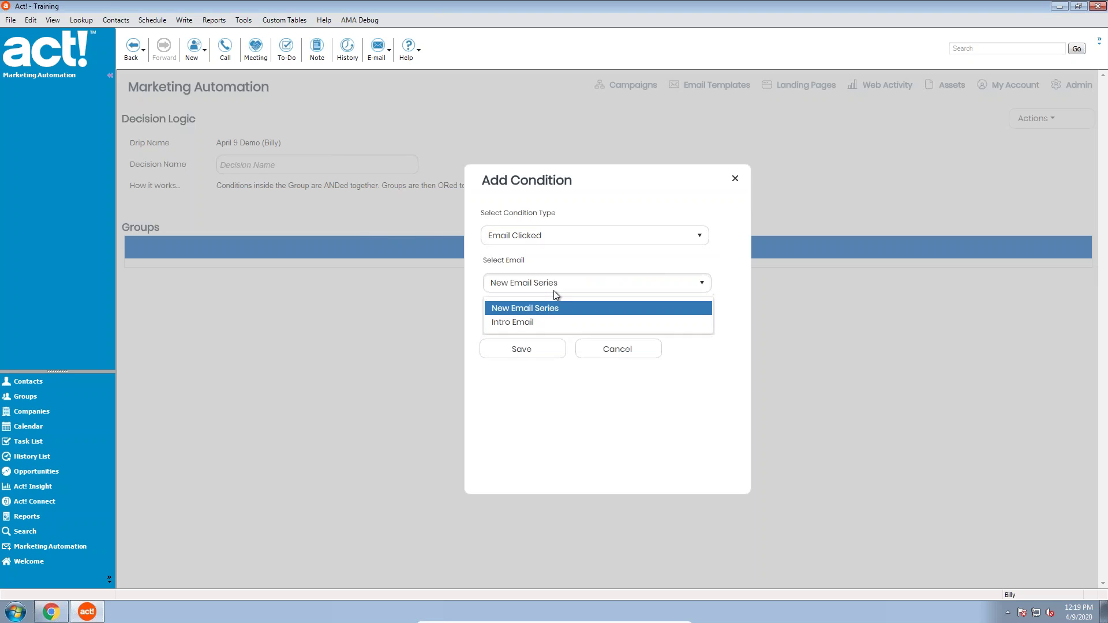
pyautogui.click(530, 309)
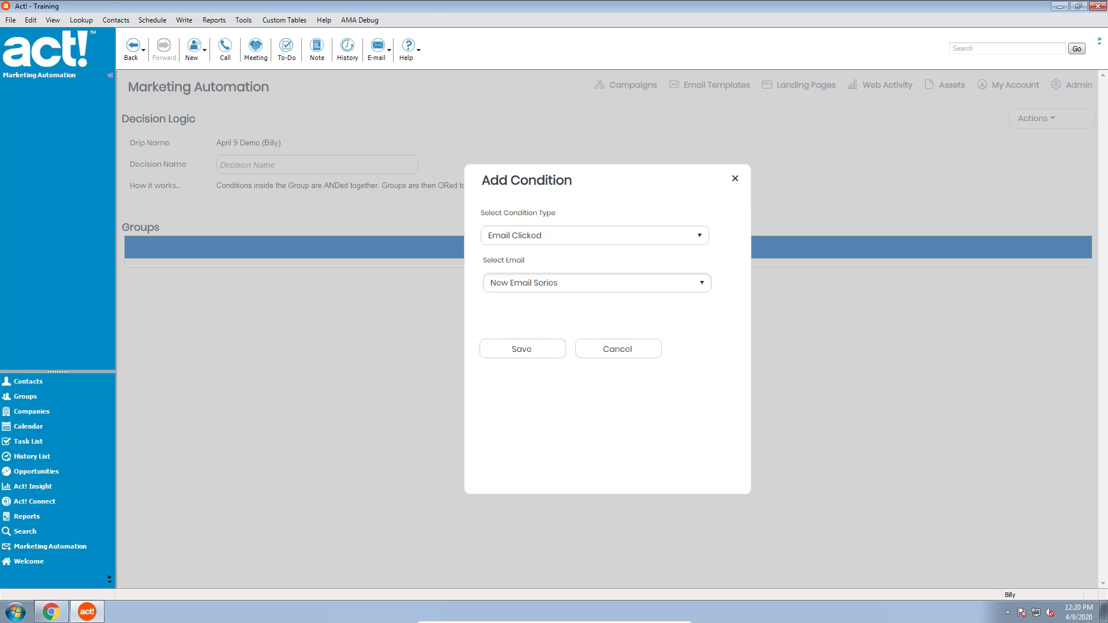
pyautogui.click(634, 353)
pyautogui.click(1037, 120)
pyautogui.click(983, 230)
# Set both the name and subject of the "New Email Series" follow-up email to "Oops!", save it and return to the campaign diagram
pyautogui.moveTo(378, 354); pyautogui.dragTo(515, 206)
pyautogui.click(300, 318)
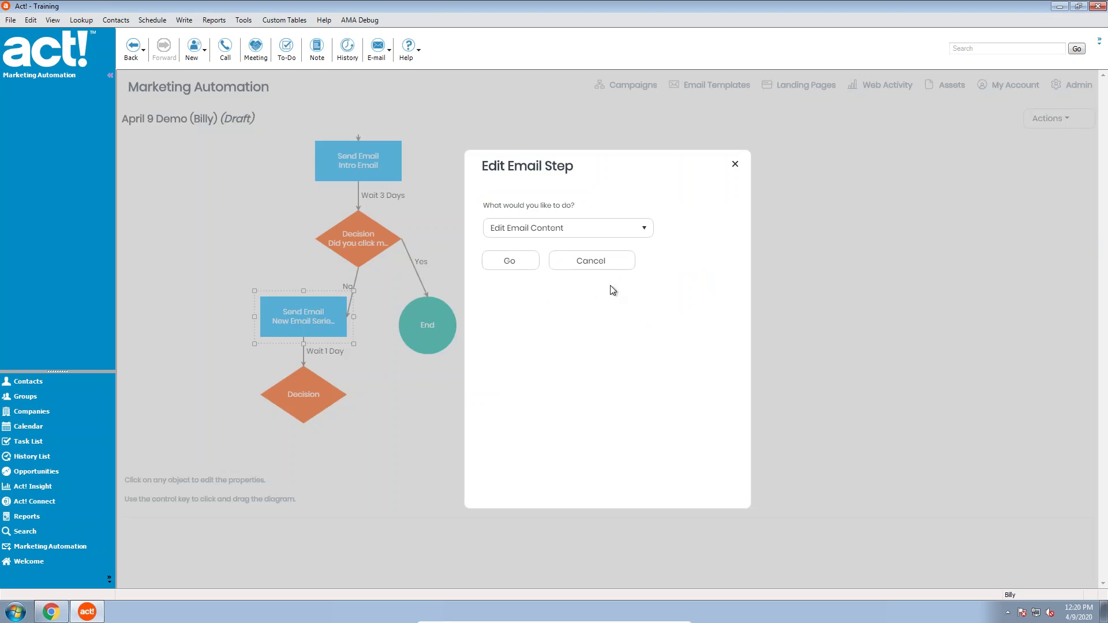
pyautogui.click(511, 261)
pyautogui.click(1049, 120)
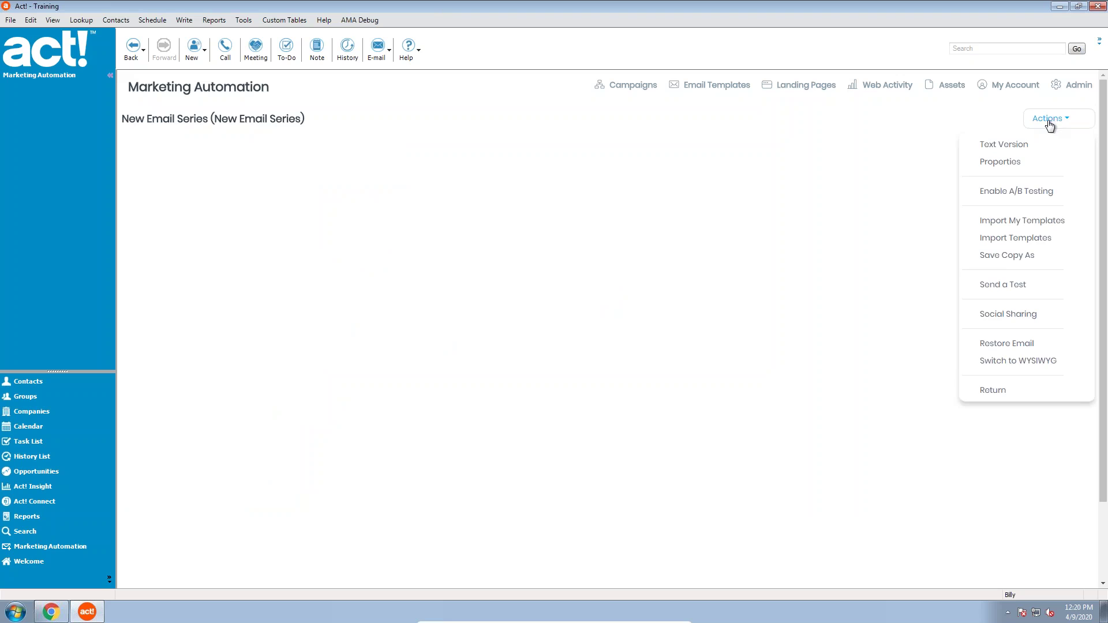
pyautogui.click(1009, 164)
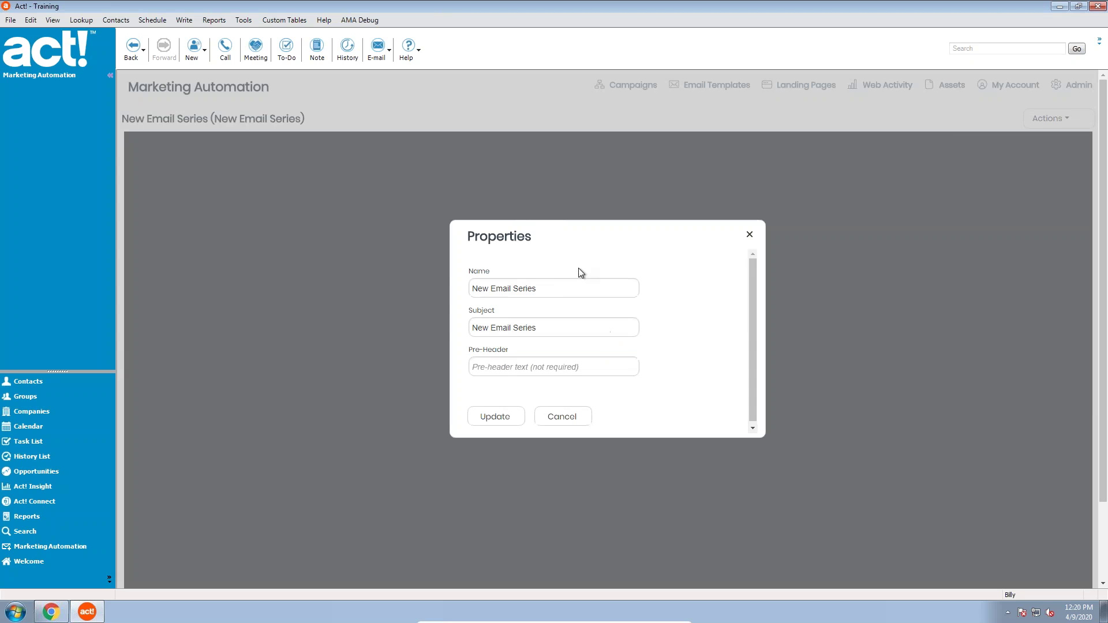
pyautogui.moveTo(555, 289); pyautogui.dragTo(442, 278)
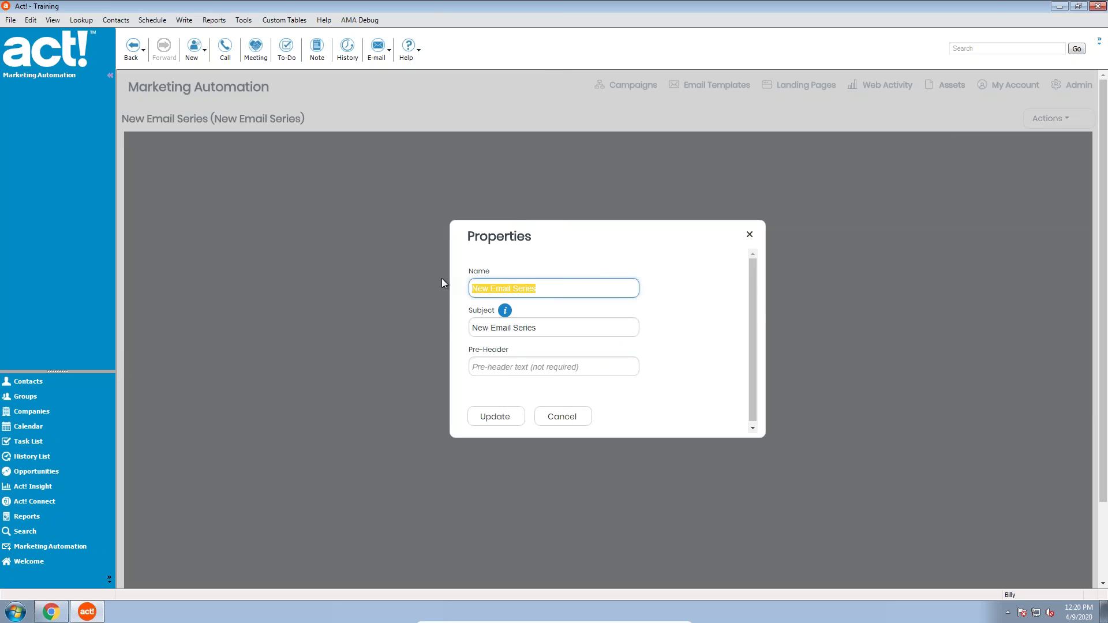
pyautogui.write('Oops!')
pyautogui.press('Tab')
pyautogui.write('Oops!')
pyautogui.click(497, 417)
pyautogui.click(1053, 147)
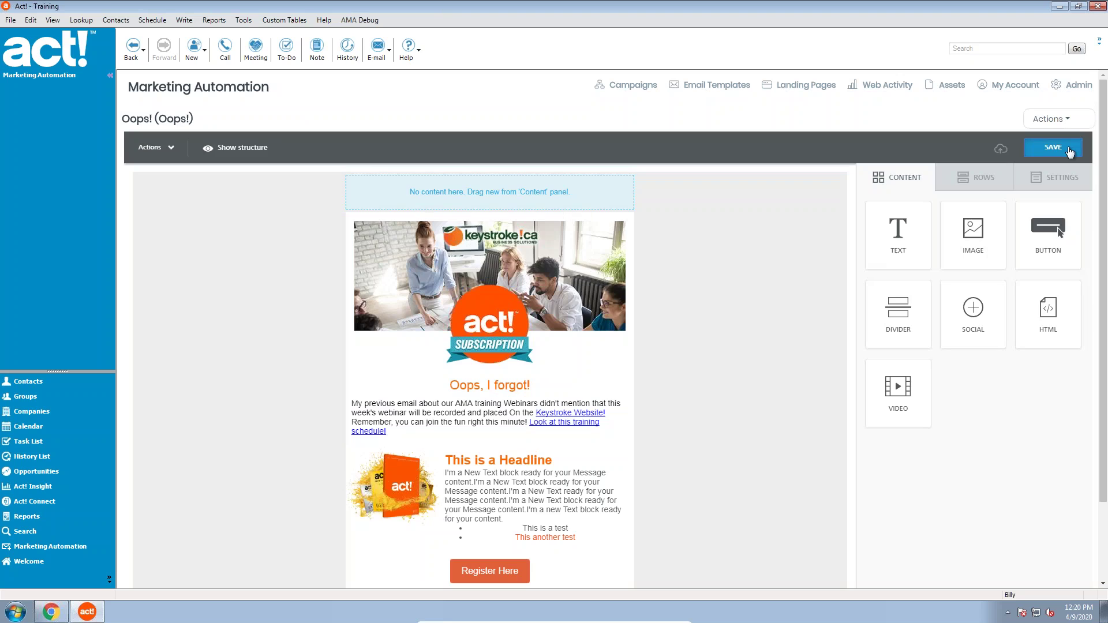
pyautogui.click(1051, 119)
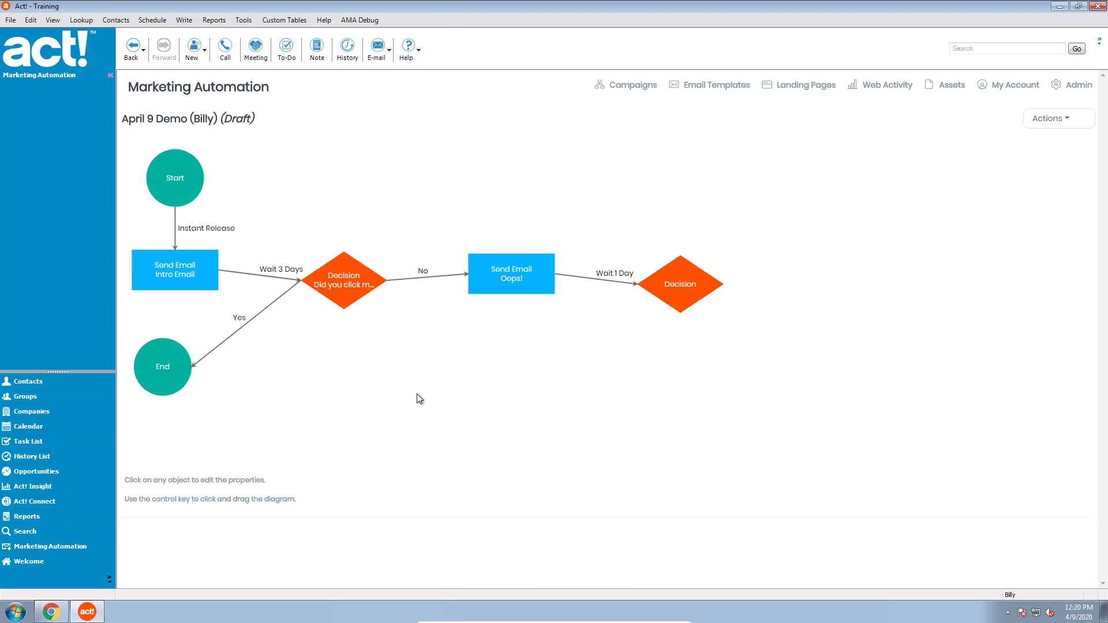
# Add an Email Clicked condition for the "Oops!" email to the unnamed decision and return to the campaign diagram
pyautogui.moveTo(440, 332); pyautogui.dragTo(541, 233)
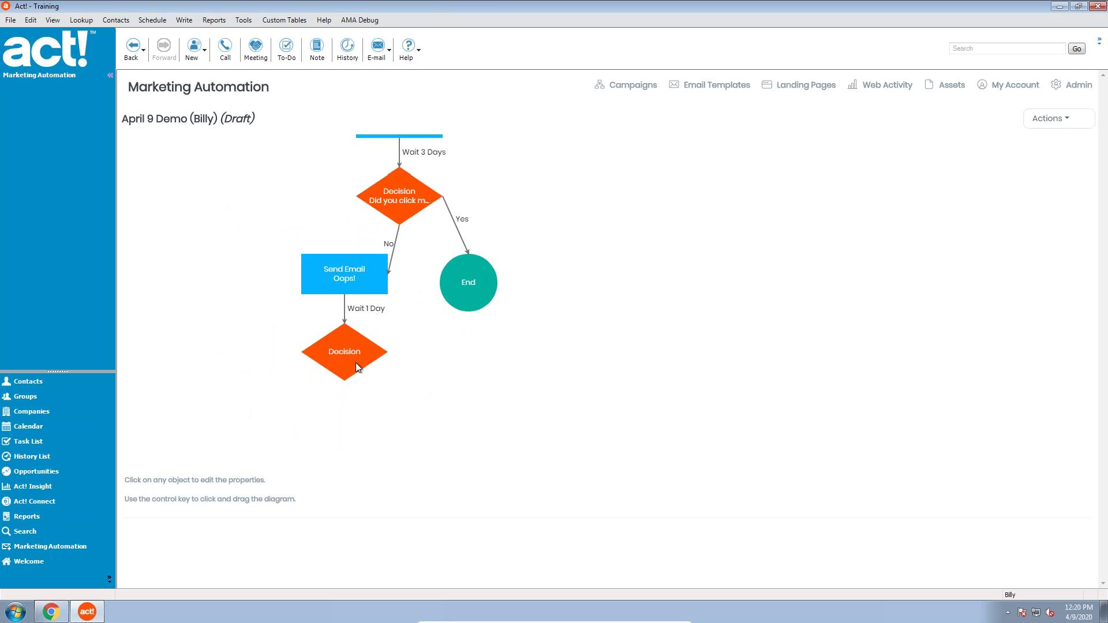
pyautogui.click(356, 362)
pyautogui.click(515, 263)
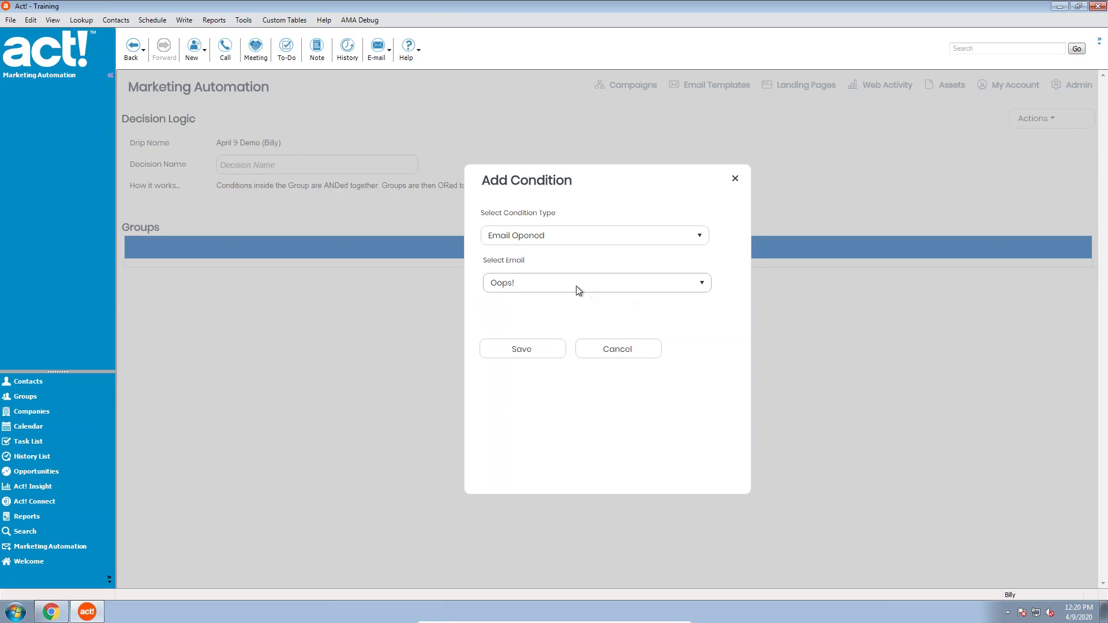
pyautogui.click(573, 238)
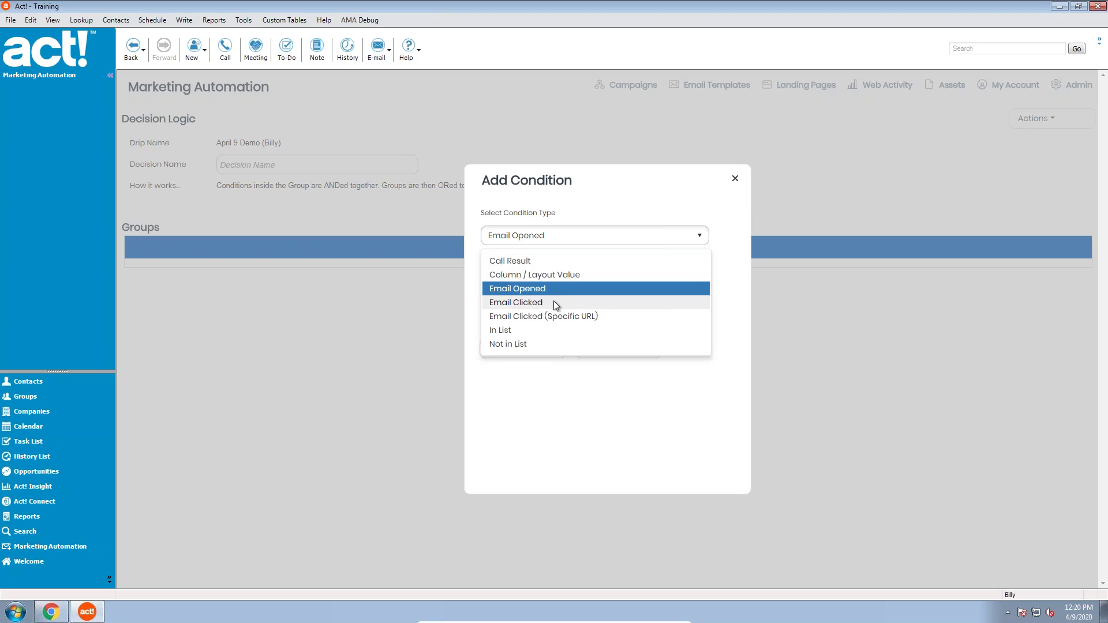
pyautogui.click(553, 300)
pyautogui.click(603, 286)
pyautogui.click(604, 285)
pyautogui.click(523, 356)
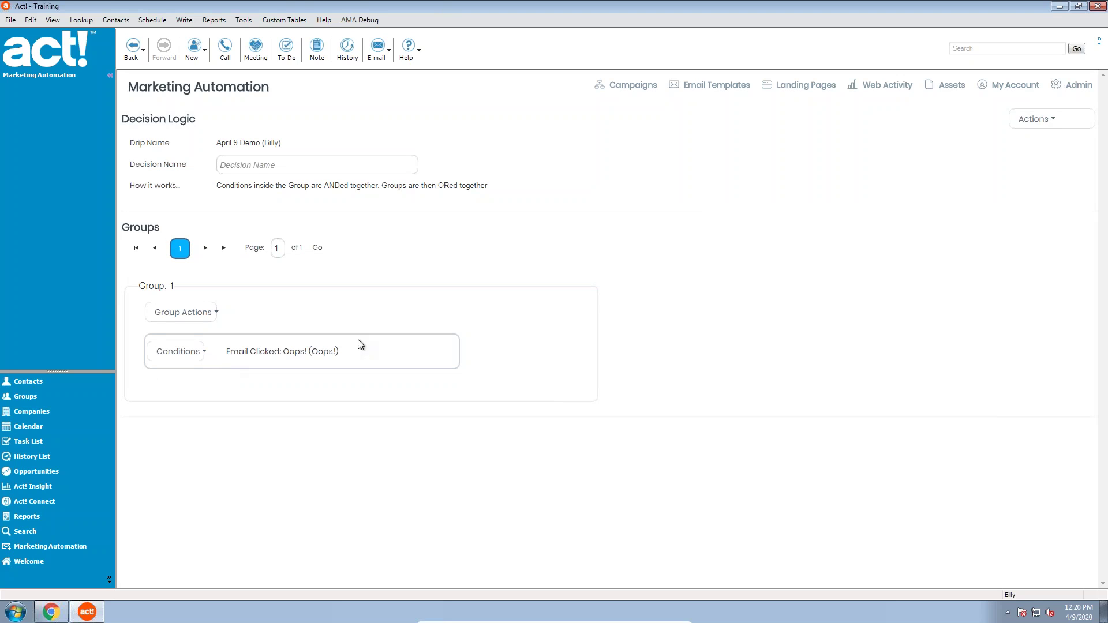
pyautogui.click(1038, 120)
pyautogui.click(1019, 169)
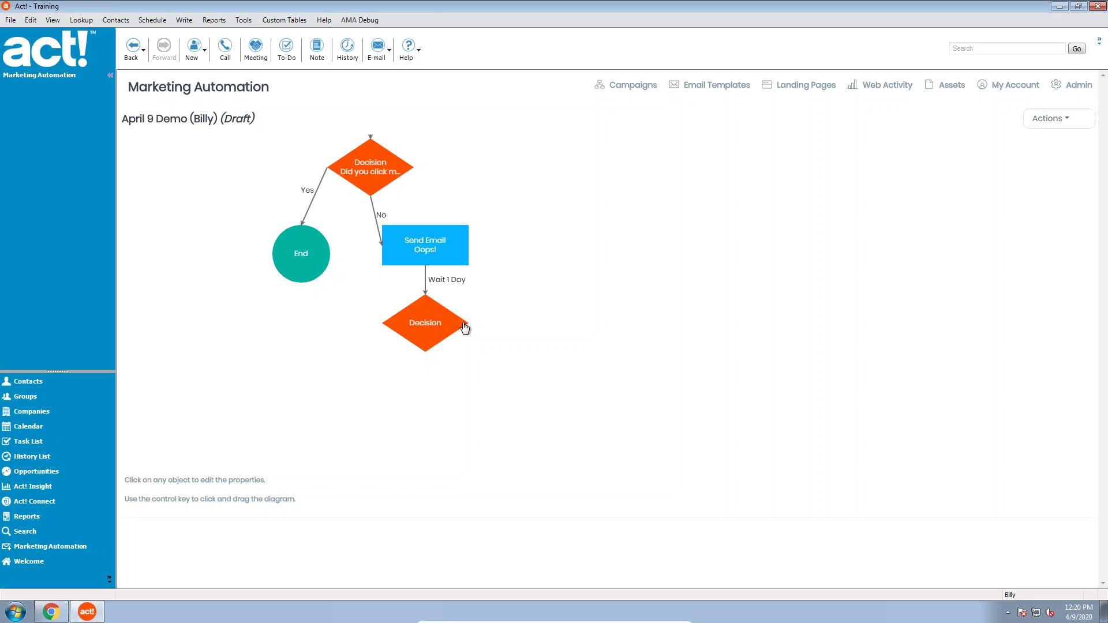
# Add a No branch with an Email action to the decision below the "Oops!" email
pyautogui.click(425, 330)
pyautogui.click(531, 228)
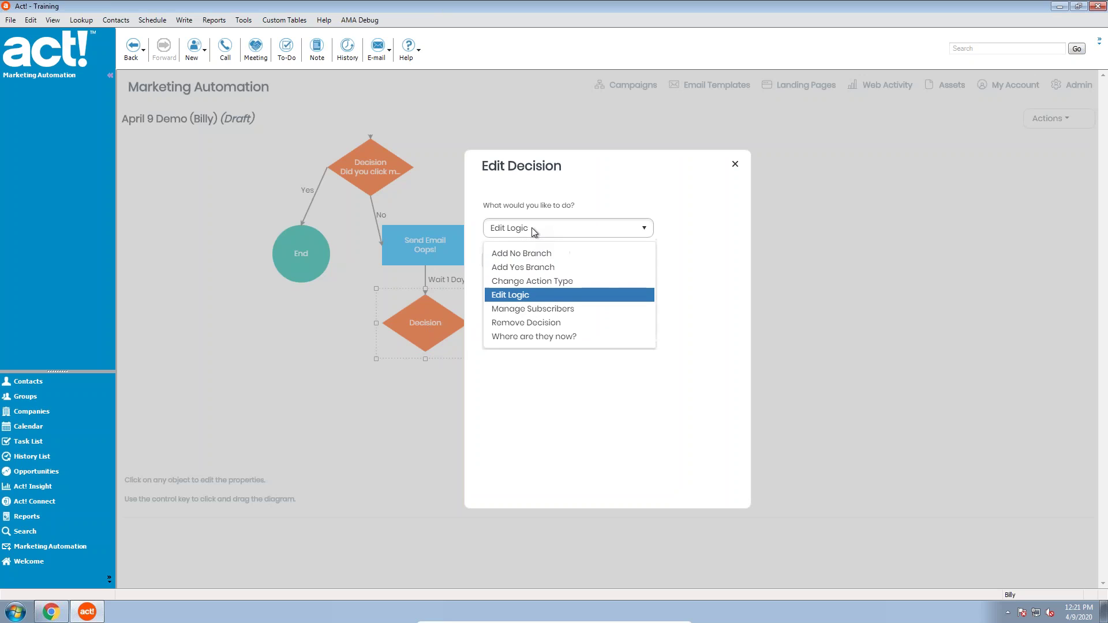
pyautogui.click(530, 254)
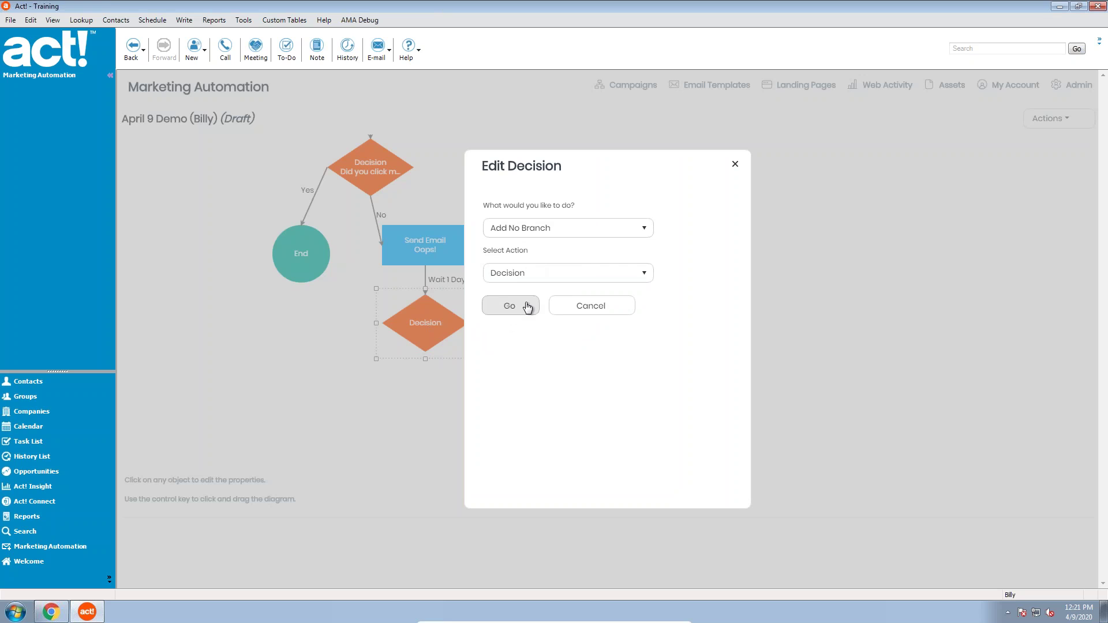
pyautogui.click(527, 277)
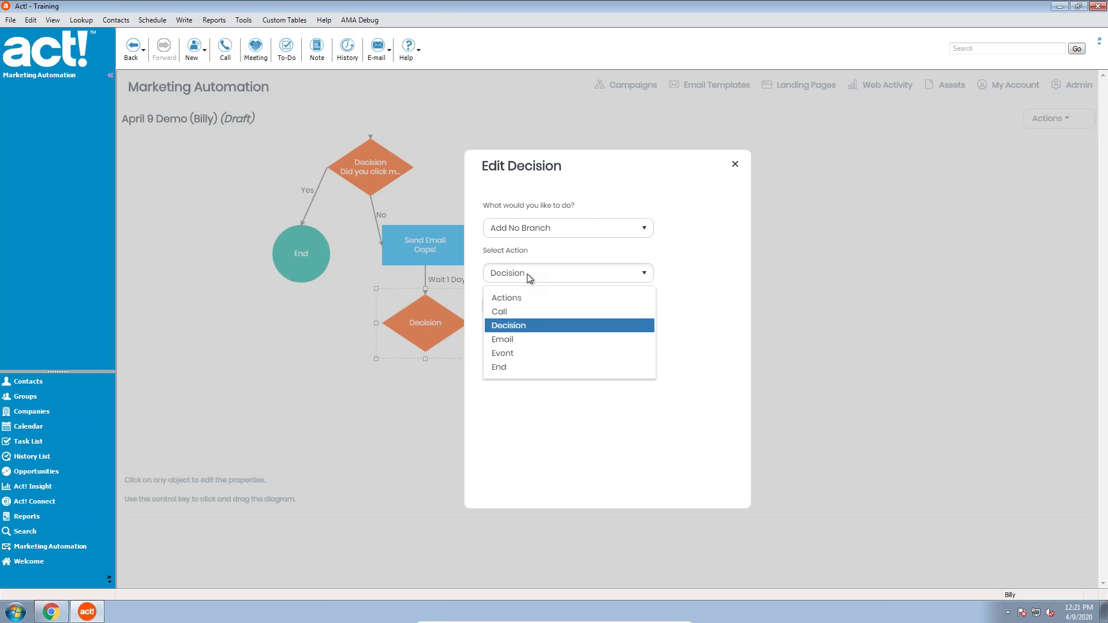
pyautogui.click(510, 342)
pyautogui.click(523, 308)
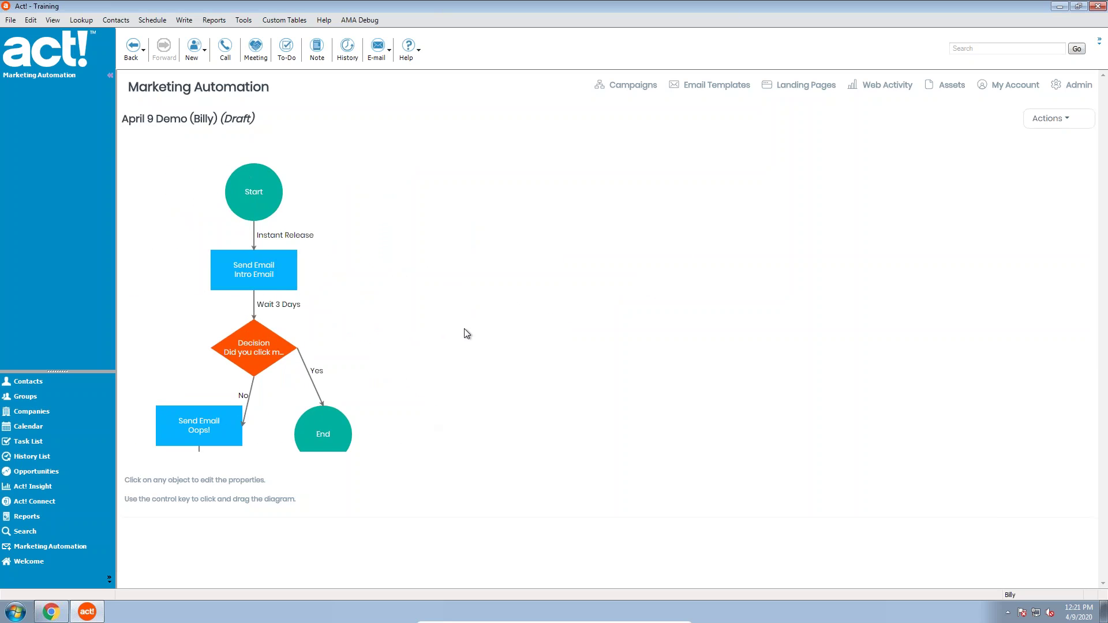
# Open the content of the new email on the No branch and import the saved "April Demo" template into it
pyautogui.moveTo(464, 328); pyautogui.dragTo(543, 218)
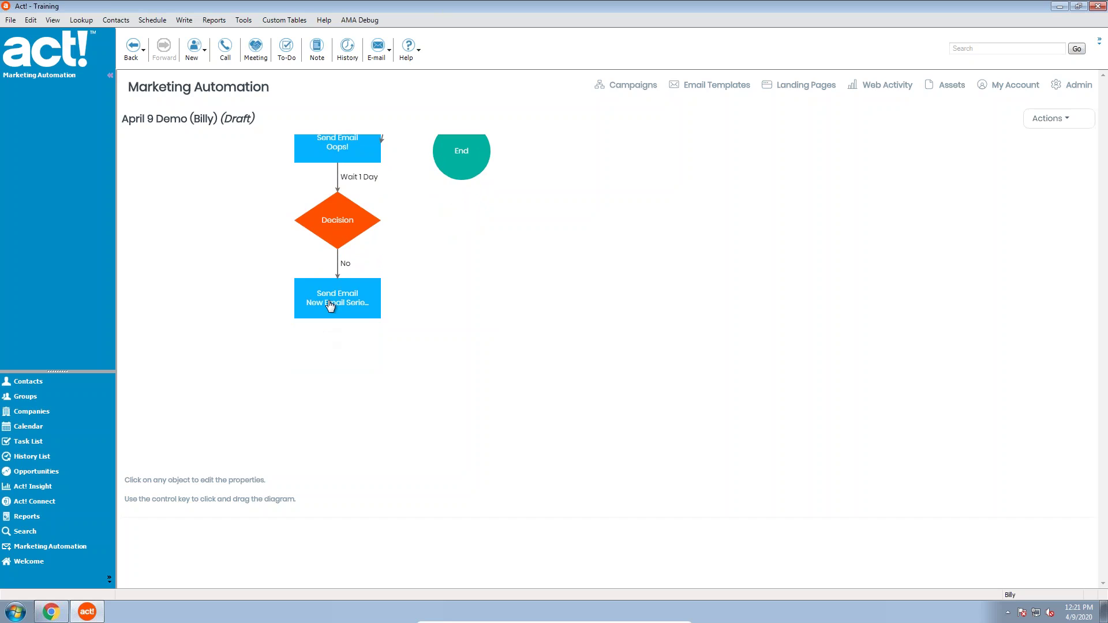
pyautogui.click(330, 306)
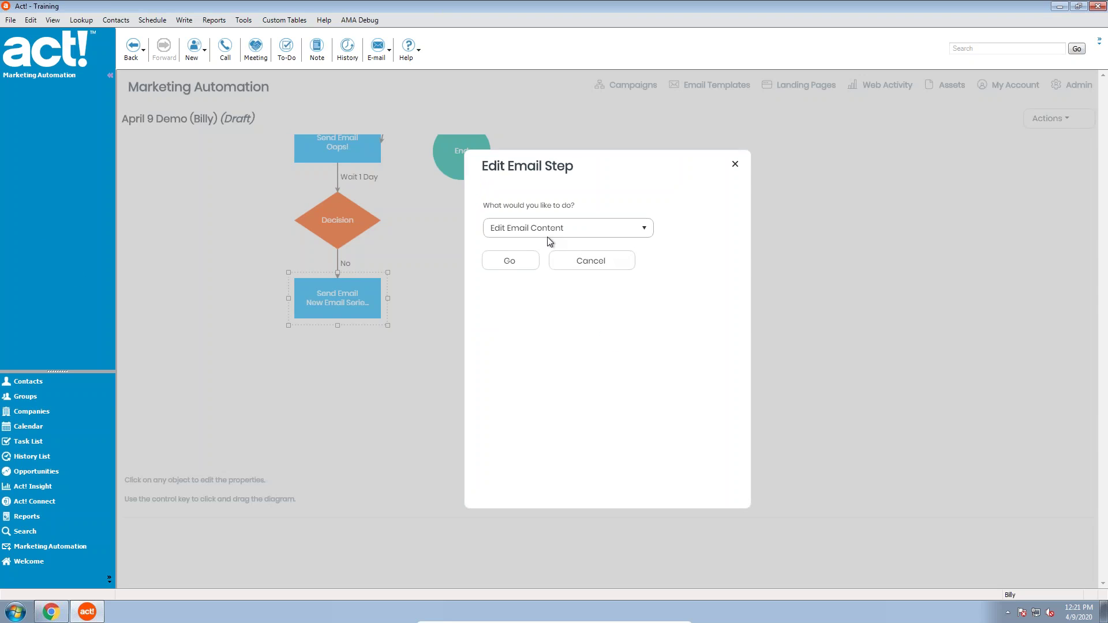
pyautogui.click(508, 265)
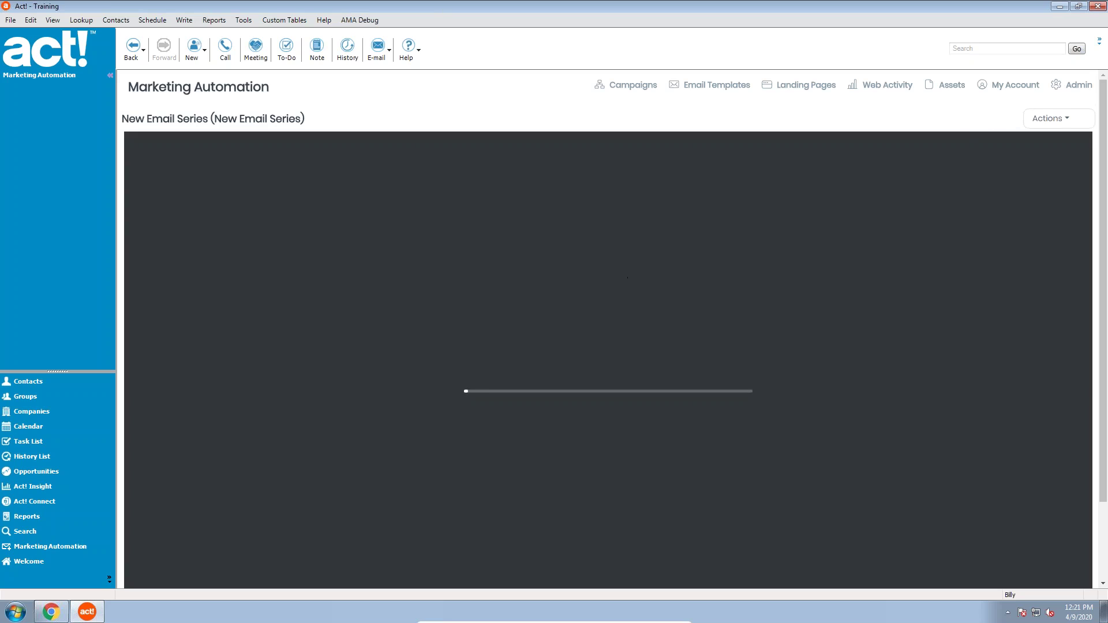
pyautogui.click(1060, 120)
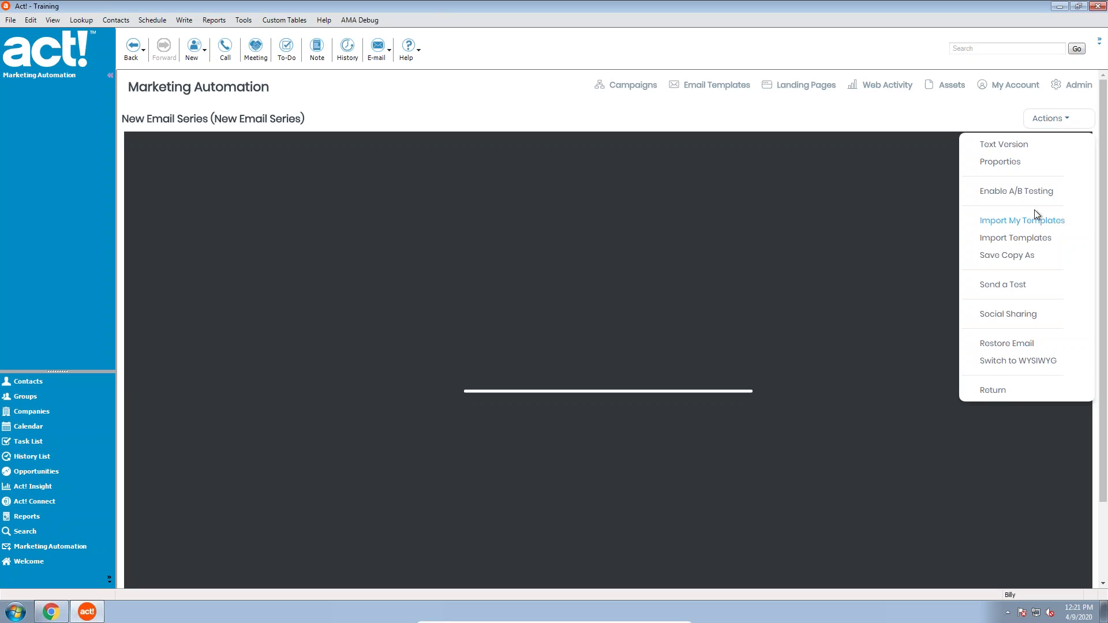
pyautogui.click(987, 222)
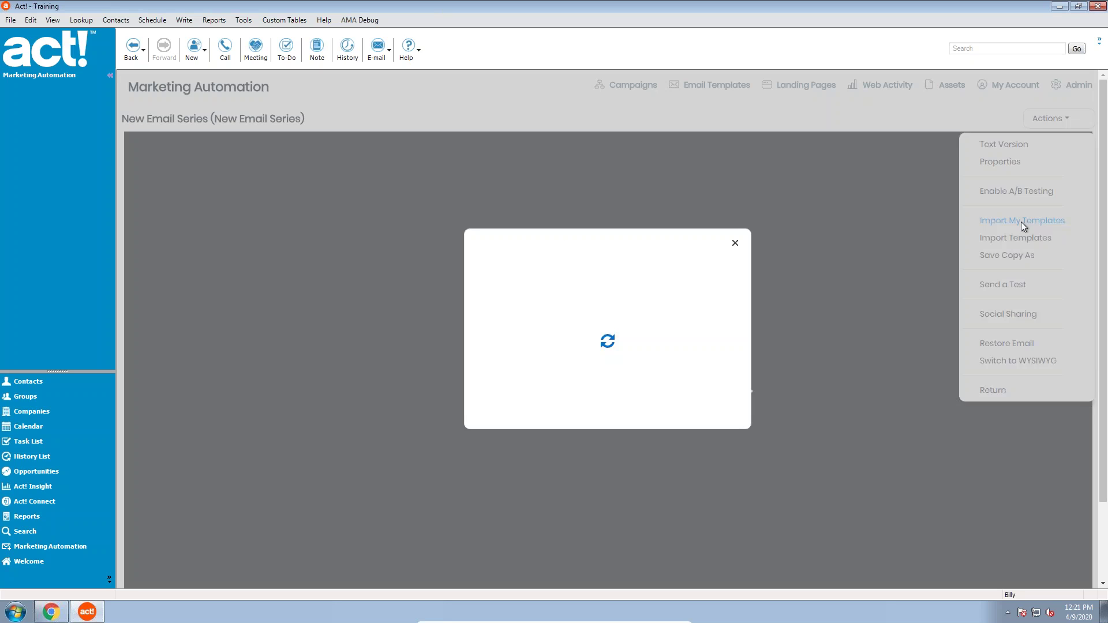
pyautogui.click(551, 327)
pyautogui.write('demo')
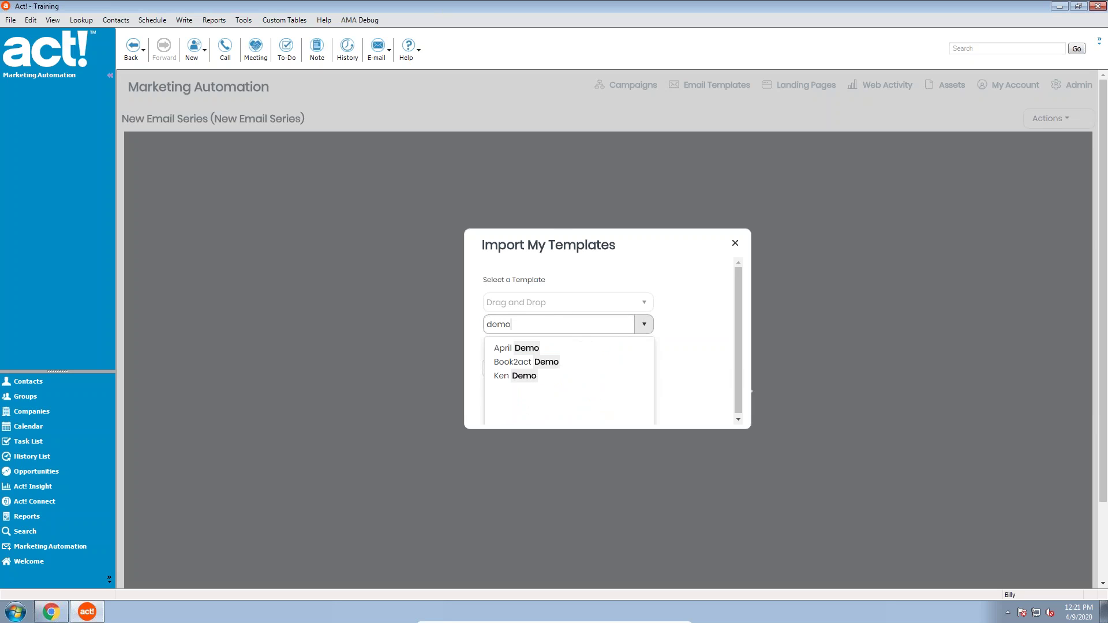
pyautogui.click(525, 350)
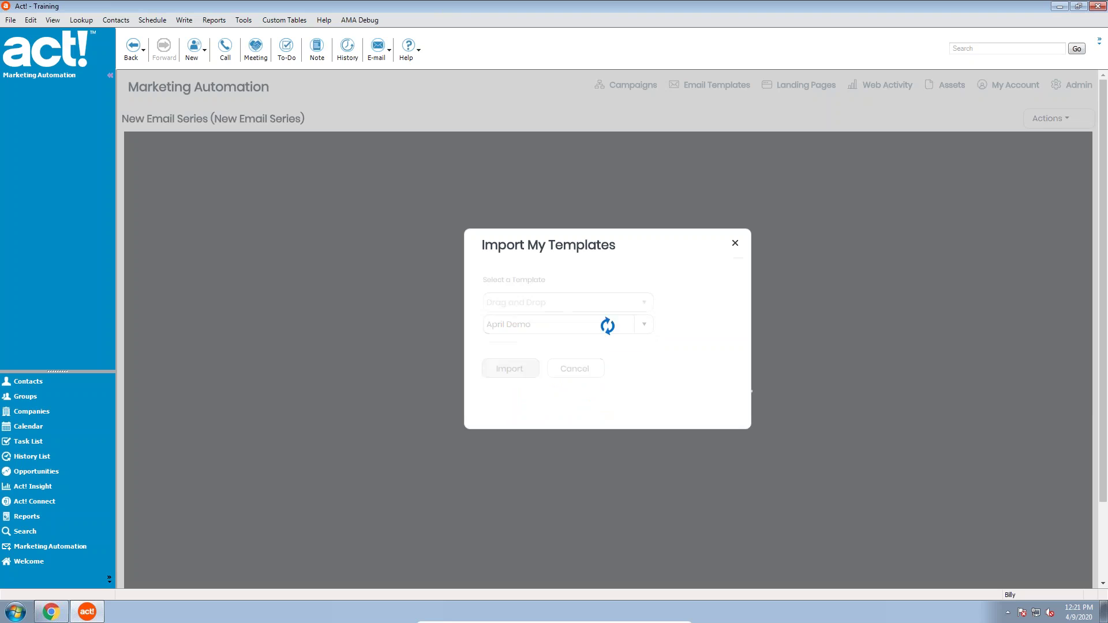
pyautogui.click(510, 368)
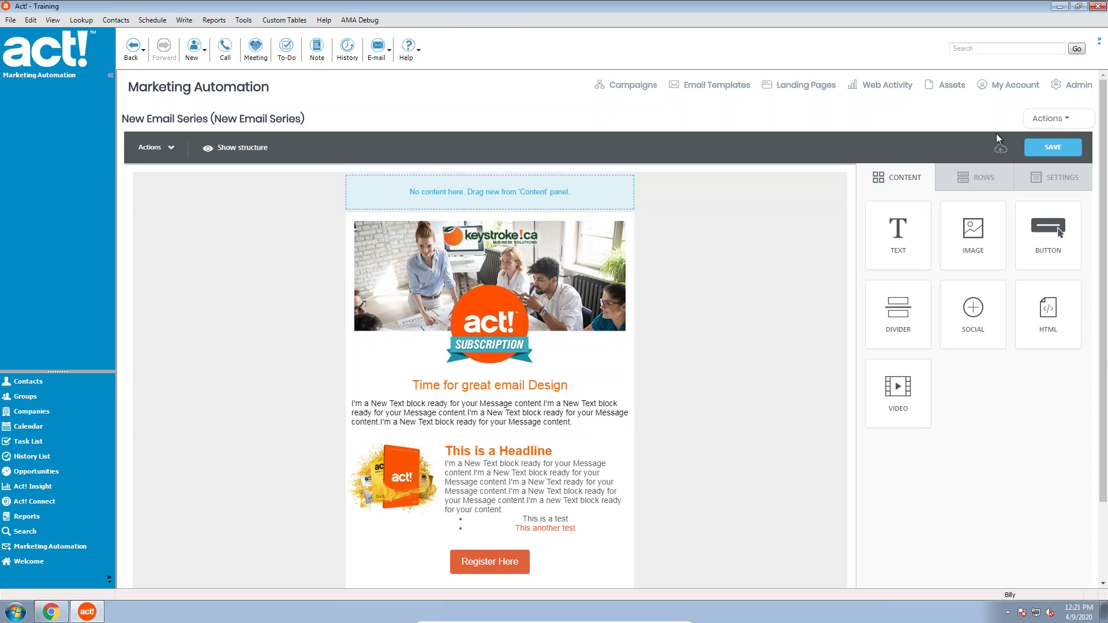
# Set the new email's name to "I'm sorry" and its subject to "So sorry we missed you"
pyautogui.click(1072, 121)
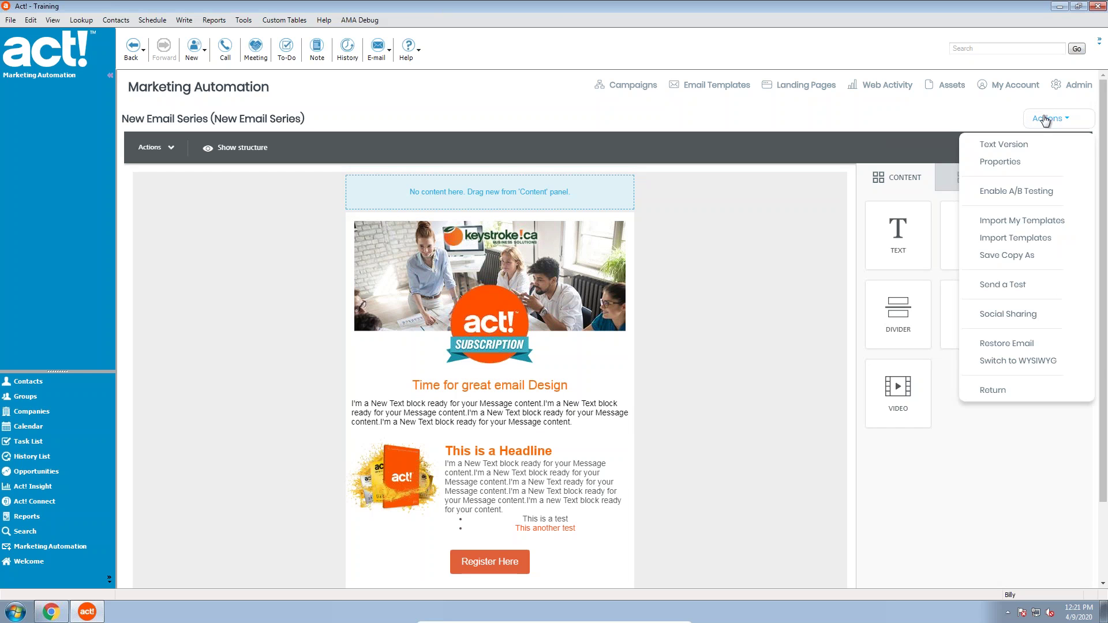
pyautogui.click(1001, 162)
pyautogui.moveTo(559, 288); pyautogui.dragTo(423, 287)
pyautogui.press('BackSpace')
pyautogui.write("I'm sorry")
pyautogui.press('Tab')
pyautogui.write('So s')
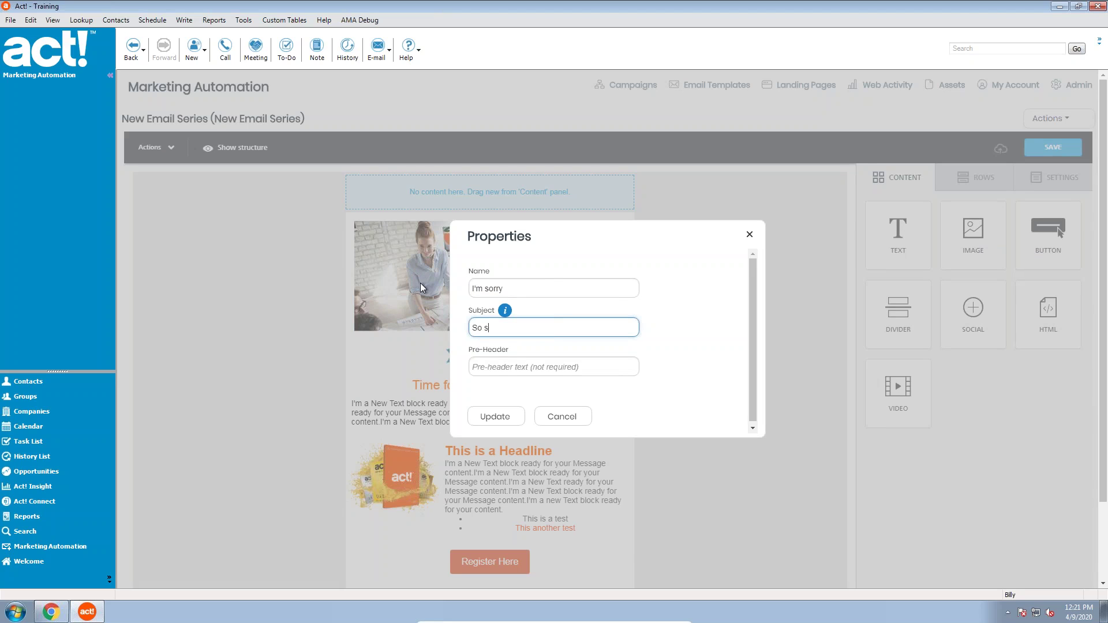
pyautogui.write('orry we missed you')
pyautogui.click(496, 418)
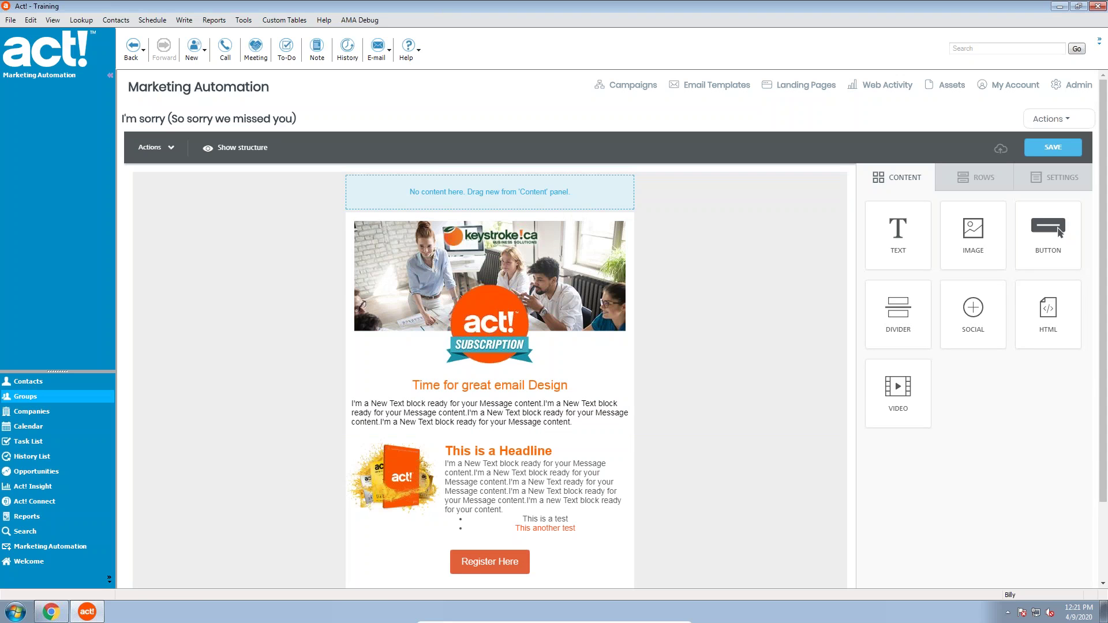
# Replace the heading text of the "I'm sorry" email with "So sorry we missed you!"
pyautogui.tripleClick(478, 388)
pyautogui.press('Home')
pyautogui.write('So')
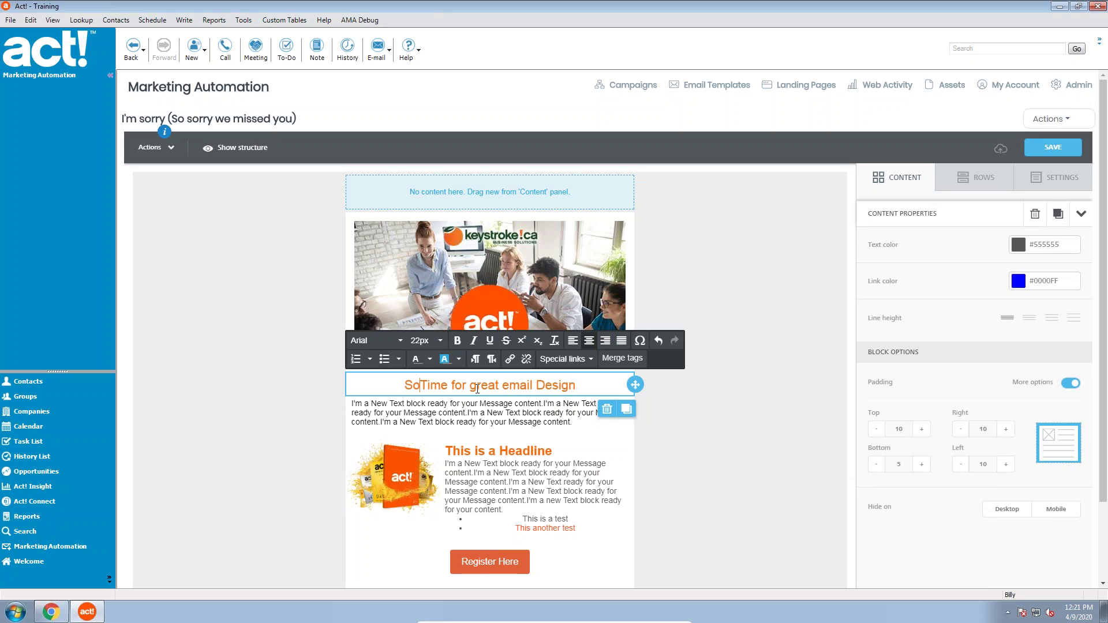
pyautogui.hotkey('shift', 'End')
pyautogui.write('sorry we m')
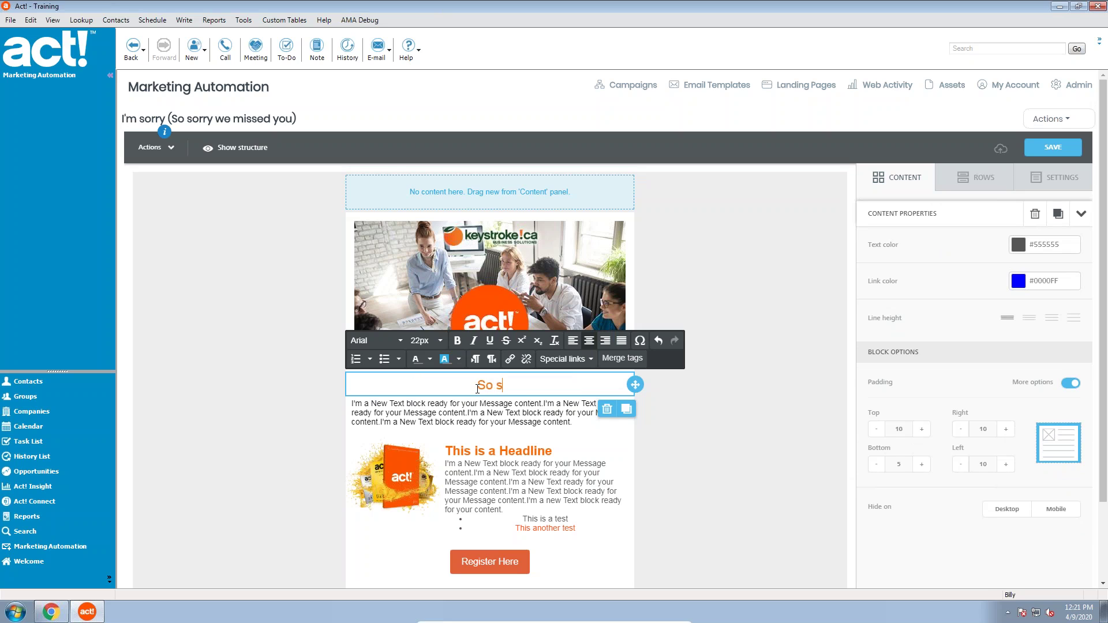
pyautogui.write('d you!')
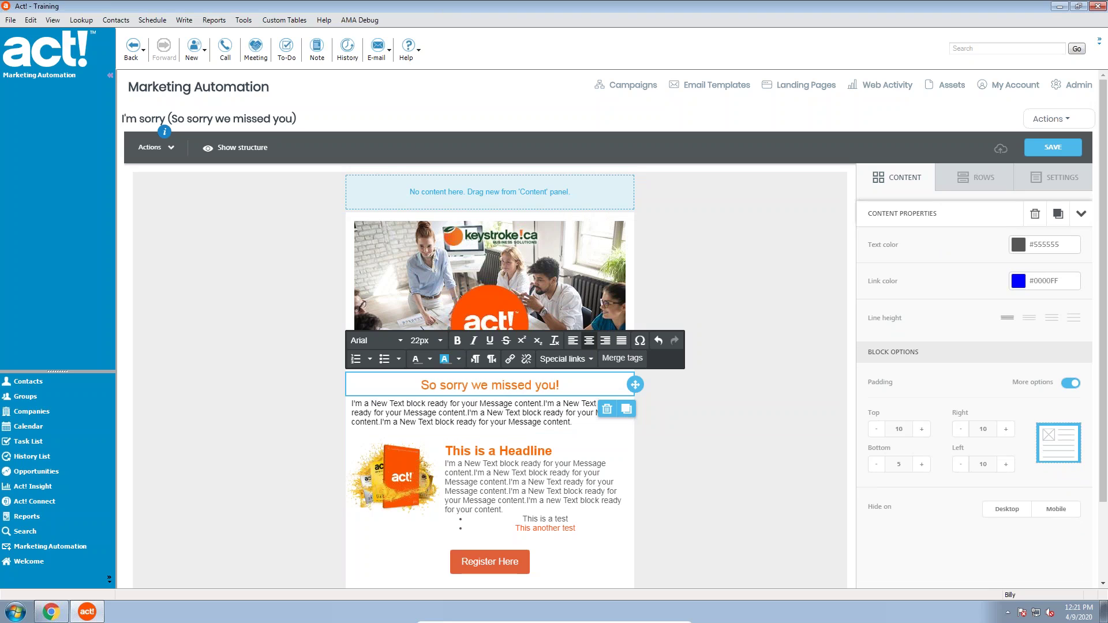
# Replace the text below the heading with an apology about the missed AMA webinars, ending "Remember you can always go back and watch them later!"
pyautogui.click(444, 408)
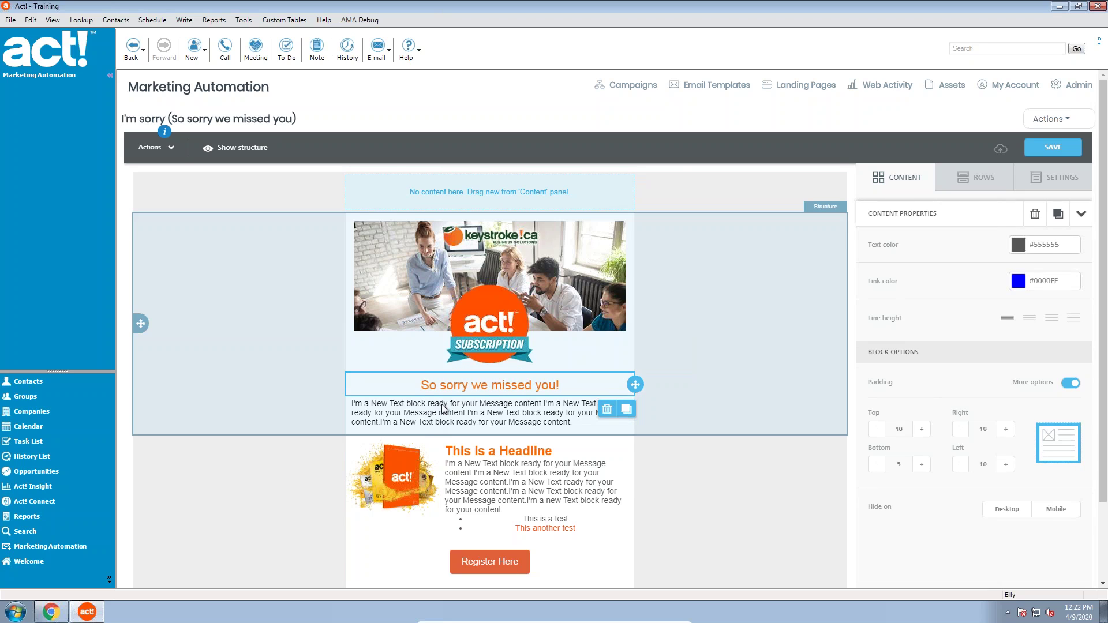
pyautogui.doubleClick(495, 413)
pyautogui.moveTo(572, 422); pyautogui.dragTo(353, 402)
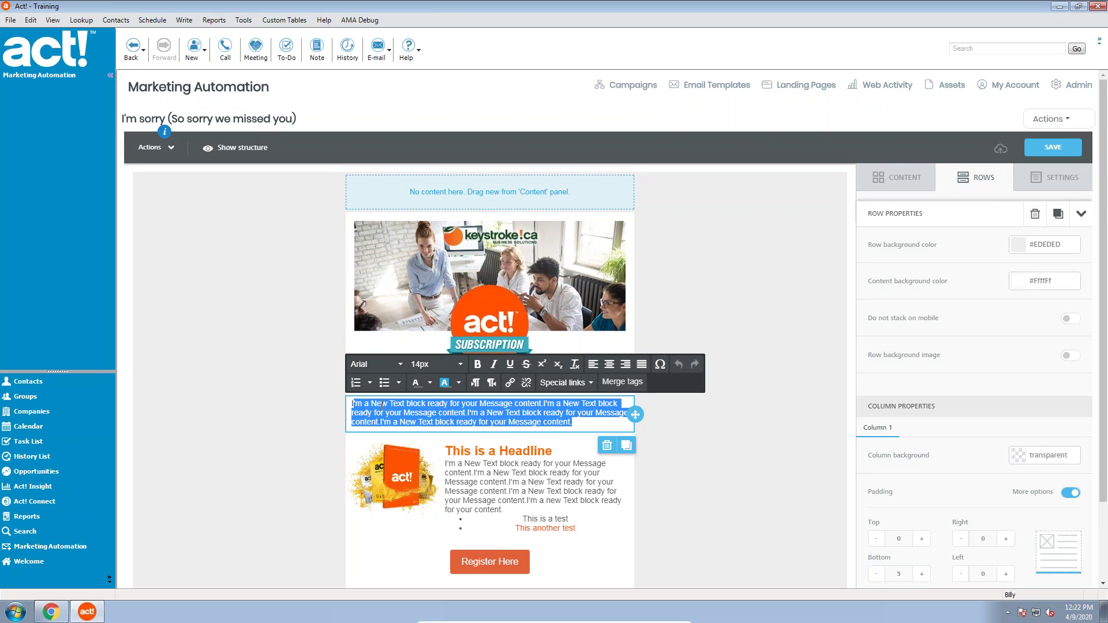
pyautogui.write("I'm sorry we missed out on the chance to show you how to use AMA Live on our Webinars.  Remember you can always go back and watch them later!")
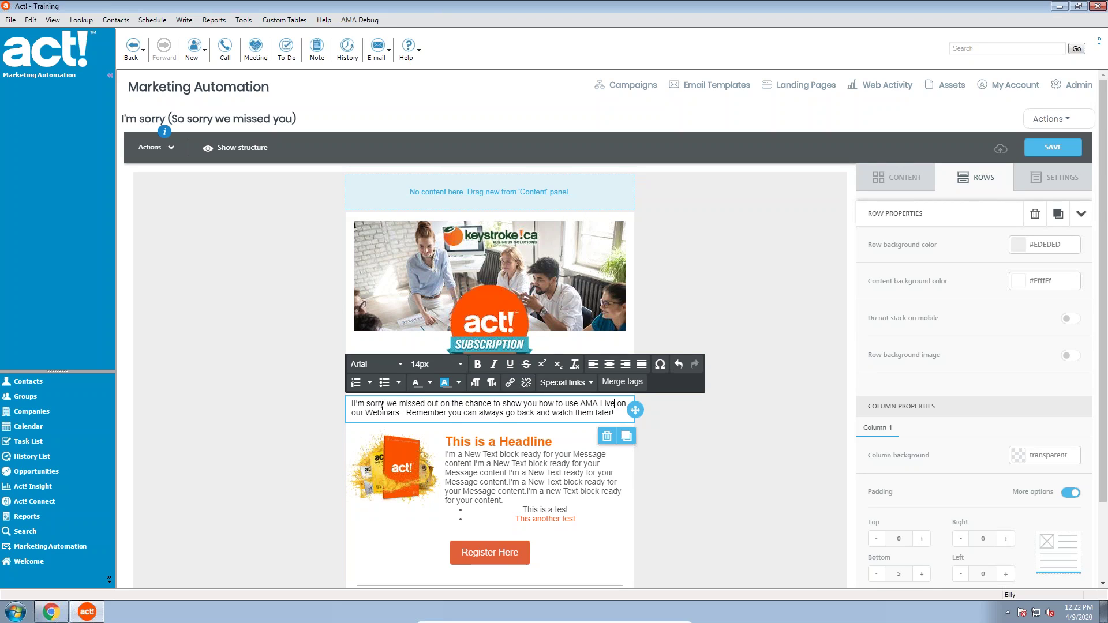
pyautogui.click(382, 406)
pyautogui.press('BackSpace')
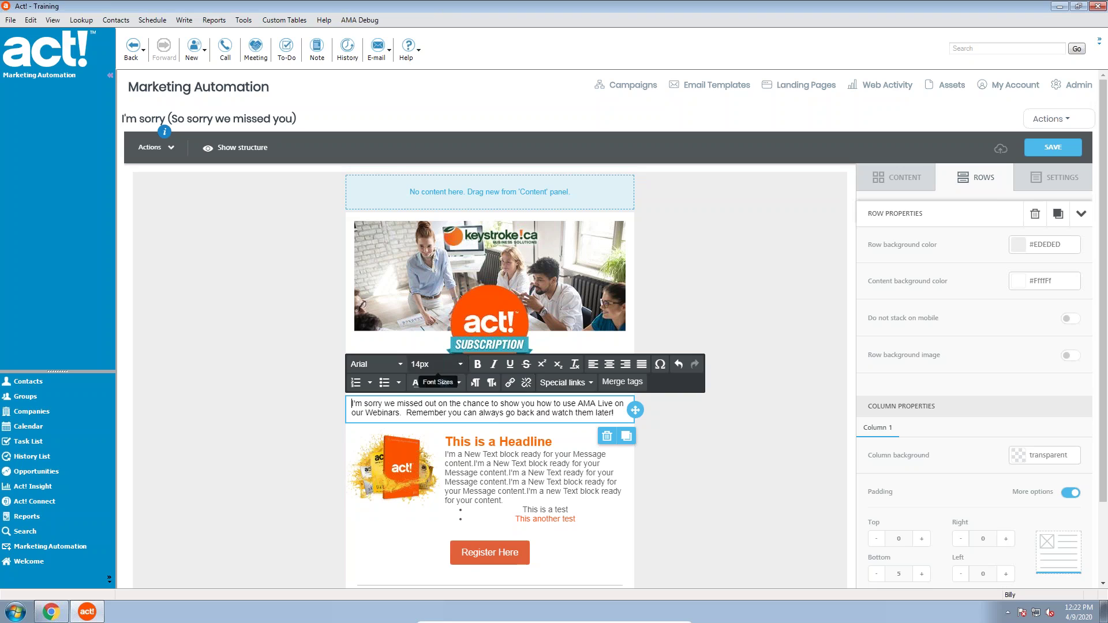
pyautogui.click(352, 404)
# Link the sentence about watching later to the copied free-act-video-tutorials.html address, then save the email and return to the campaign diagram
pyautogui.moveTo(406, 413); pyautogui.dragTo(609, 403)
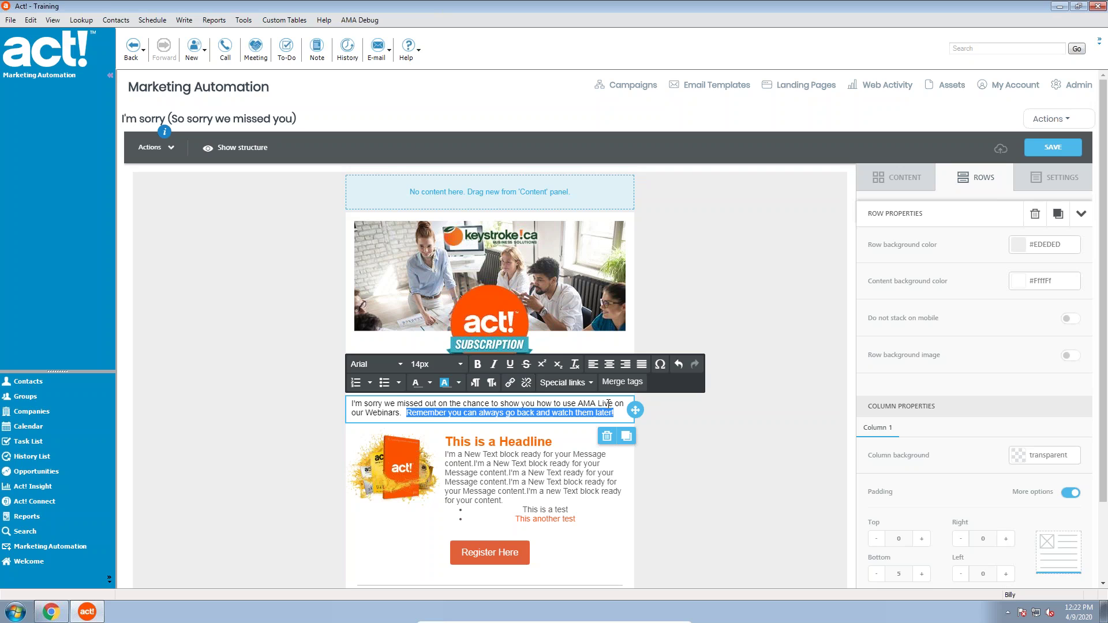
pyautogui.click(509, 383)
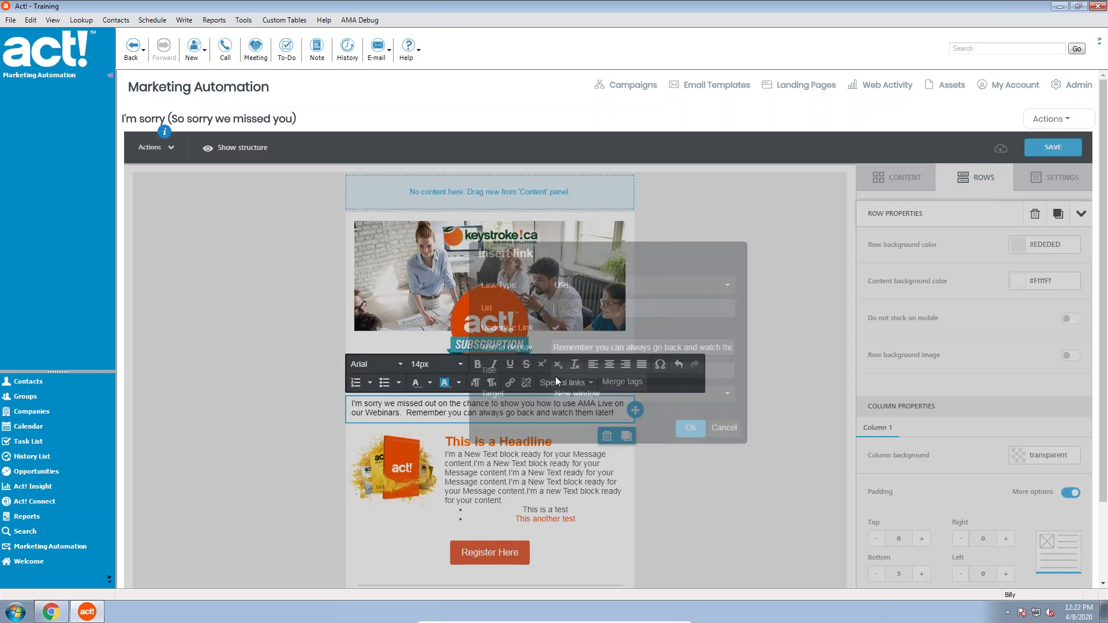
pyautogui.hotkey('ctrl', 'v')
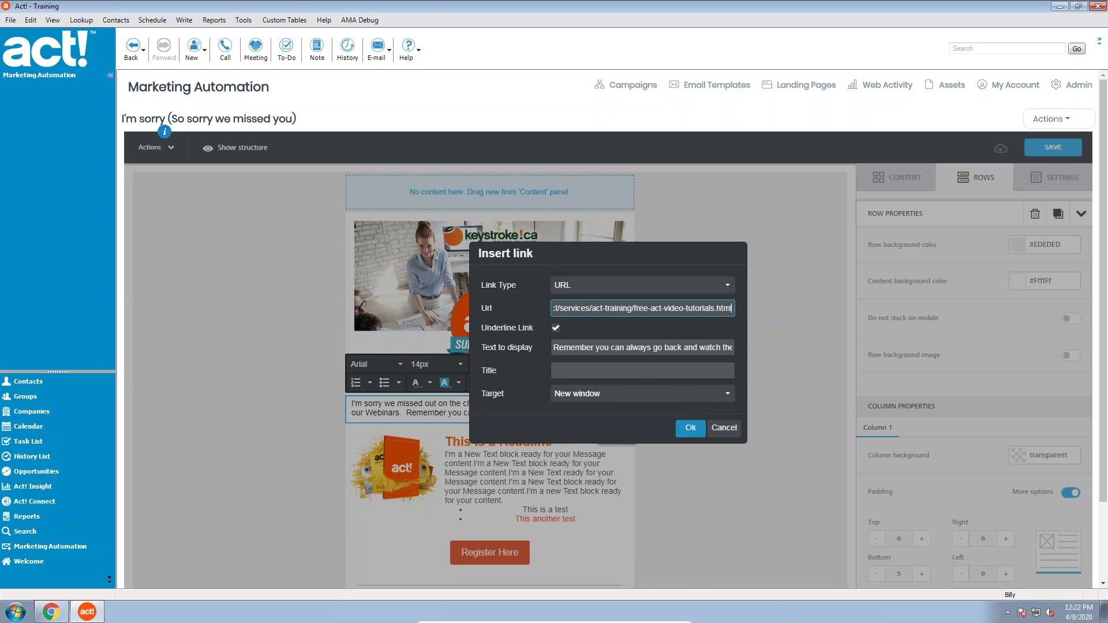
pyautogui.press('Return')
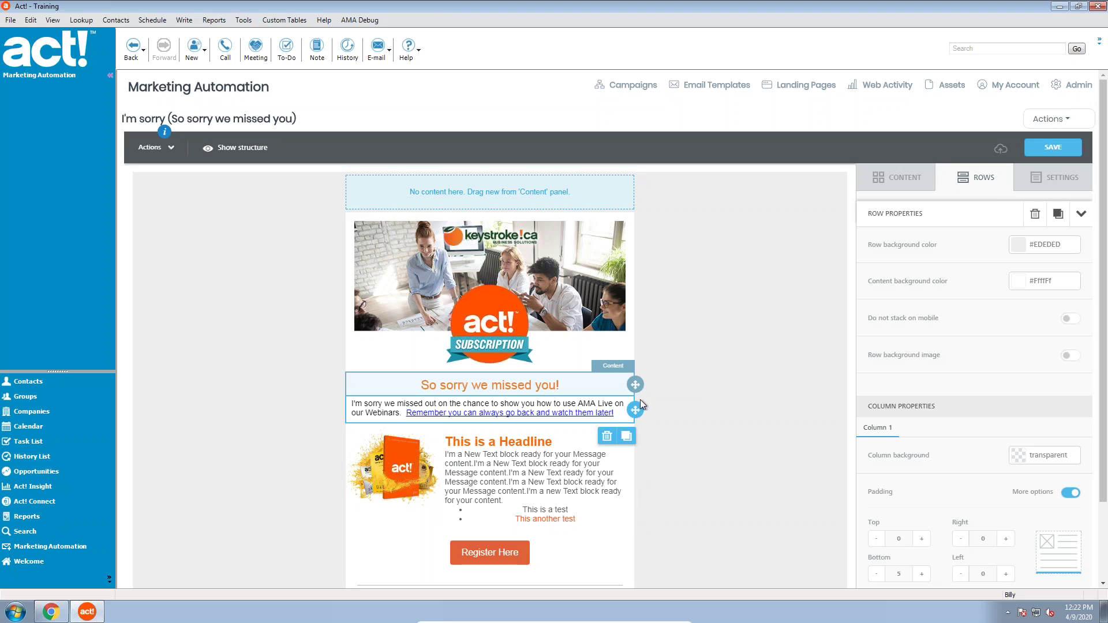
pyautogui.click(1062, 149)
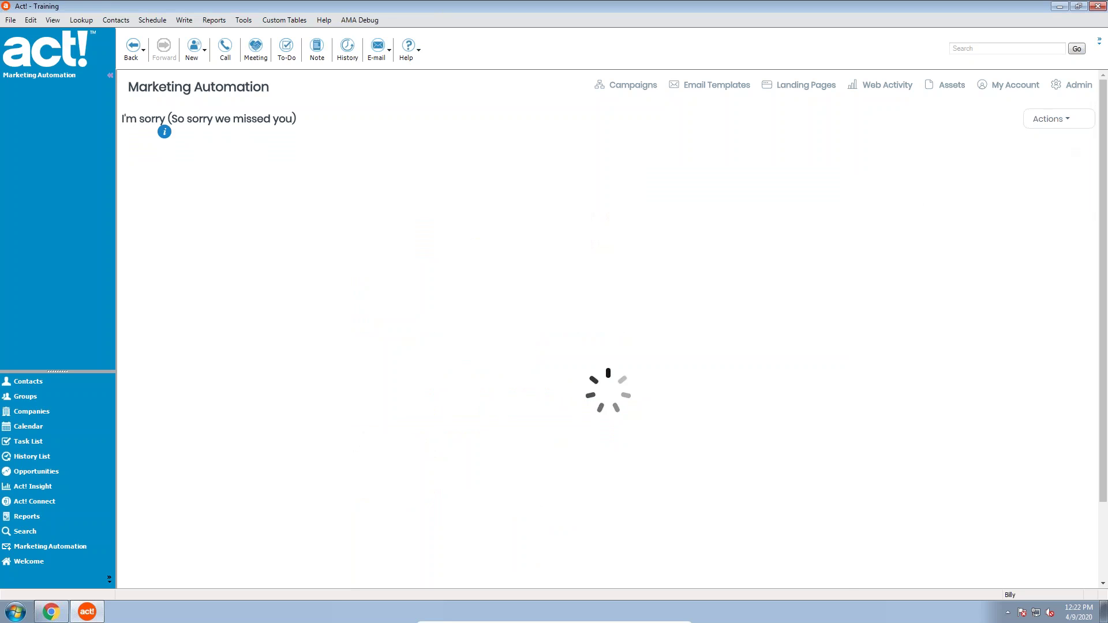
pyautogui.click(1054, 119)
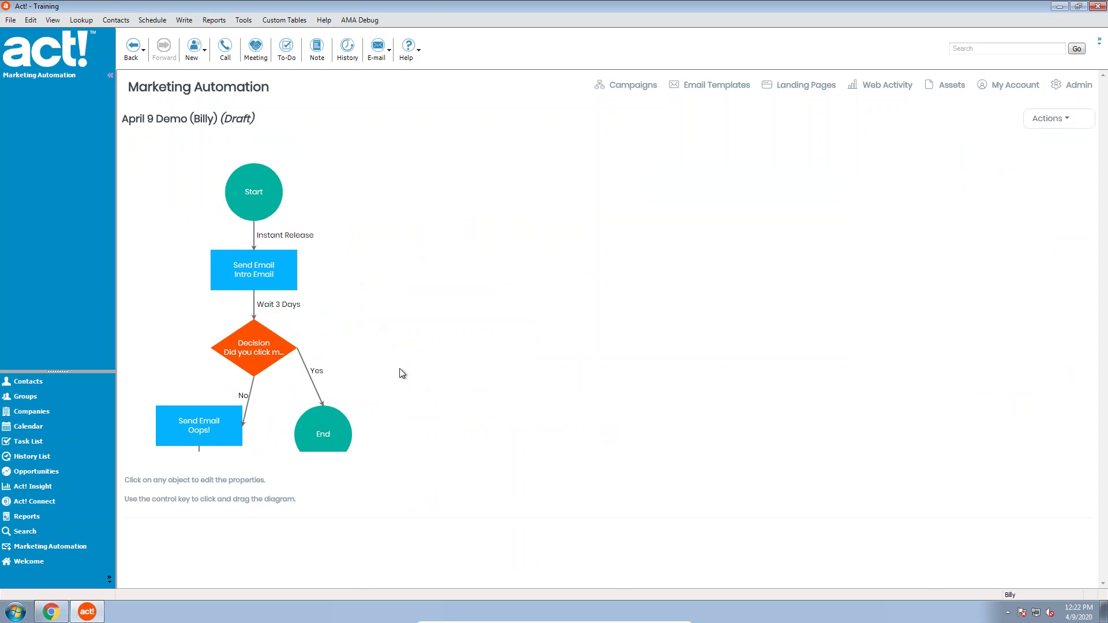
pyautogui.moveTo(399, 373); pyautogui.dragTo(503, 151)
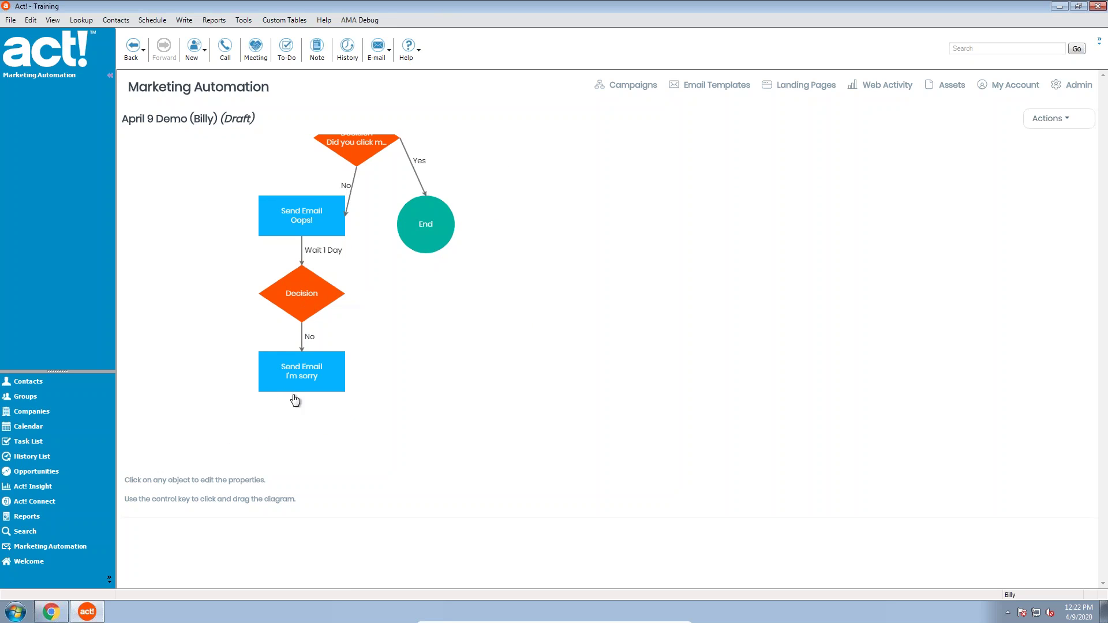
pyautogui.moveTo(462, 376); pyautogui.dragTo(465, 341)
pyautogui.click(292, 345)
pyautogui.click(576, 227)
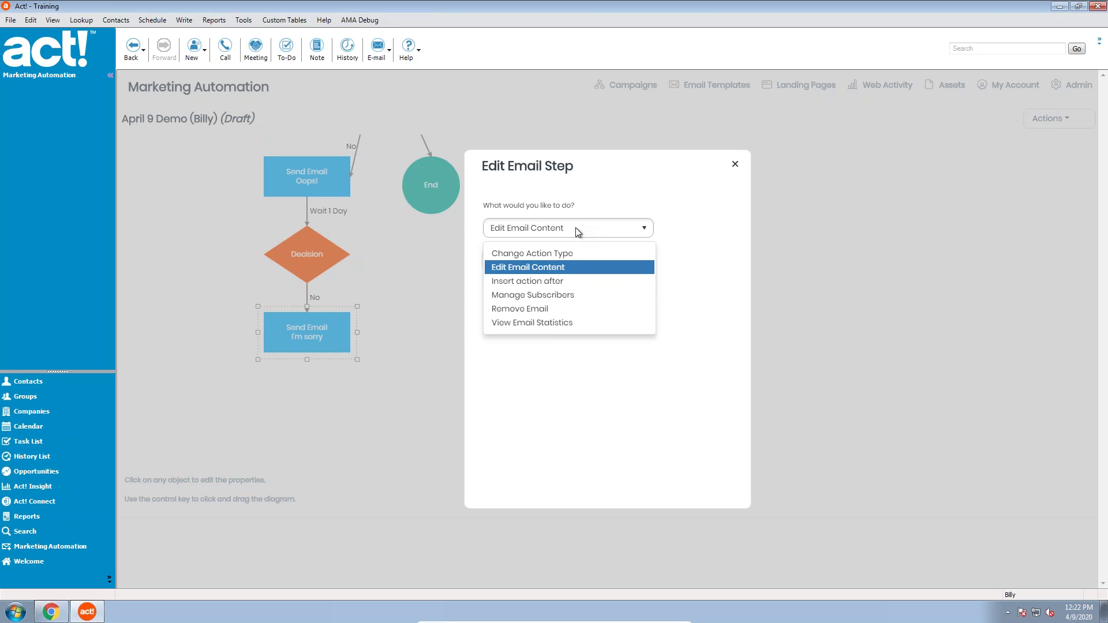
pyautogui.click(577, 227)
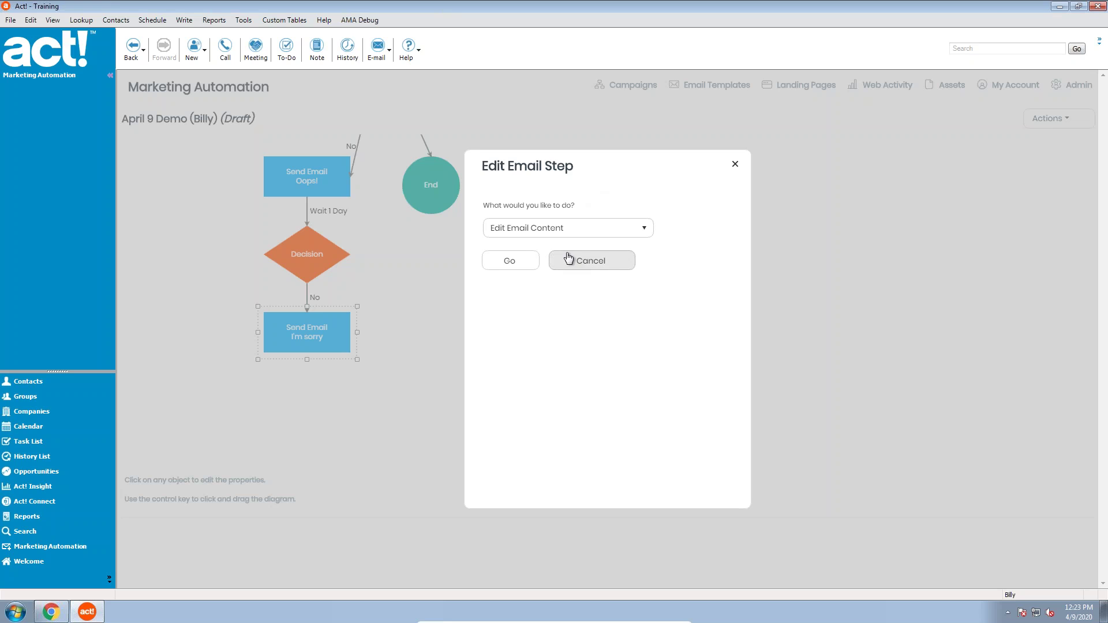
pyautogui.click(591, 229)
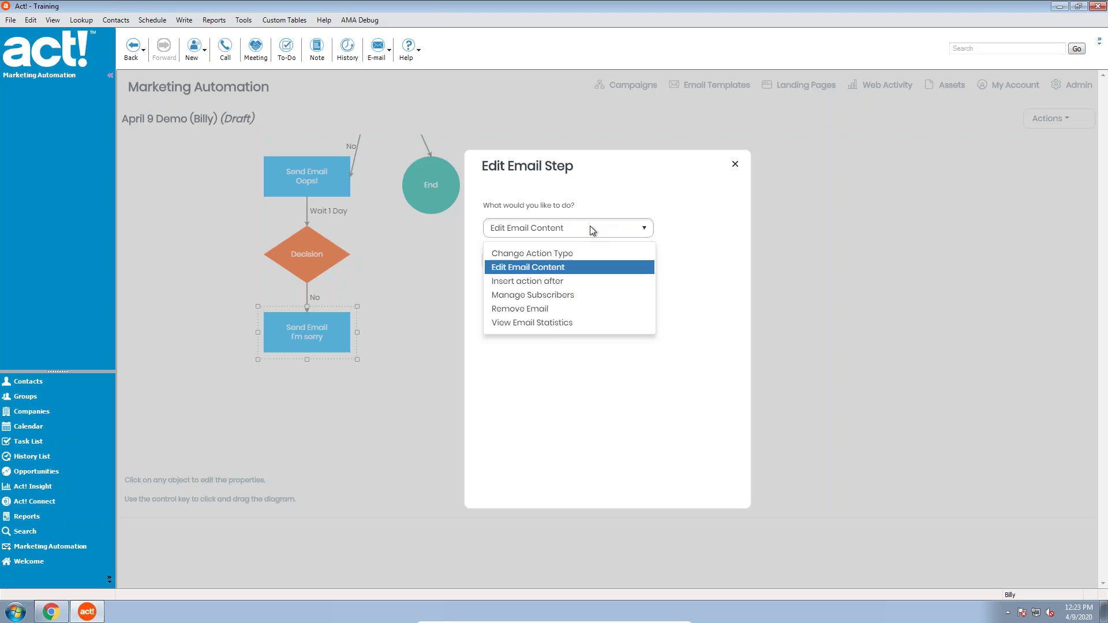
pyautogui.click(555, 283)
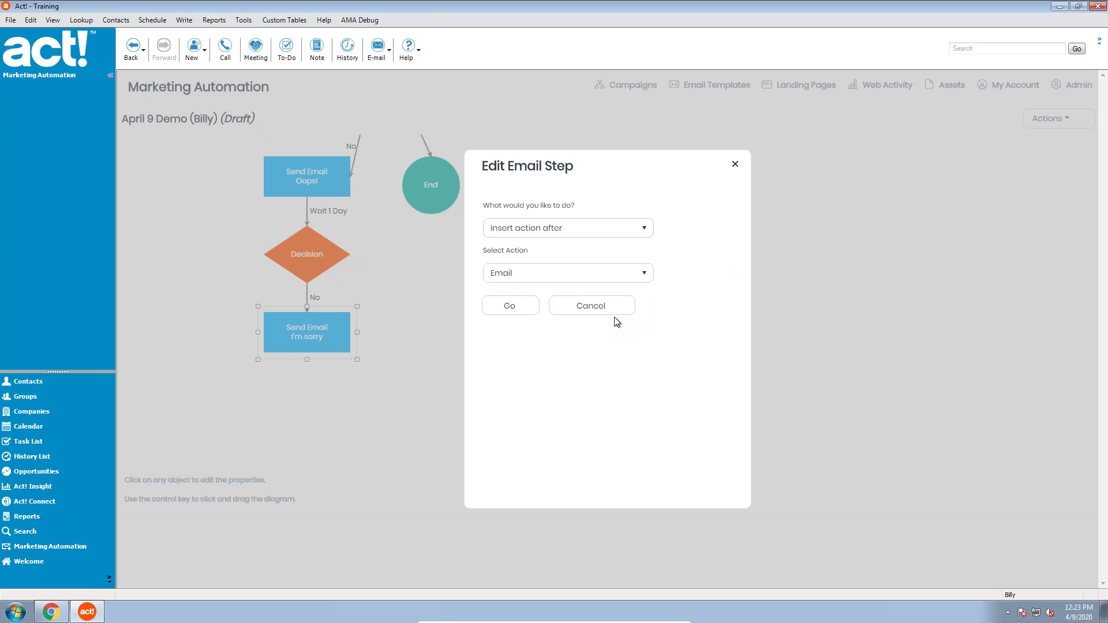
pyautogui.click(600, 306)
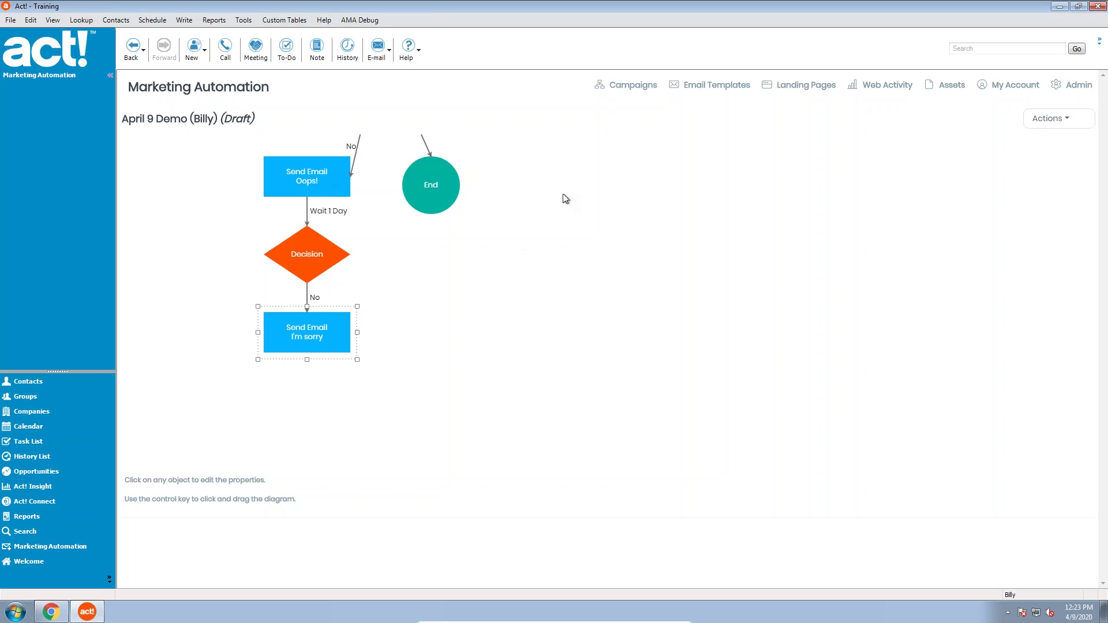
# Set the wait between the "Oops!" email and its decision to 3 days, with sending on weekends disabled
pyautogui.moveTo(494, 249); pyautogui.dragTo(458, 416)
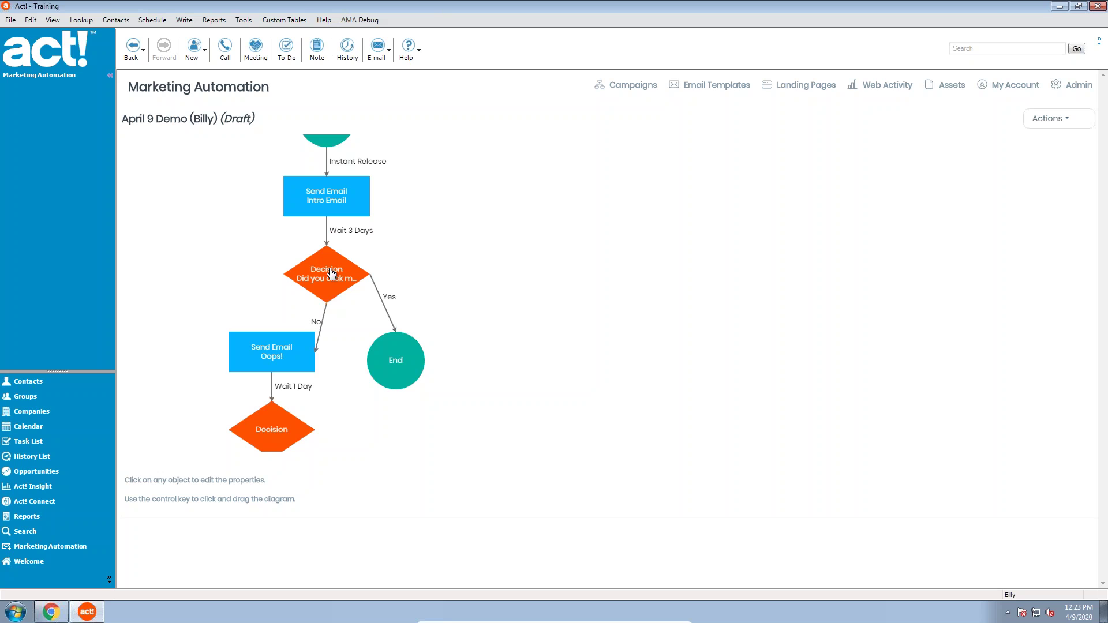
pyautogui.moveTo(547, 381); pyautogui.dragTo(654, 265)
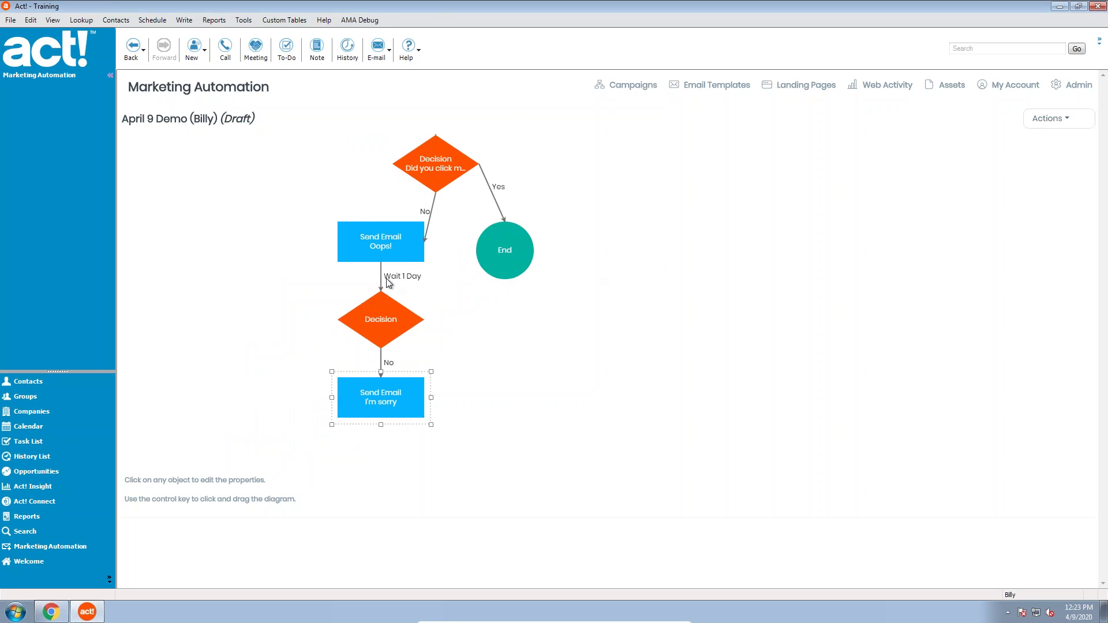
pyautogui.click(385, 281)
pyautogui.click(511, 284)
pyautogui.press('BackSpace')
pyautogui.write('3')
pyautogui.click(494, 318)
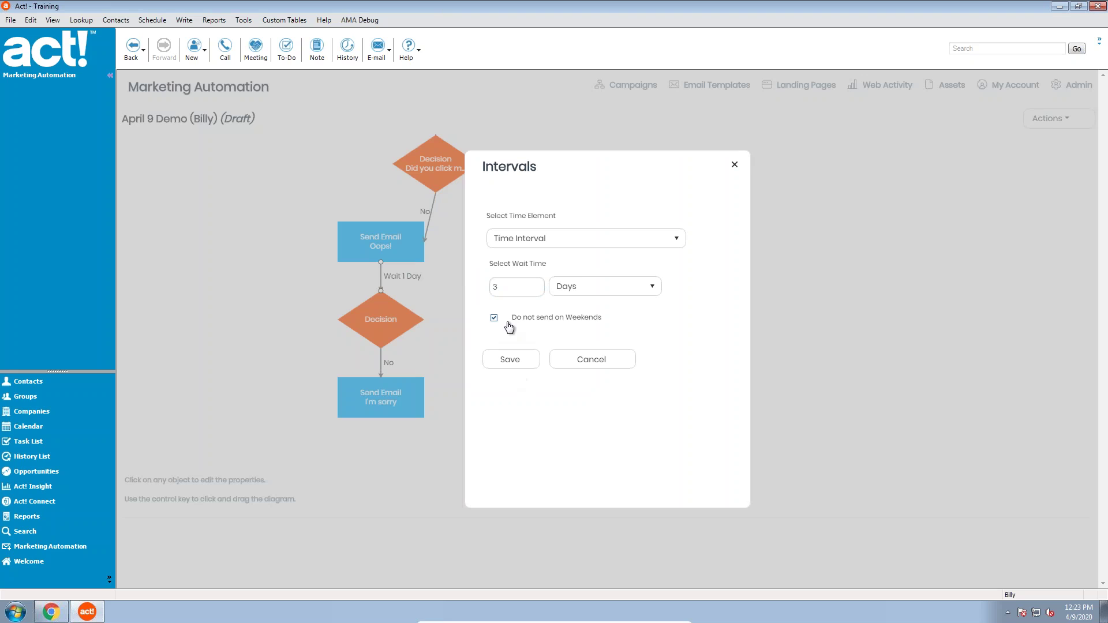
pyautogui.click(501, 362)
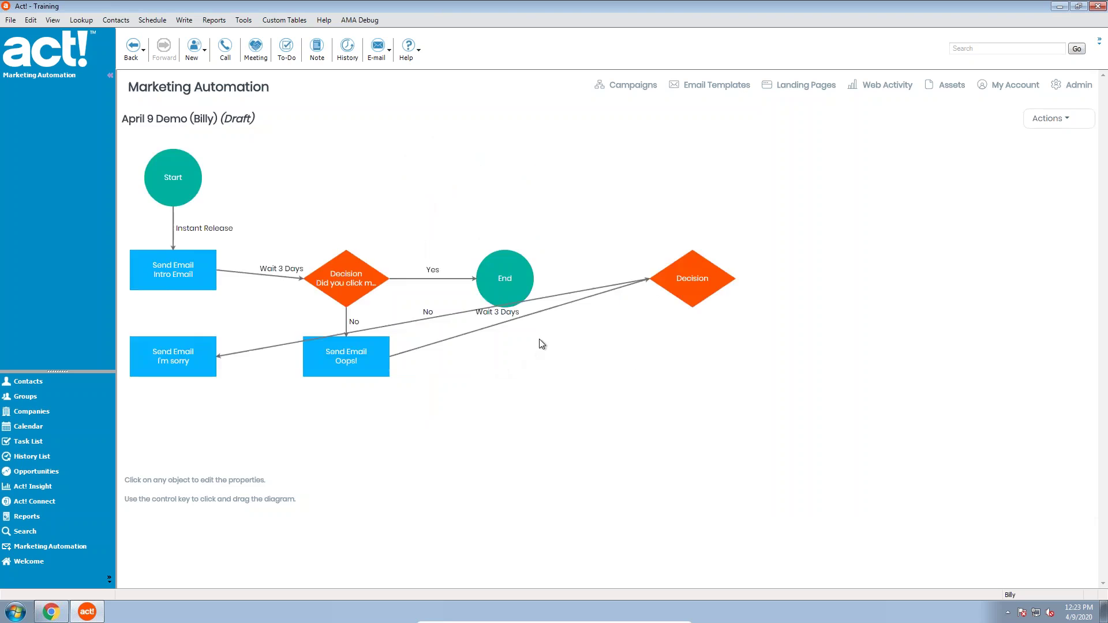
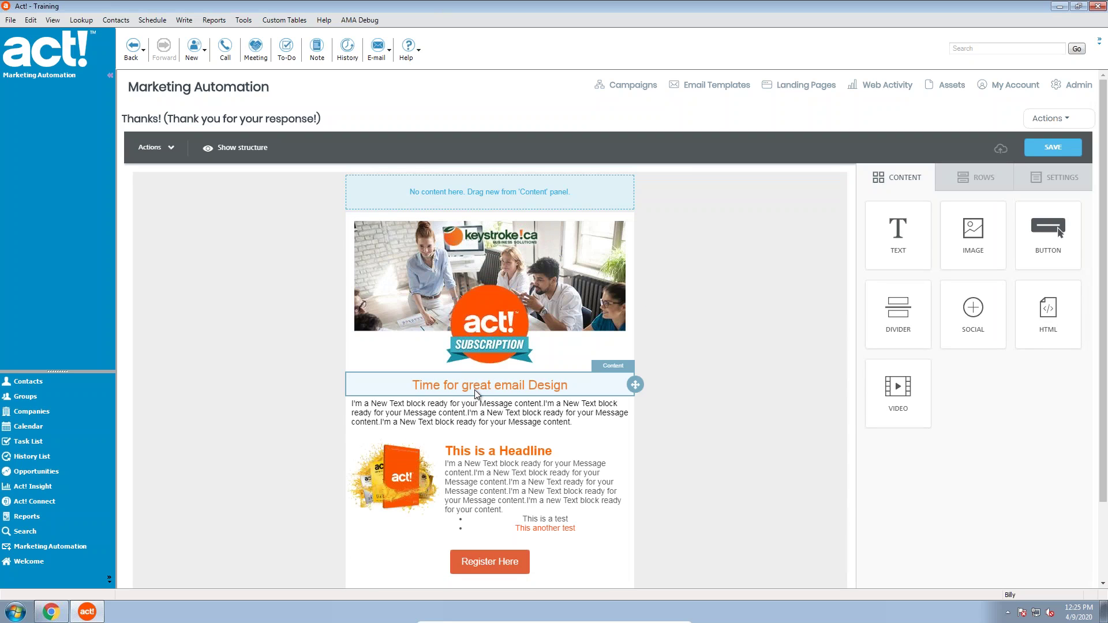
# Replace the heading of the "Thanks!" email with "Thank you so much", save it and return to the campaign diagram
pyautogui.click(475, 390)
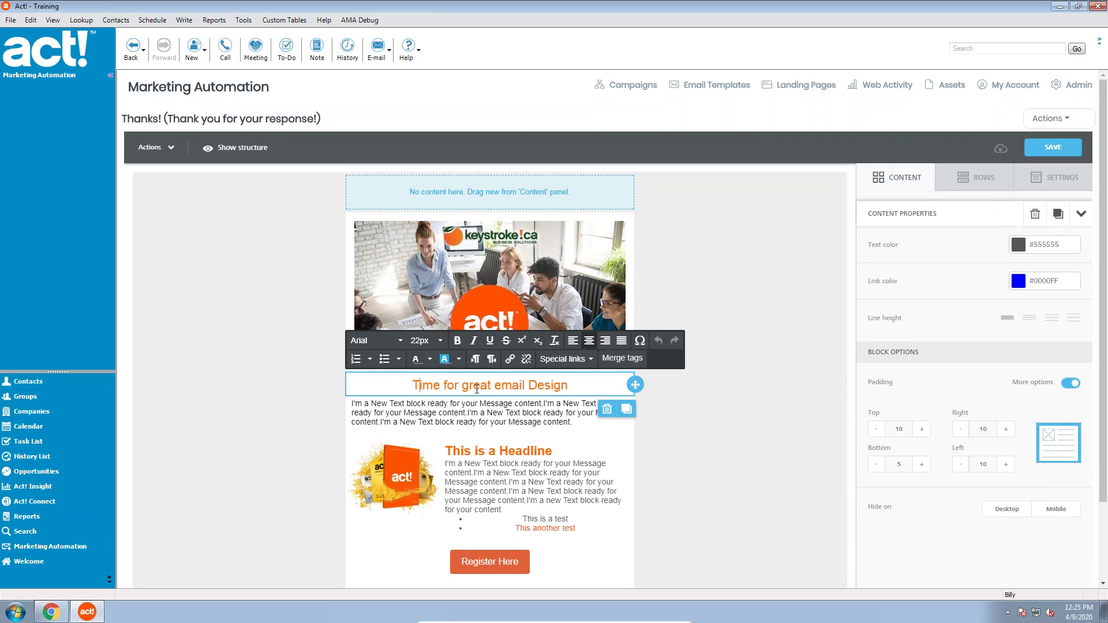
pyautogui.hotkey('ctrl', 'a')
pyautogui.write('Thank you so much')
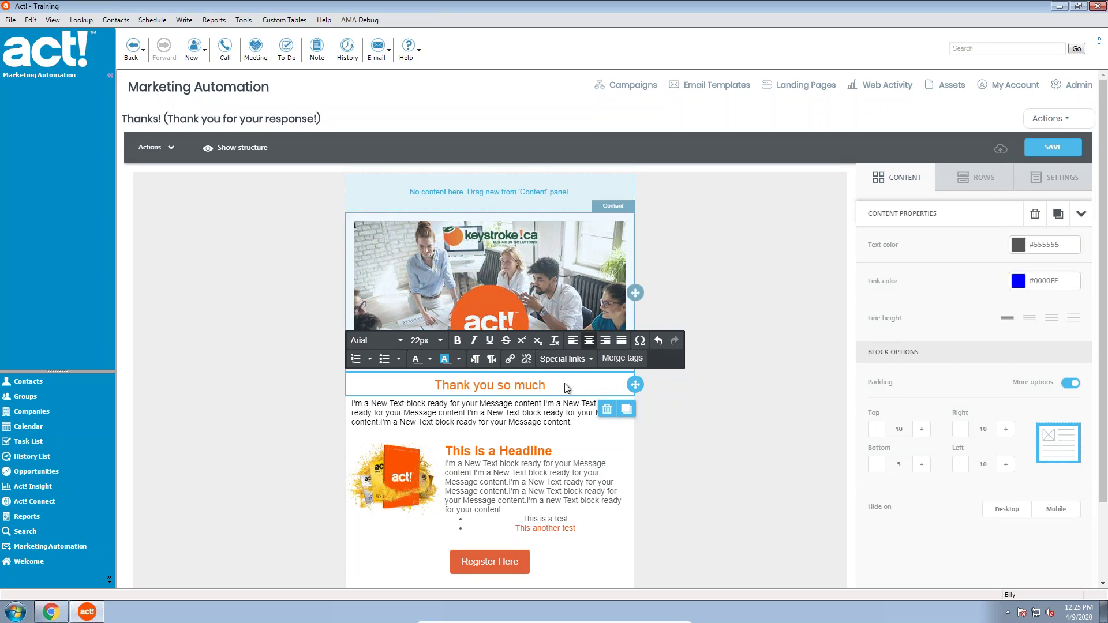
pyautogui.click(1053, 148)
pyautogui.click(1055, 123)
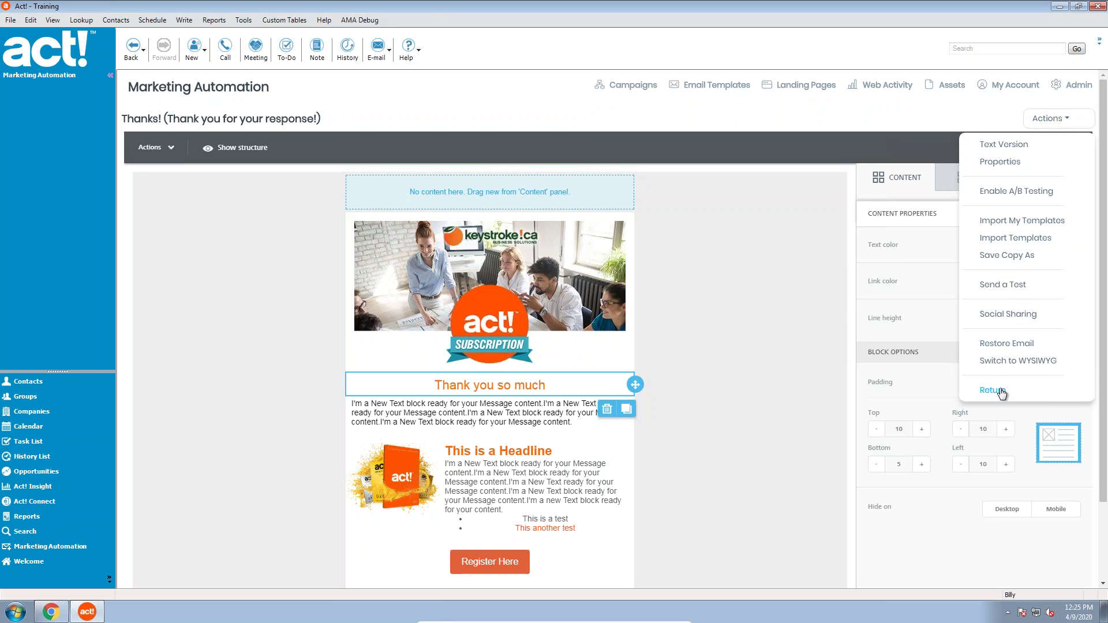
pyautogui.click(1000, 392)
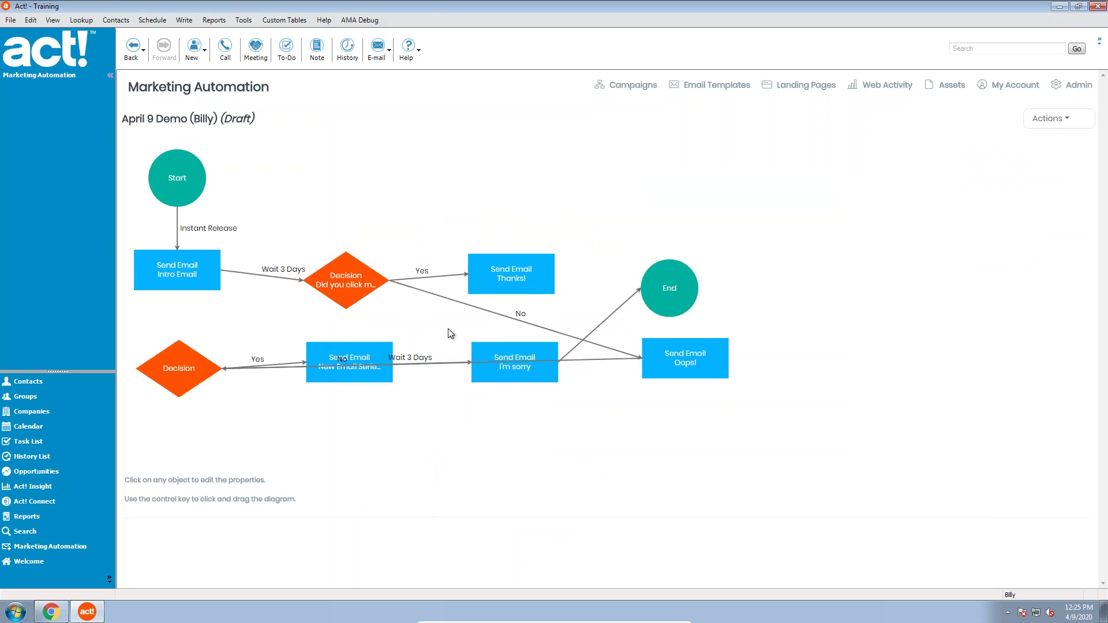
# Reopen the content of the "Thanks!" email and check its name, subject and pre-header in the email properties
pyautogui.moveTo(436, 379); pyautogui.dragTo(532, 220)
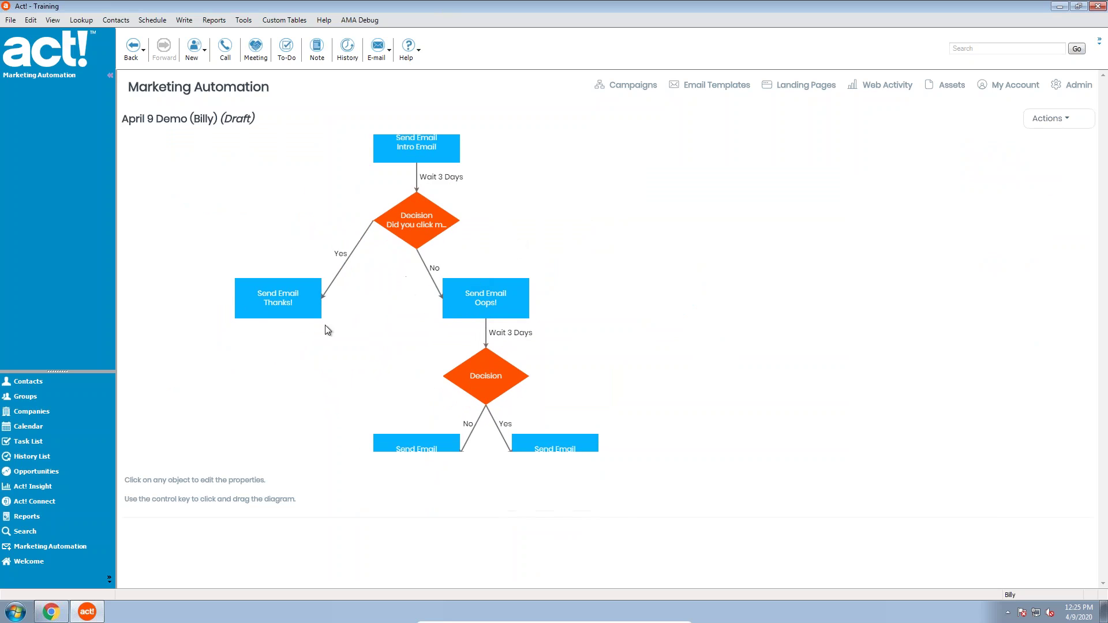
pyautogui.click(265, 317)
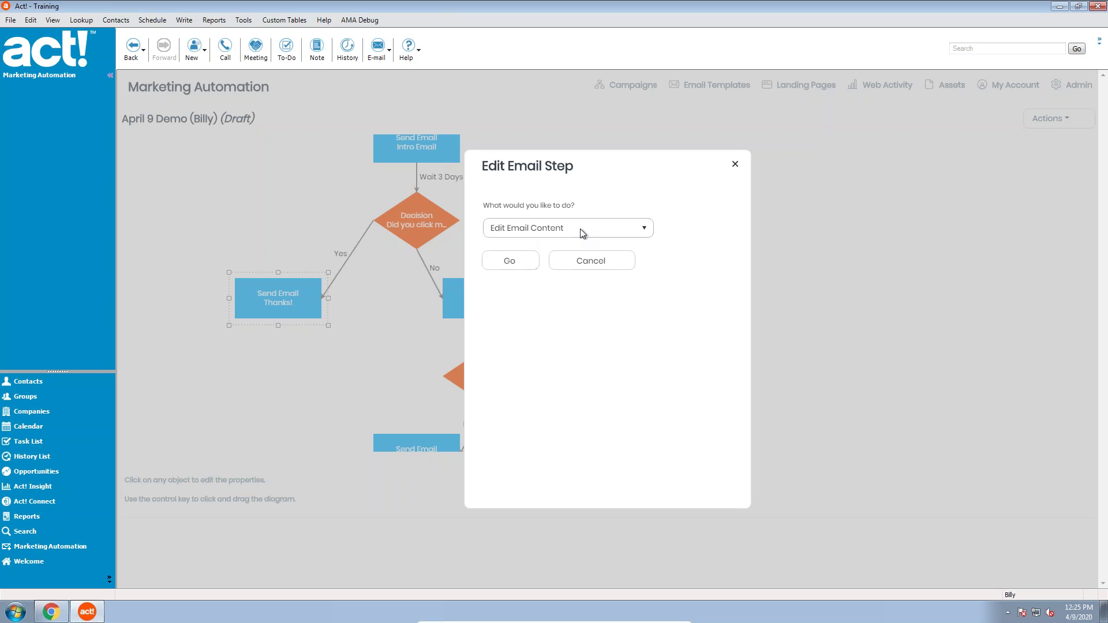
pyautogui.click(513, 263)
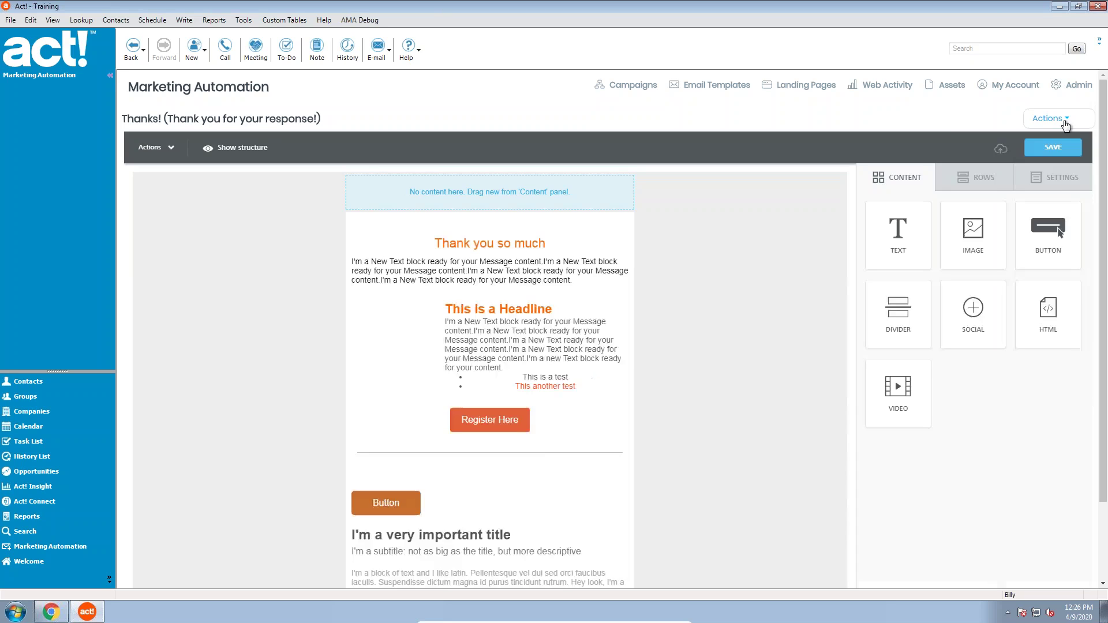
pyautogui.click(1064, 120)
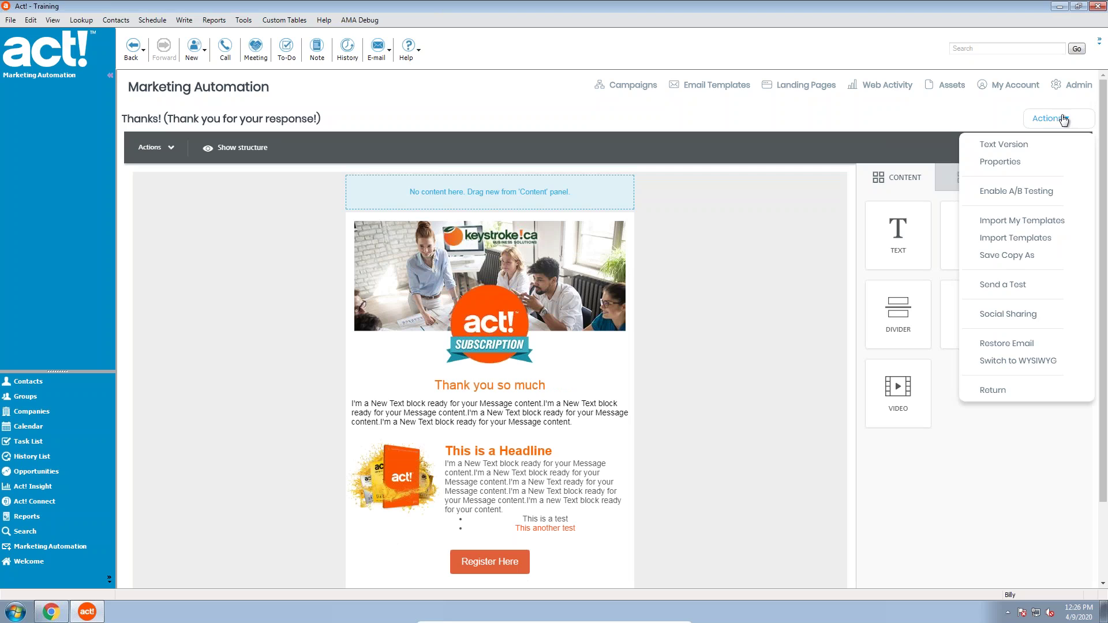
pyautogui.click(994, 164)
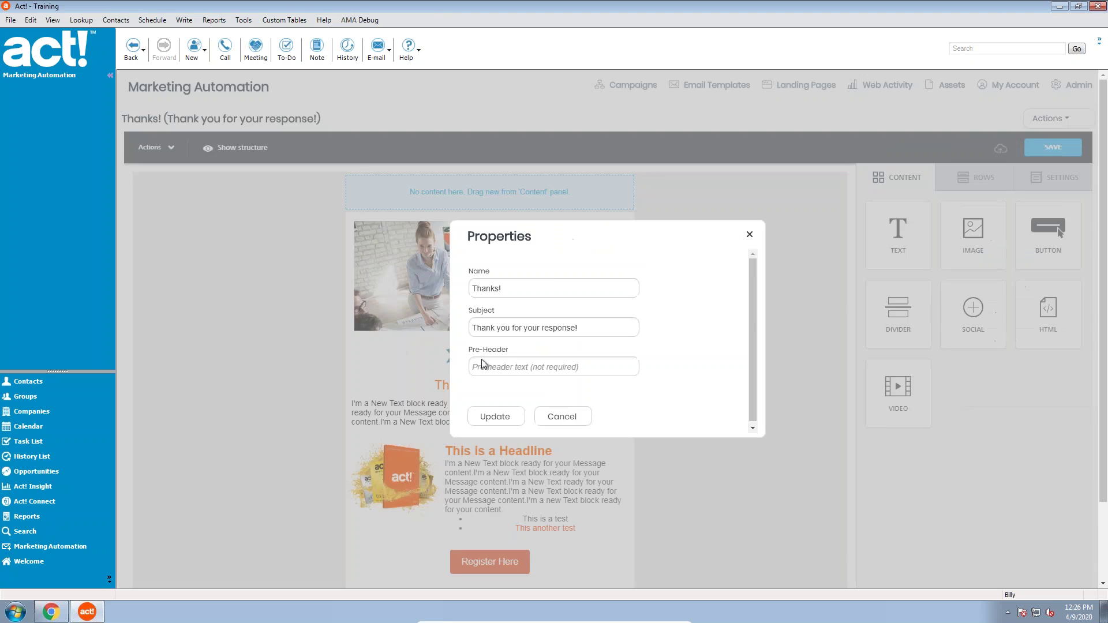
pyautogui.click(488, 417)
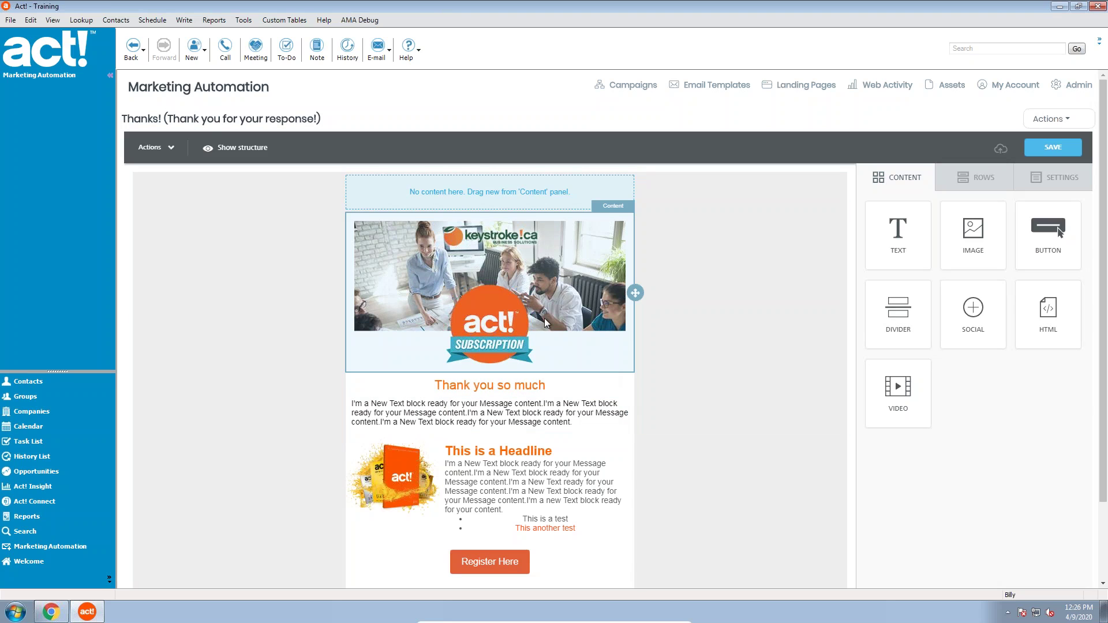
pyautogui.click(1062, 119)
pyautogui.click(1064, 119)
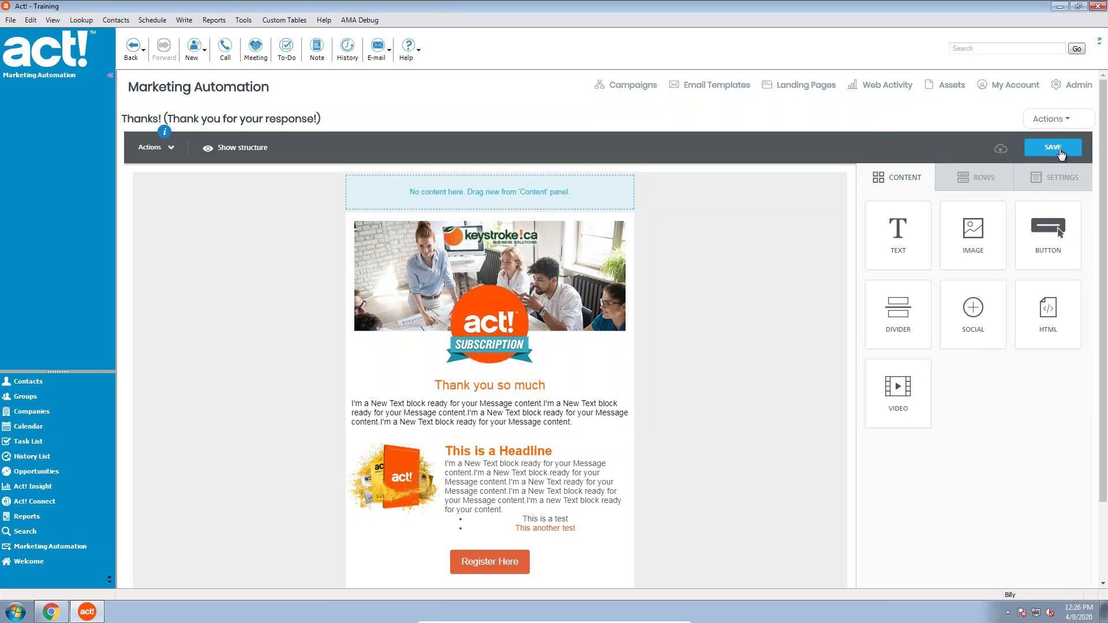
# Save the "Thanks!" email with its updated heading
pyautogui.click(1040, 151)
pyautogui.click(1062, 119)
pyautogui.click(1009, 393)
pyautogui.click(1057, 119)
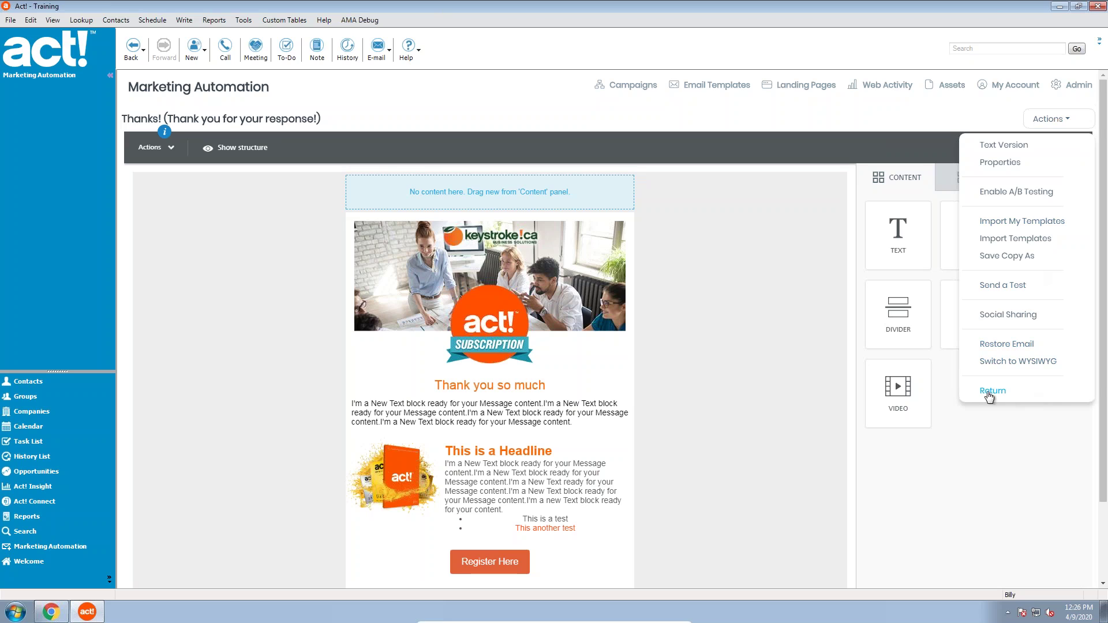
pyautogui.click(1029, 396)
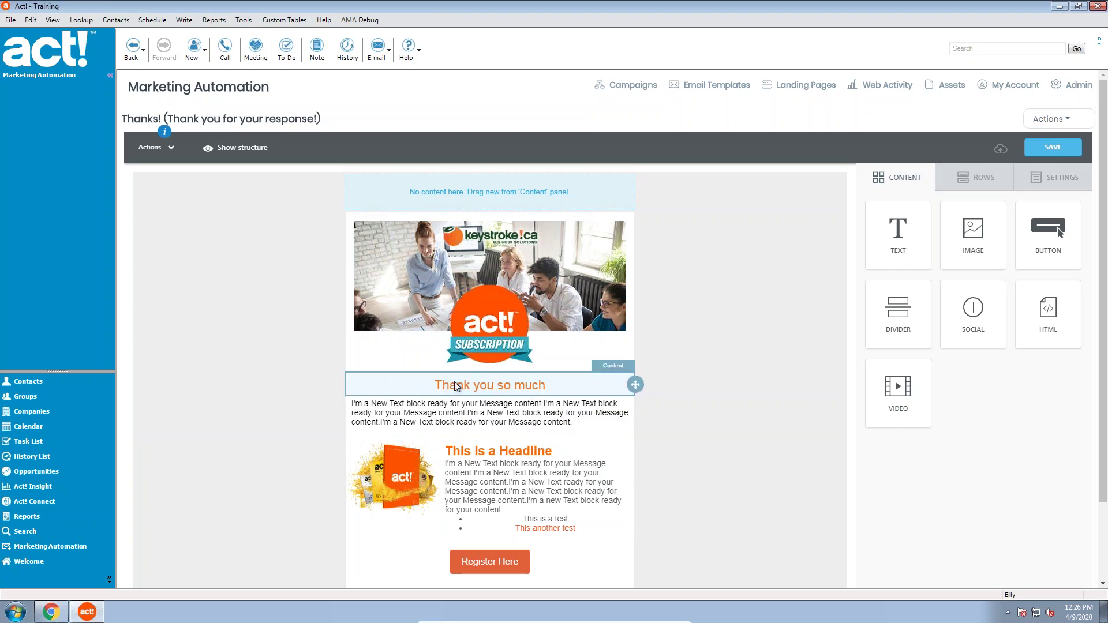
# Replace the placeholder paragraph under the heading with the copied message beginning "Thanks for being a part of our community!"
pyautogui.click(497, 416)
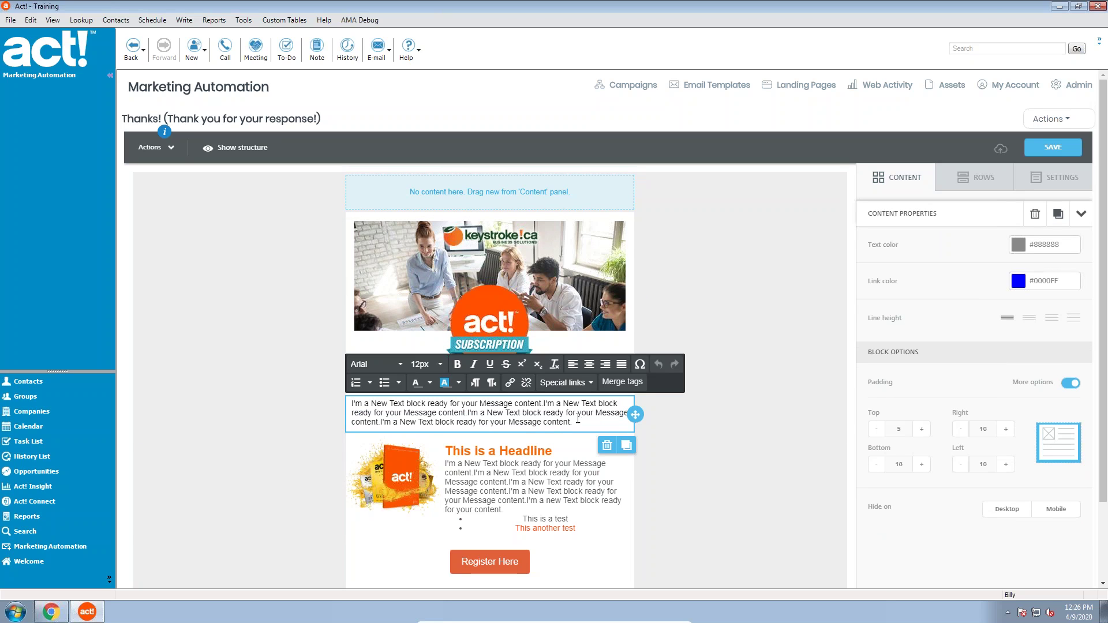
pyautogui.hotkey('ctrl', 'a')
pyautogui.rightClick(554, 418)
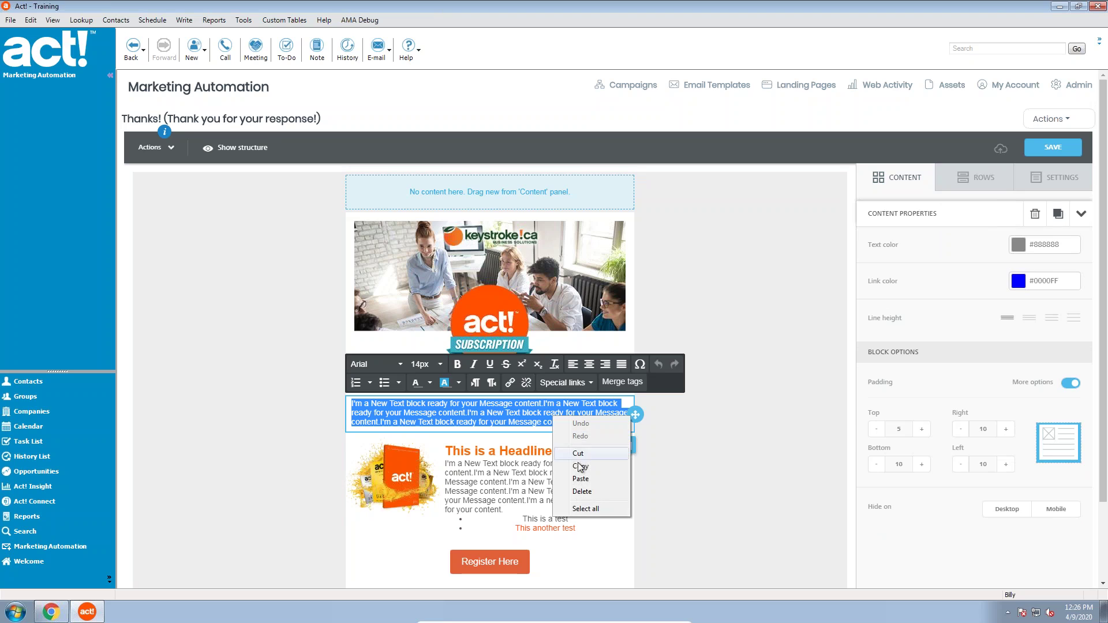
pyautogui.click(581, 479)
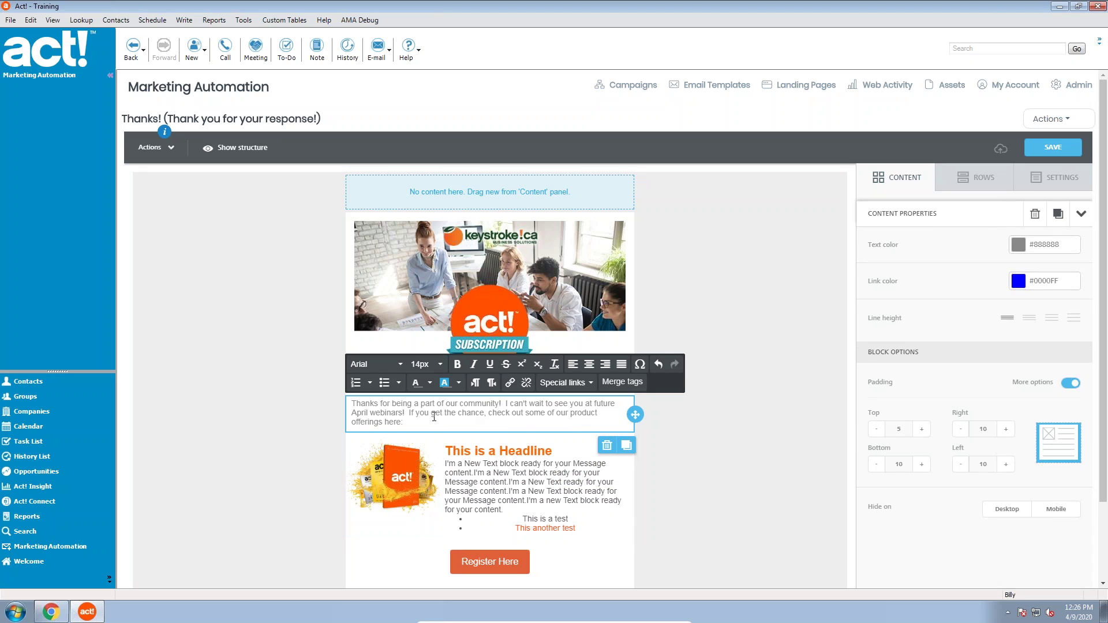
# Format the thank-you paragraph as bold, 15px text in black (#000000)
pyautogui.moveTo(404, 422); pyautogui.dragTo(351, 400)
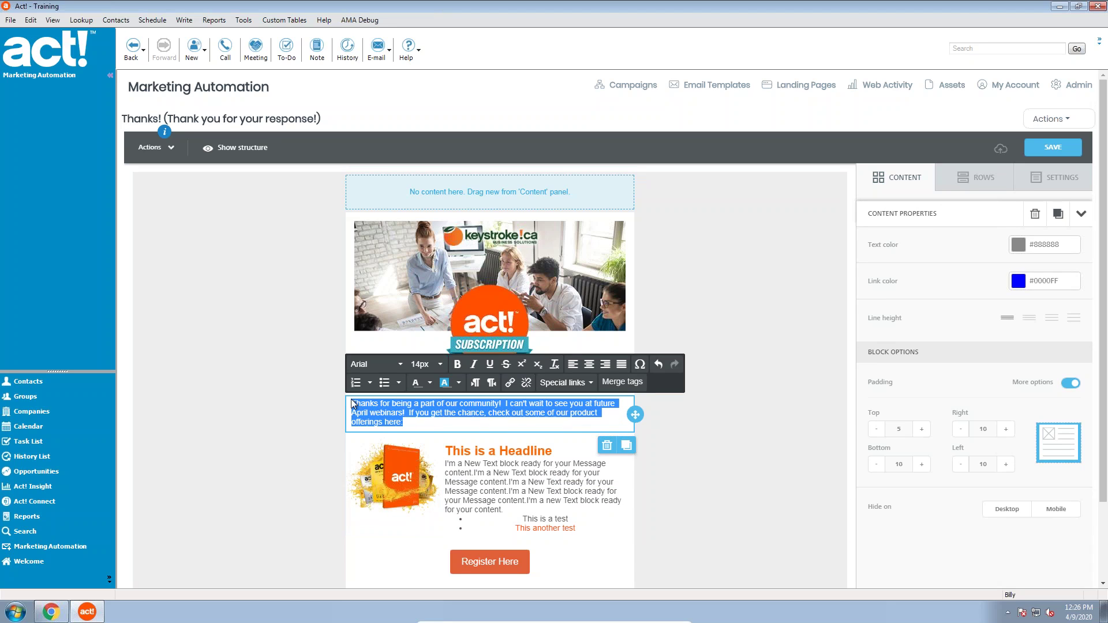
pyautogui.click(457, 364)
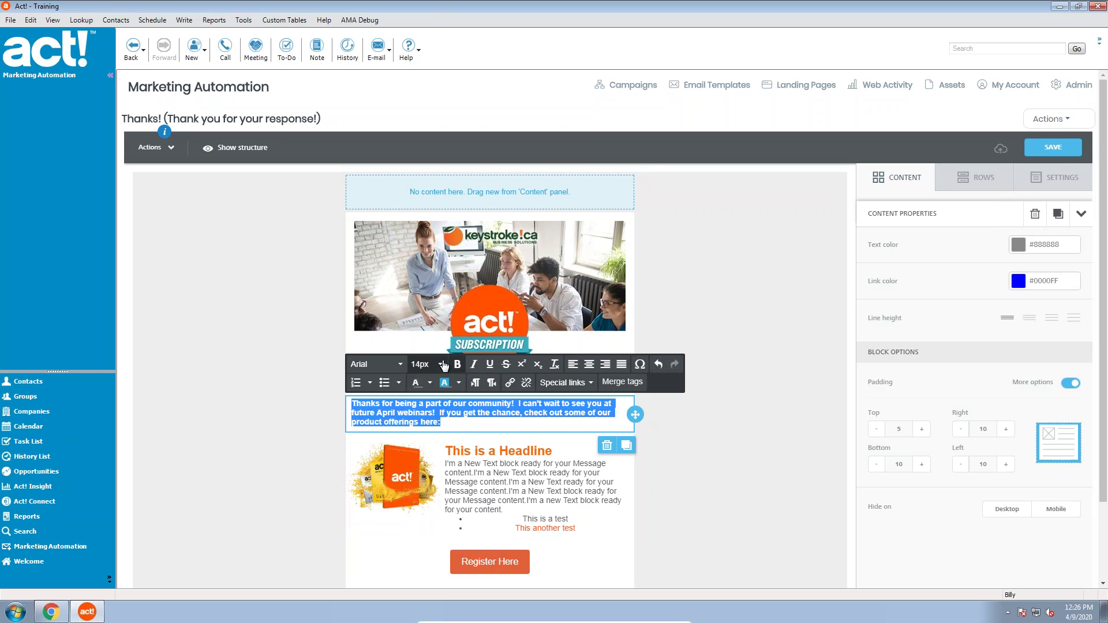
pyautogui.click(443, 364)
pyautogui.click(437, 503)
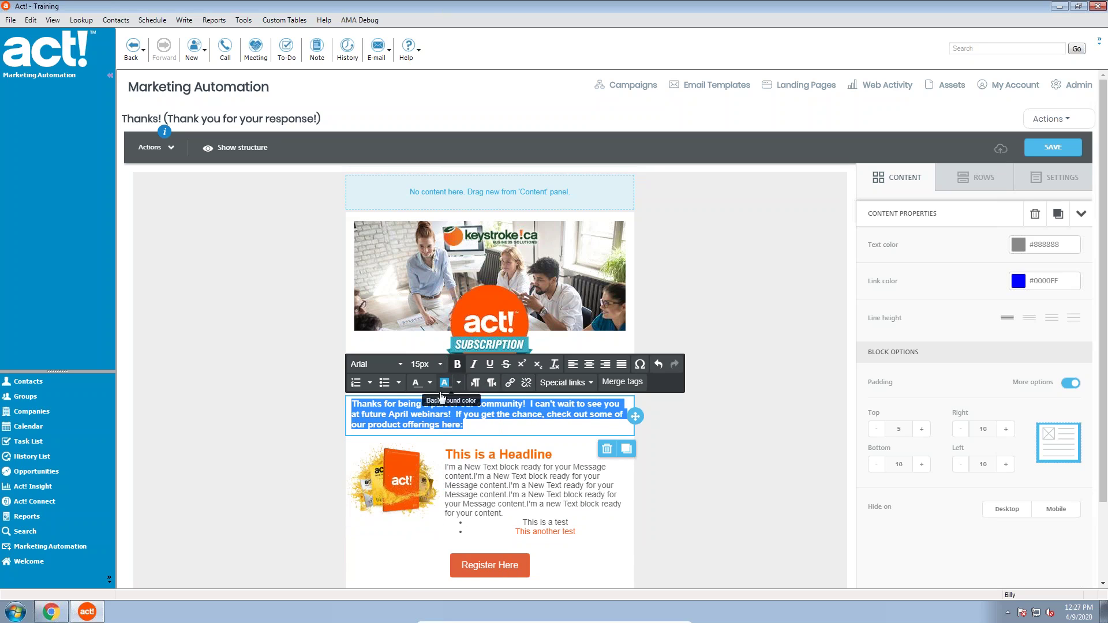
pyautogui.click(1035, 243)
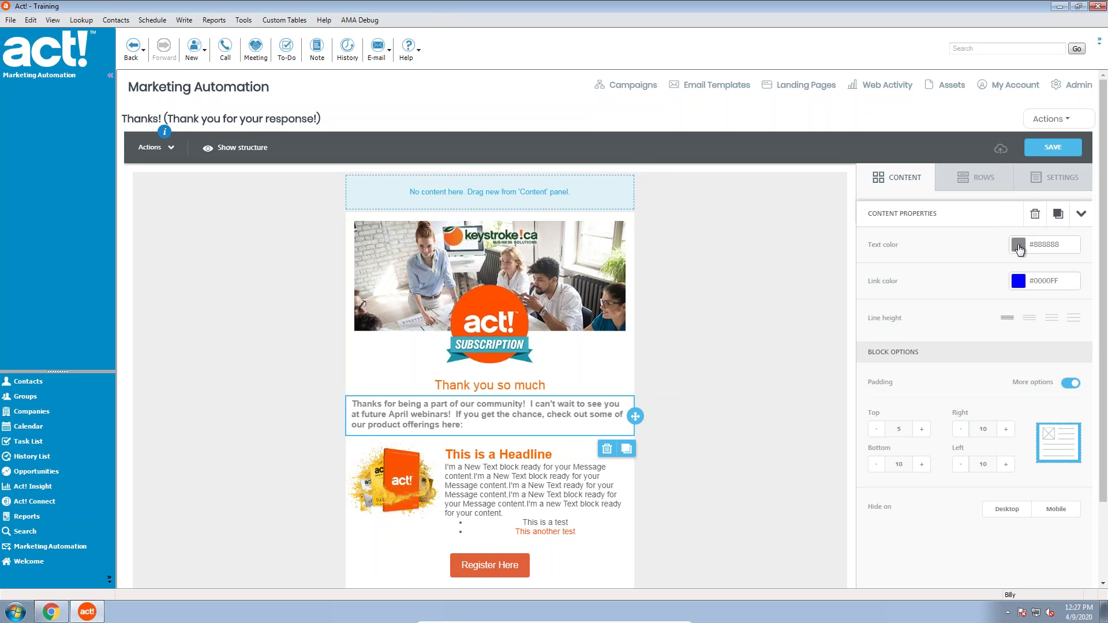
pyautogui.click(930, 266)
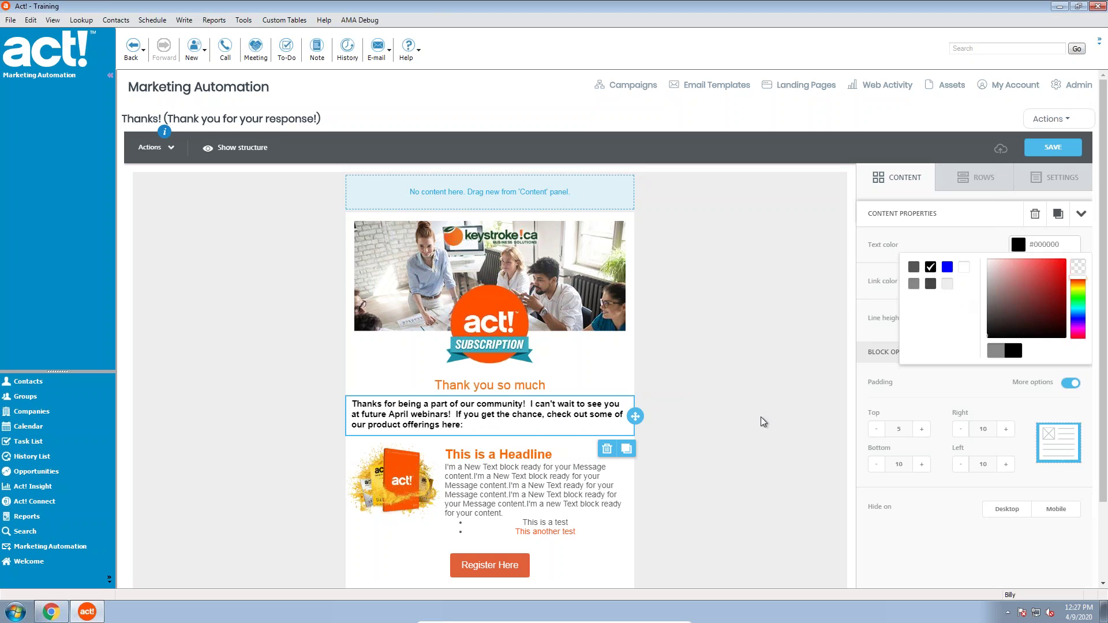
pyautogui.click(762, 418)
pyautogui.click(537, 407)
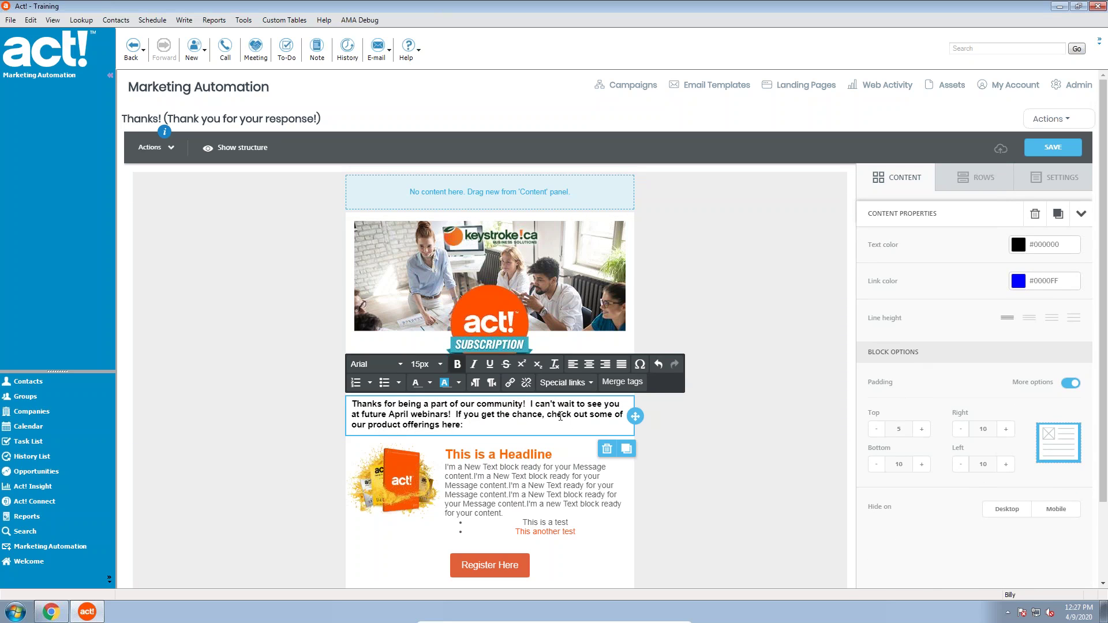
pyautogui.hotkey('shift', 'Right')
pyautogui.hotkey('shift', 'Right')
pyautogui.hotkey('shift', 'Right')
pyautogui.hotkey('shift', 'Right')
pyautogui.hotkey('shift', 'Right')
pyautogui.hotkey('shift', 'Right')
pyautogui.hotkey('shift', 'Right')
pyautogui.hotkey('shift', 'Right')
pyautogui.hotkey('shift', 'Right')
pyautogui.hotkey('shift', 'Right')
pyautogui.hotkey('shift', 'Right')
pyautogui.hotkey('shift', 'Right')
pyautogui.hotkey('shift', 'Right')
pyautogui.hotkey('shift', 'Right')
pyautogui.hotkey('shift', 'Right')
pyautogui.hotkey('shift', 'Right')
pyautogui.hotkey('shift', 'Right')
pyautogui.hotkey('shift', 'Right')
pyautogui.hotkey('shift', 'Right')
pyautogui.hotkey('shift', 'Right')
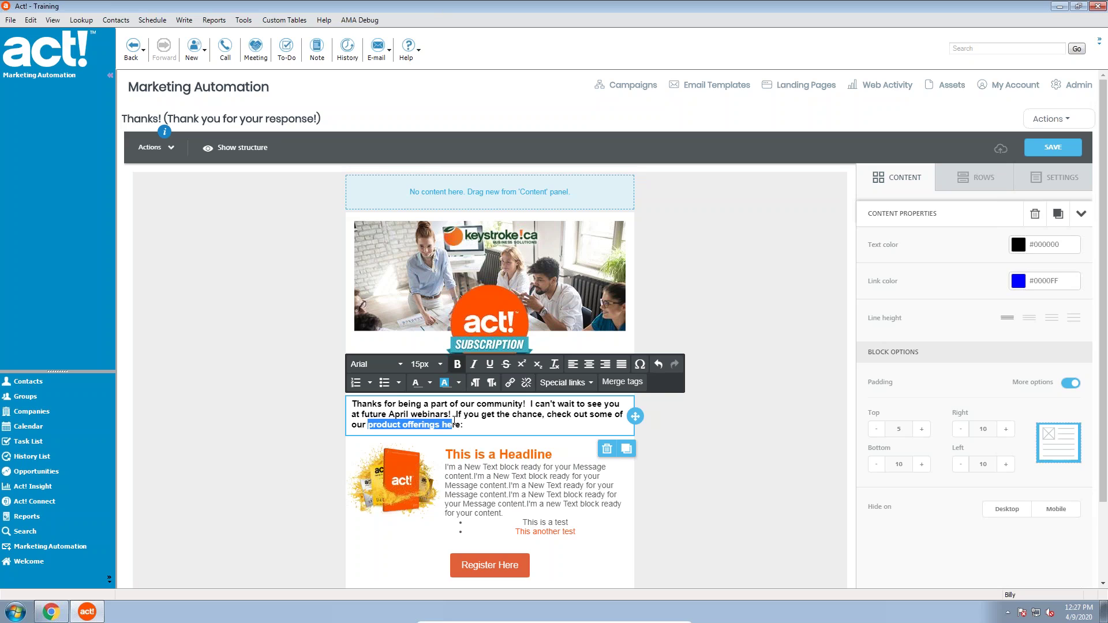
pyautogui.click(484, 423)
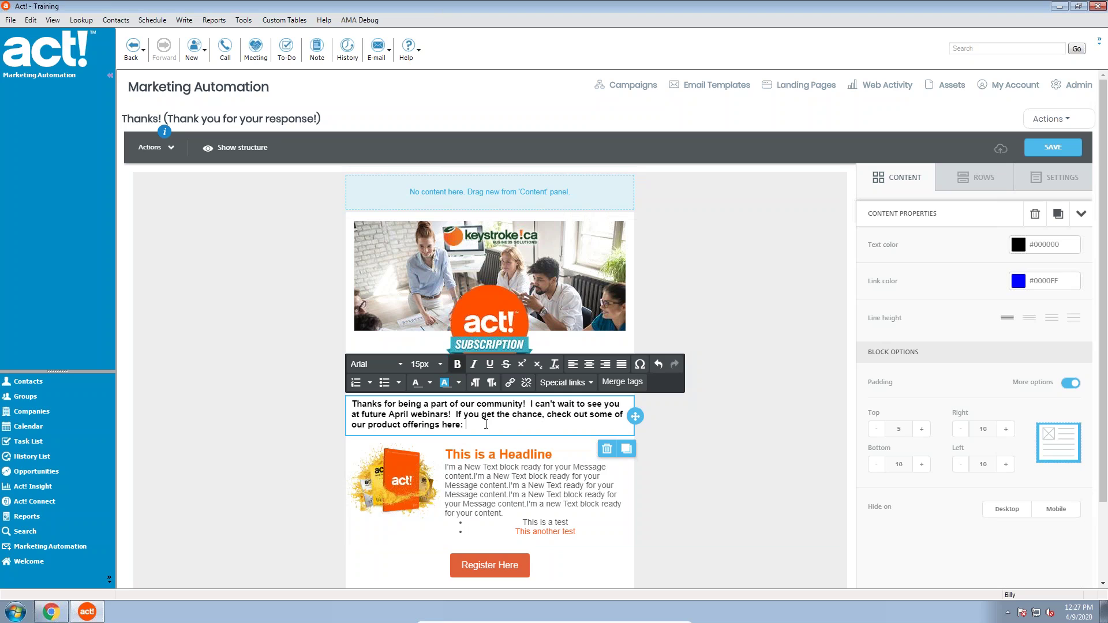
pyautogui.write('https://www.keystroke.ca/en/apps/more/index.html')
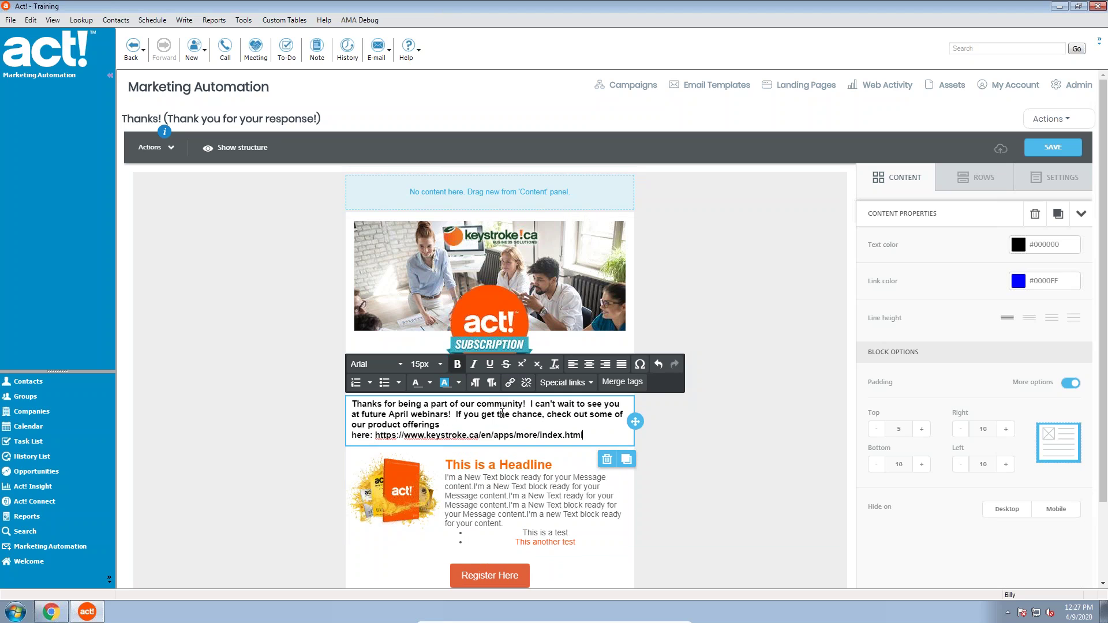
# Turn the added product offerings address into an underlined link to that same URL, opening in a new window
pyautogui.moveTo(375, 435); pyautogui.dragTo(583, 436)
pyautogui.hotkey('ctrl', 'c')
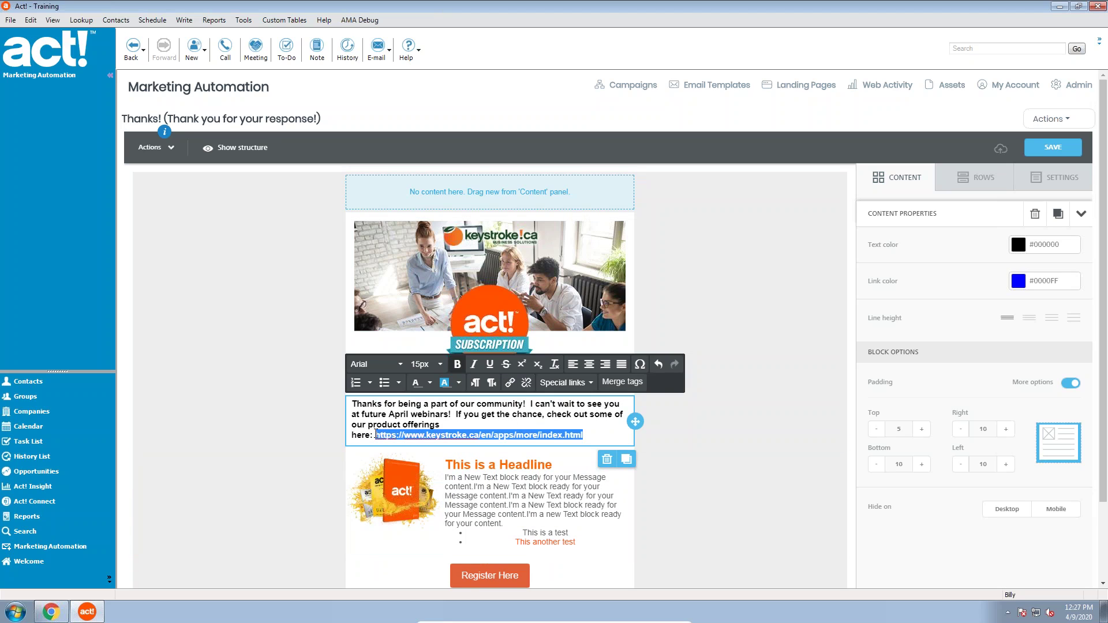
pyautogui.click(510, 383)
pyautogui.click(599, 302)
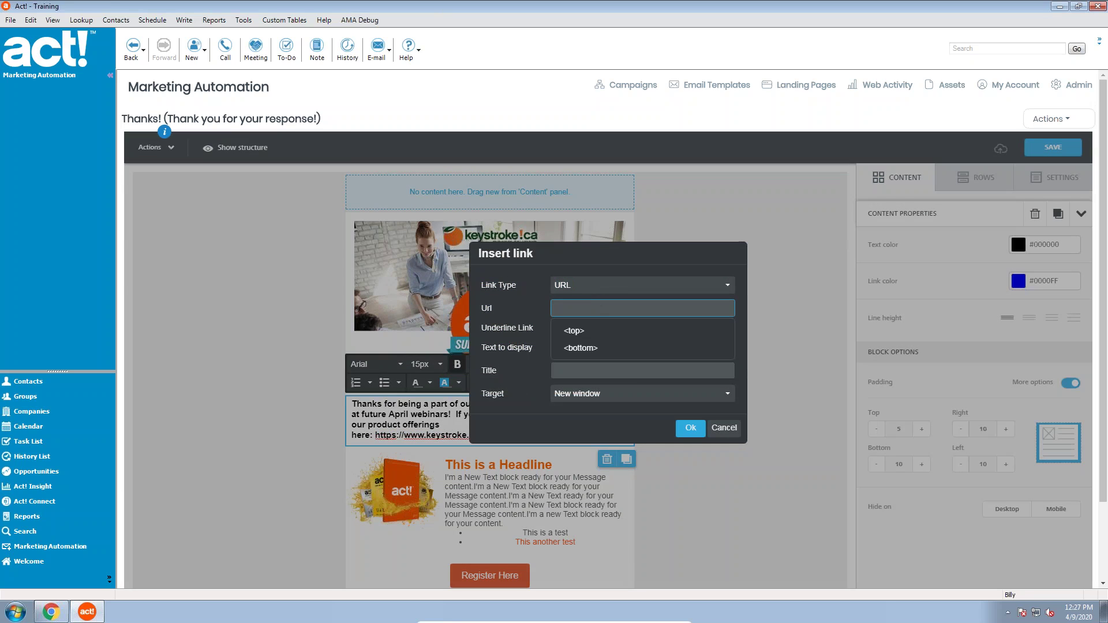
pyautogui.hotkey('ctrl', 'v')
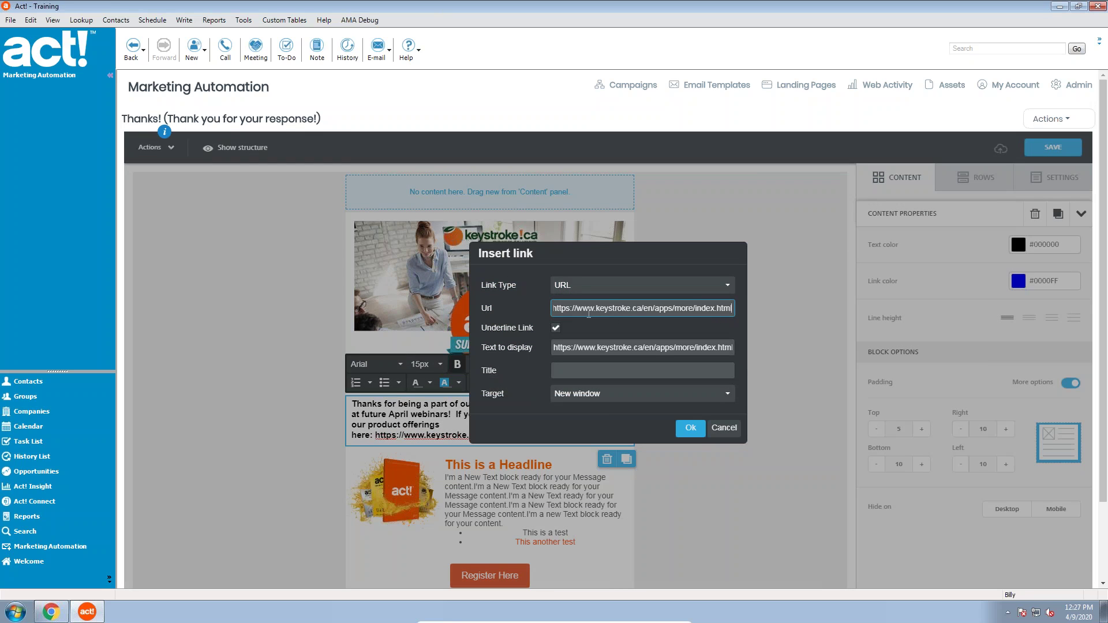
pyautogui.click(685, 434)
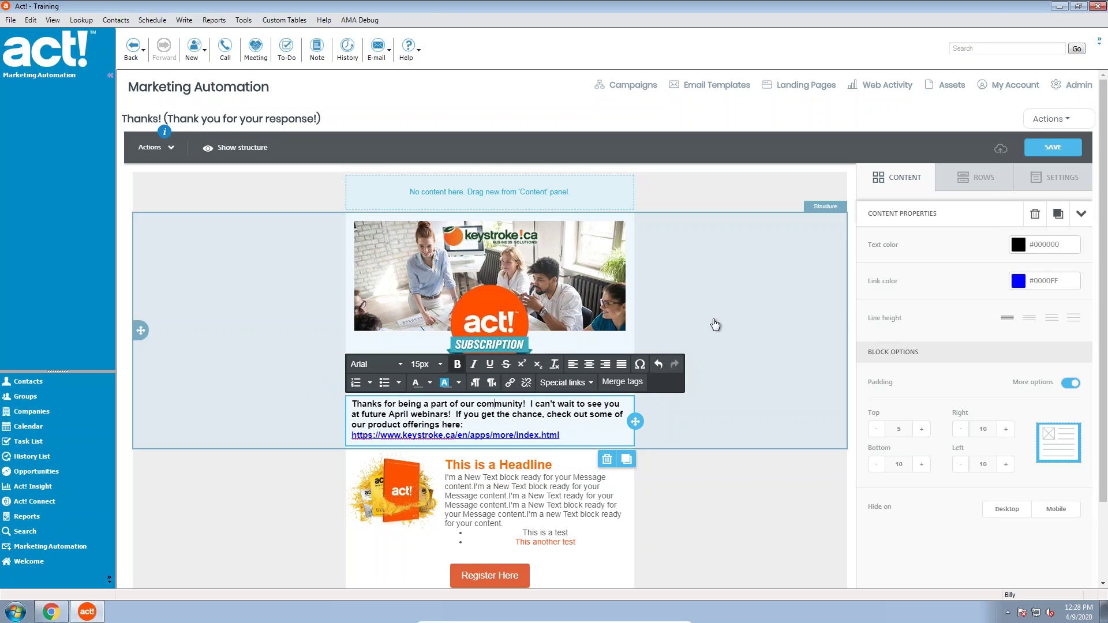
# Save the "Thanks!" email and return to the campaign diagram
pyautogui.click(767, 313)
pyautogui.click(762, 288)
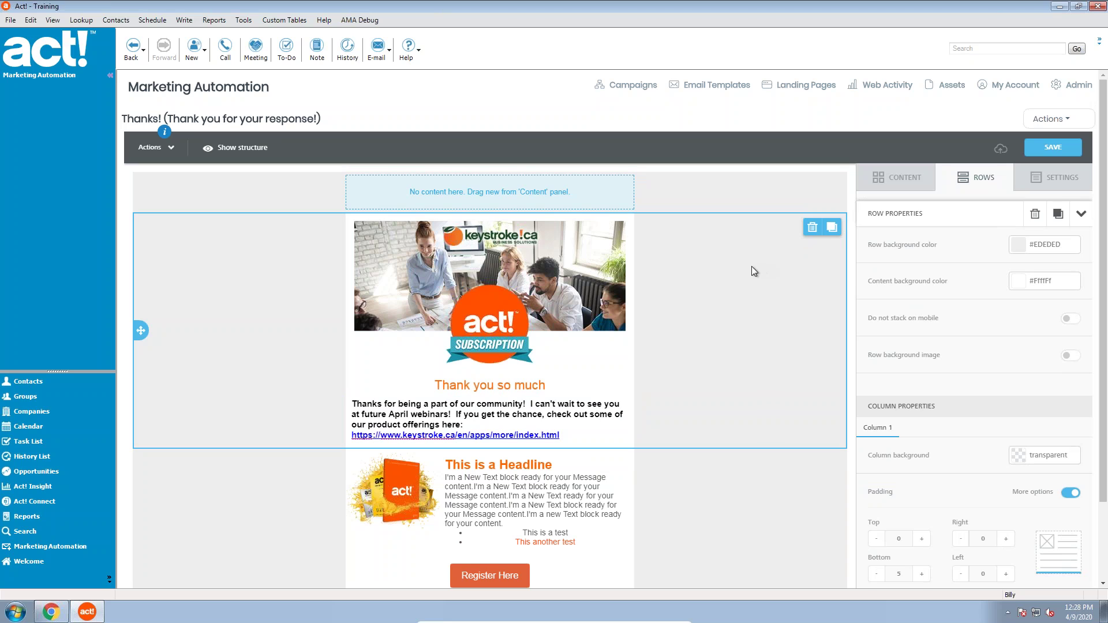
pyautogui.click(1053, 147)
pyautogui.click(1061, 121)
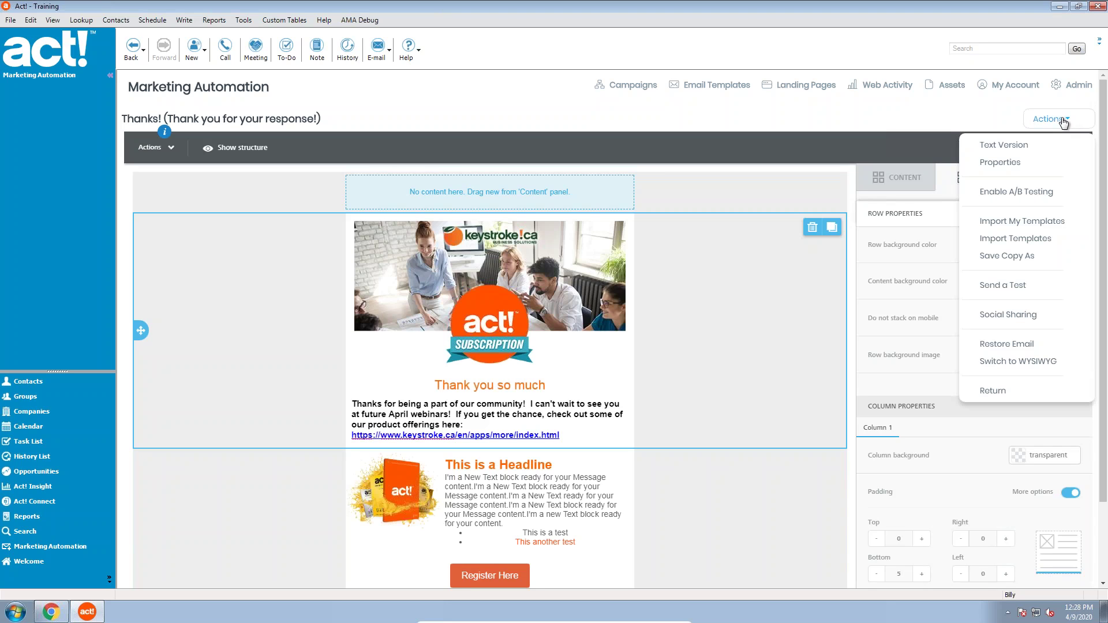
pyautogui.click(993, 392)
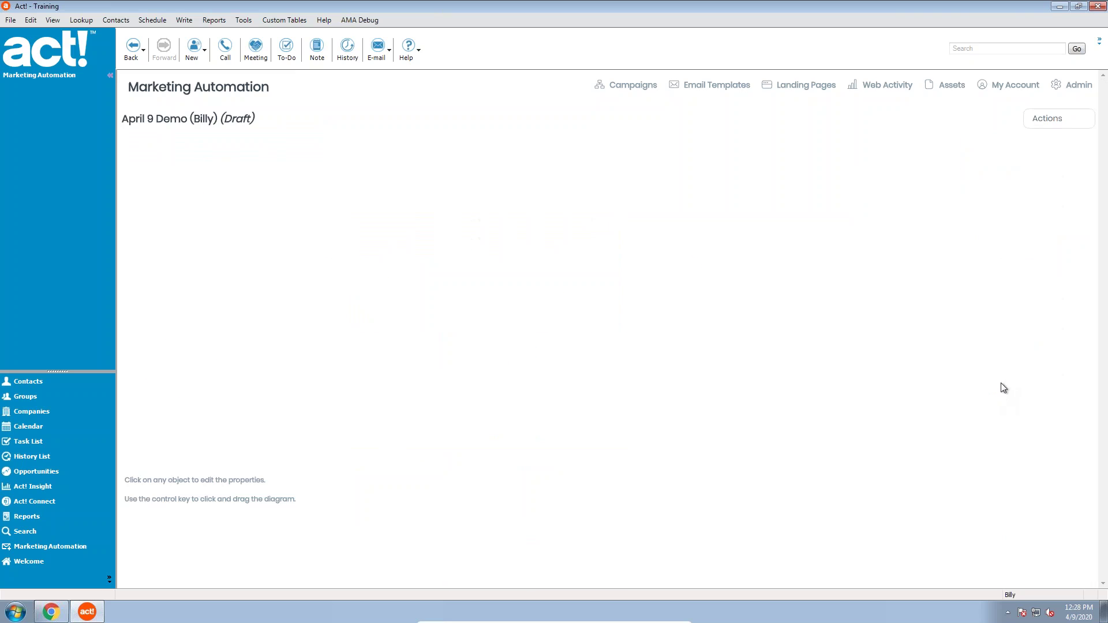
# Open the content of the "New Email Series" email on the Yes branch of the lower decision
pyautogui.moveTo(532, 440); pyautogui.dragTo(687, 214)
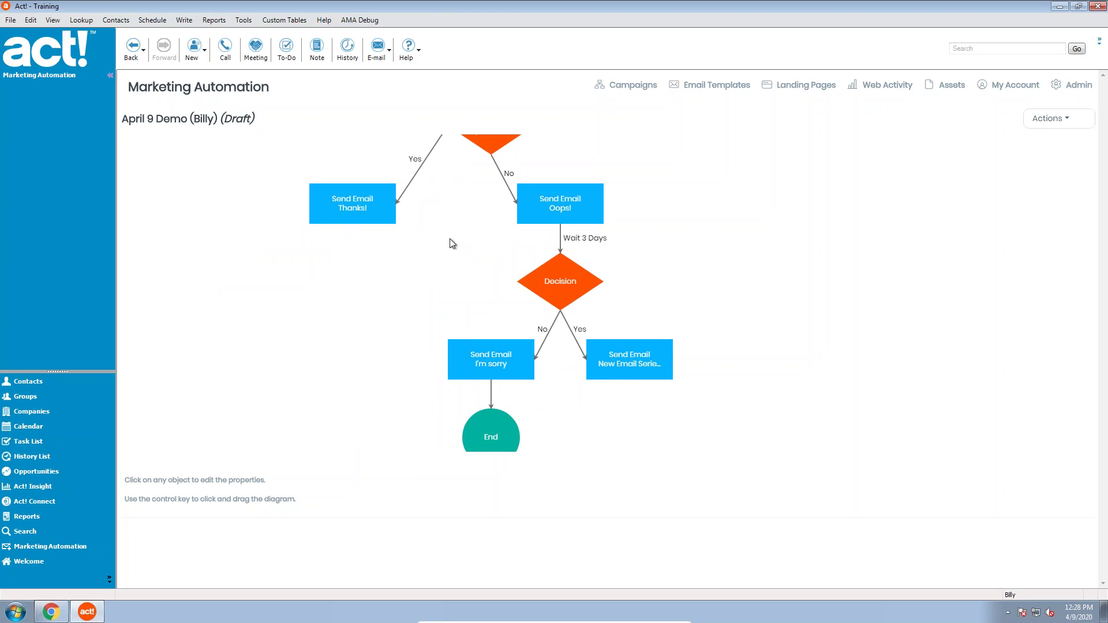
pyautogui.click(668, 331)
pyautogui.click(531, 231)
pyautogui.click(527, 267)
pyautogui.click(508, 259)
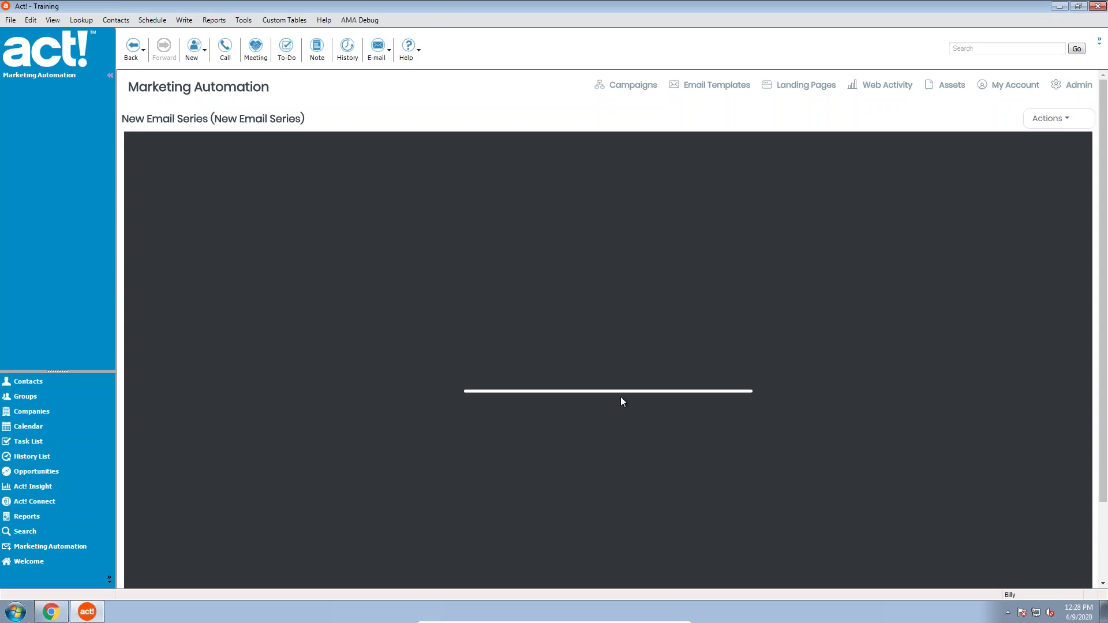
# Import the saved April Demo template into the "New Email Series" email
pyautogui.click(1063, 121)
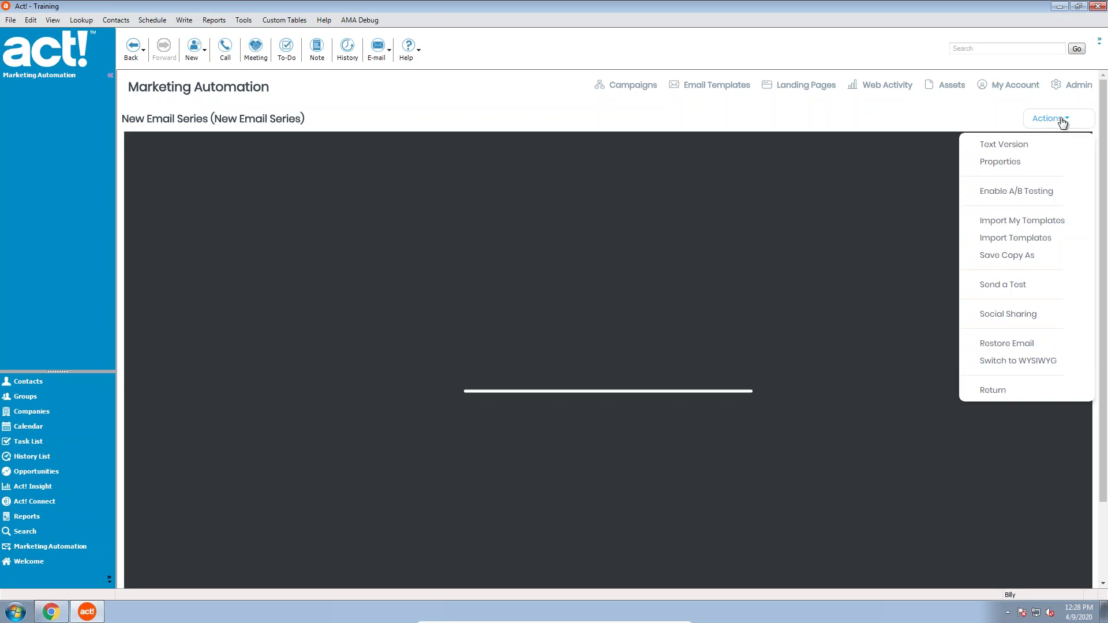
pyautogui.click(1040, 224)
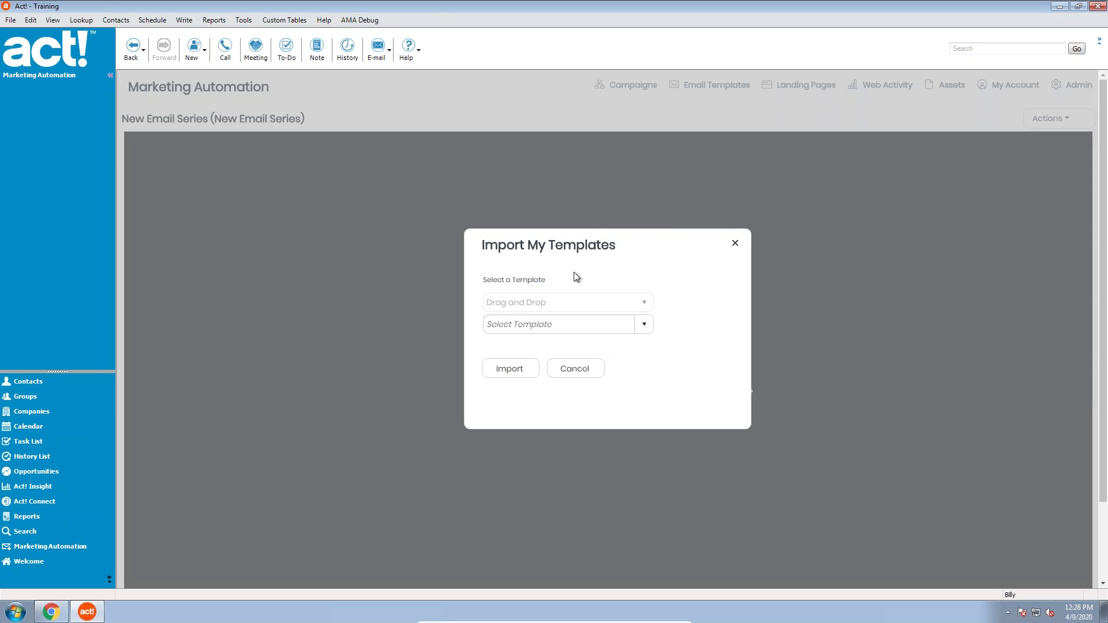
pyautogui.click(611, 331)
pyautogui.write('dom')
pyautogui.click(549, 347)
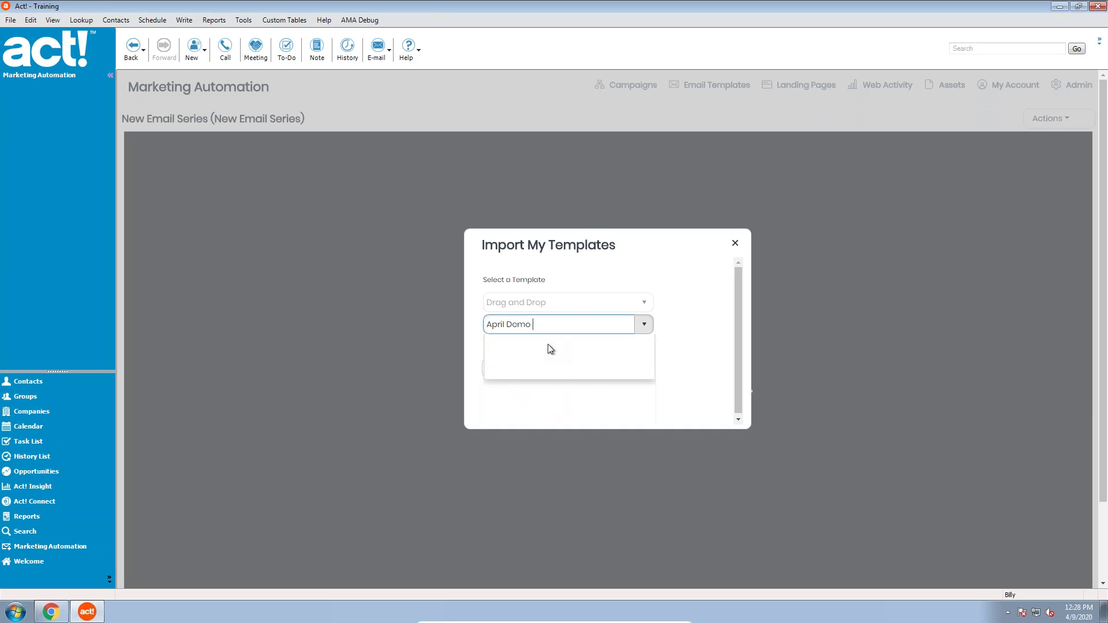
pyautogui.click(510, 369)
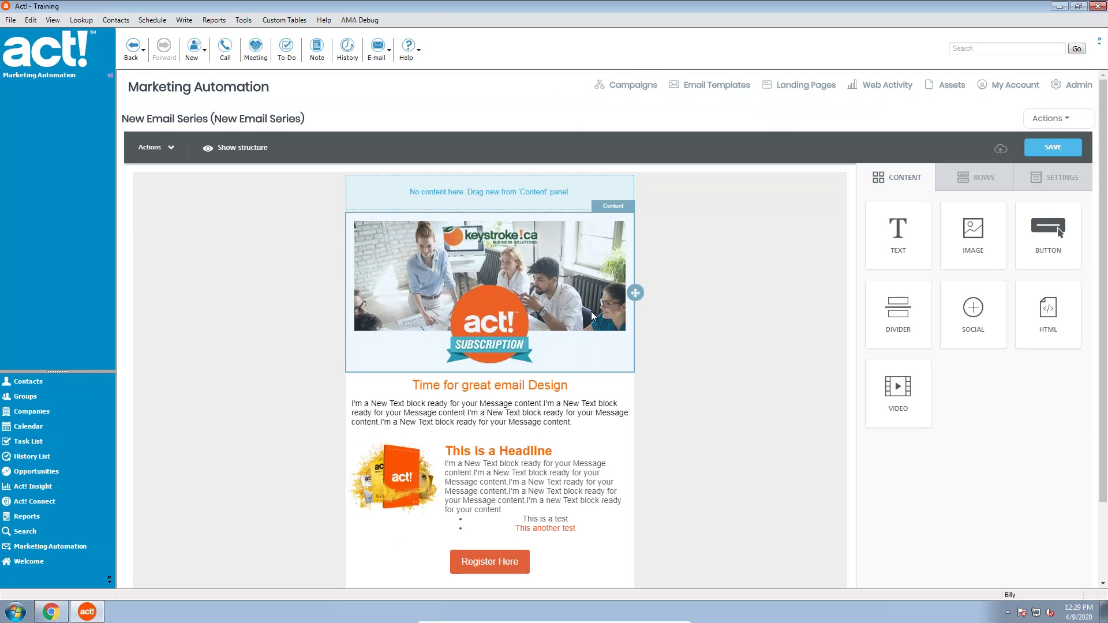
# Replace the heading "Time for great email Design" with "Thank you for joining us!"
pyautogui.click(399, 390)
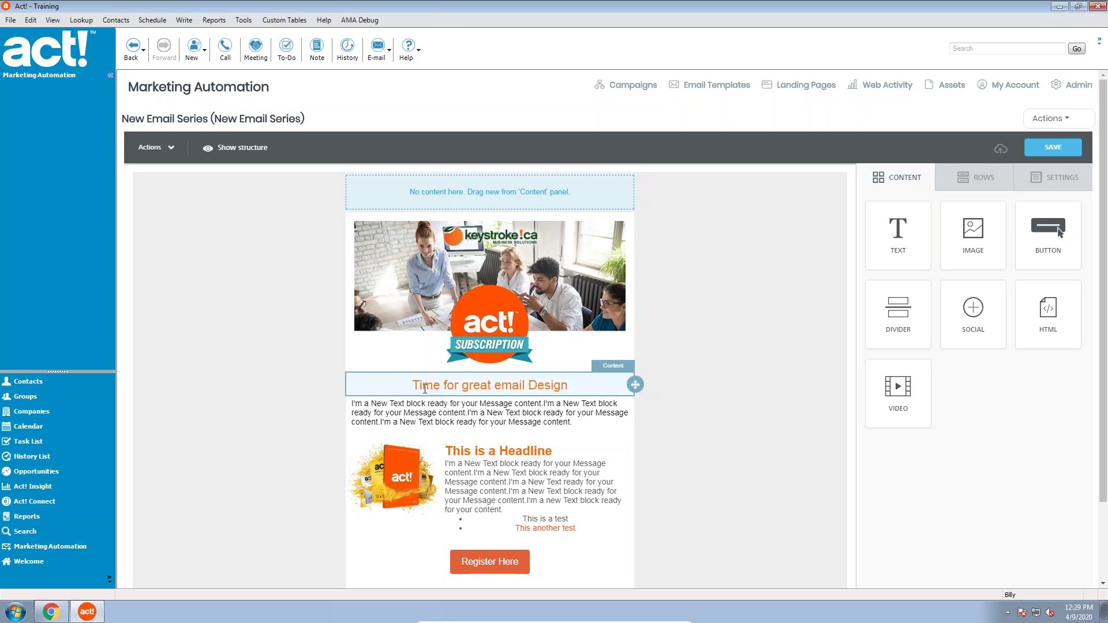
pyautogui.write('hank')
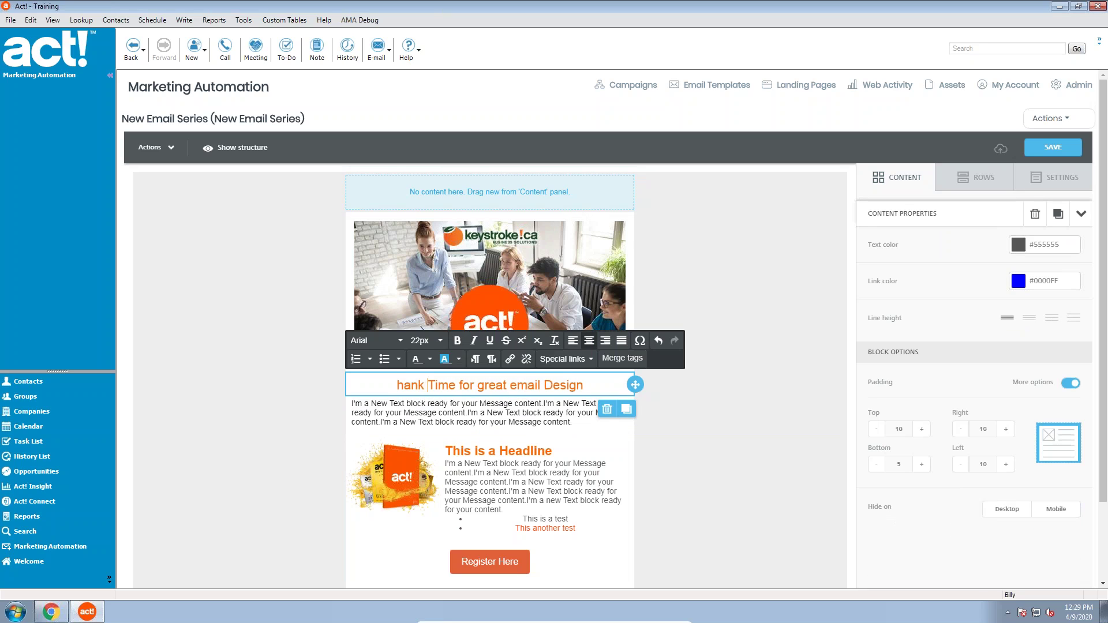
pyautogui.press('Delete')
pyautogui.write('T')
pyautogui.hotkey('shift', 'End')
pyautogui.press('Delete')
pyautogui.write('you for joining us!')
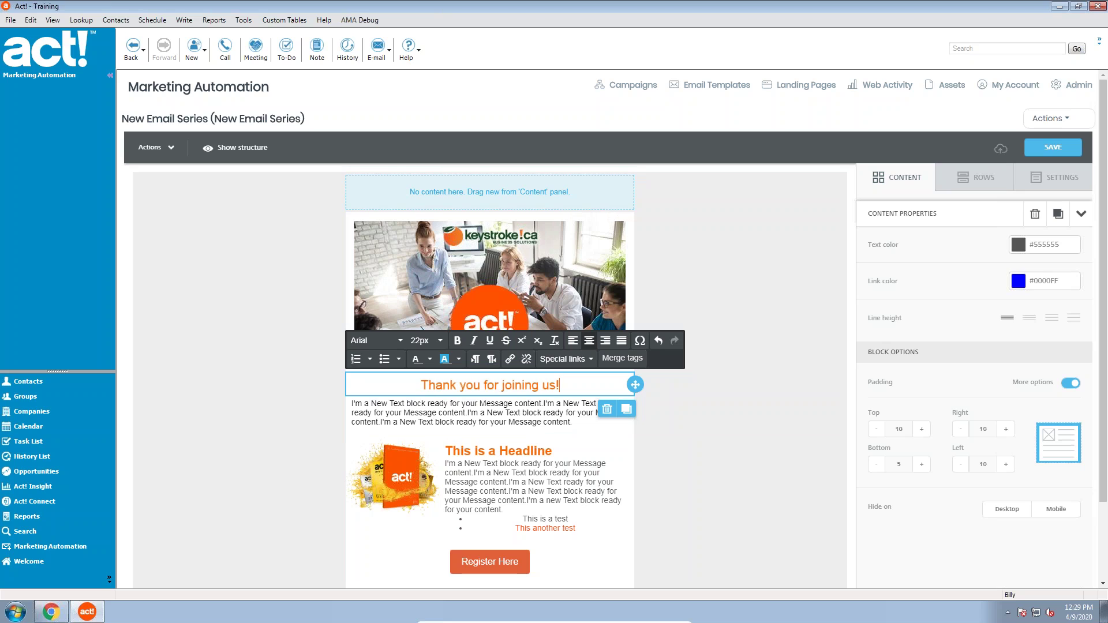
# Replace the placeholder paragraph with the copied invitation beginning "I'm writing to extend an offer of our FREE AMA Webinars for April 2020!"
pyautogui.click(437, 413)
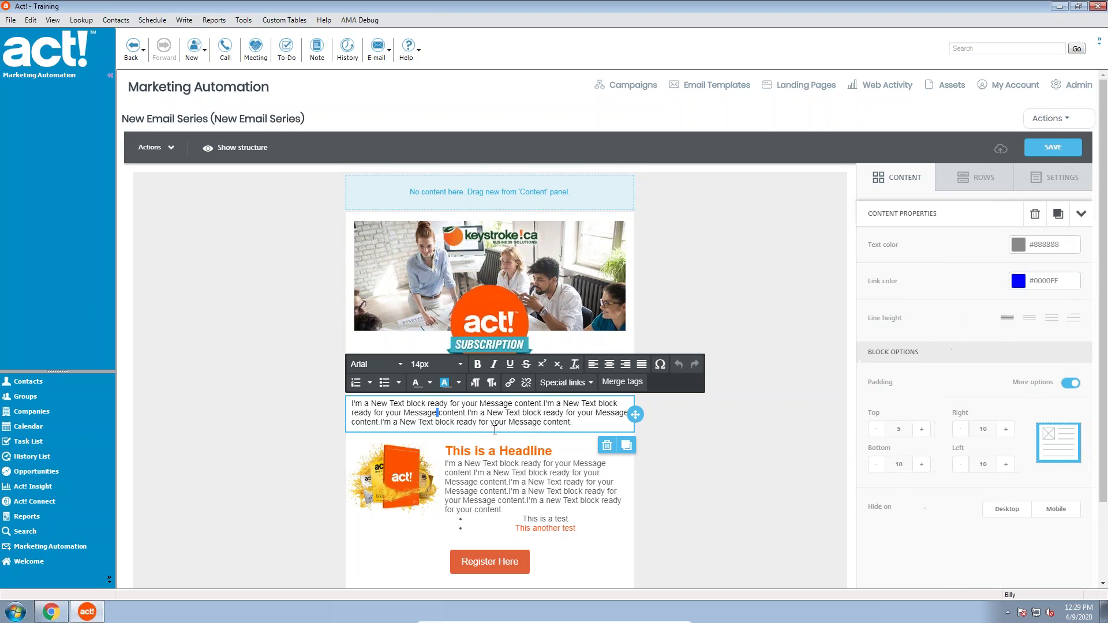
pyautogui.moveTo(575, 422); pyautogui.dragTo(353, 404)
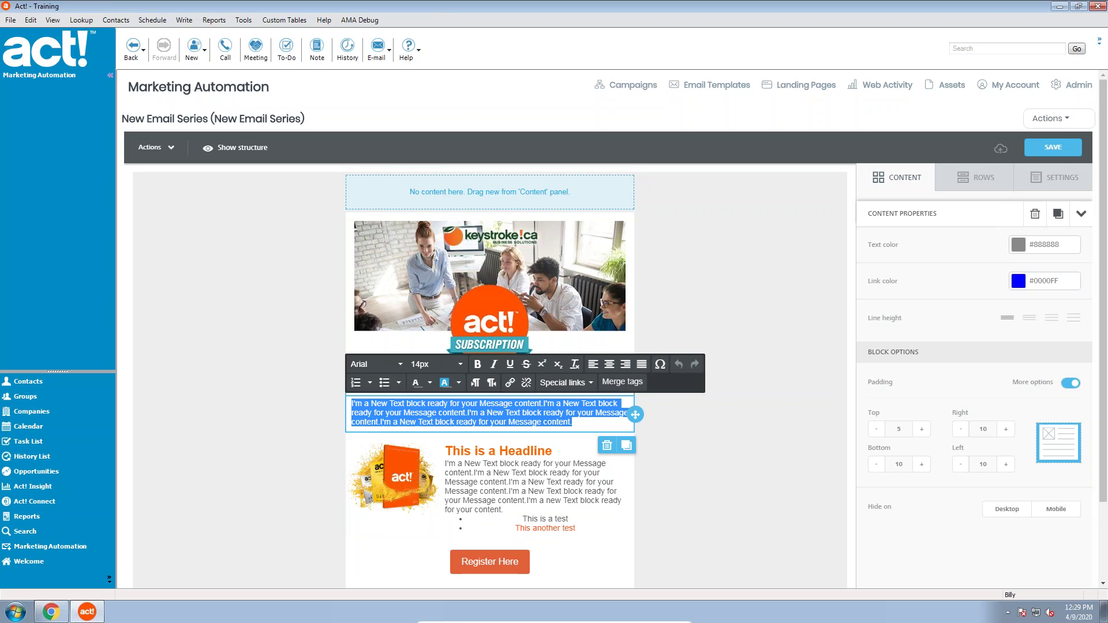
pyautogui.write("I'm writing to extend an offer of our FREE AMA Webinars for April 2020!  This Webinar is going on RIGHT NOW!  Come join us by signing up for our Webinars!")
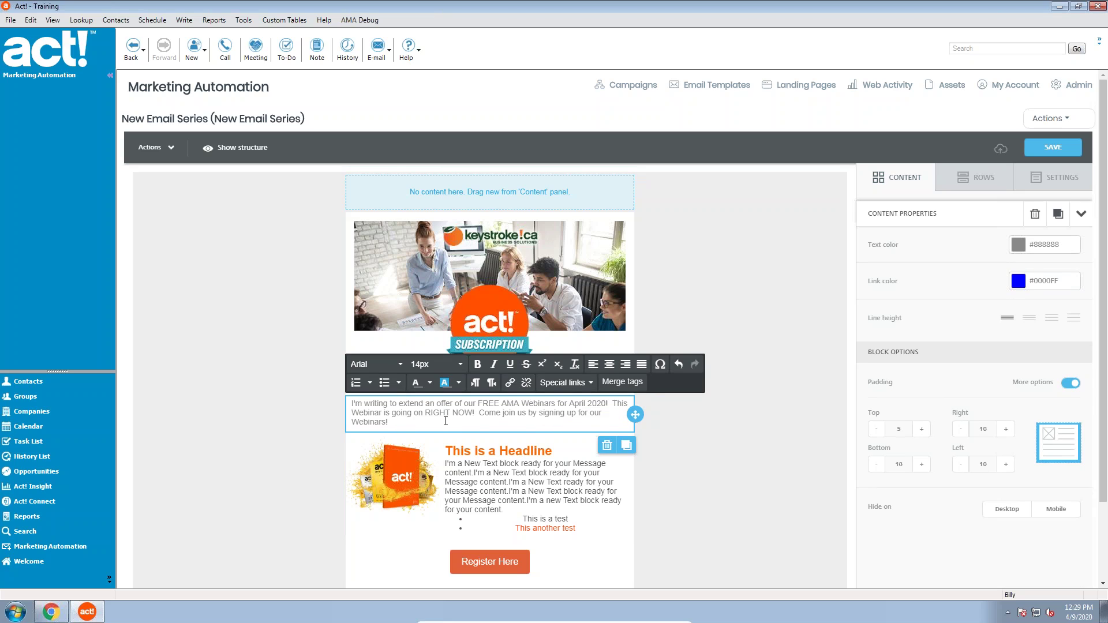
# Set the text color of the invitation paragraph below the heading to black (#000000)
pyautogui.moveTo(399, 426); pyautogui.dragTo(354, 403)
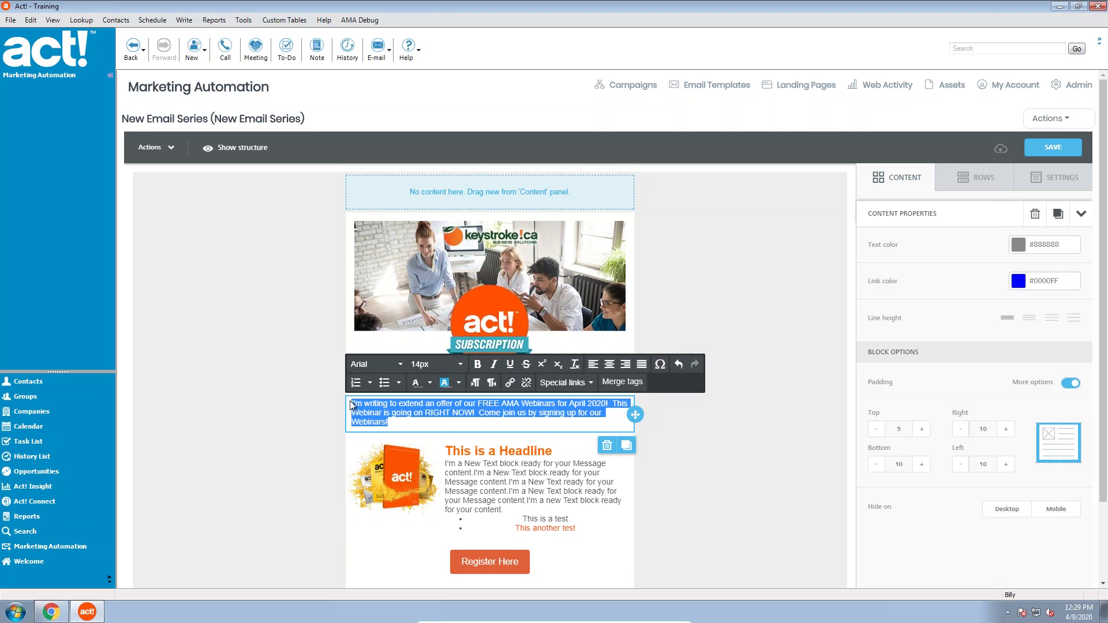
pyautogui.click(1023, 247)
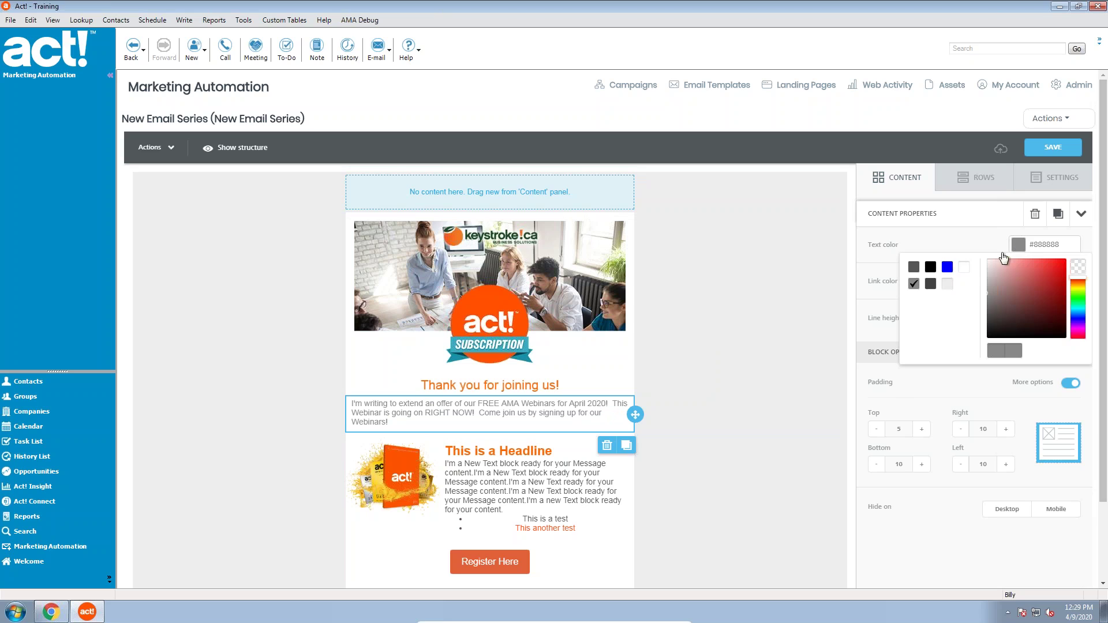
pyautogui.click(930, 267)
pyautogui.click(485, 405)
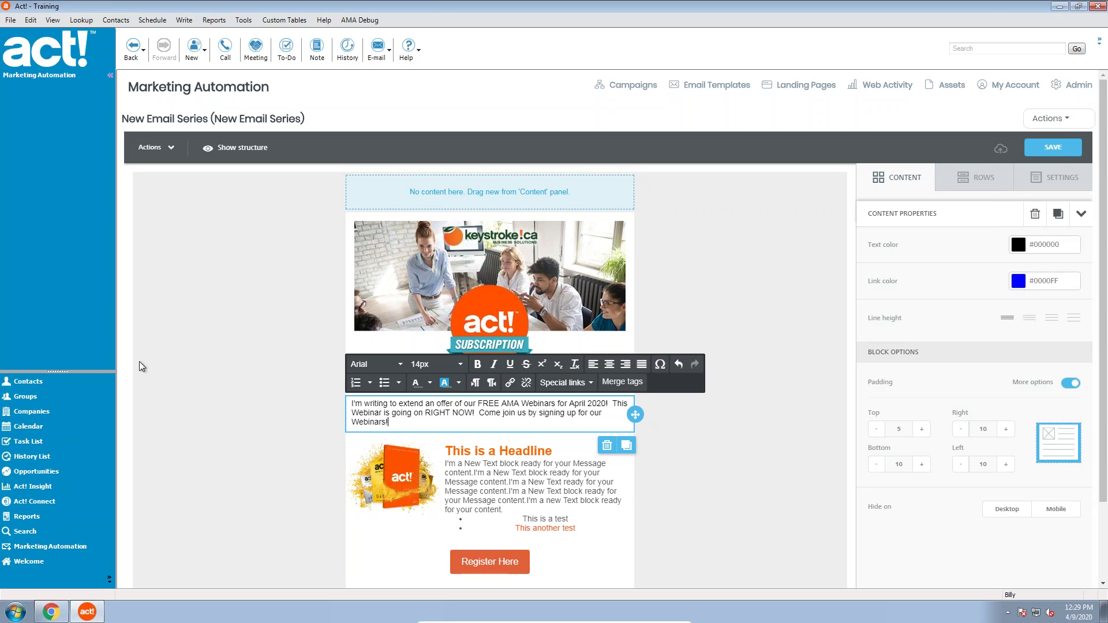
pyautogui.moveTo(393, 422); pyautogui.dragTo(351, 404)
pyautogui.rightClick(359, 411)
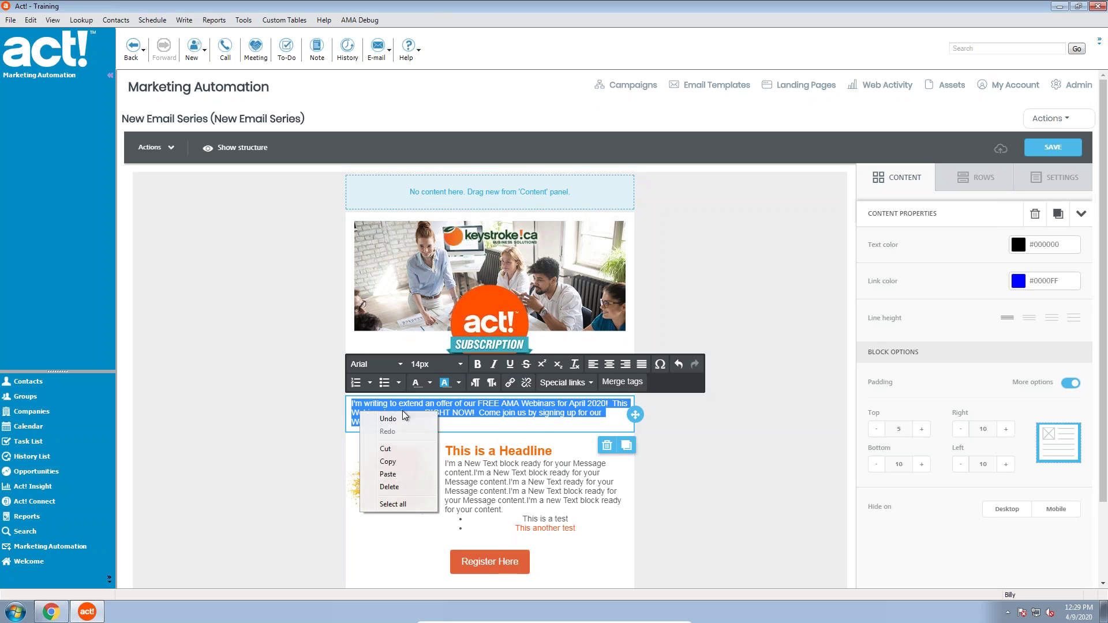
pyautogui.click(388, 474)
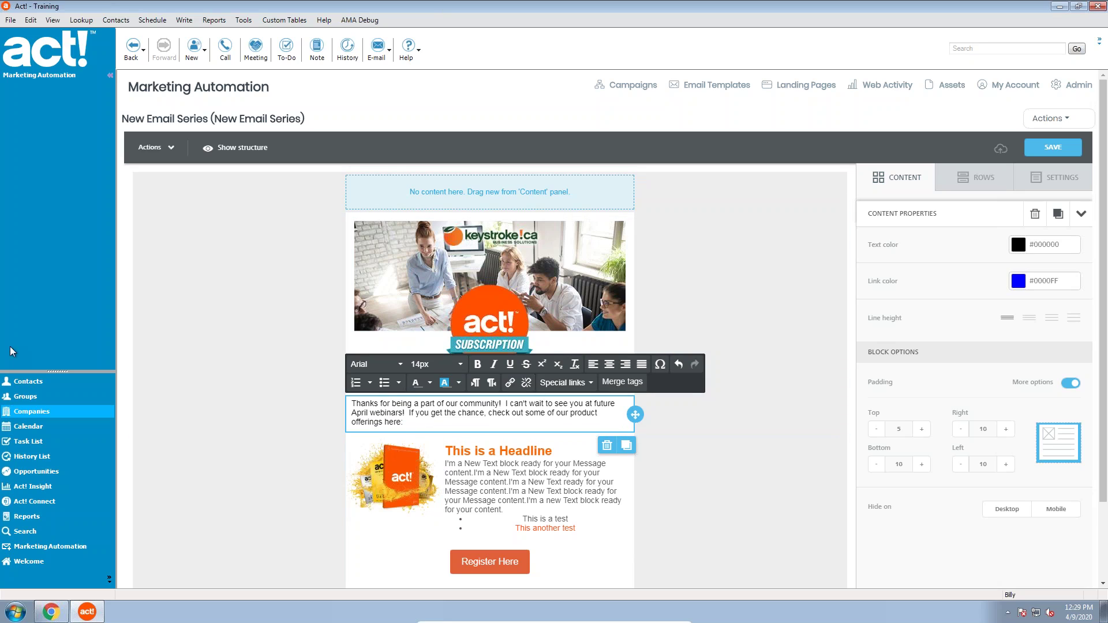
pyautogui.write('https://www.keystroke.ca/en/apps/more/index.html')
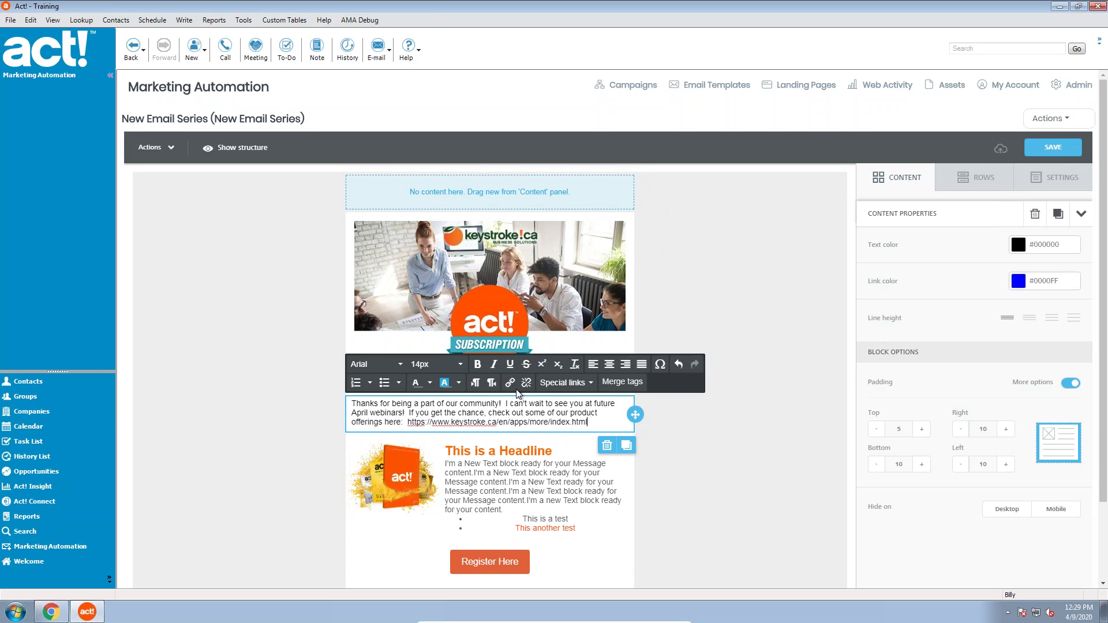
# Turn the keystroke.ca address in the paragraph into an underlined URL link that opens in a new window, and save the email
pyautogui.doubleClick(406, 425)
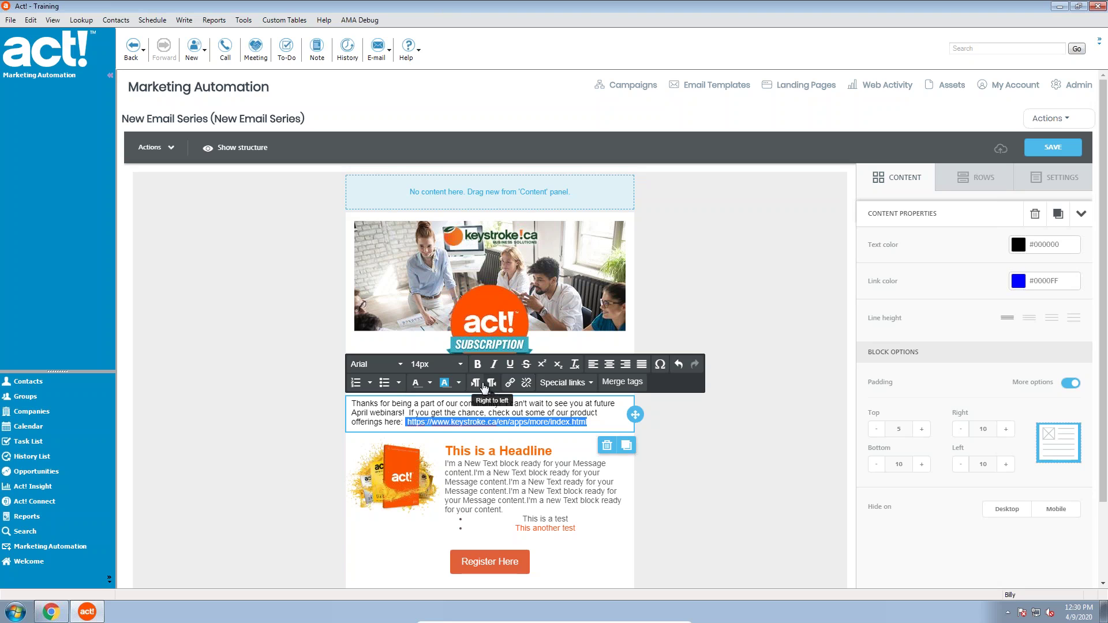
pyautogui.click(513, 383)
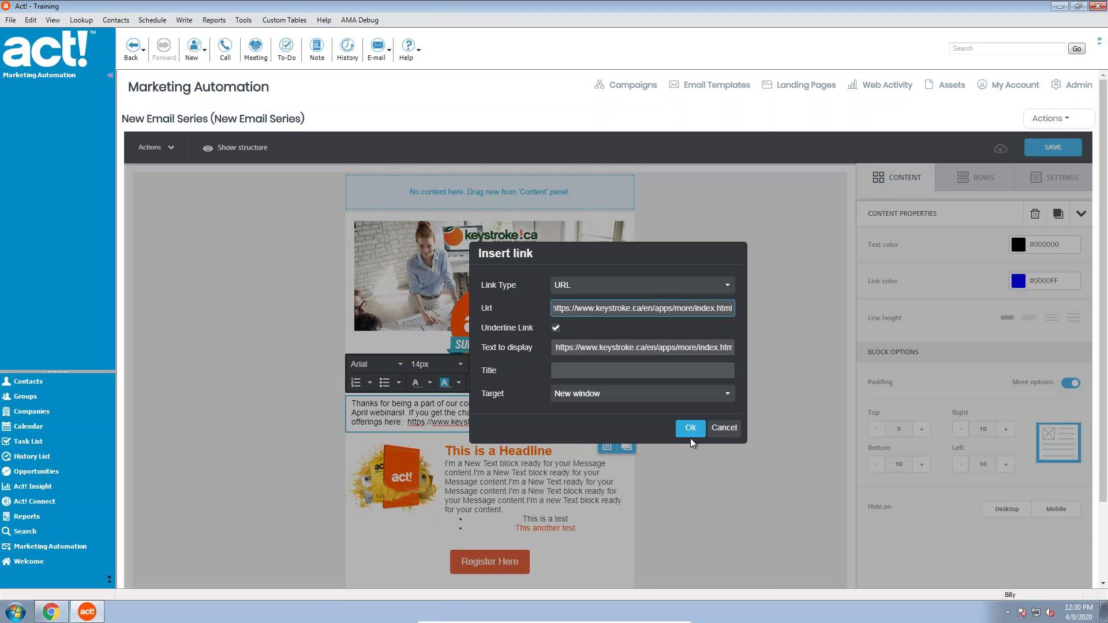
pyautogui.click(690, 428)
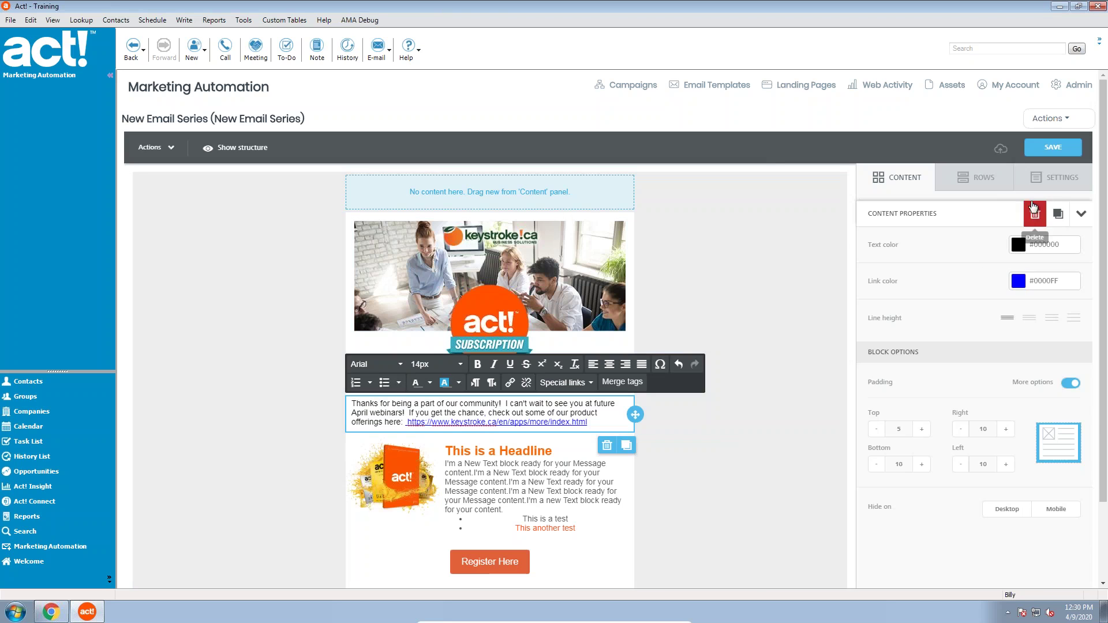
pyautogui.click(1056, 148)
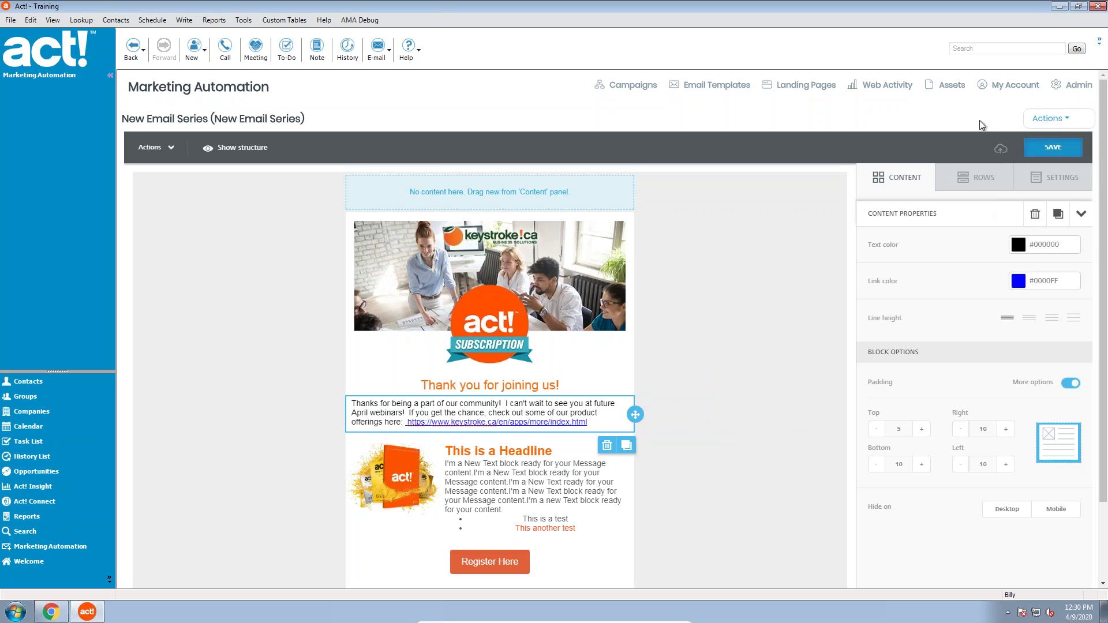
# Set the email's name to "Thank you!" and its subject to "Thank you for joining us!", and save it
pyautogui.click(1048, 119)
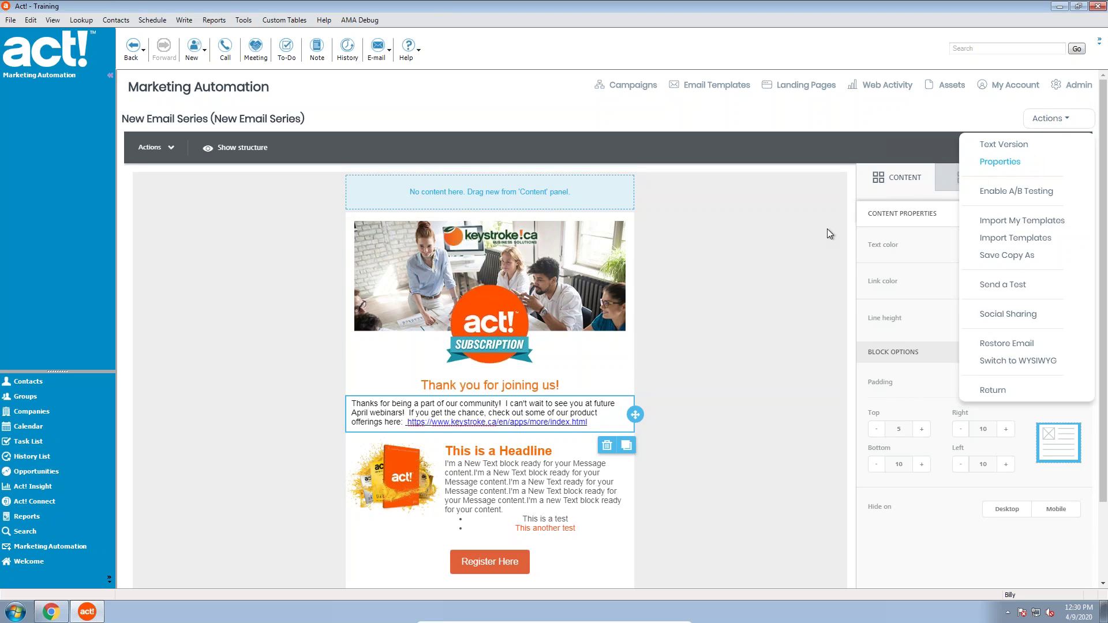
pyautogui.click(1000, 162)
pyautogui.write('Thanks d')
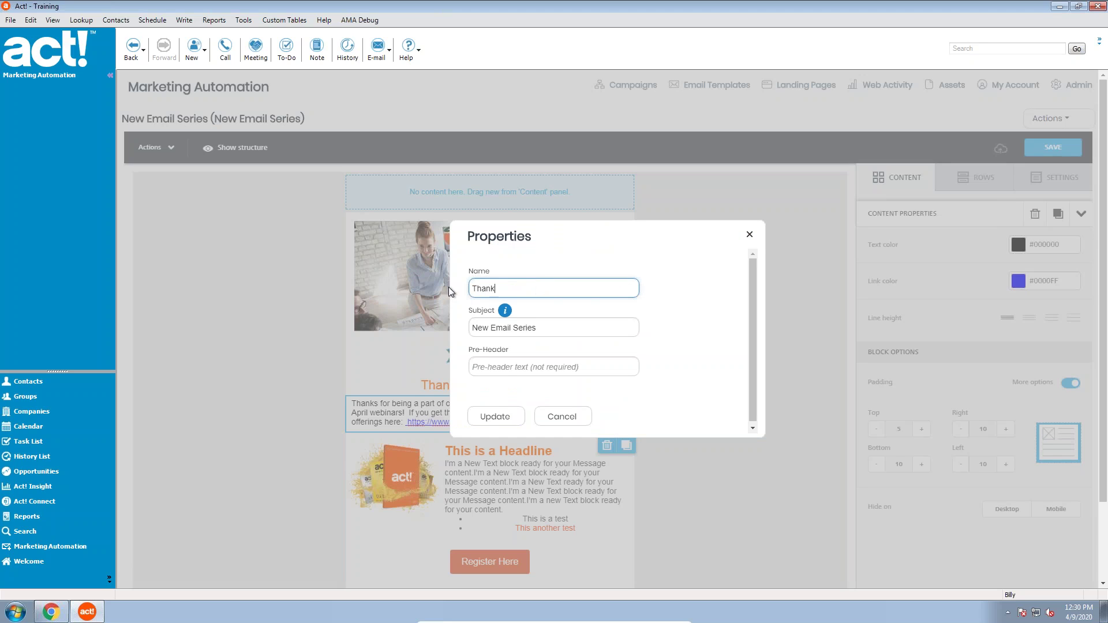
pyautogui.press('BackSpace')
pyautogui.press('BackSpace')
pyautogui.write('you!')
pyautogui.press('Tab')
pyautogui.write('Thank you for joining')
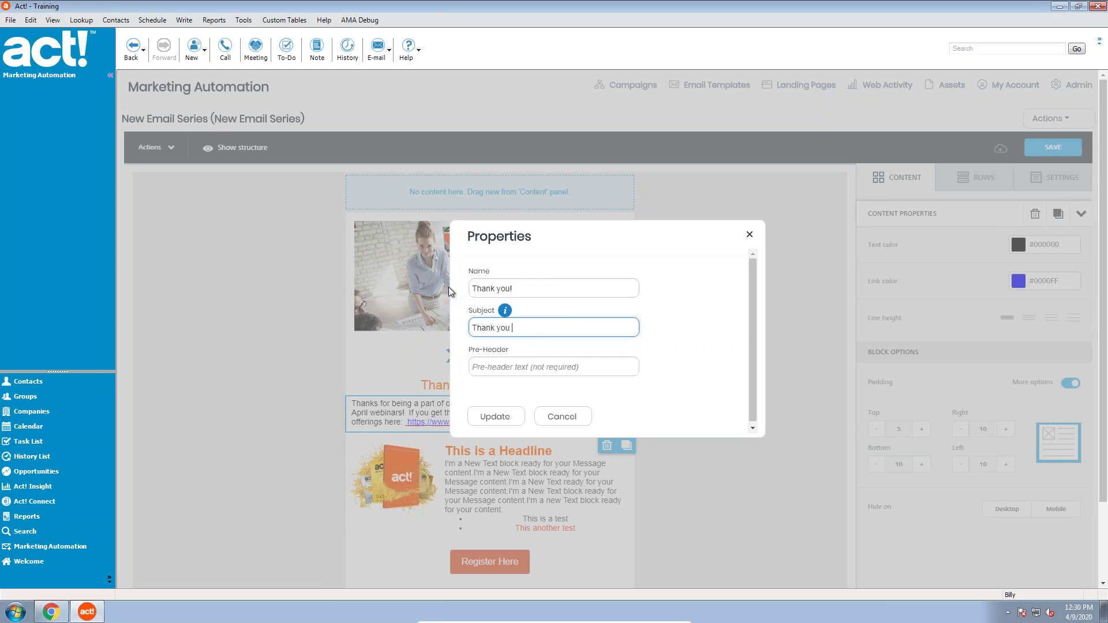
pyautogui.write(' us!')
pyautogui.click(511, 417)
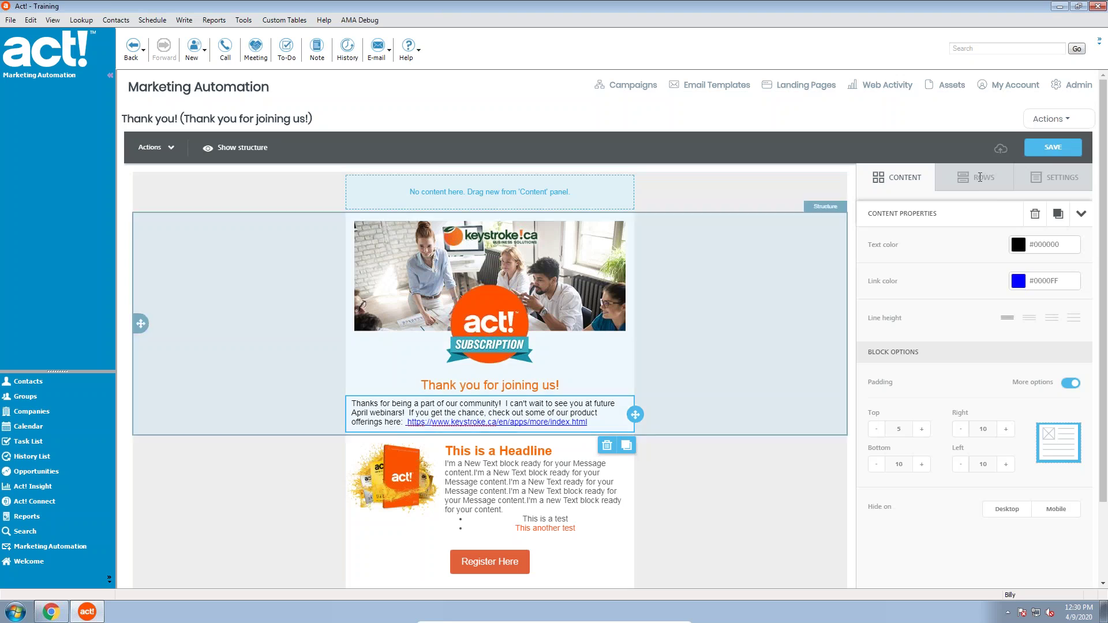
pyautogui.click(1053, 148)
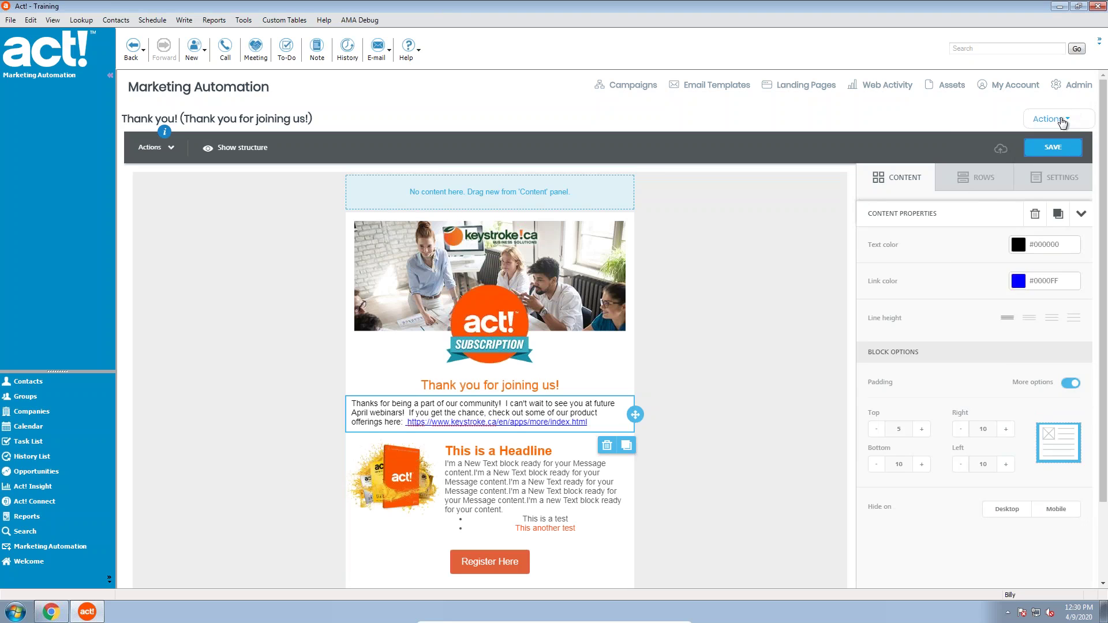
pyautogui.click(1060, 120)
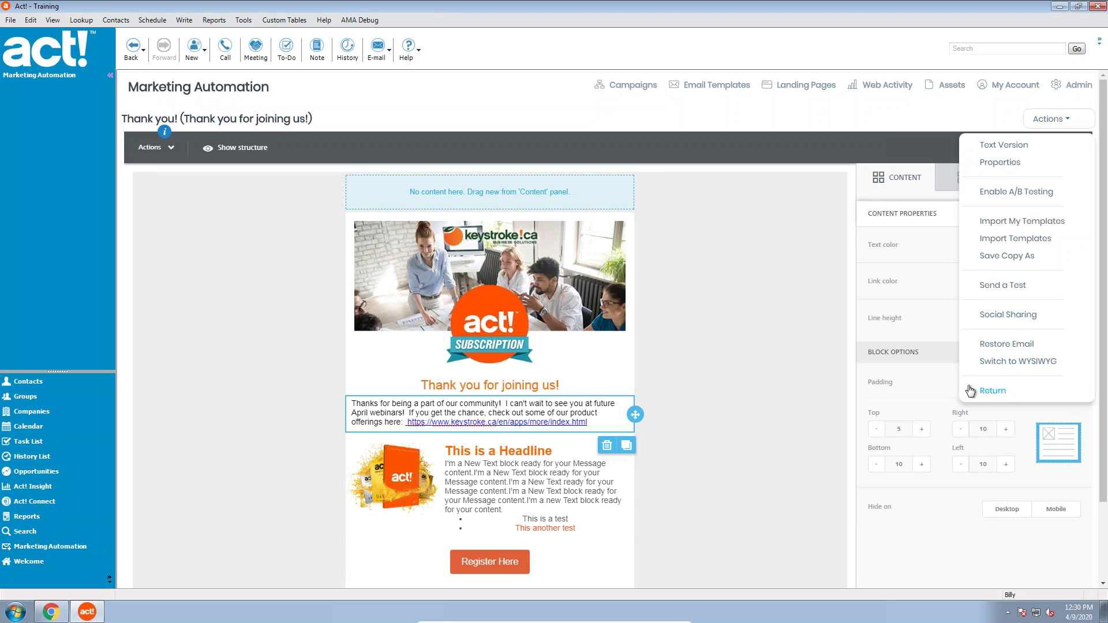
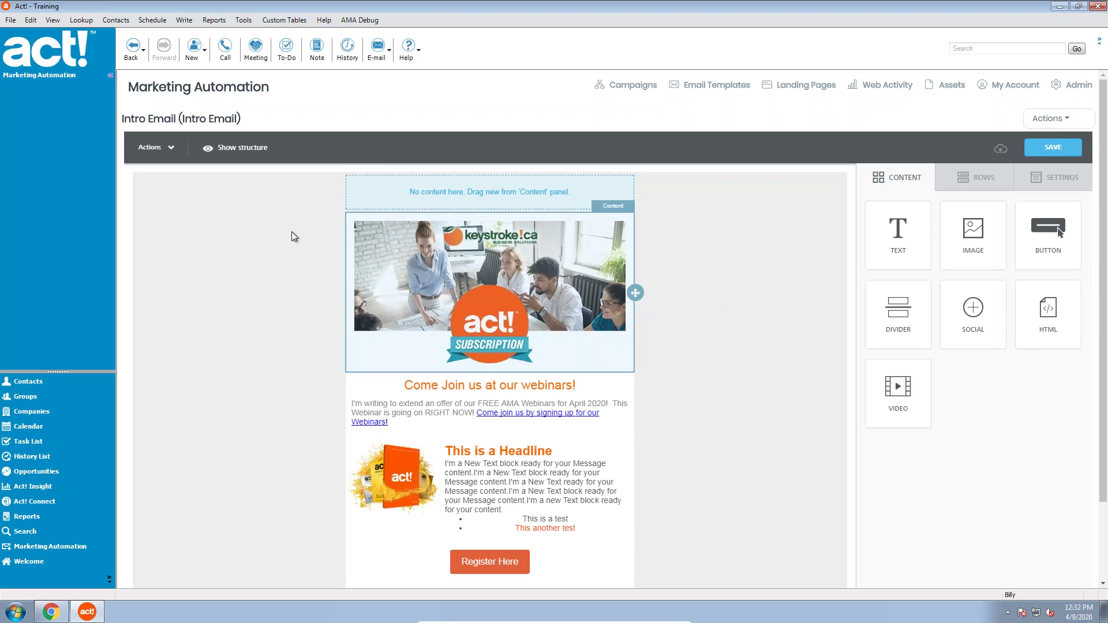
# Preview the Intro Email in desktop and mobile layouts, and close the preview
pyautogui.click(171, 149)
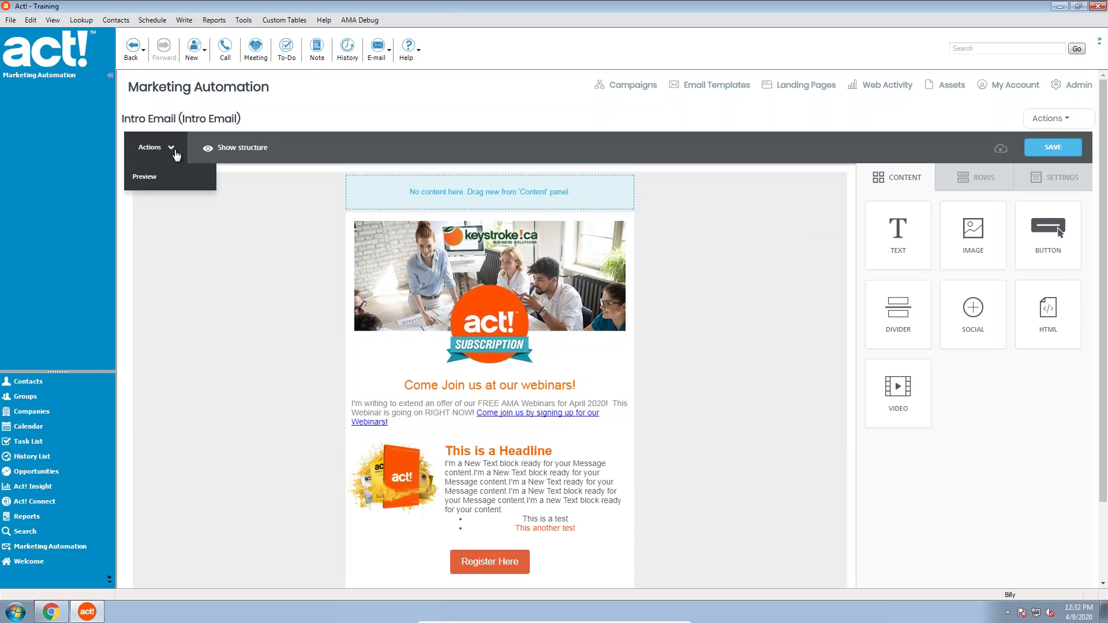
pyautogui.click(154, 176)
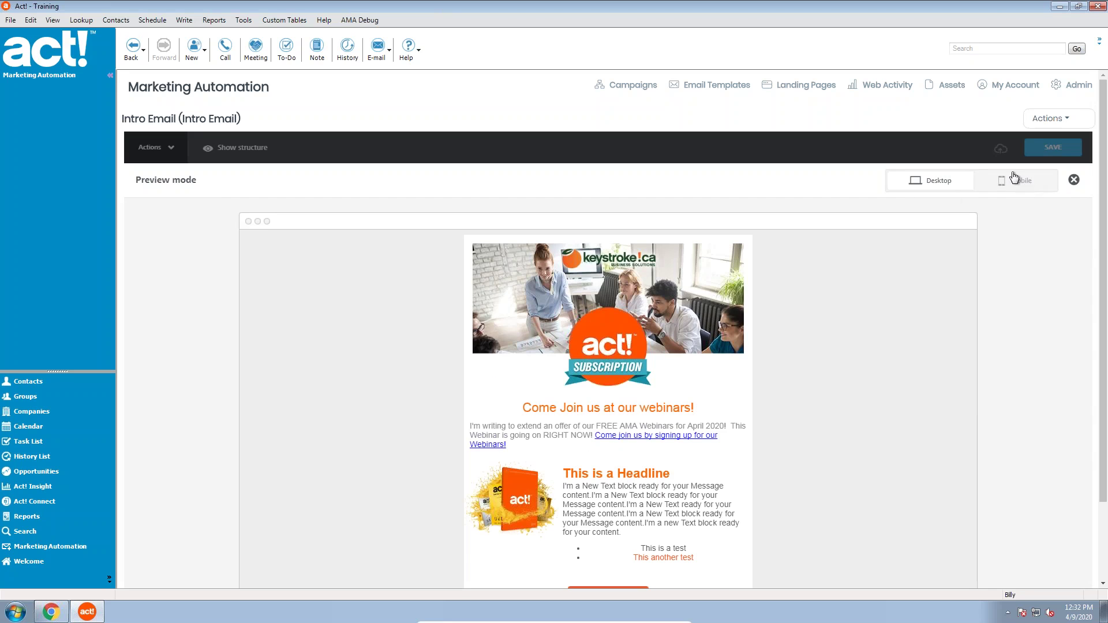
pyautogui.click(1015, 178)
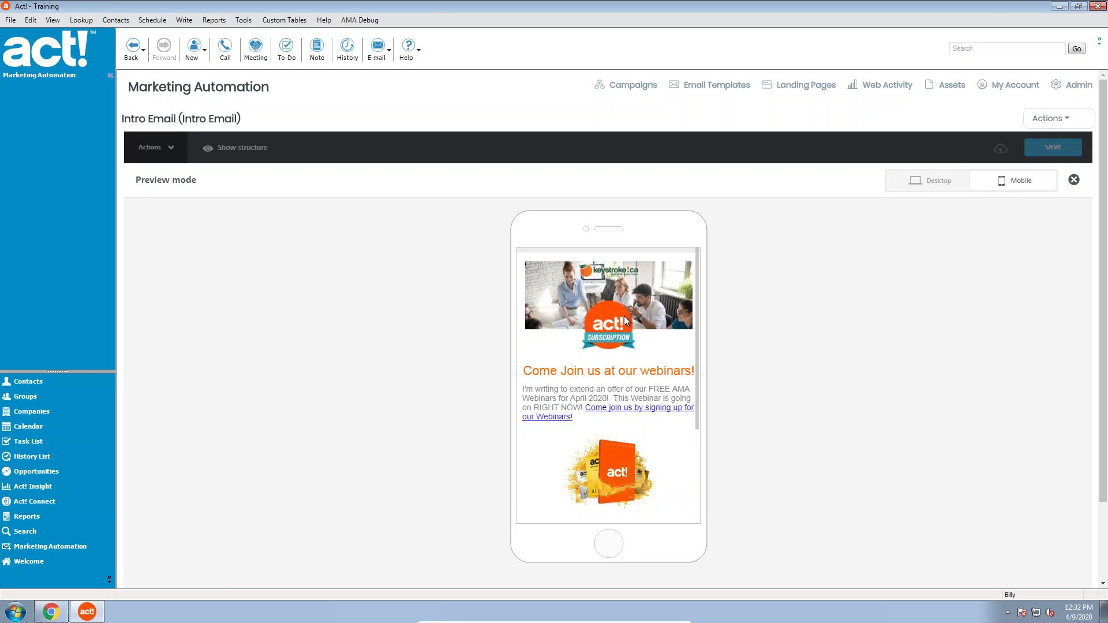
pyautogui.click(936, 181)
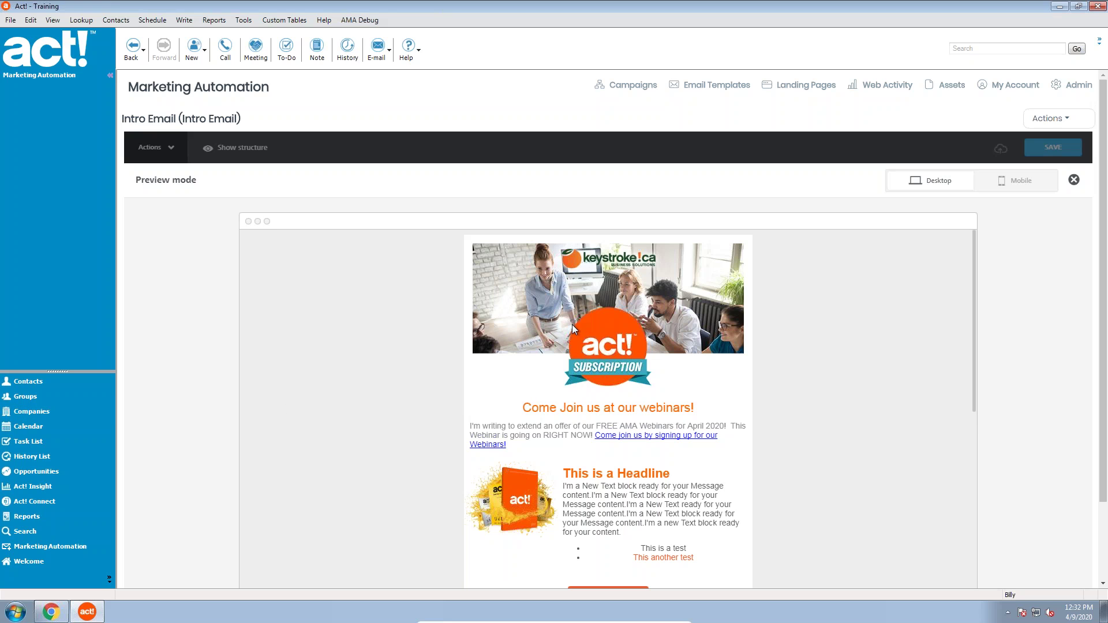
pyautogui.scroll(-5, 573, 324)
pyautogui.scroll(5, 573, 325)
pyautogui.click(1022, 183)
pyautogui.click(1074, 180)
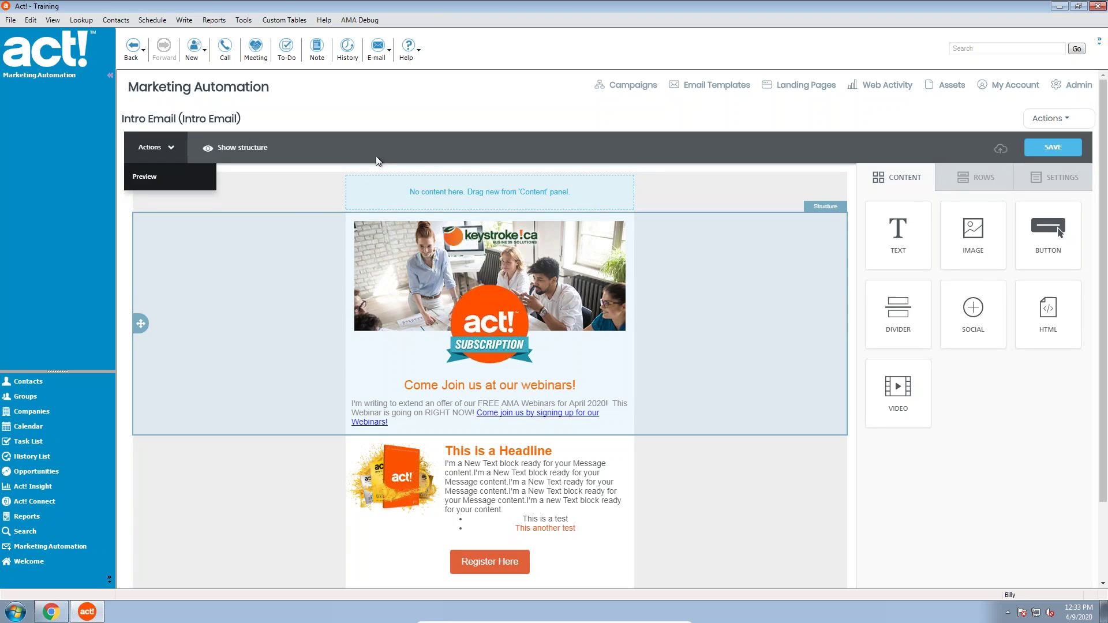
pyautogui.click(170, 148)
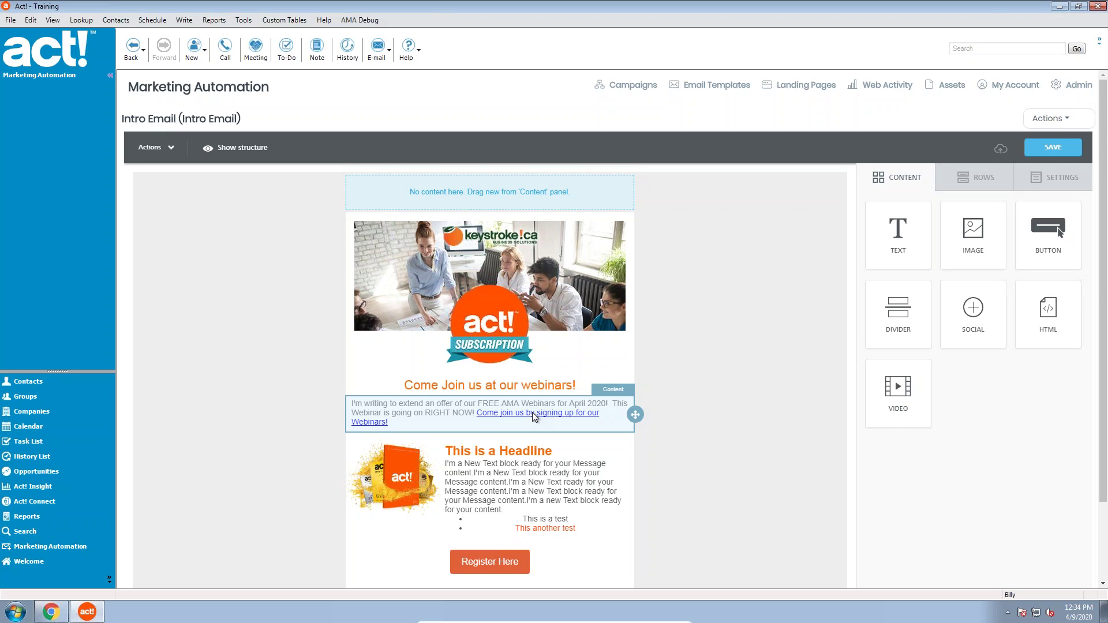
# View the contacts of the AMA Outbound Prospects group and return to Marketing Automation
pyautogui.click(1061, 119)
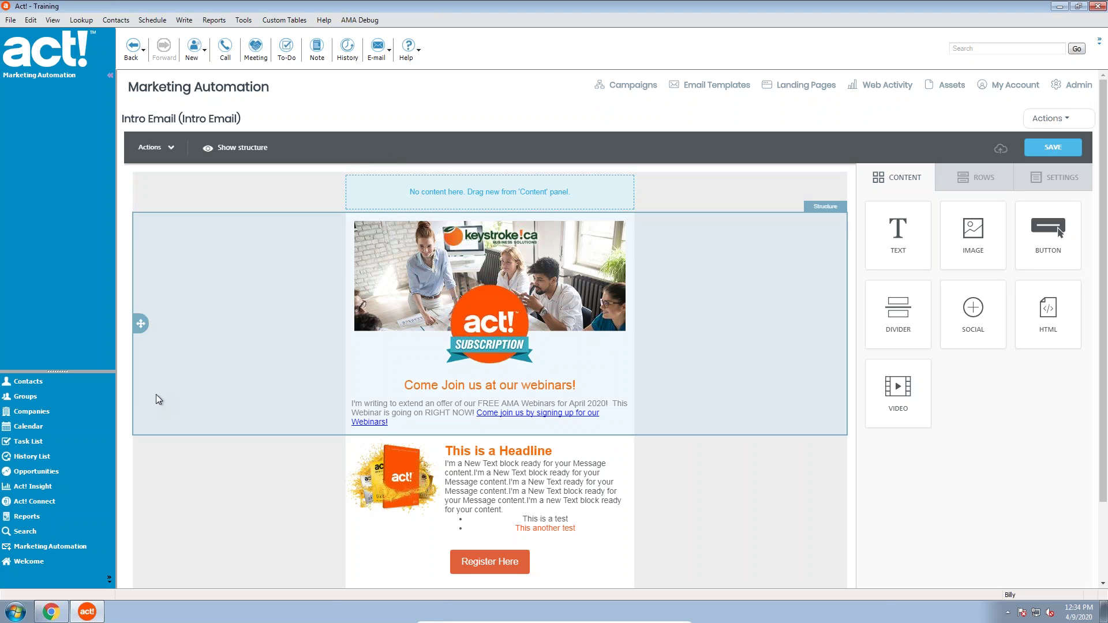
pyautogui.click(6, 402)
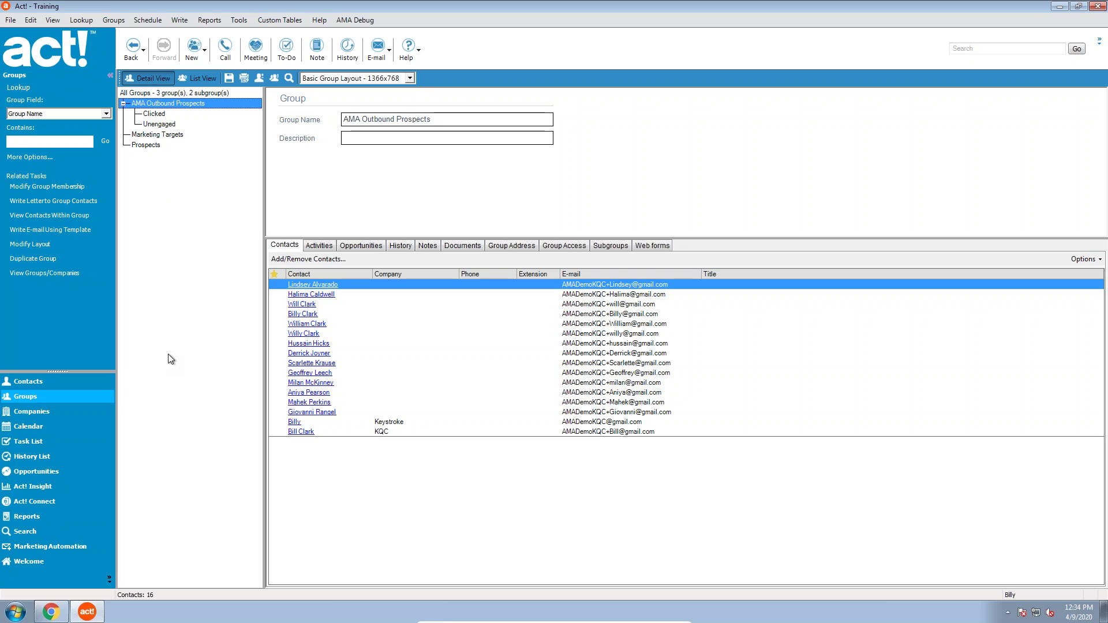
pyautogui.click(70, 547)
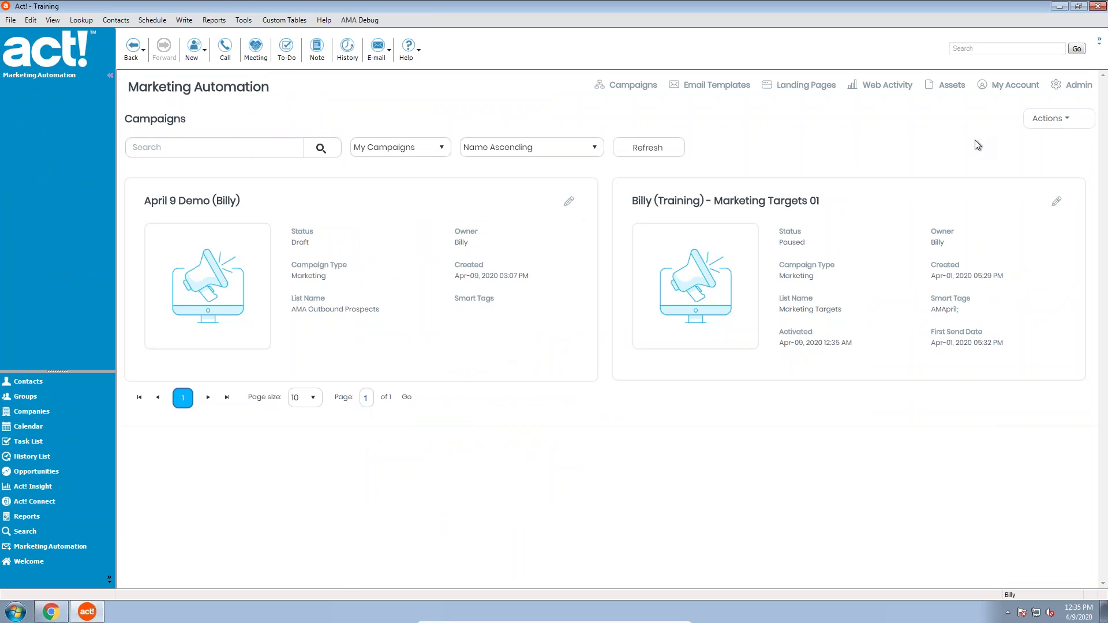
# Open the April 9 Demo campaign and review its workflow from the start to the end nodes
pyautogui.click(569, 201)
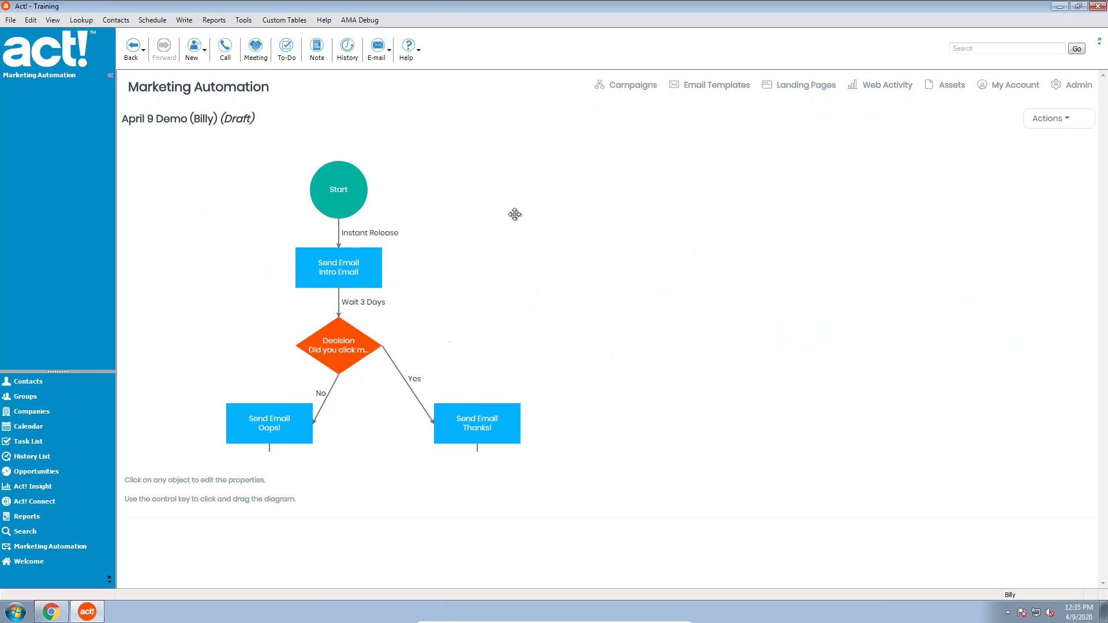
pyautogui.scroll(-3, 515, 215)
pyautogui.moveTo(489, 388); pyautogui.dragTo(499, 269)
pyautogui.scroll(4, 498, 269)
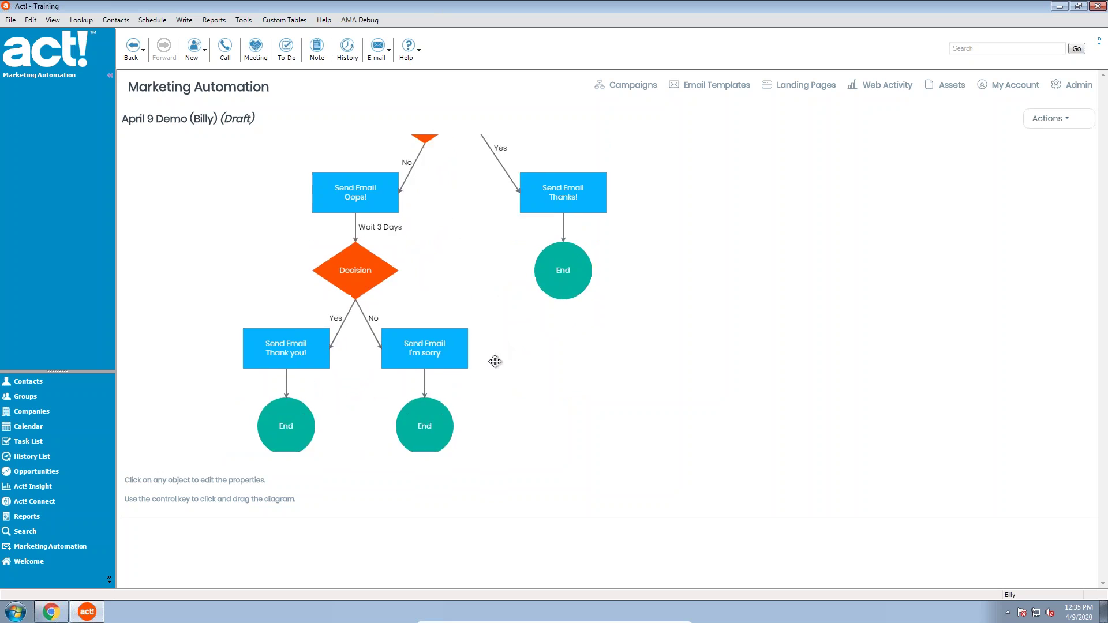
pyautogui.scroll(1, 629, 279)
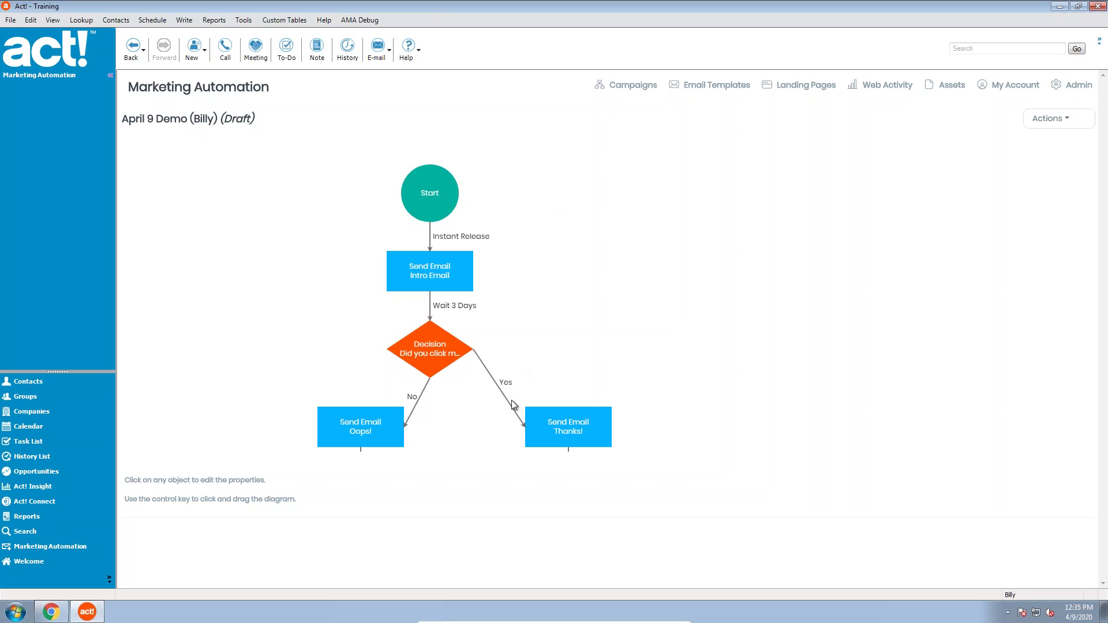
# Open the content of the Intro Email step for editing
pyautogui.click(1052, 119)
pyautogui.click(992, 276)
pyautogui.click(448, 280)
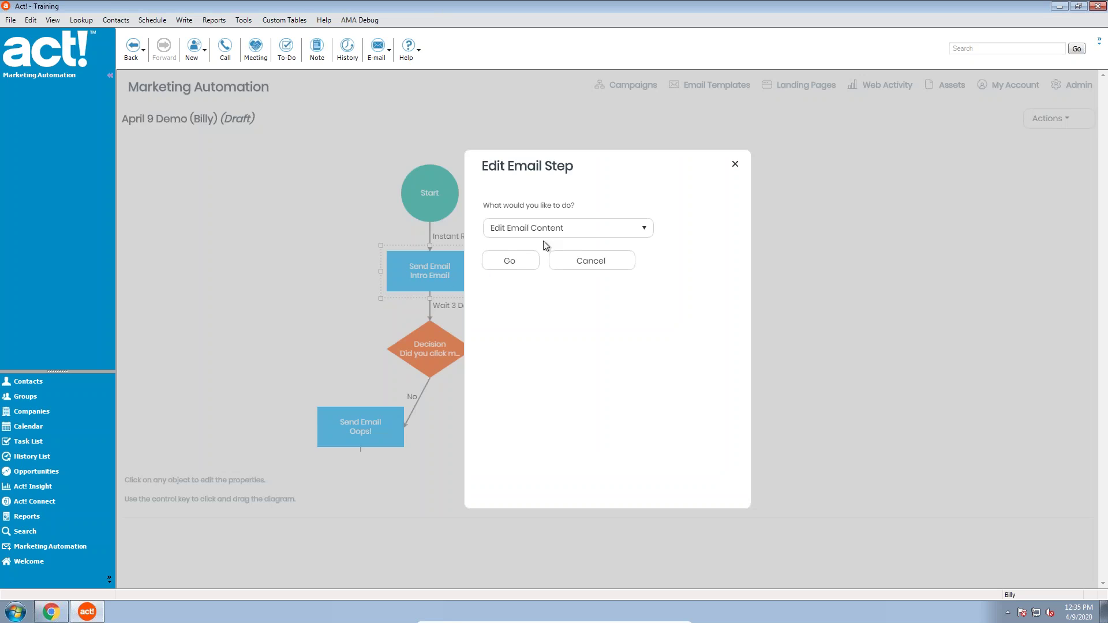
pyautogui.click(511, 263)
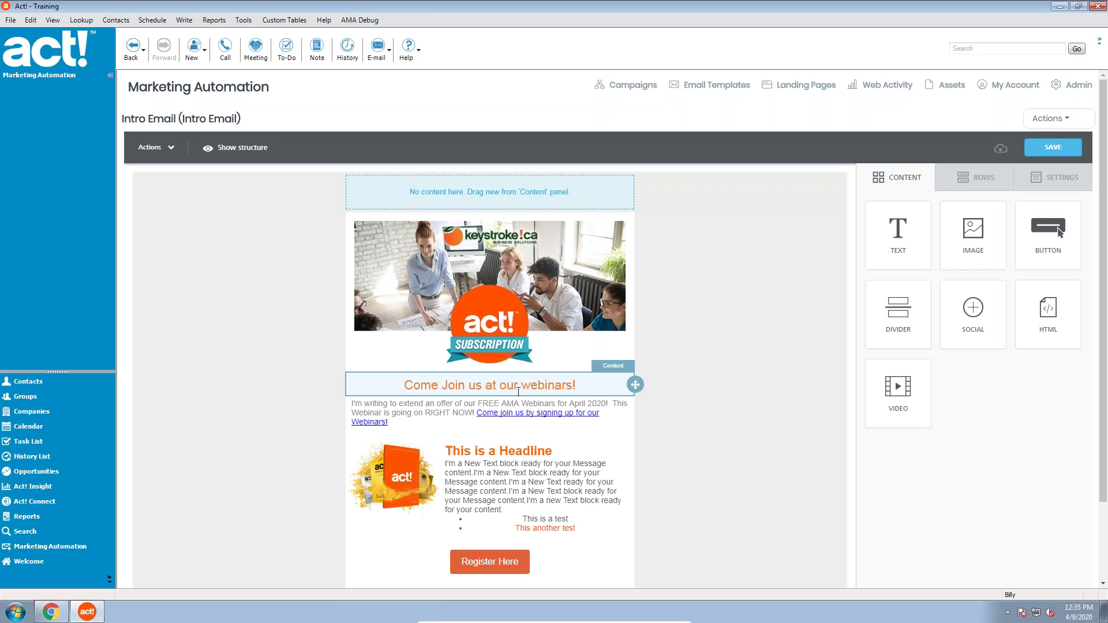
# Insert an empty single-column row between the last button and the social media icons of the Intro Email
pyautogui.click(700, 495)
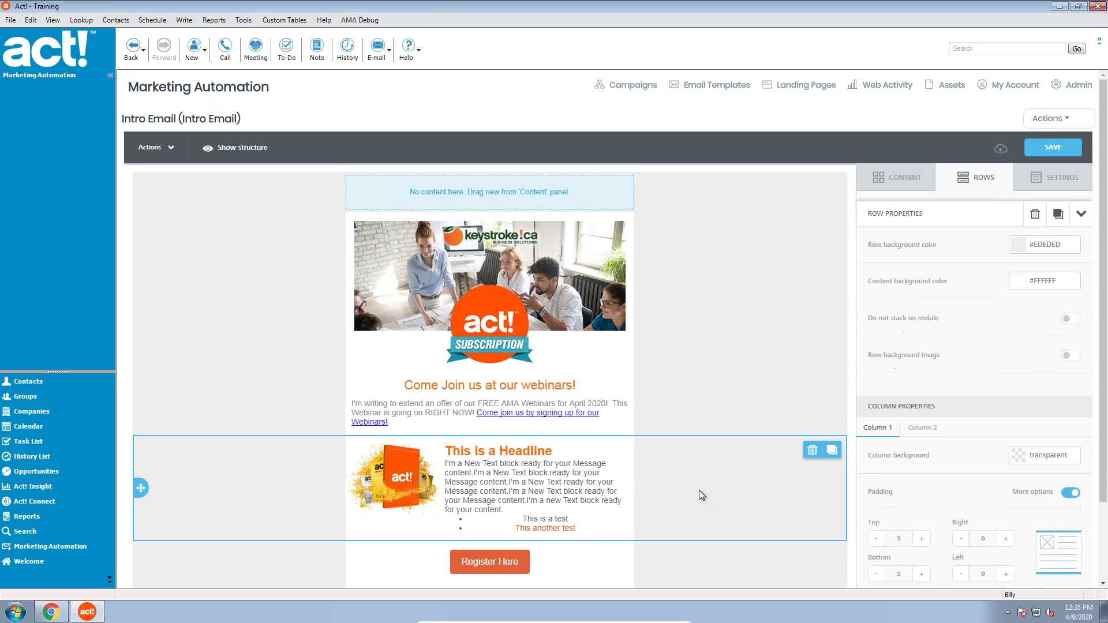
pyautogui.scroll(-4, 700, 496)
pyautogui.scroll(-5, 699, 491)
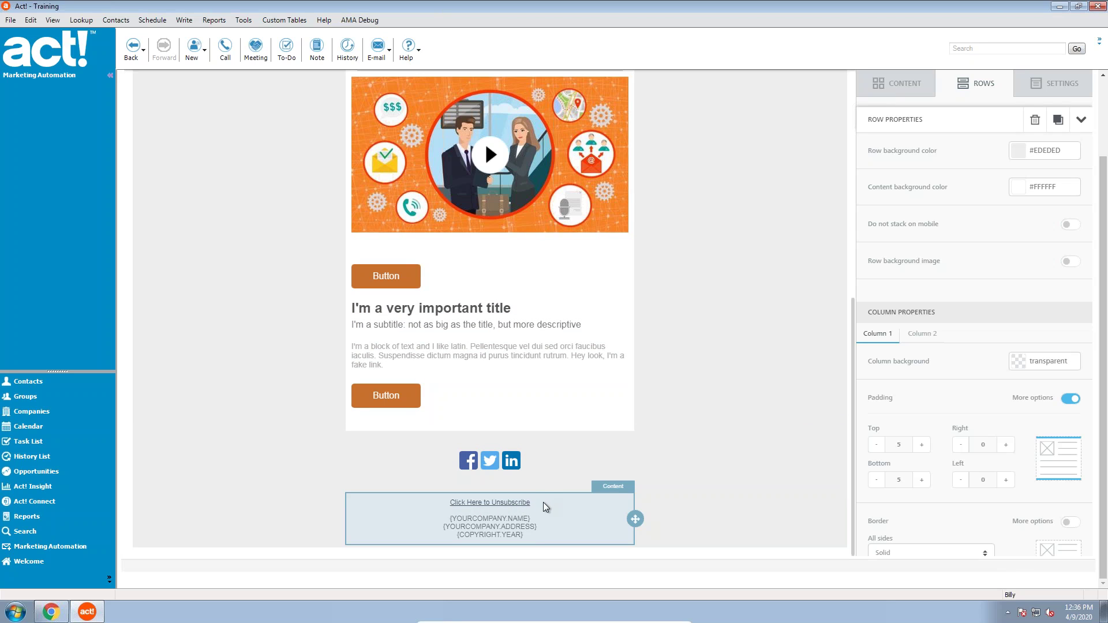
pyautogui.click(495, 366)
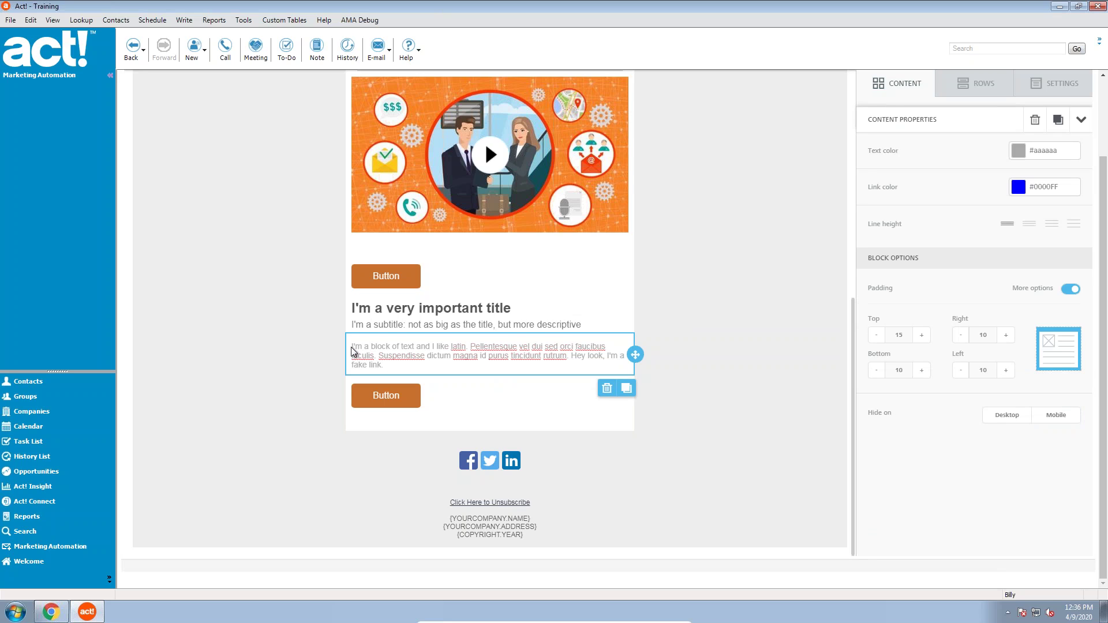
pyautogui.click(977, 86)
pyautogui.moveTo(953, 136); pyautogui.dragTo(490, 430)
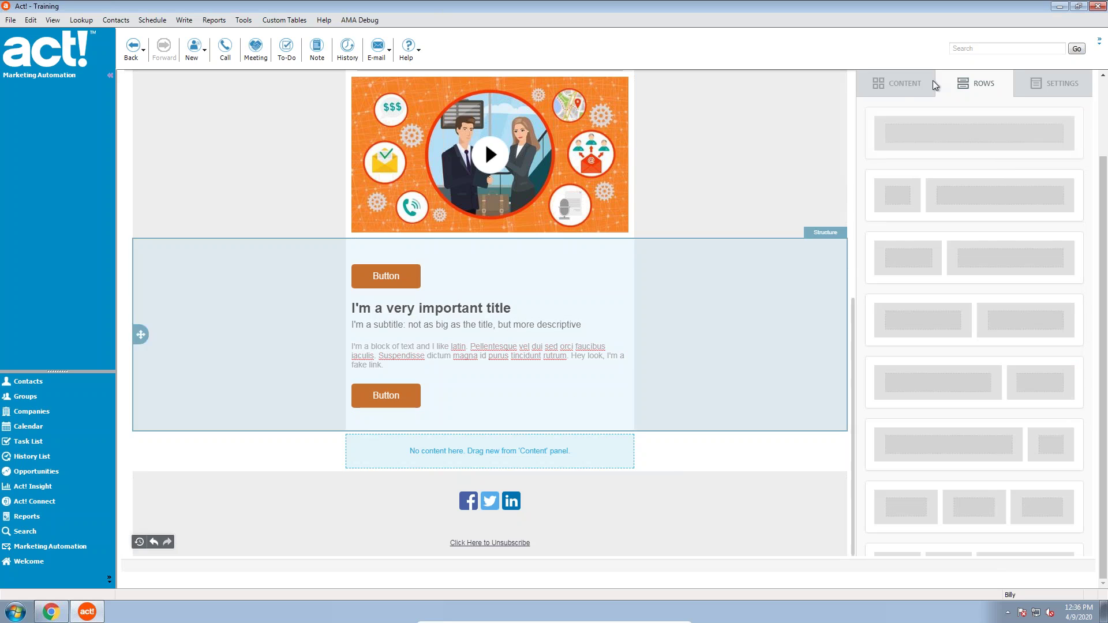
# Add a text block to the empty row above the social media icons and view its text color choices
pyautogui.click(897, 83)
pyautogui.moveTo(889, 151); pyautogui.dragTo(500, 446)
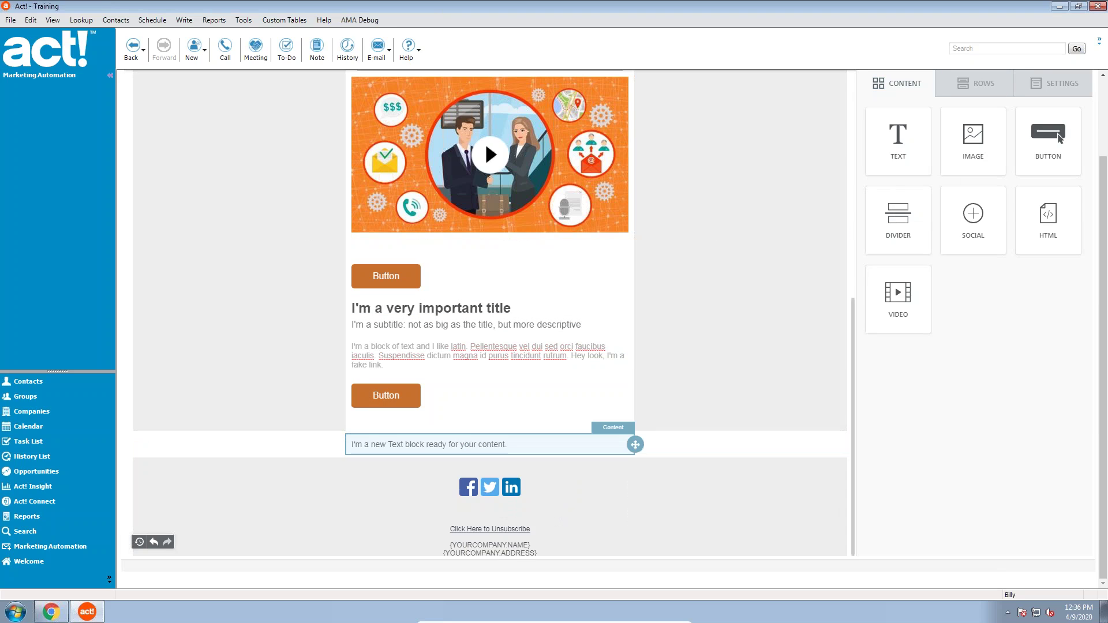
pyautogui.click(499, 448)
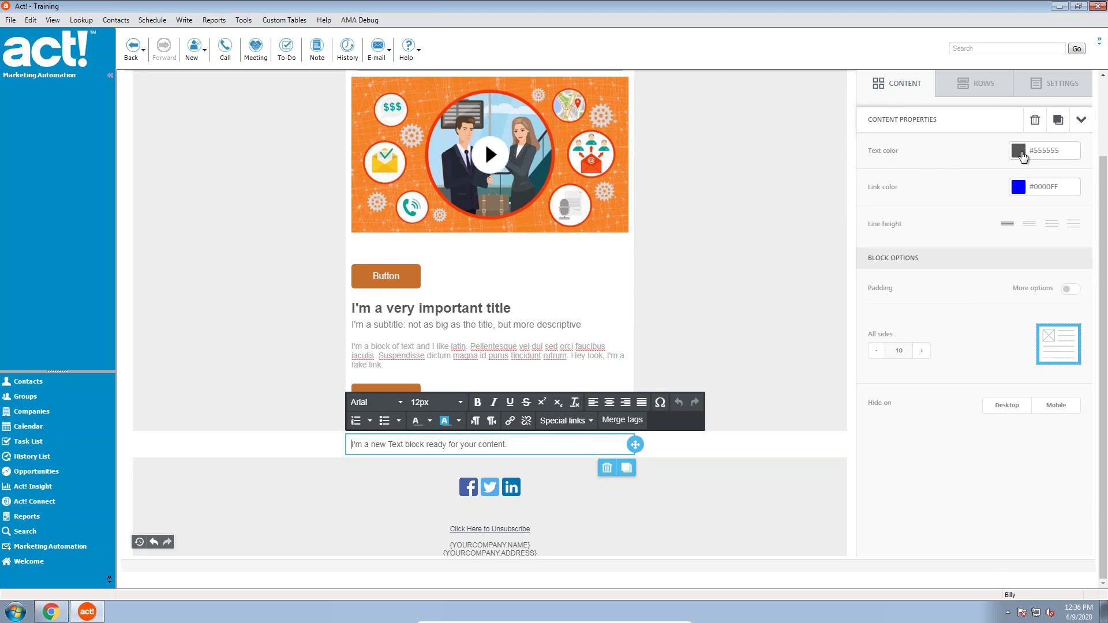
pyautogui.click(1020, 152)
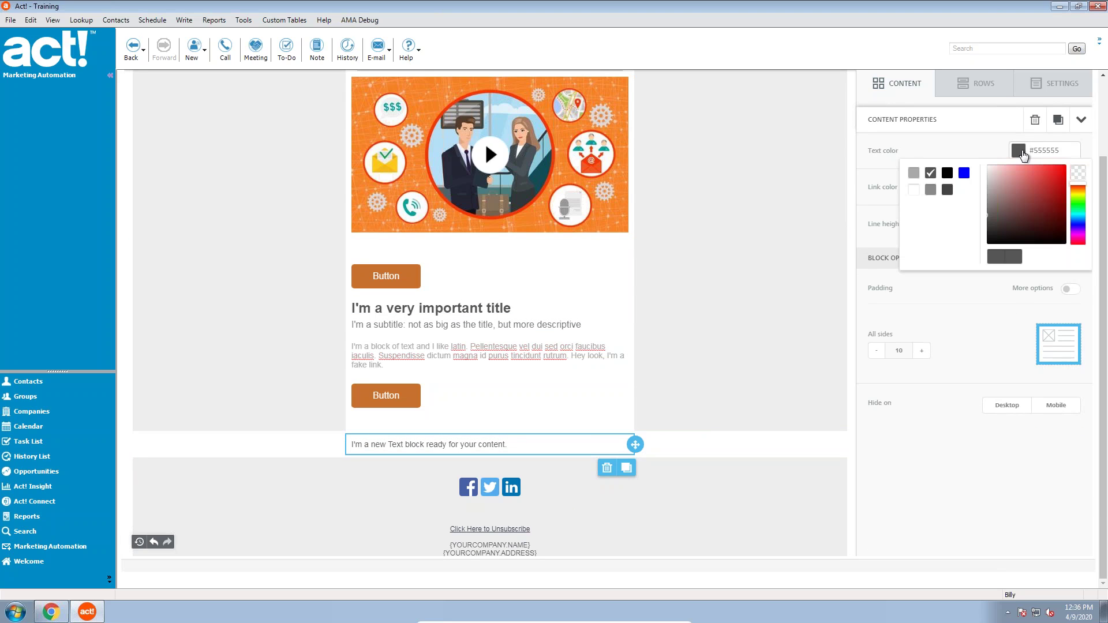
pyautogui.click(988, 147)
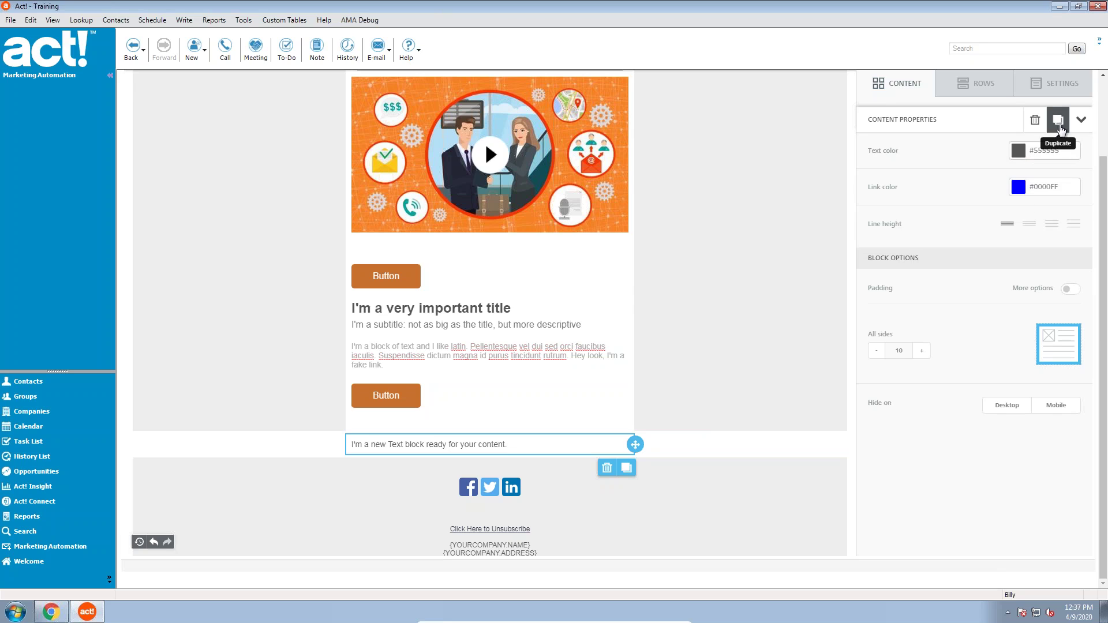
# Reselect the new text block above the social media icons and delete it from its row
pyautogui.click(1081, 120)
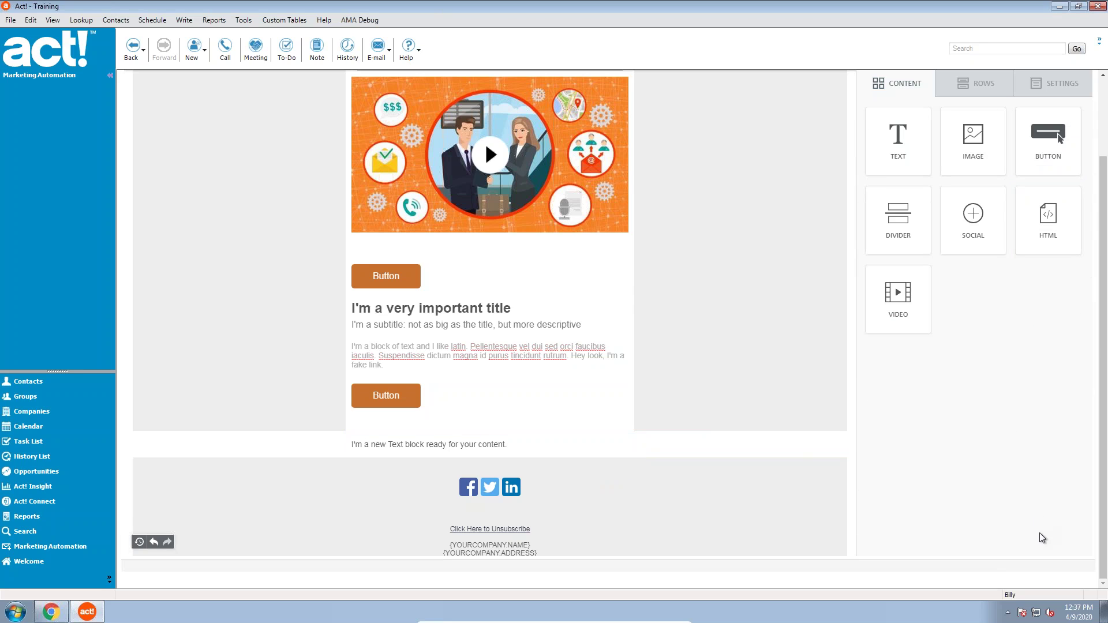
pyautogui.click(515, 447)
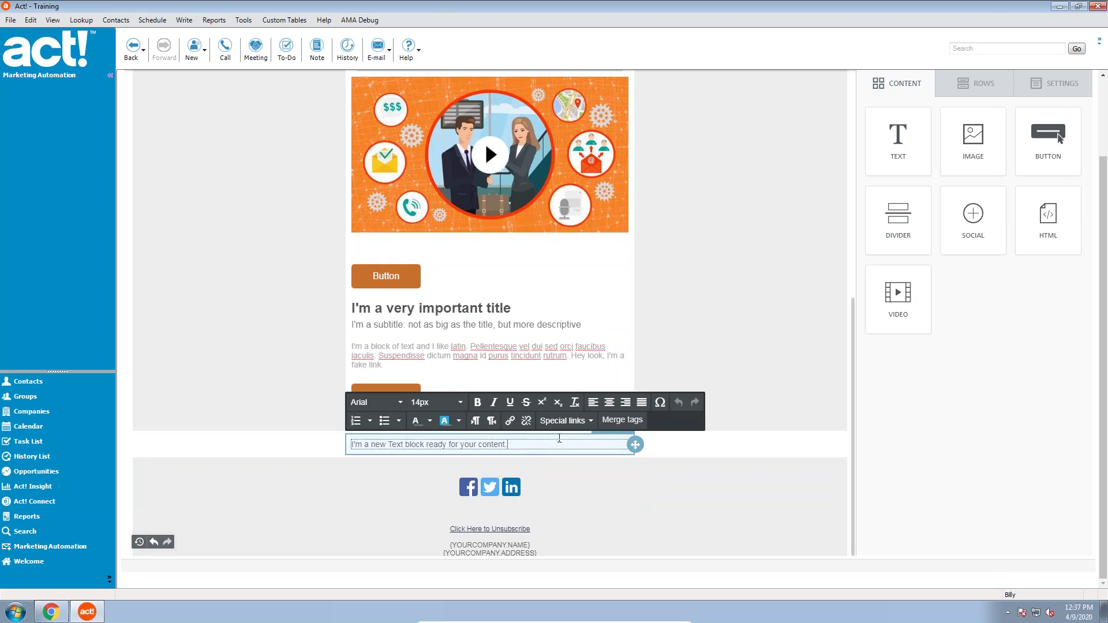
pyautogui.click(638, 444)
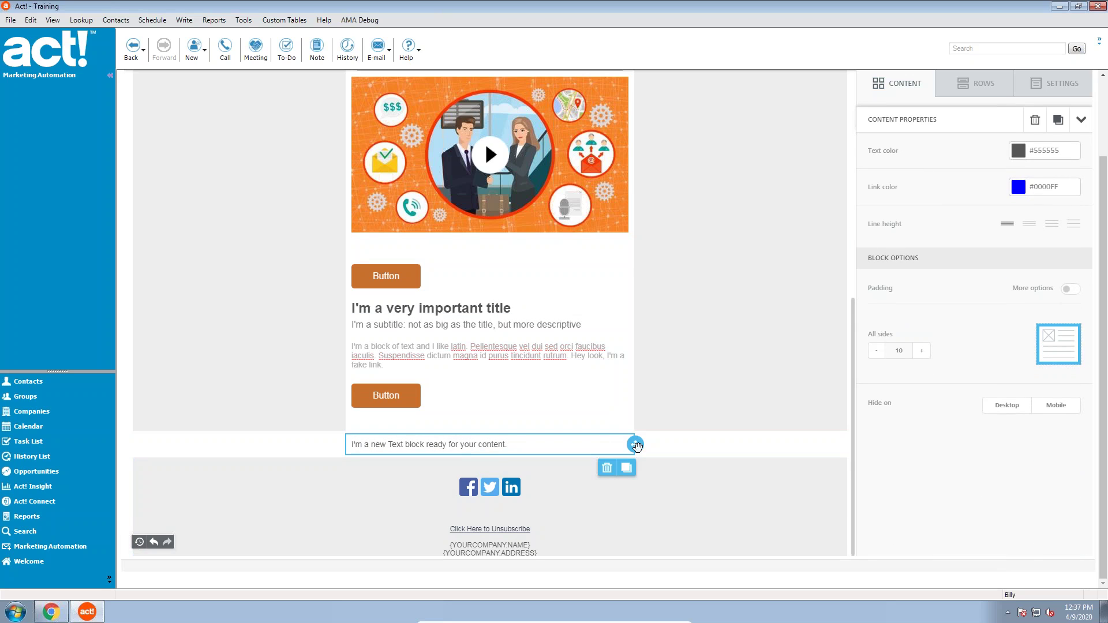
pyautogui.click(606, 469)
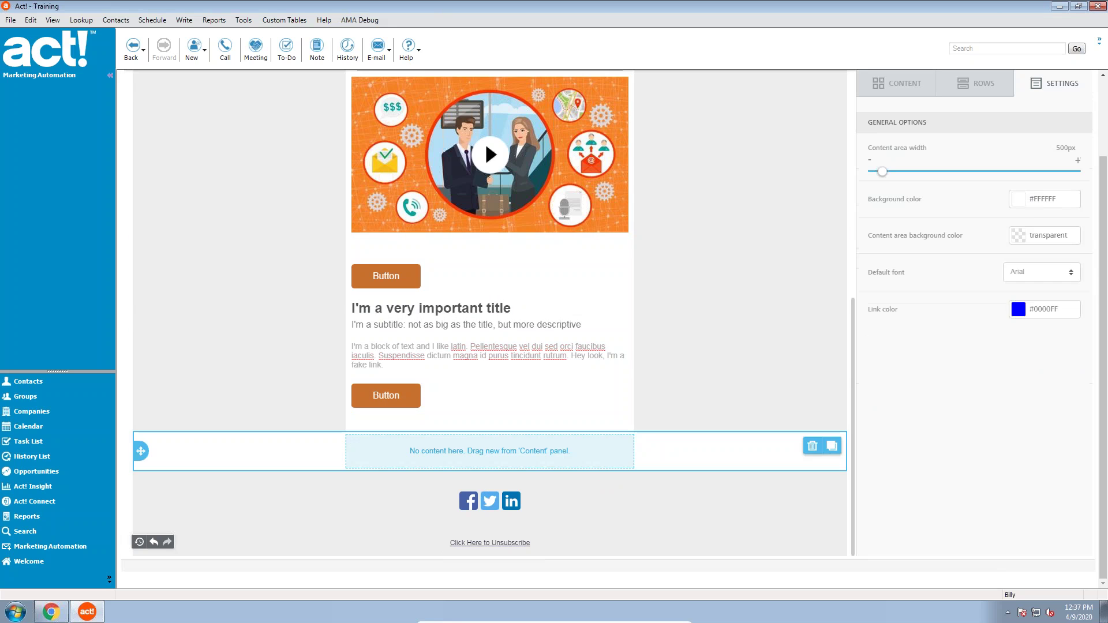
# Leave the Intro Email editor and return to the April 9 Demo campaign workflow
pyautogui.scroll(10, 682, 292)
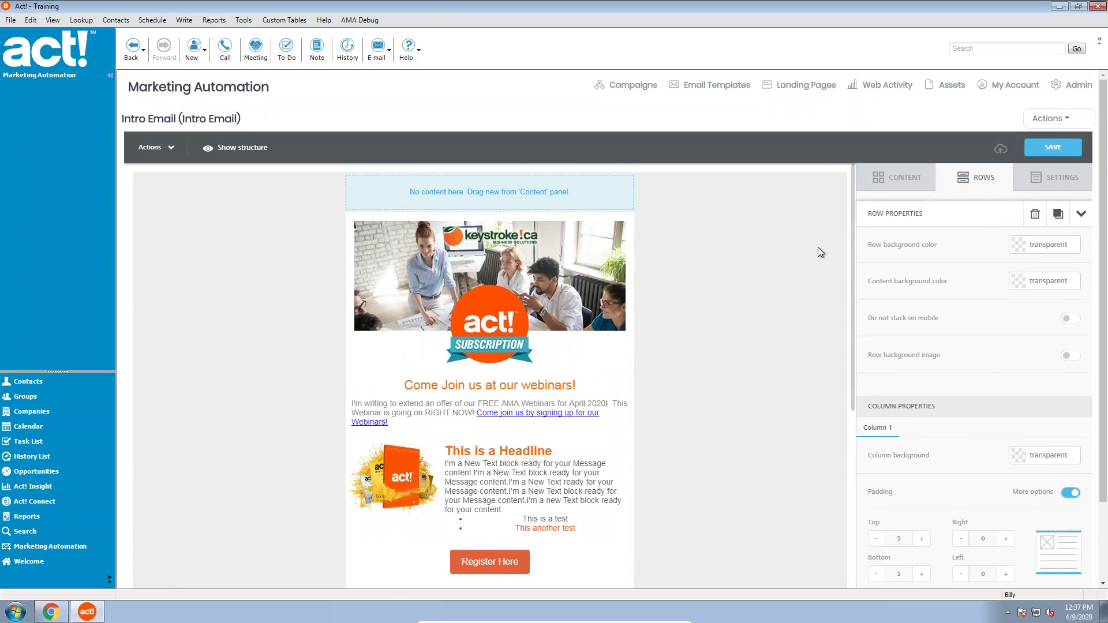
pyautogui.click(1065, 118)
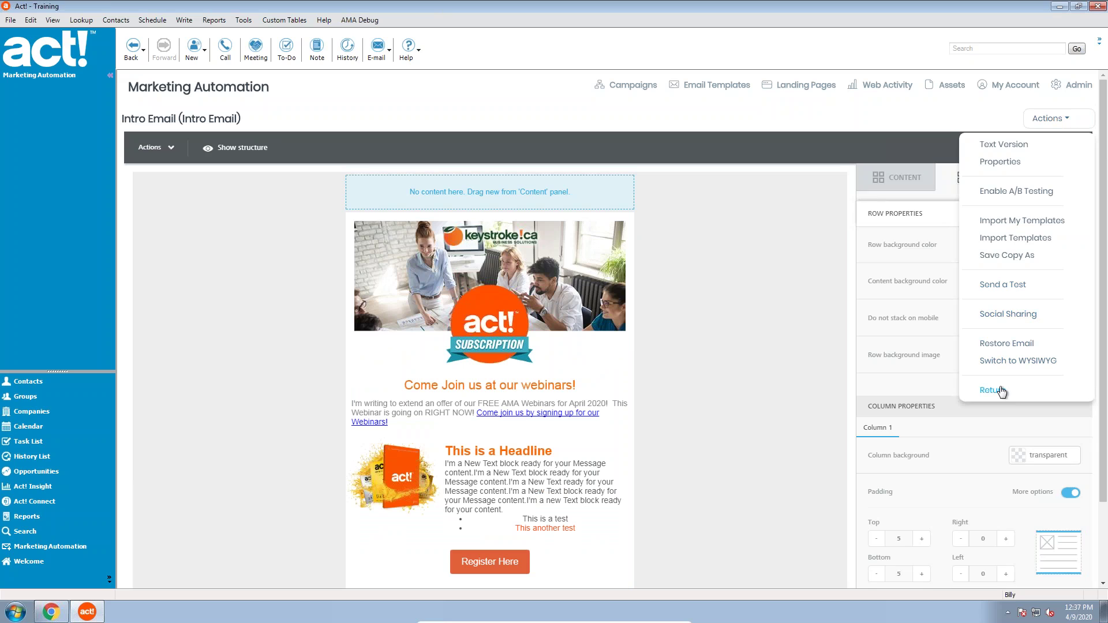
pyautogui.click(660, 291)
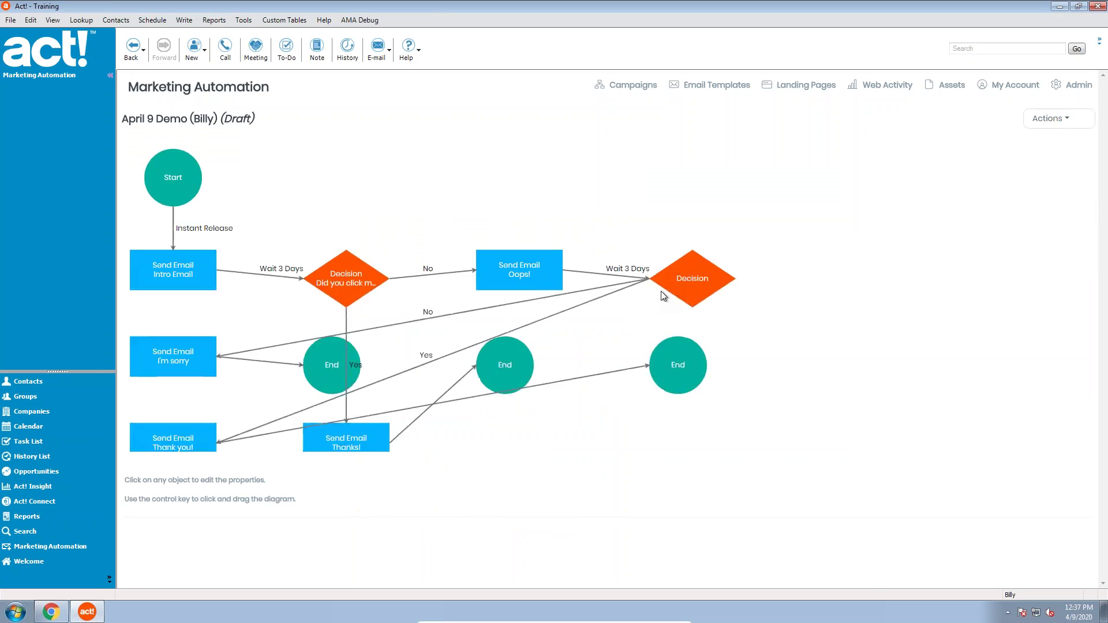
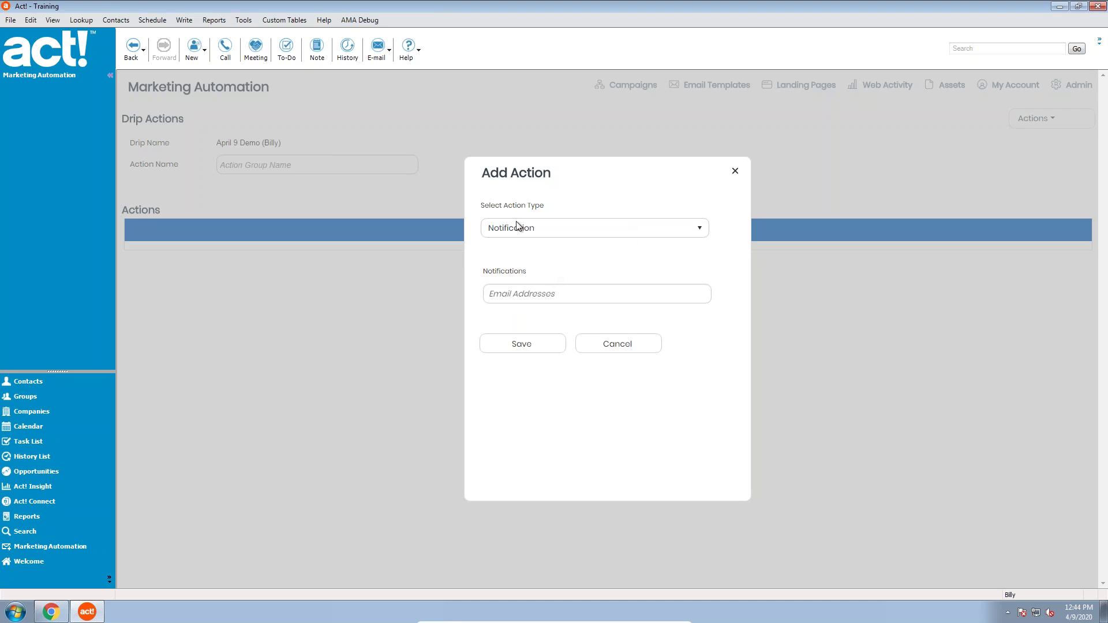
# Define the drip action as Add to Group with the Clicked group and save it
pyautogui.click(549, 293)
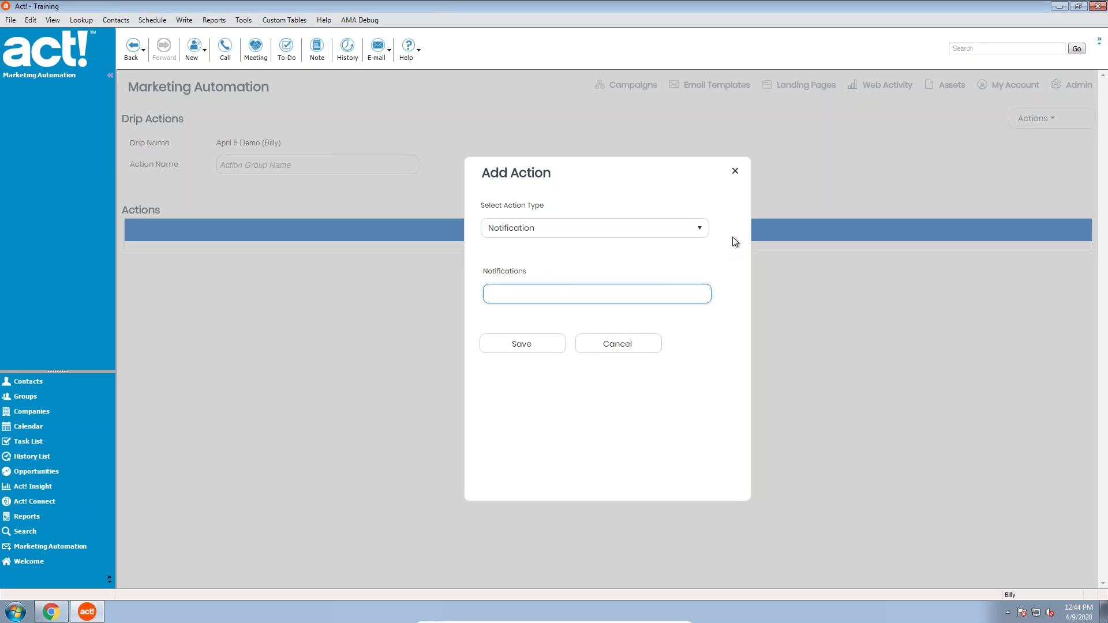
pyautogui.click(647, 231)
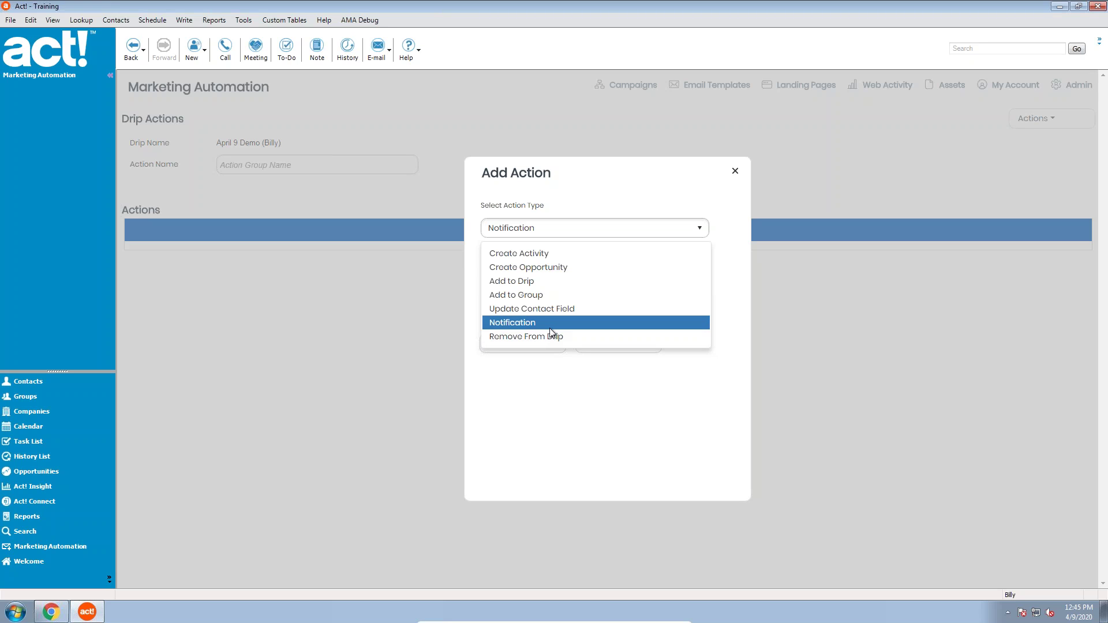
pyautogui.click(521, 296)
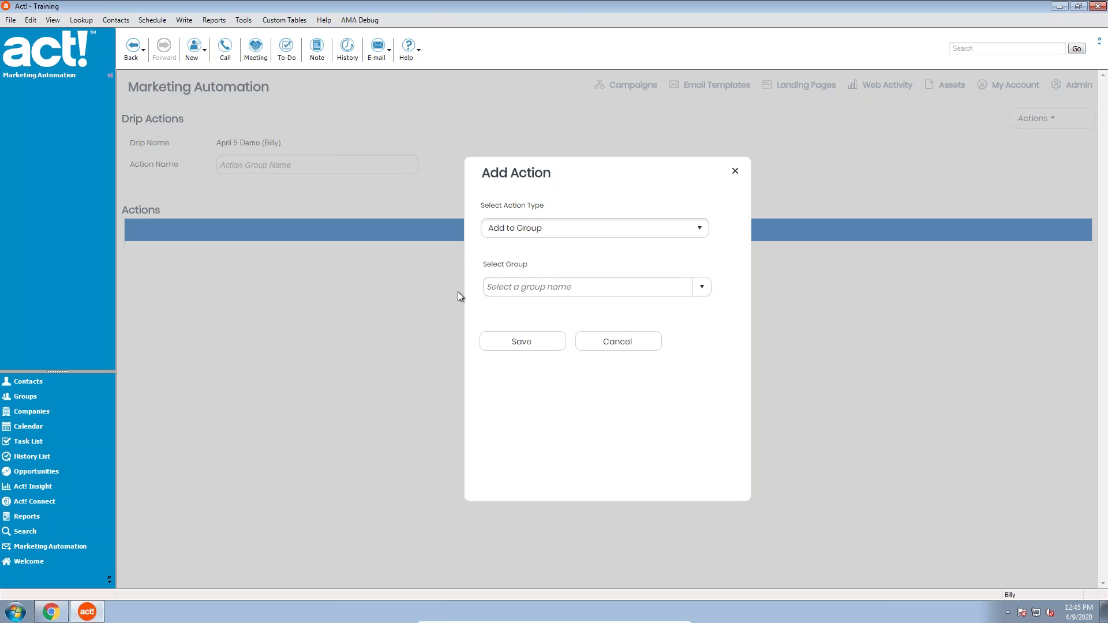
pyautogui.click(703, 286)
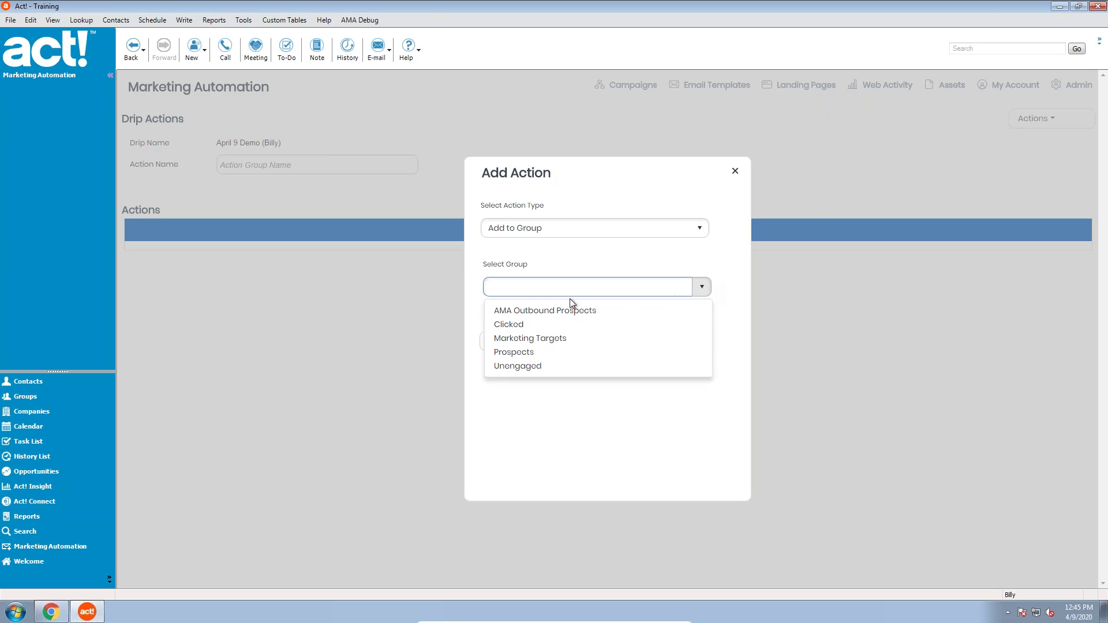
pyautogui.click(508, 325)
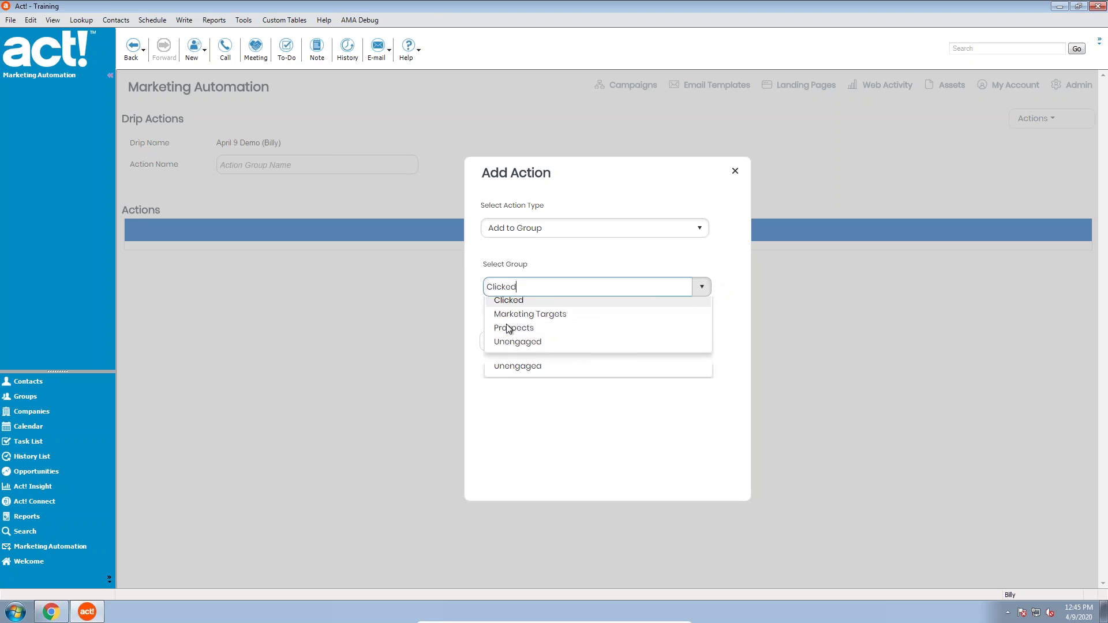
pyautogui.click(523, 342)
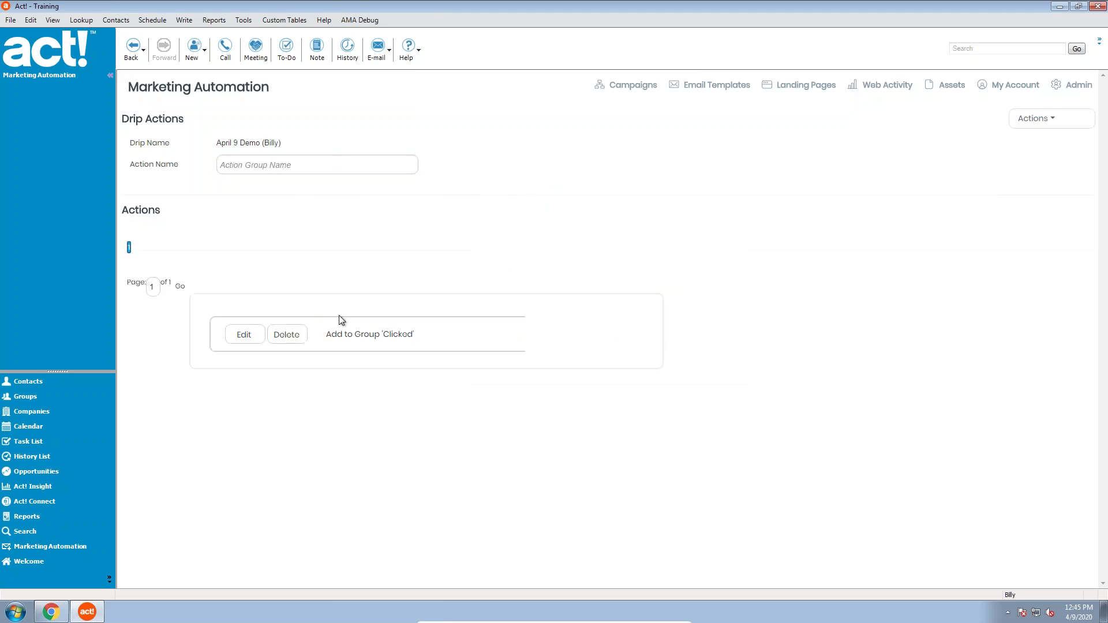
# Name the action group "add to clicked", save it and return to the campaign workflow
pyautogui.click(326, 167)
pyautogui.write('add to clicked')
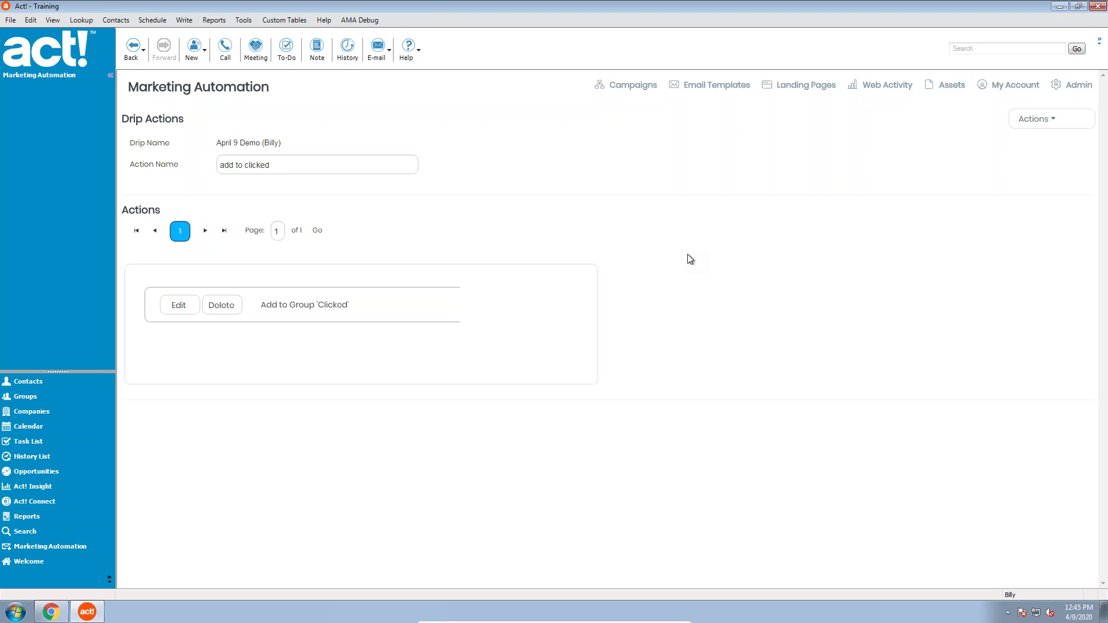
pyautogui.click(1037, 120)
pyautogui.click(1055, 165)
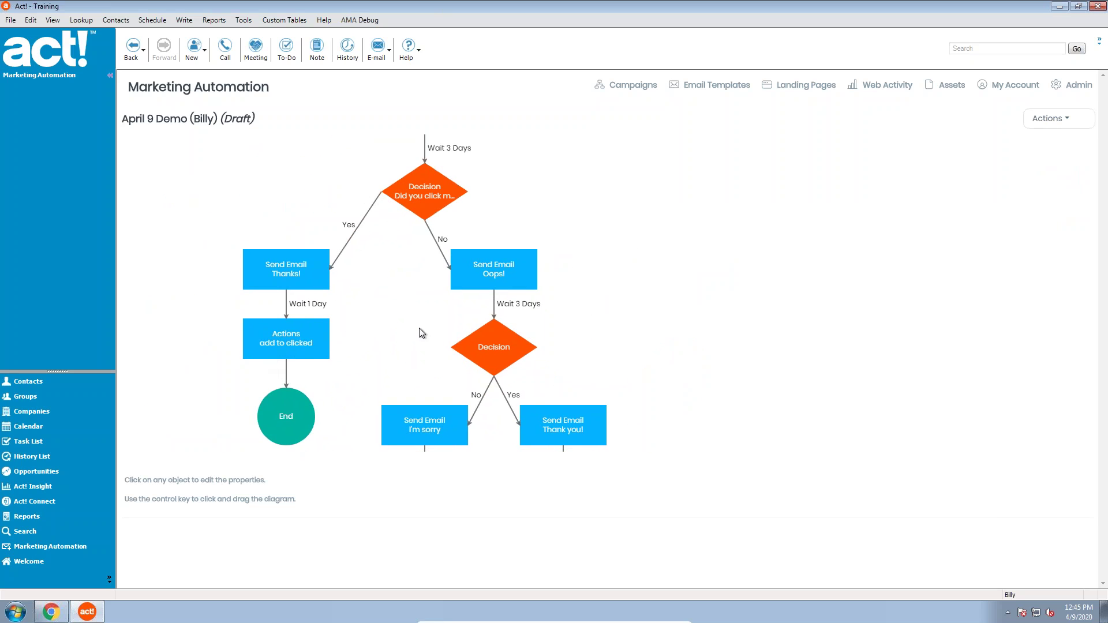
# Insert an Actions step after the Thank you! email in the campaign workflow
pyautogui.scroll(-3, 415, 307)
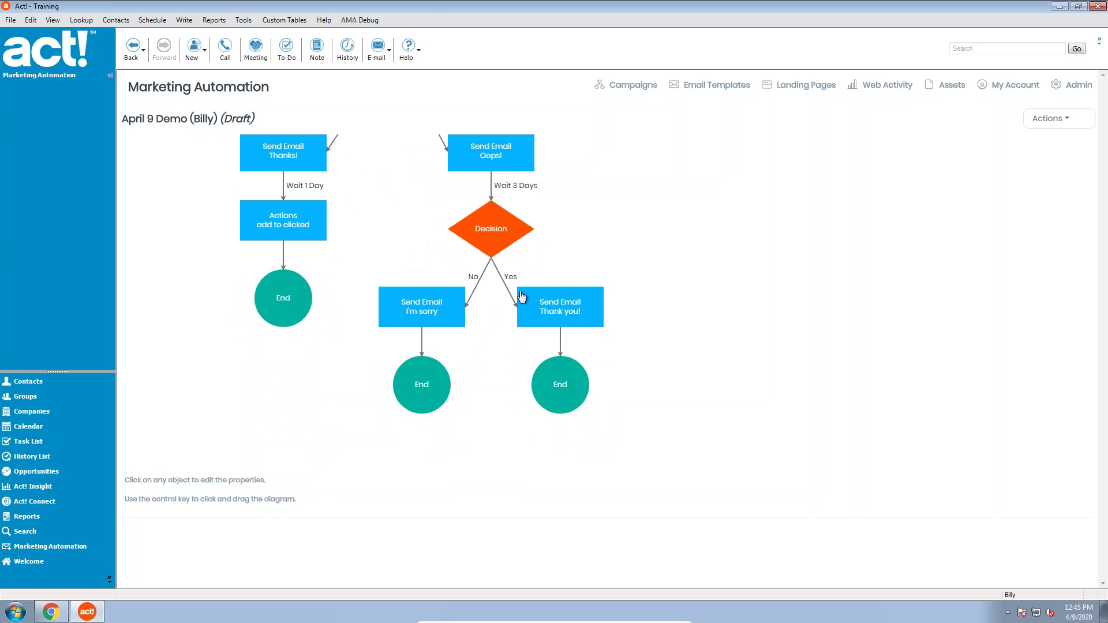
pyautogui.click(586, 308)
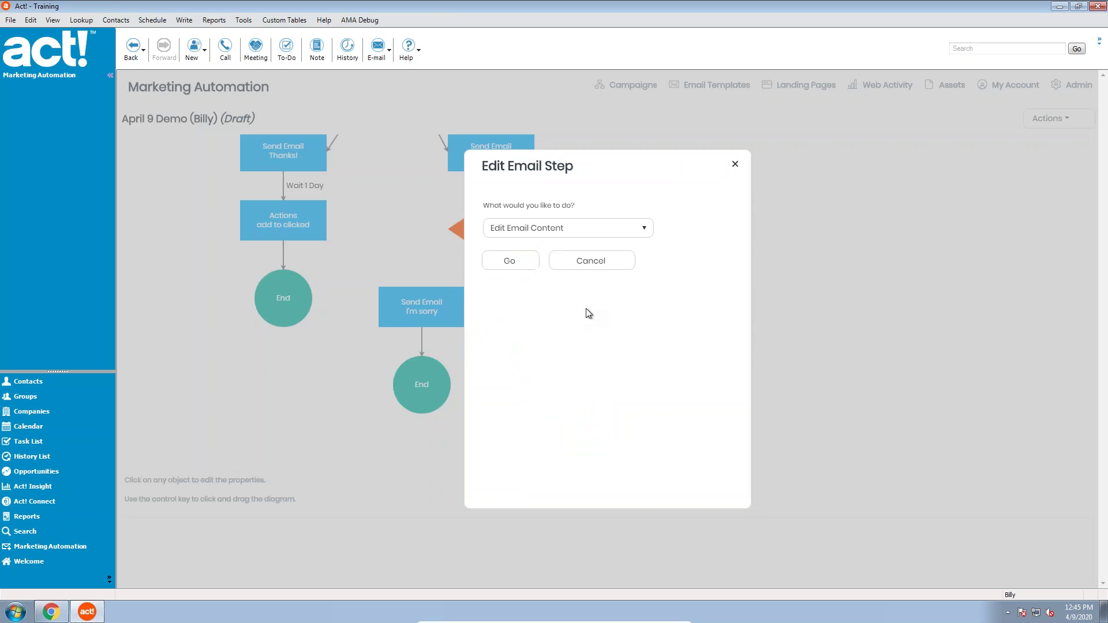
pyautogui.click(562, 224)
pyautogui.click(557, 281)
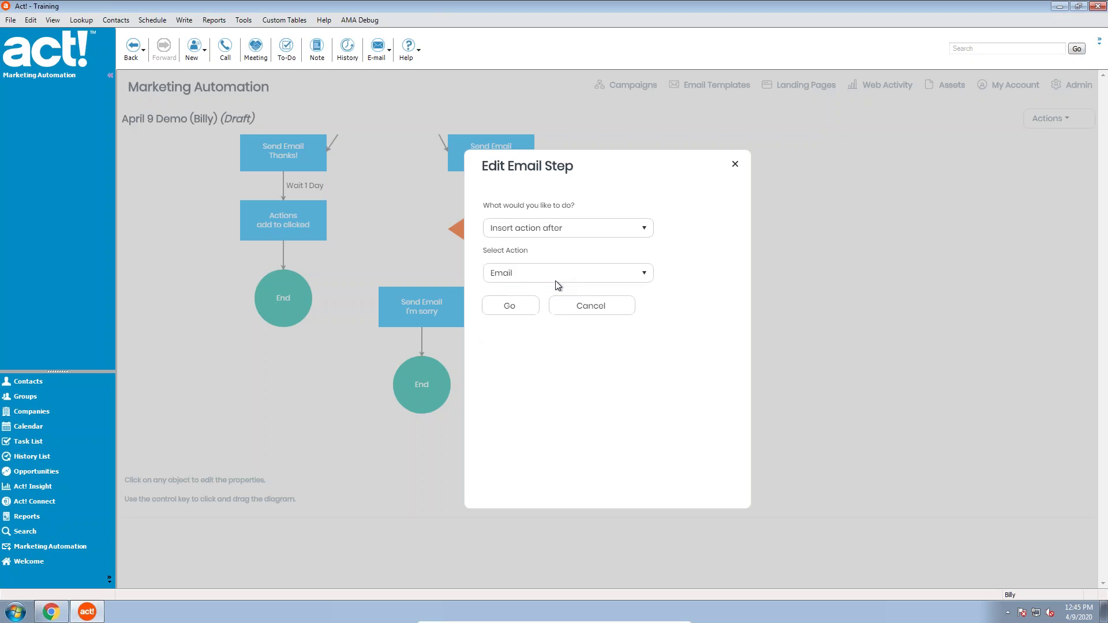
pyautogui.click(546, 273)
pyautogui.click(535, 296)
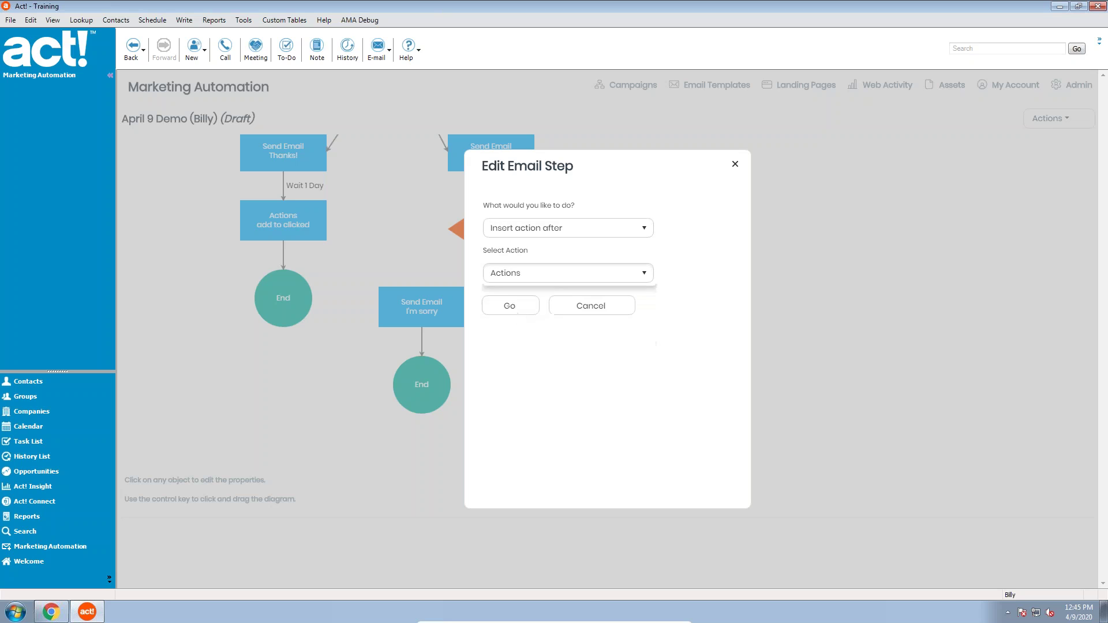
pyautogui.click(513, 307)
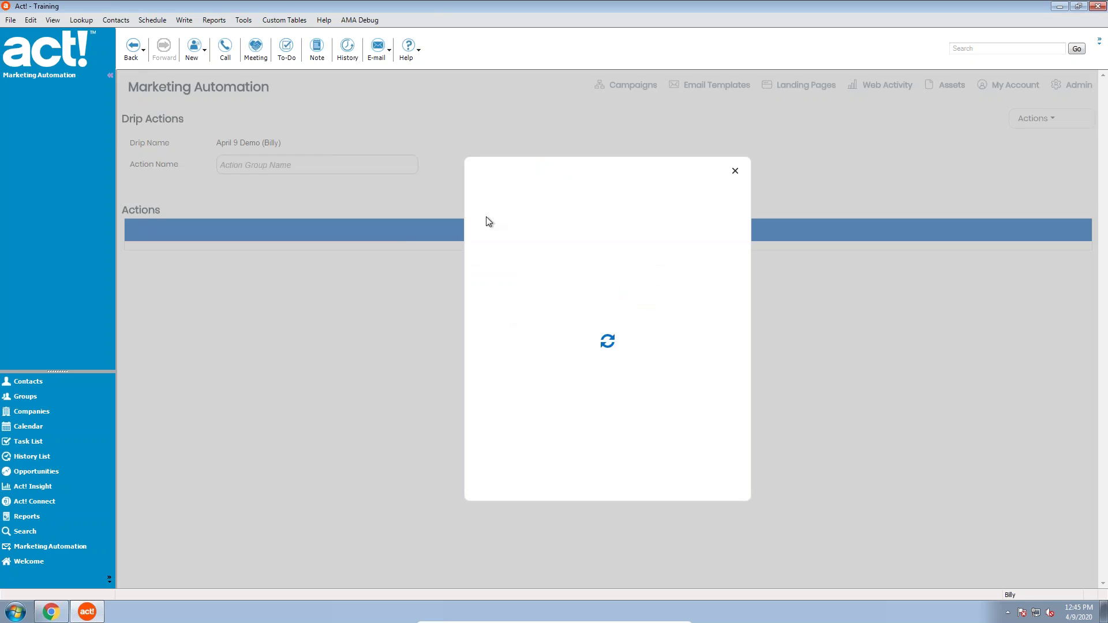
# Set the action after the Thank you! email to Add to Group with the Clicked group and save it
pyautogui.click(565, 235)
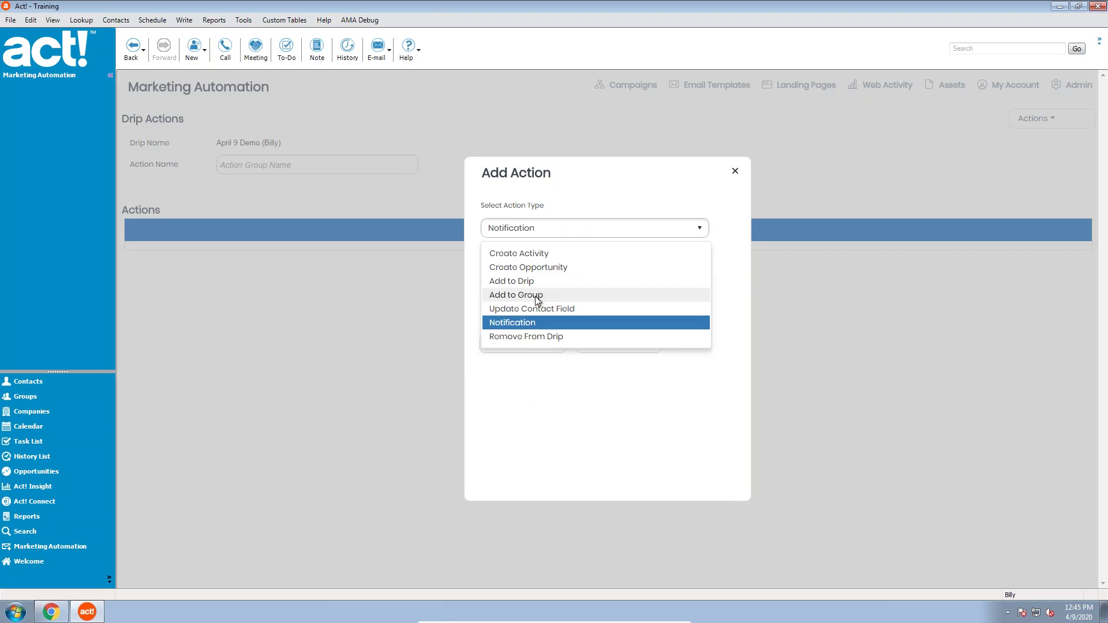
pyautogui.click(580, 293)
pyautogui.click(557, 288)
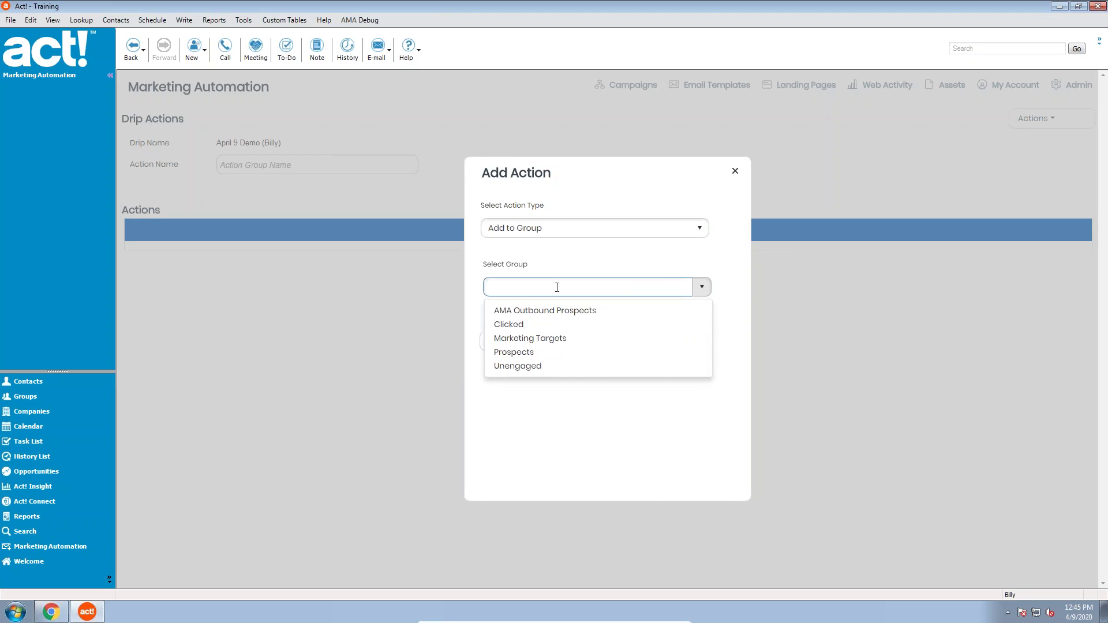
pyautogui.click(524, 324)
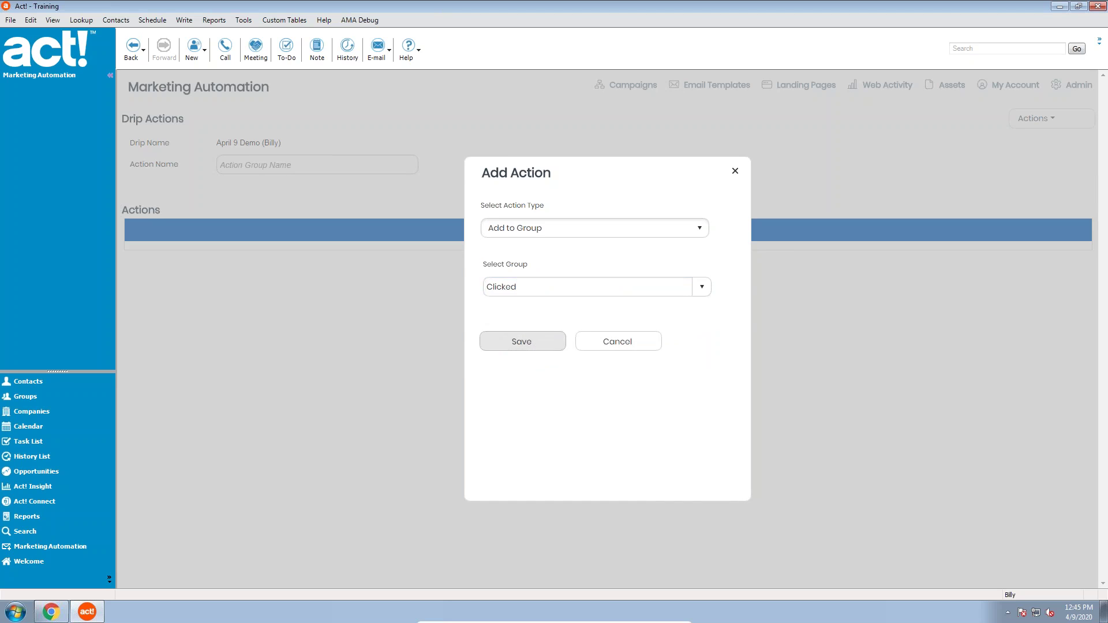
pyautogui.click(522, 342)
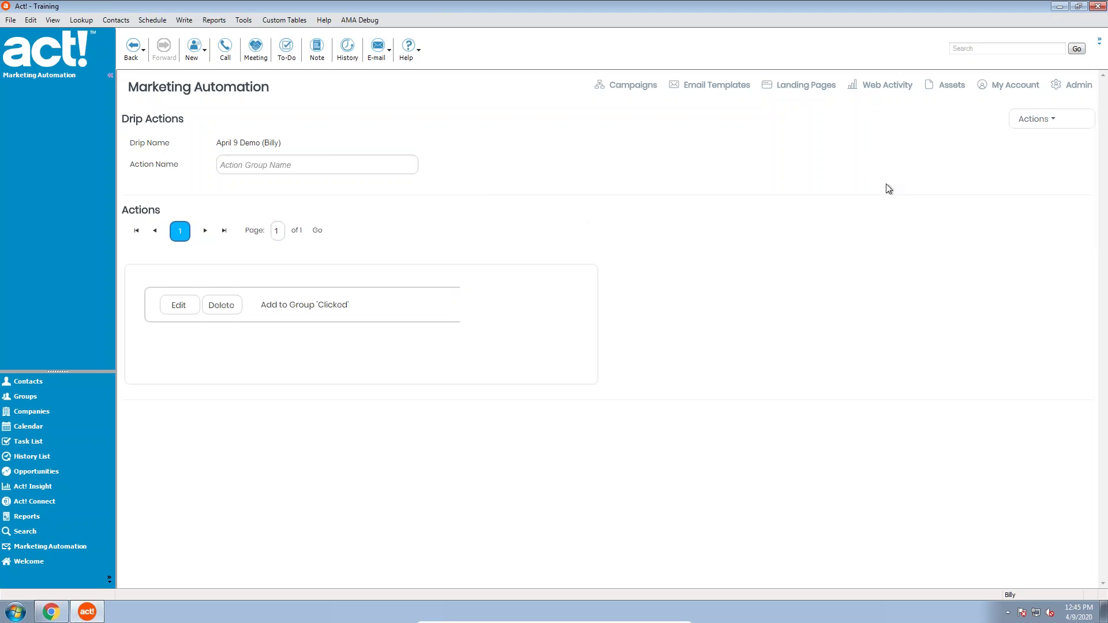
# Name the action group "Add to clicked", save it and return to check its place in the workflow
pyautogui.click(391, 166)
pyautogui.write('Add to clicek')
pyautogui.click(1046, 118)
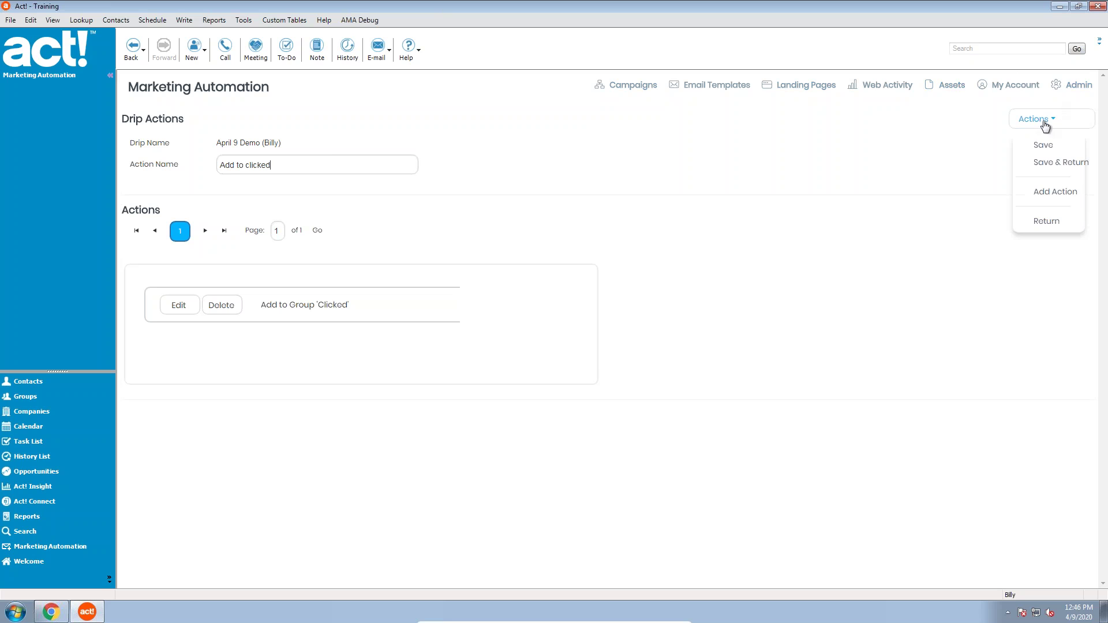
pyautogui.click(1053, 166)
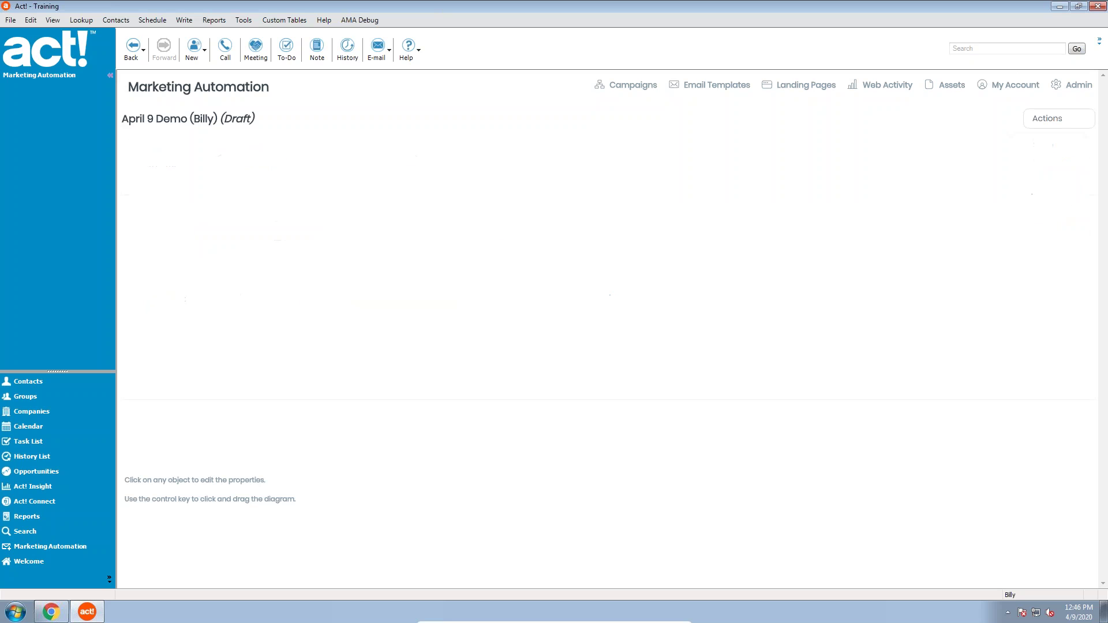
pyautogui.moveTo(528, 344); pyautogui.dragTo(544, 197)
pyautogui.moveTo(596, 310); pyautogui.dragTo(594, 218)
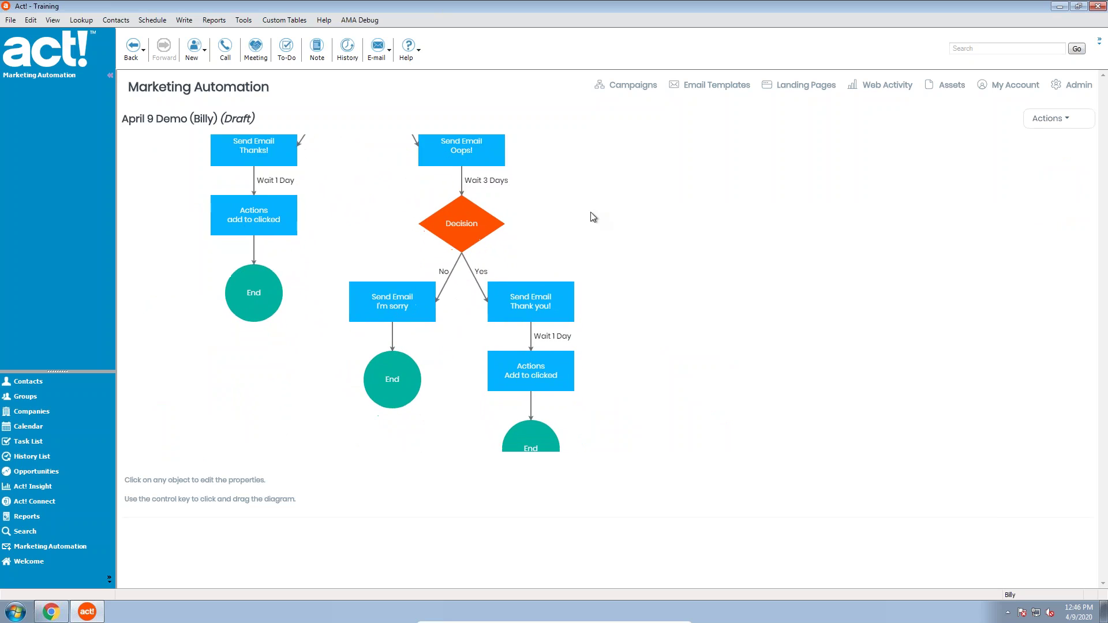
# Open the groups and view the contacts of the Clicked and Unengaged subgroups of AMA Outbound Prospects
pyautogui.click(32, 399)
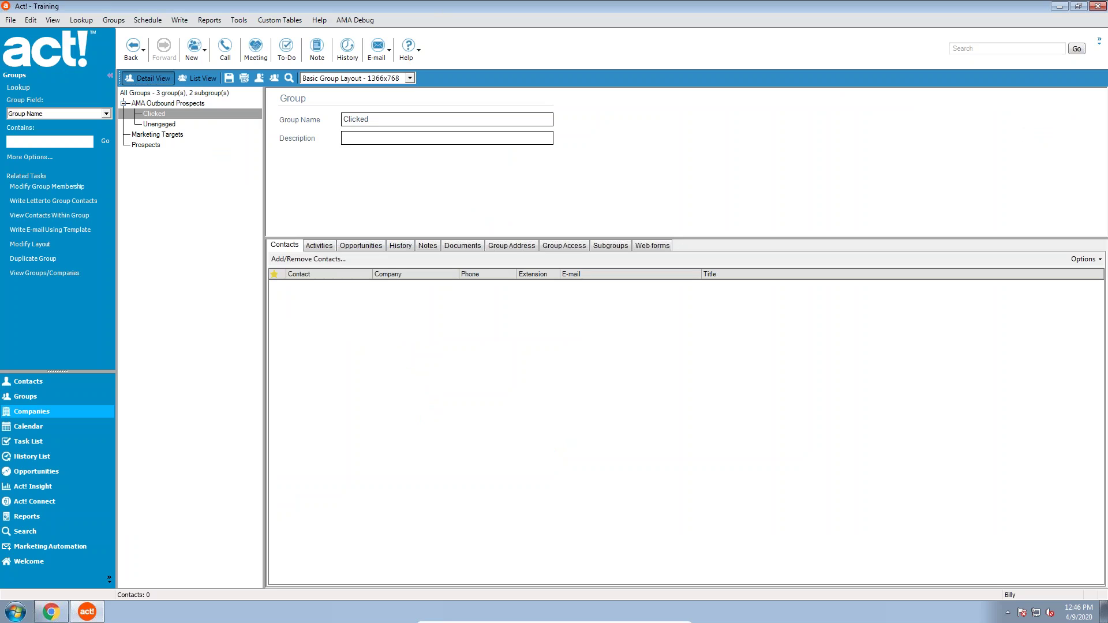
pyautogui.click(175, 115)
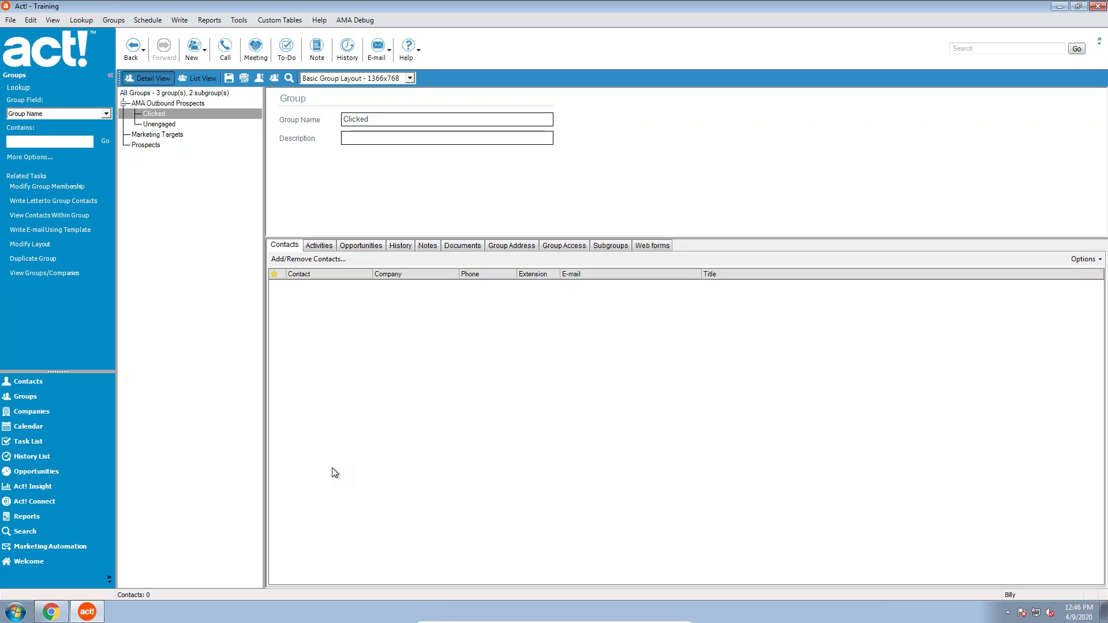
pyautogui.click(160, 125)
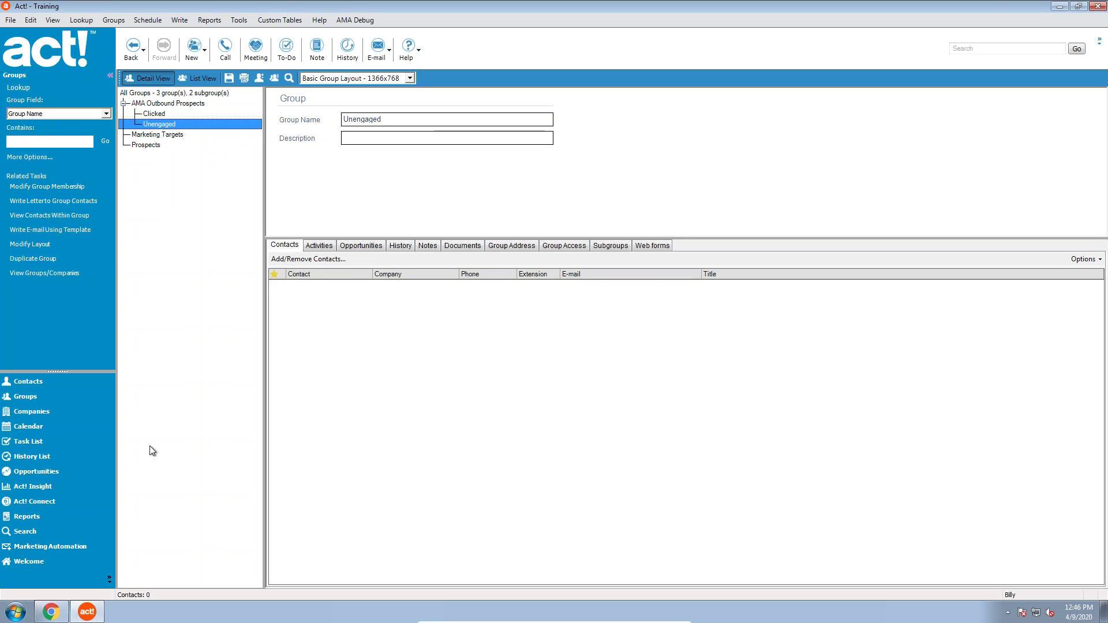
# Insert an Actions step after the I'm sorry email in the campaign workflow
pyautogui.click(67, 551)
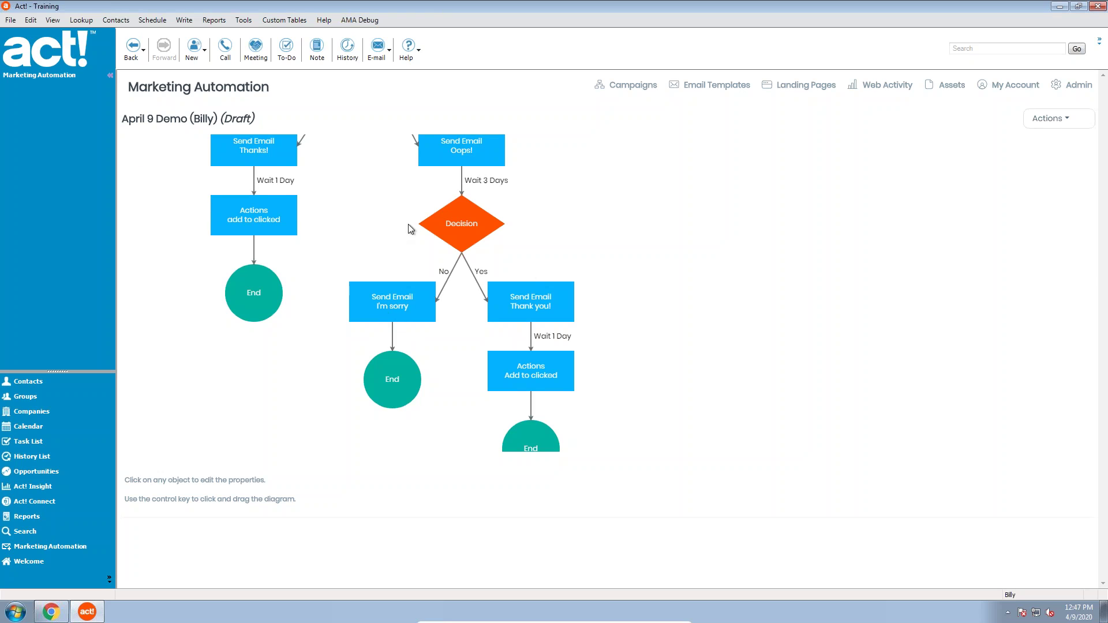
pyautogui.moveTo(398, 225)
pyautogui.mouseDown()
pyautogui.moveTo(388, 421)
pyautogui.moveTo(366, 302)
pyautogui.moveTo(385, 211)
pyautogui.mouseUp()
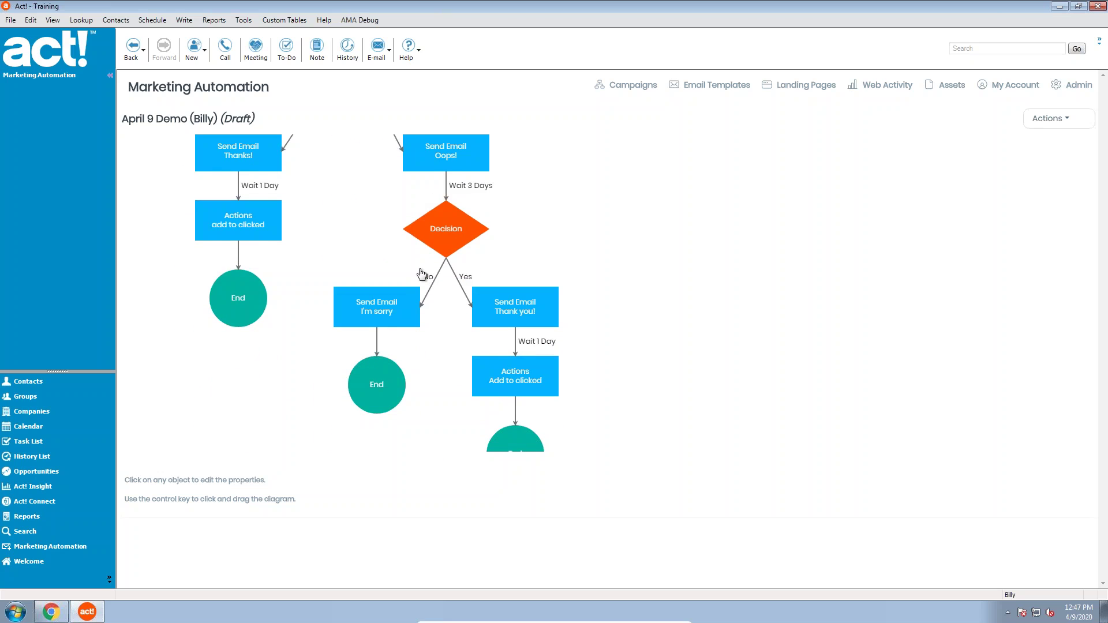
pyautogui.click(378, 326)
pyautogui.click(528, 234)
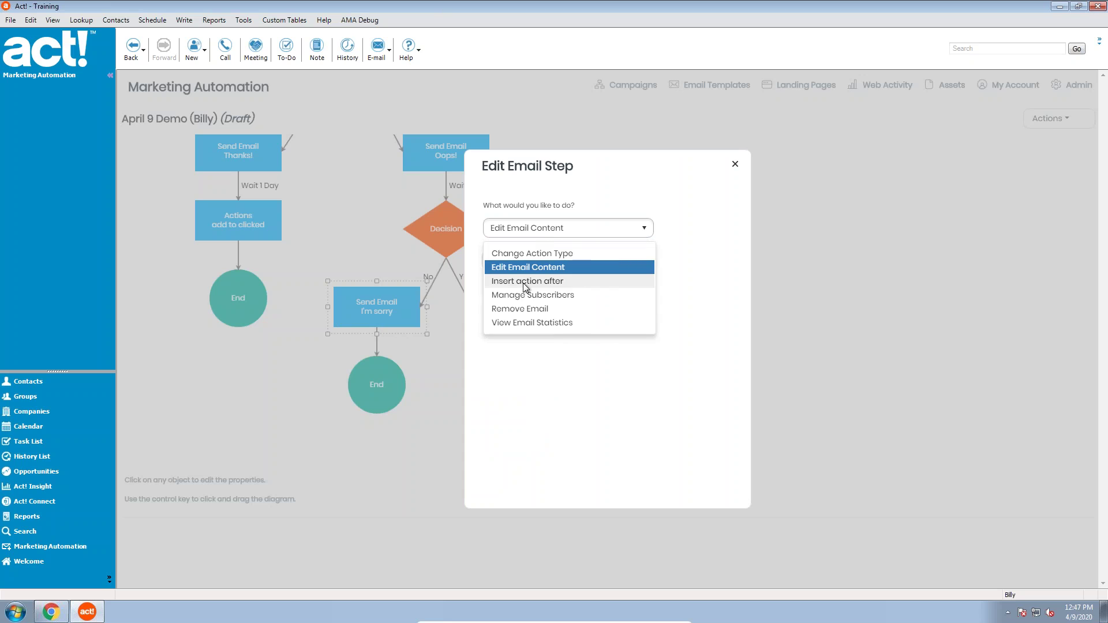
pyautogui.click(526, 277)
pyautogui.click(528, 274)
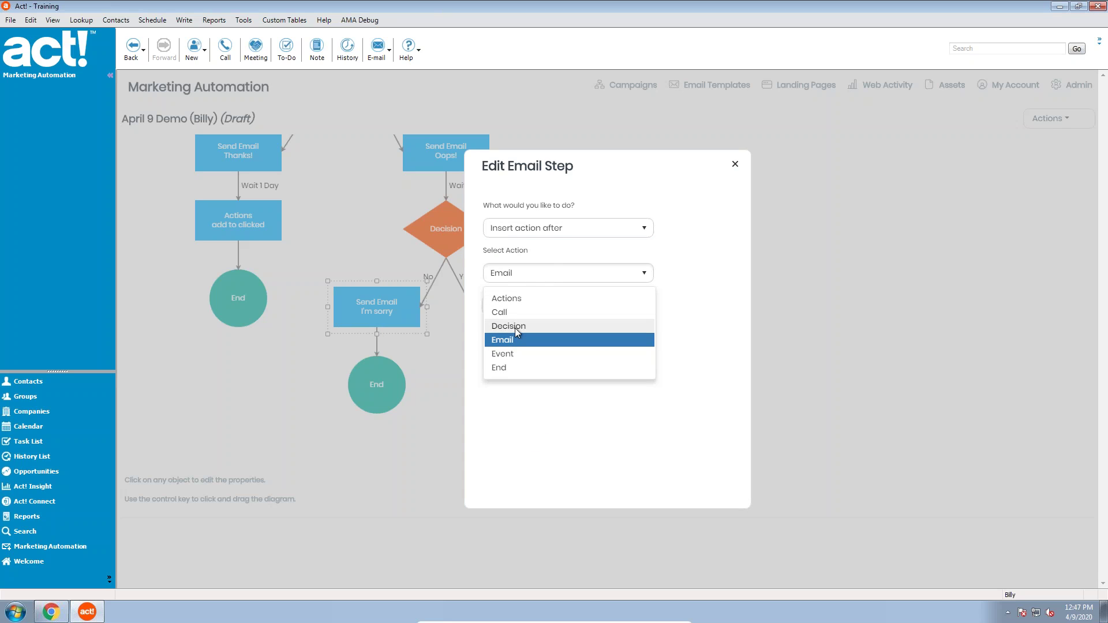
pyautogui.click(518, 298)
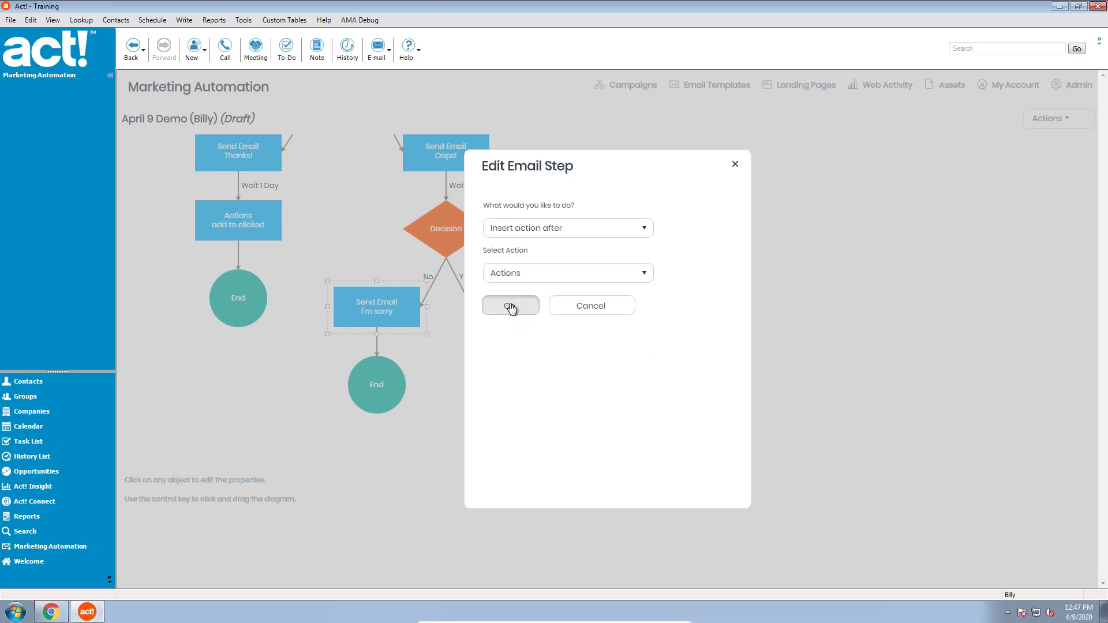
pyautogui.click(511, 306)
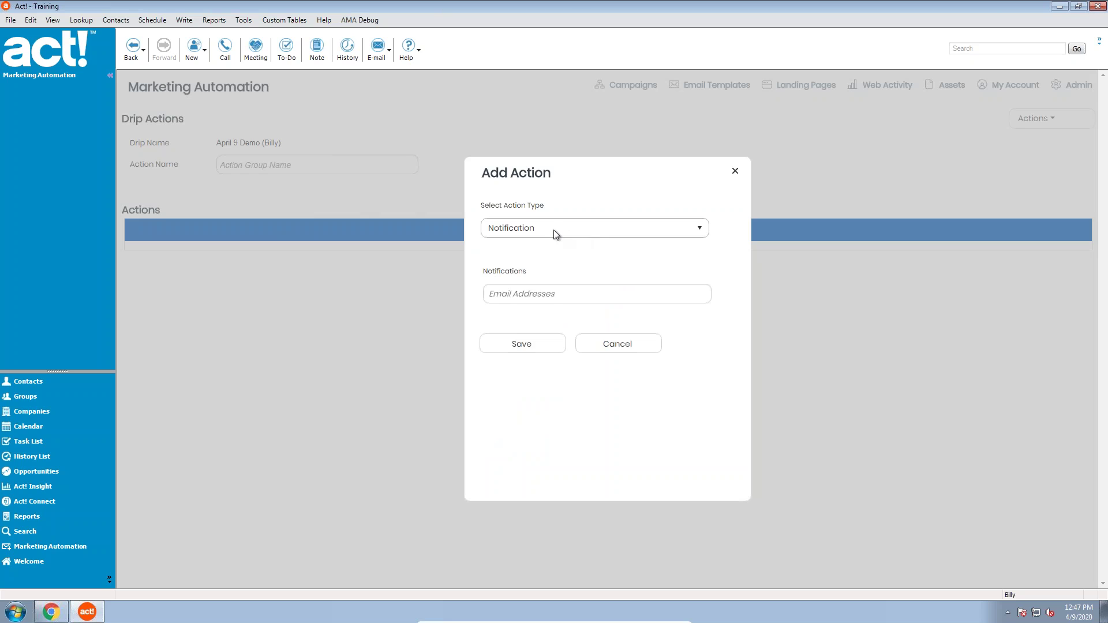
# Set the action after the I'm sorry email to Add to Group with the Unengaged group, then save it and return to the workflow
pyautogui.click(553, 230)
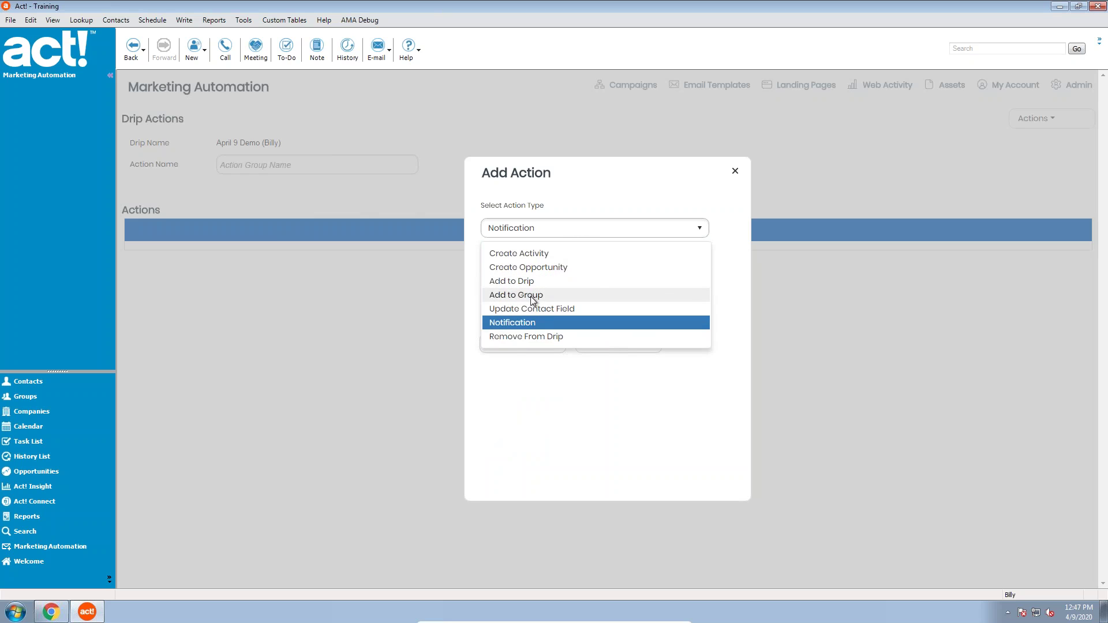
pyautogui.click(531, 296)
pyautogui.click(521, 286)
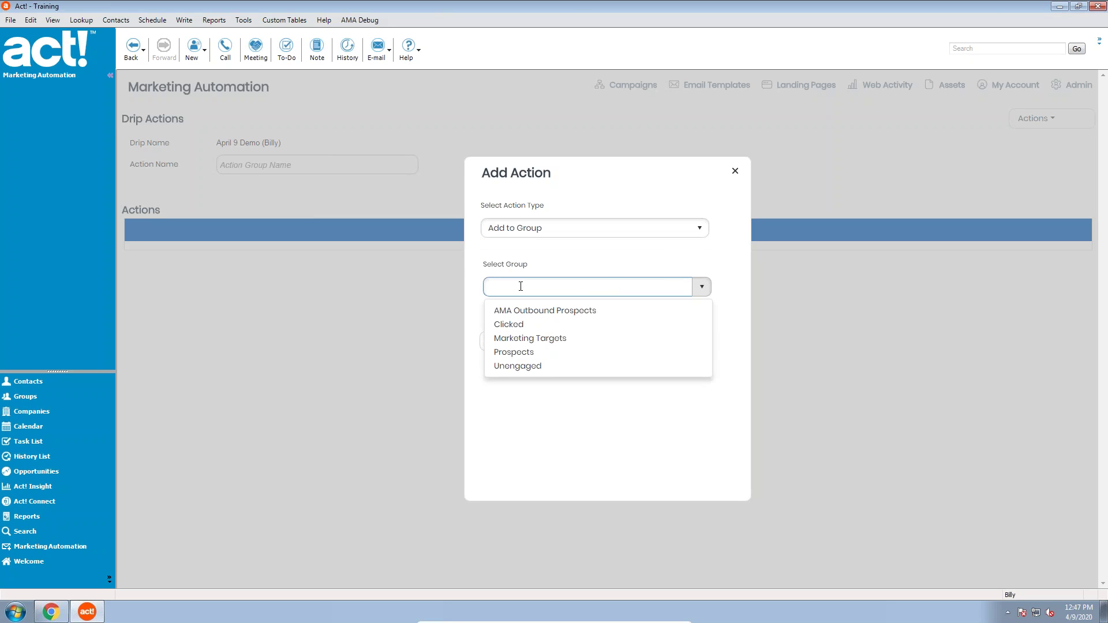
pyautogui.click(514, 366)
pyautogui.click(518, 345)
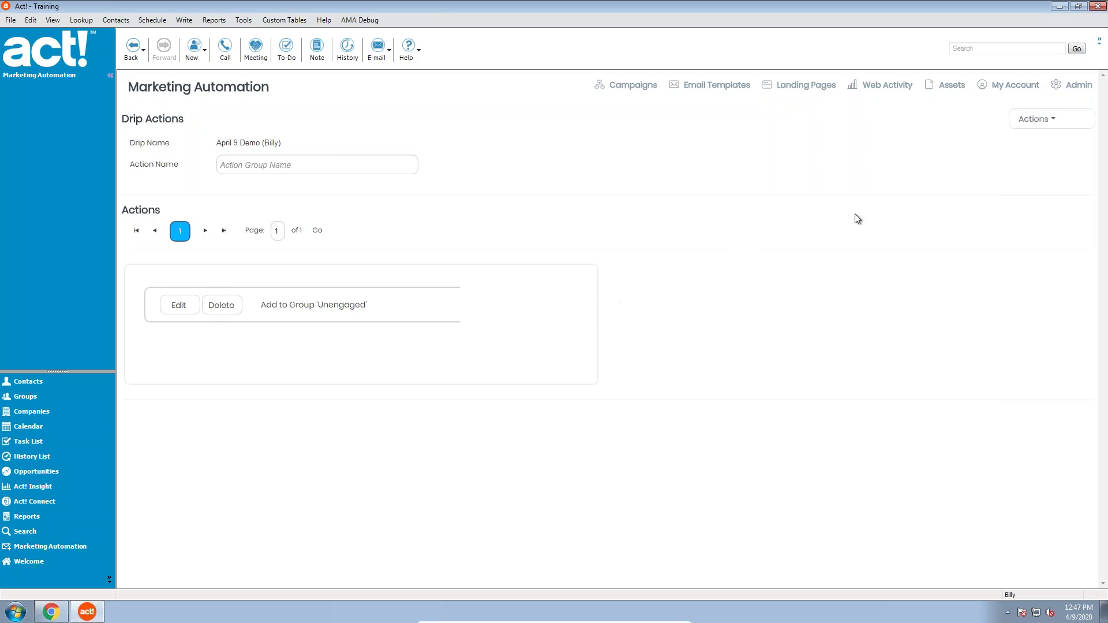
pyautogui.click(1047, 127)
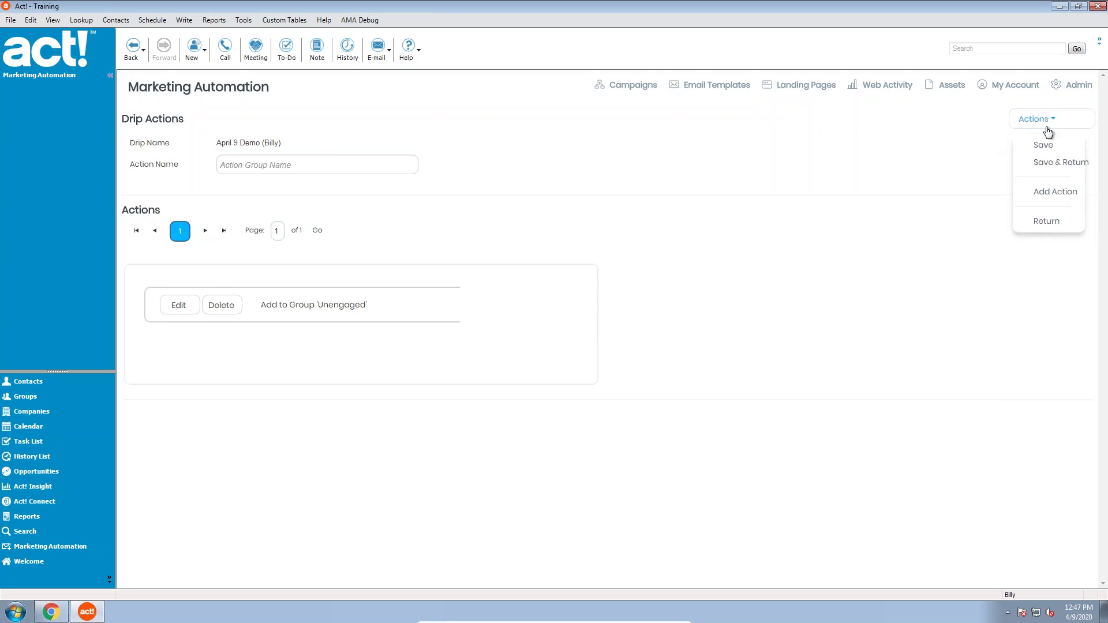
pyautogui.click(1045, 163)
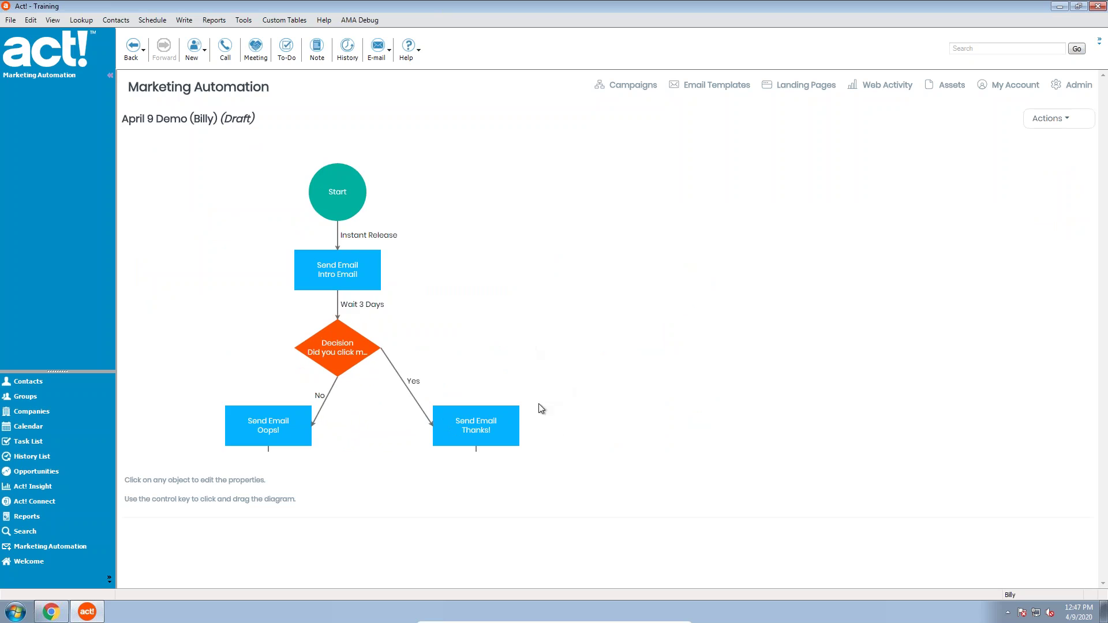
# Review the campaign workflow from start to end, including the wait interval between the I'm sorry email and its Actions step
pyautogui.moveTo(559, 371); pyautogui.dragTo(571, 346)
pyautogui.scroll(-6, 575, 307)
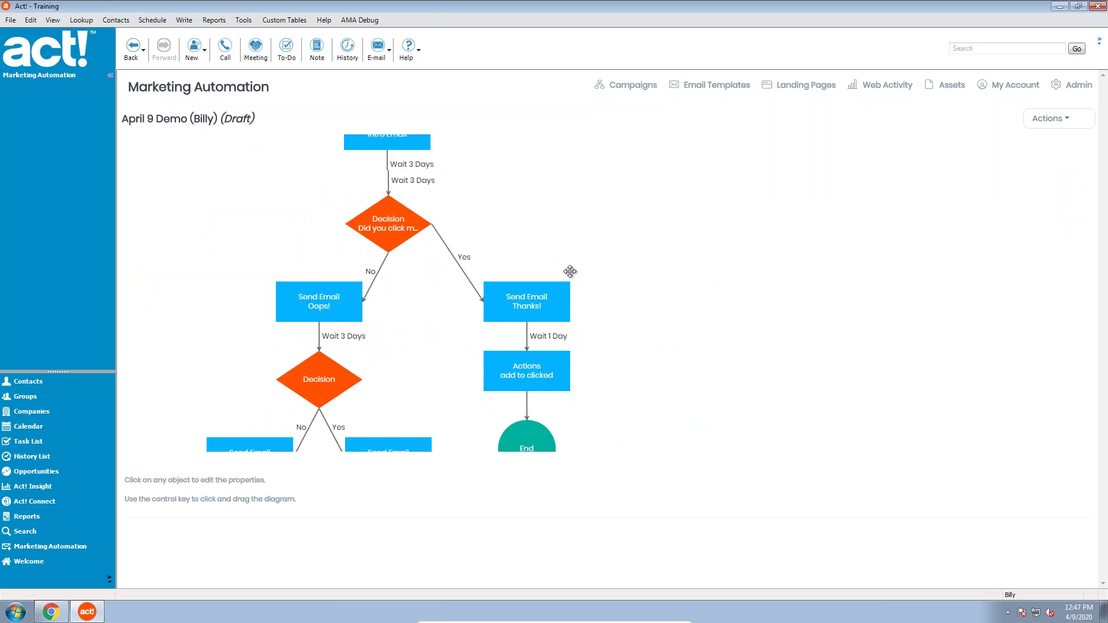
pyautogui.scroll(-4, 649, 247)
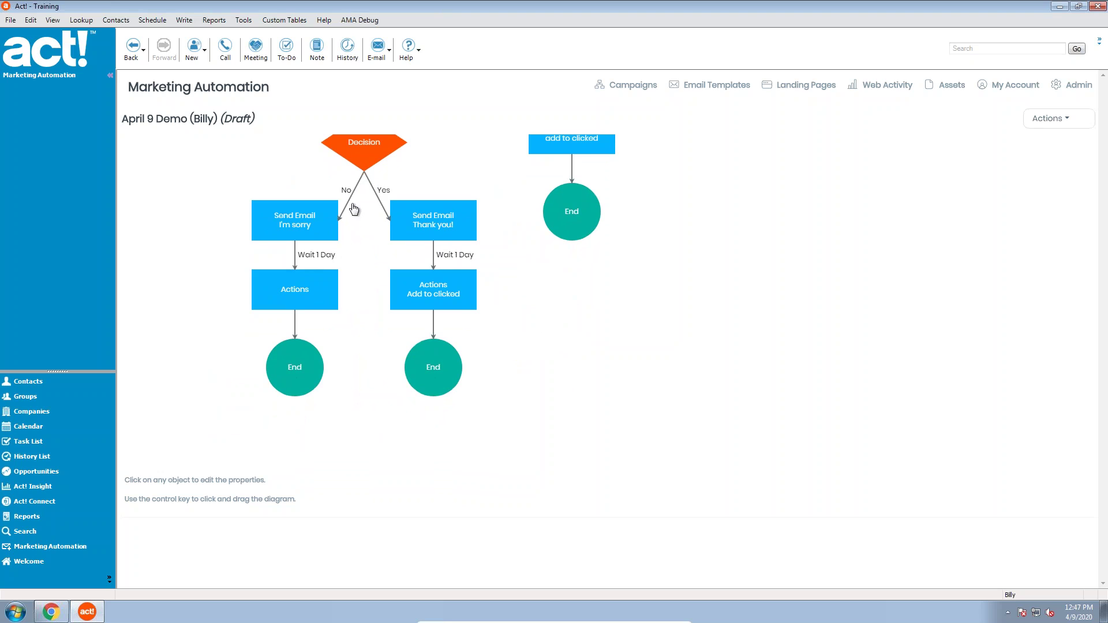
pyautogui.scroll(3, 354, 206)
pyautogui.click(310, 354)
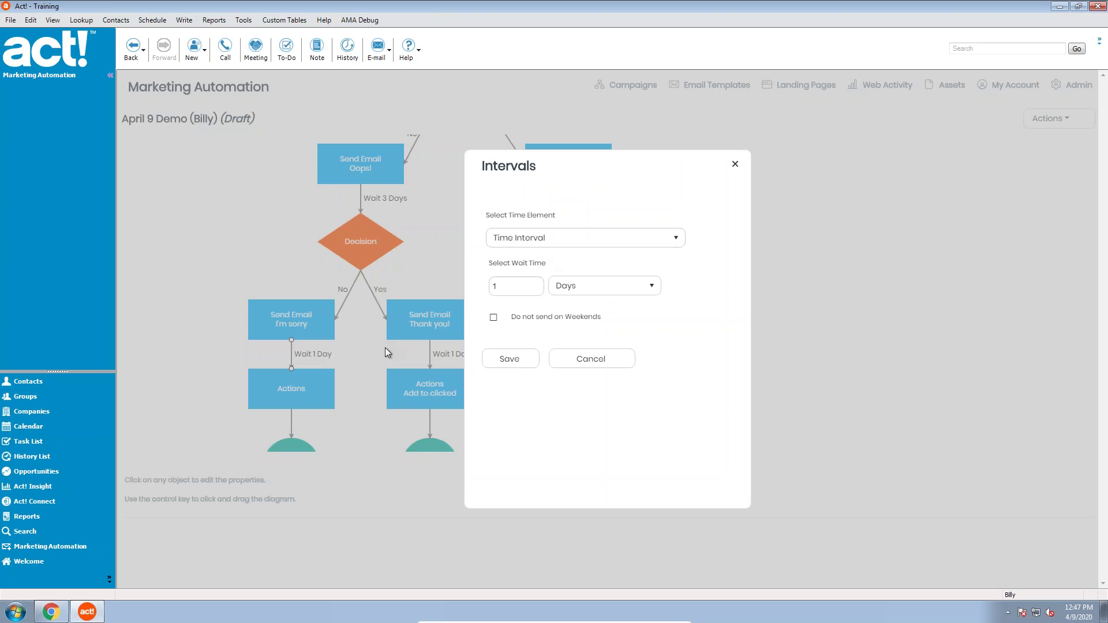
pyautogui.click(606, 366)
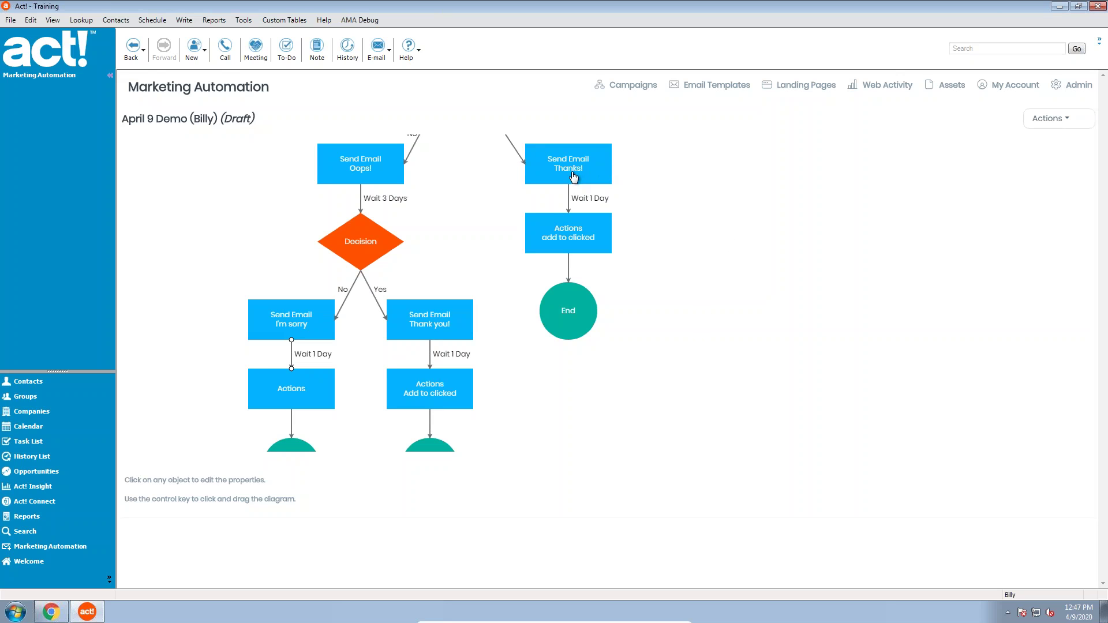
pyautogui.moveTo(651, 295); pyautogui.dragTo(660, 453)
pyautogui.moveTo(585, 274); pyautogui.dragTo(634, 245)
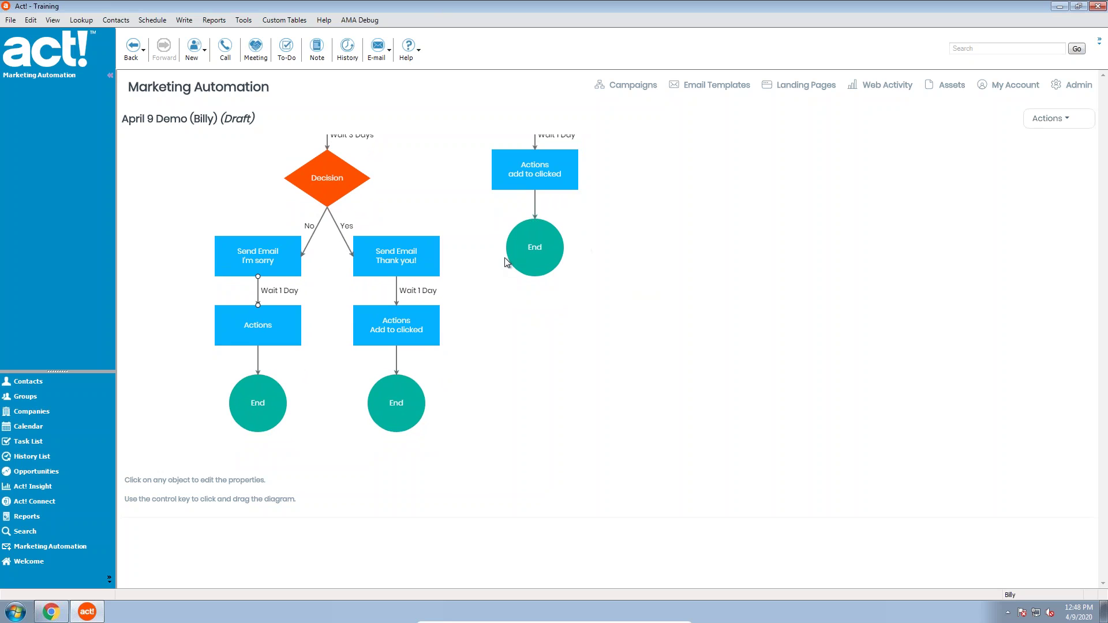
pyautogui.moveTo(460, 198); pyautogui.dragTo(484, 535)
pyautogui.moveTo(606, 235); pyautogui.dragTo(596, 312)
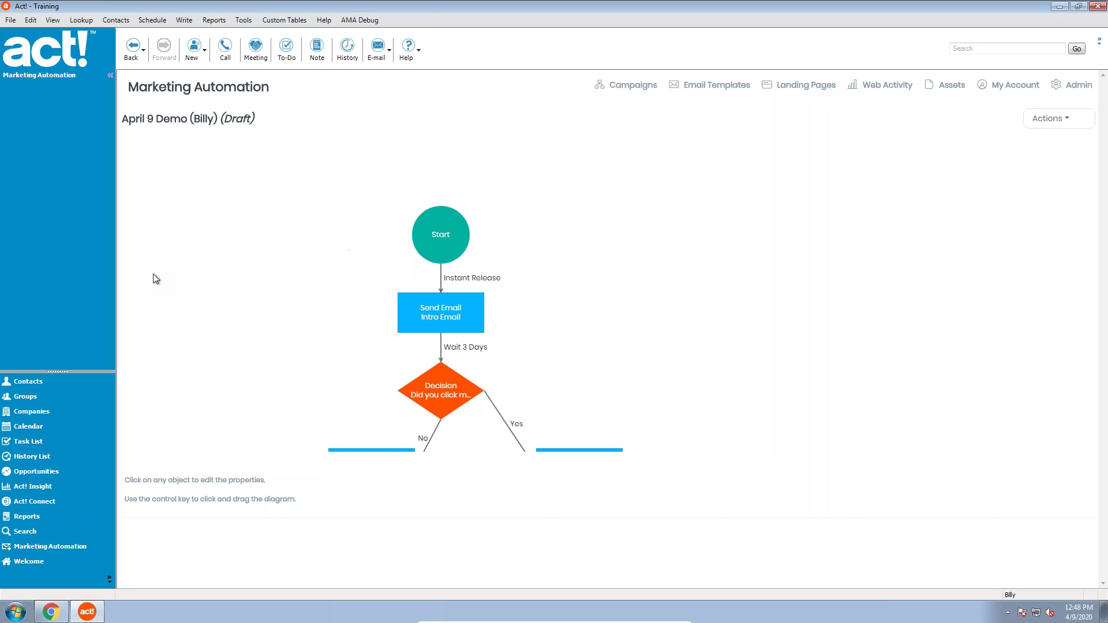
# Check the Clicked and Unengaged subgroups in the groups list and return to the campaign workflow
pyautogui.click(26, 397)
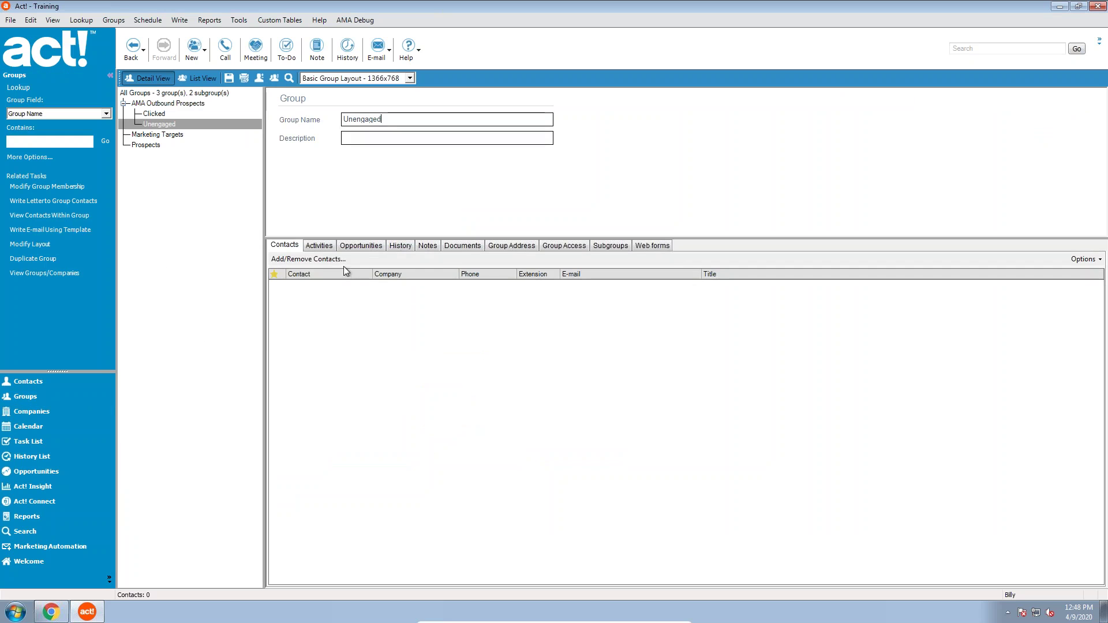
pyautogui.click(154, 113)
pyautogui.click(159, 125)
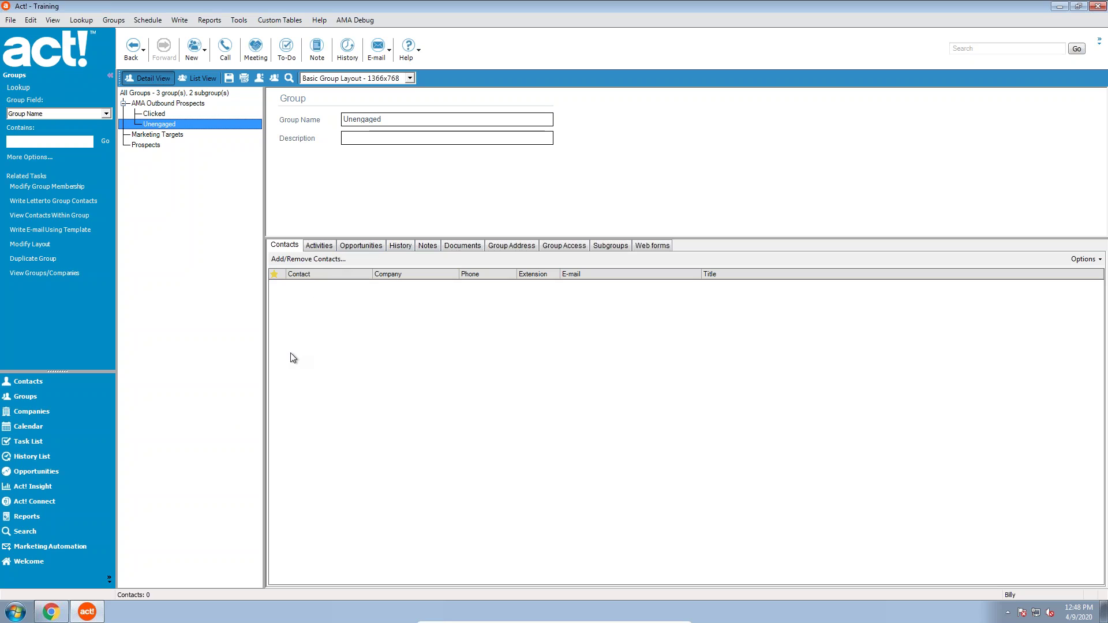
pyautogui.click(48, 546)
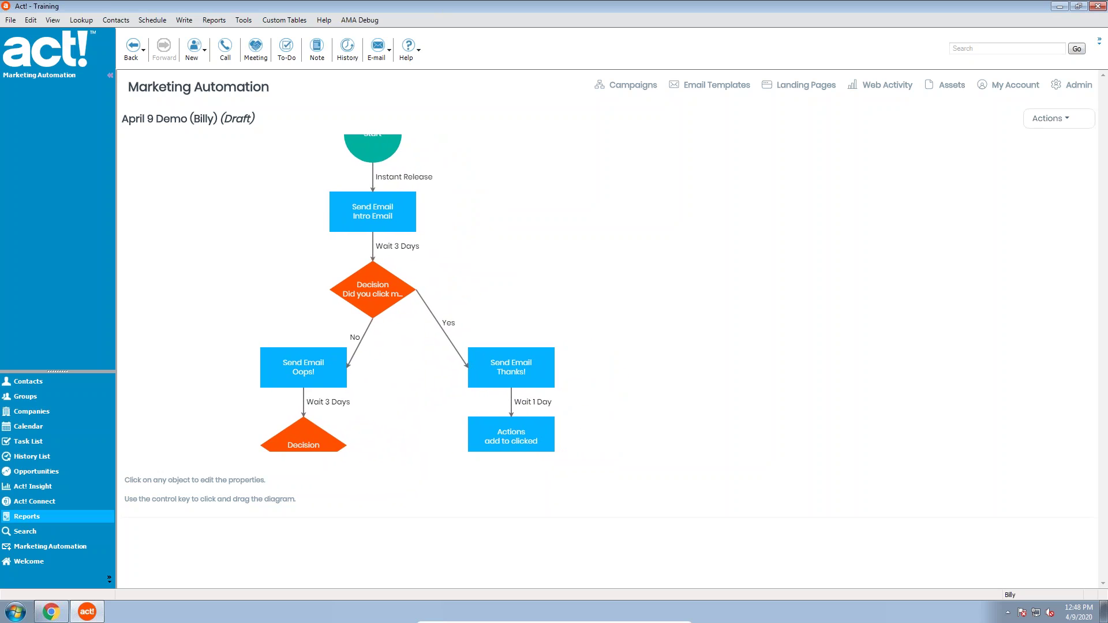
pyautogui.moveTo(560, 269); pyautogui.dragTo(565, 301)
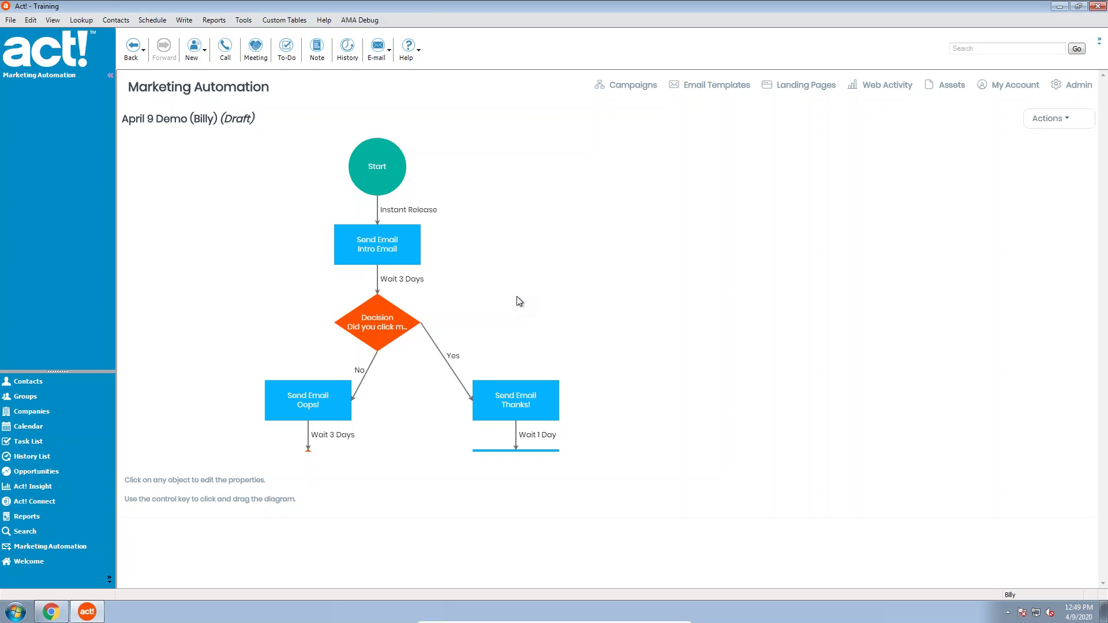
# View the contacts of the AMA Outbound Prospects group and a contact's record, then return to the campaign
pyautogui.click(29, 404)
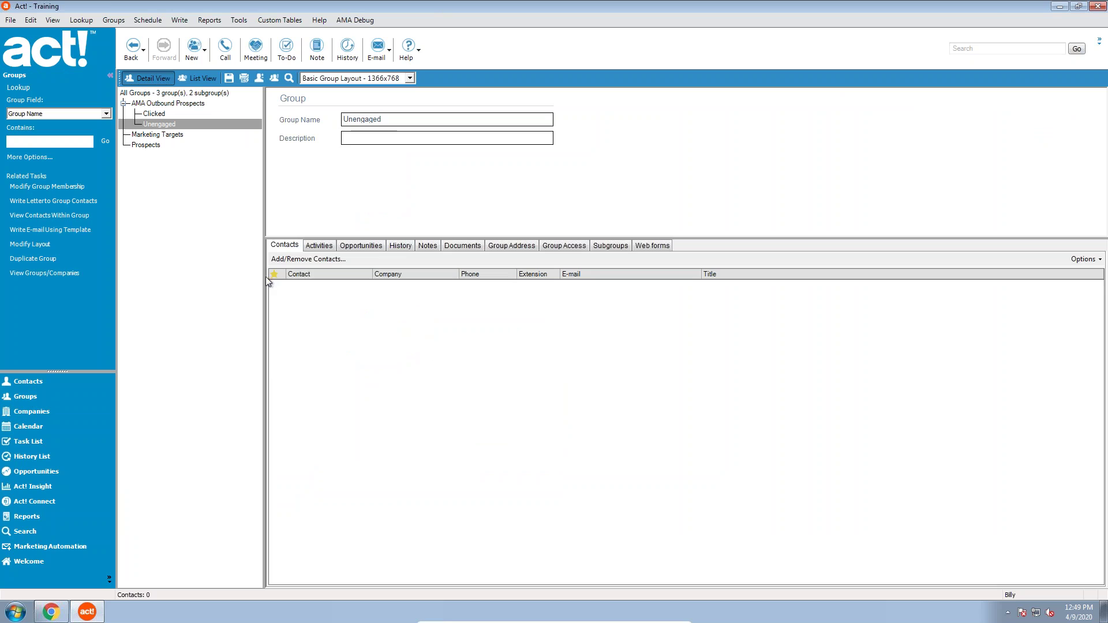
pyautogui.doubleClick(170, 104)
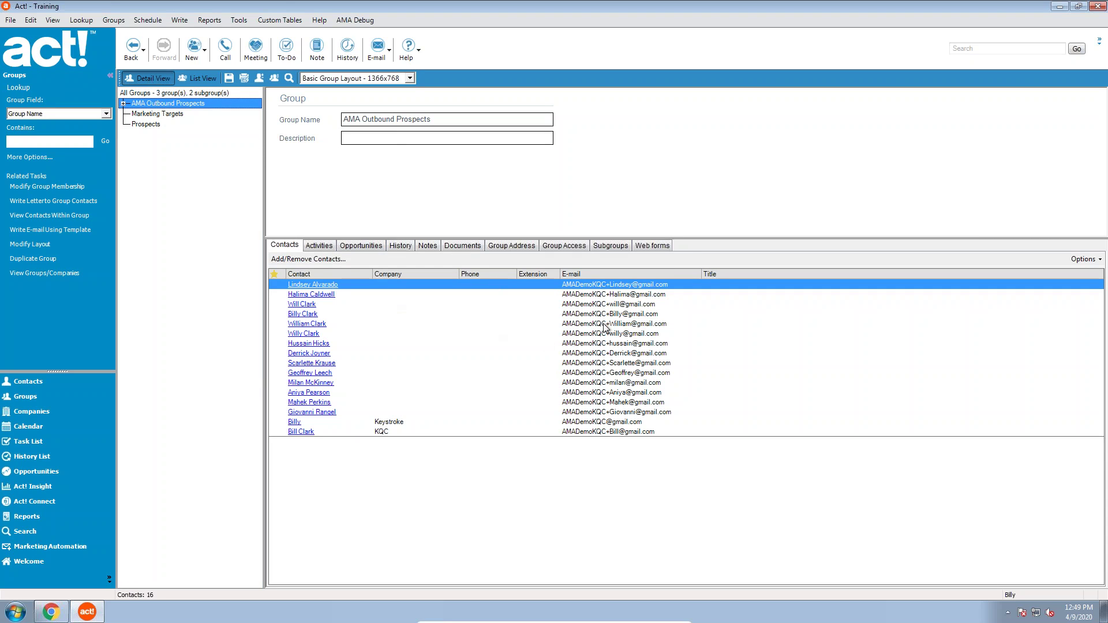
pyautogui.click(75, 380)
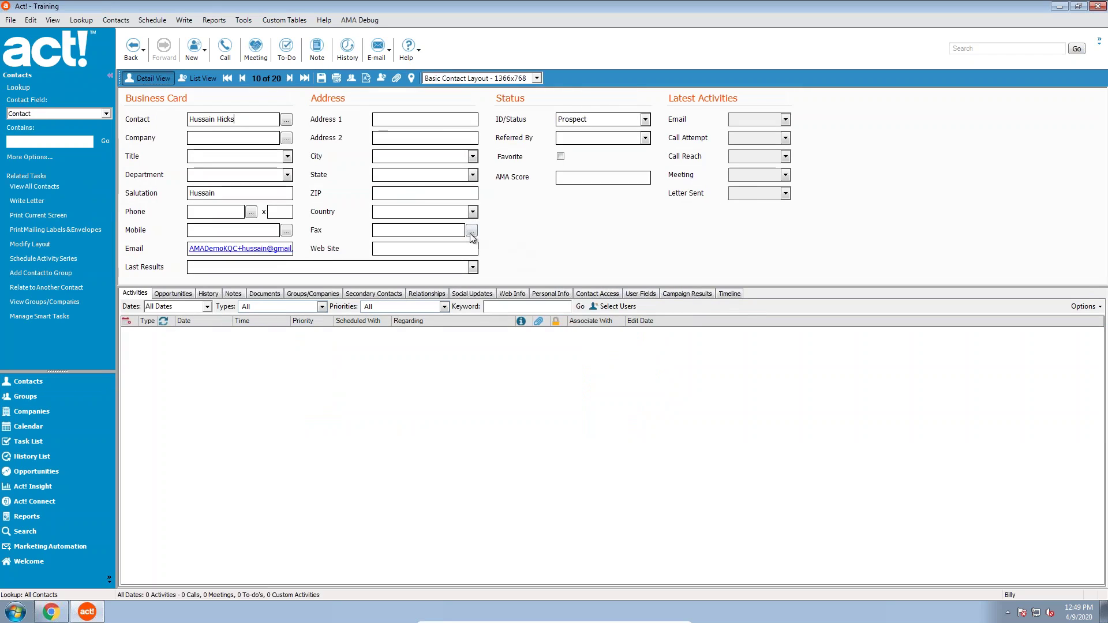
pyautogui.click(561, 157)
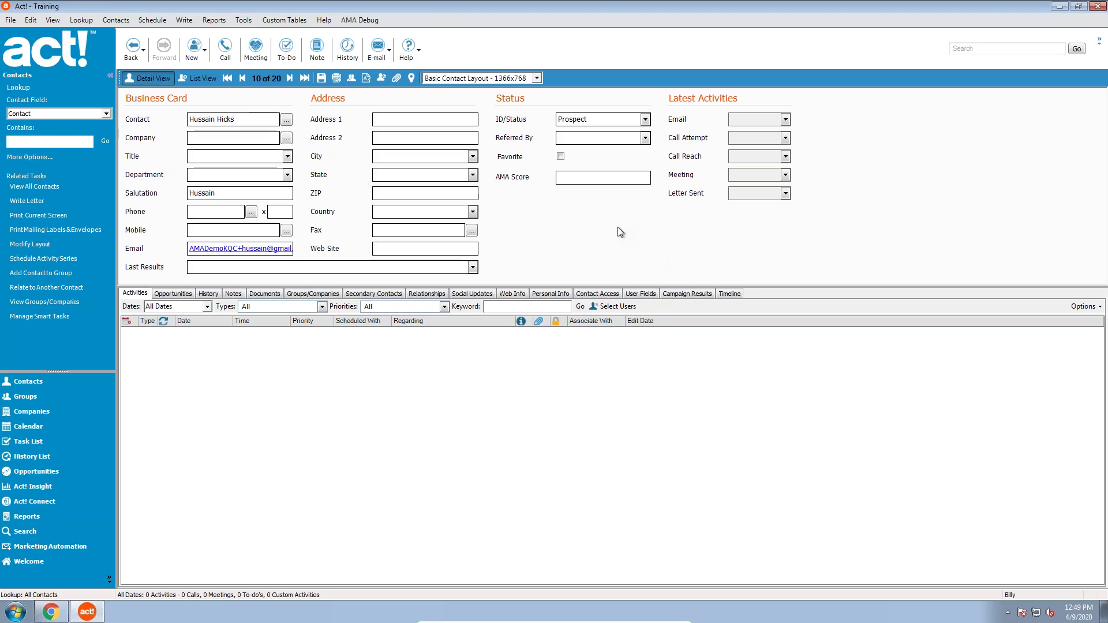
pyautogui.click(57, 396)
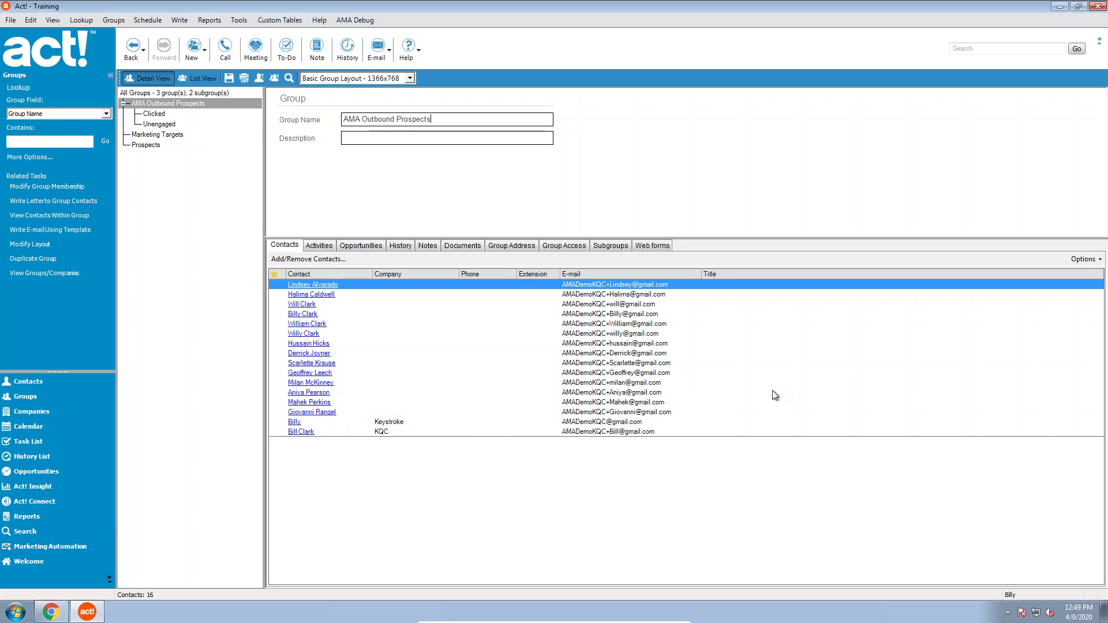
pyautogui.click(82, 546)
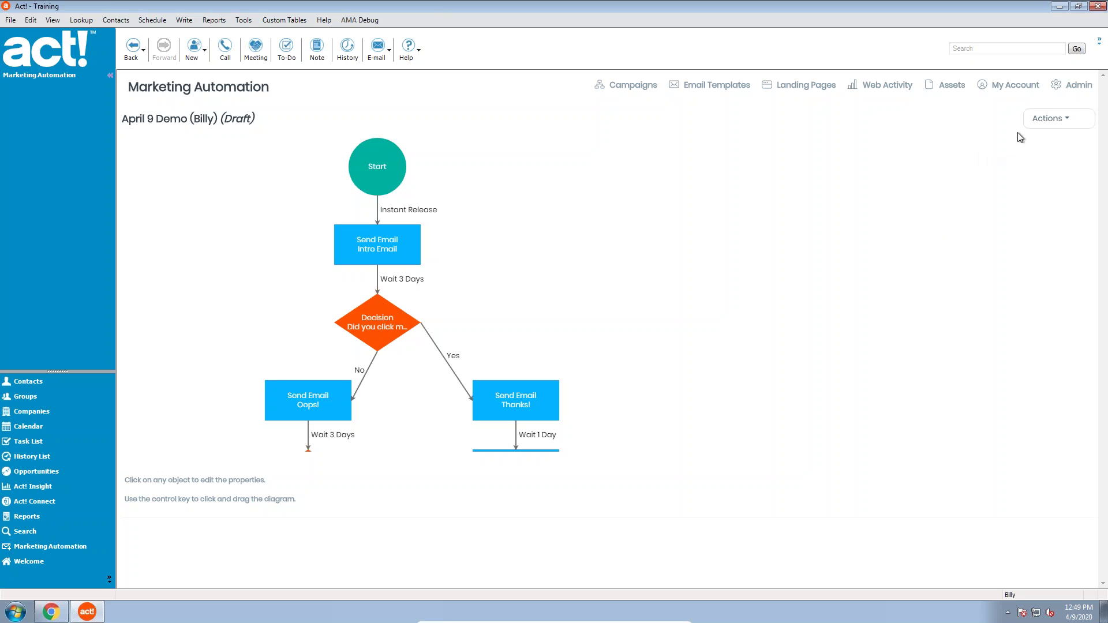
# Turn on Campaign List Sync for the campaign with the daily 8 AM schedule and the Jul-09-2020 end date
pyautogui.click(1056, 120)
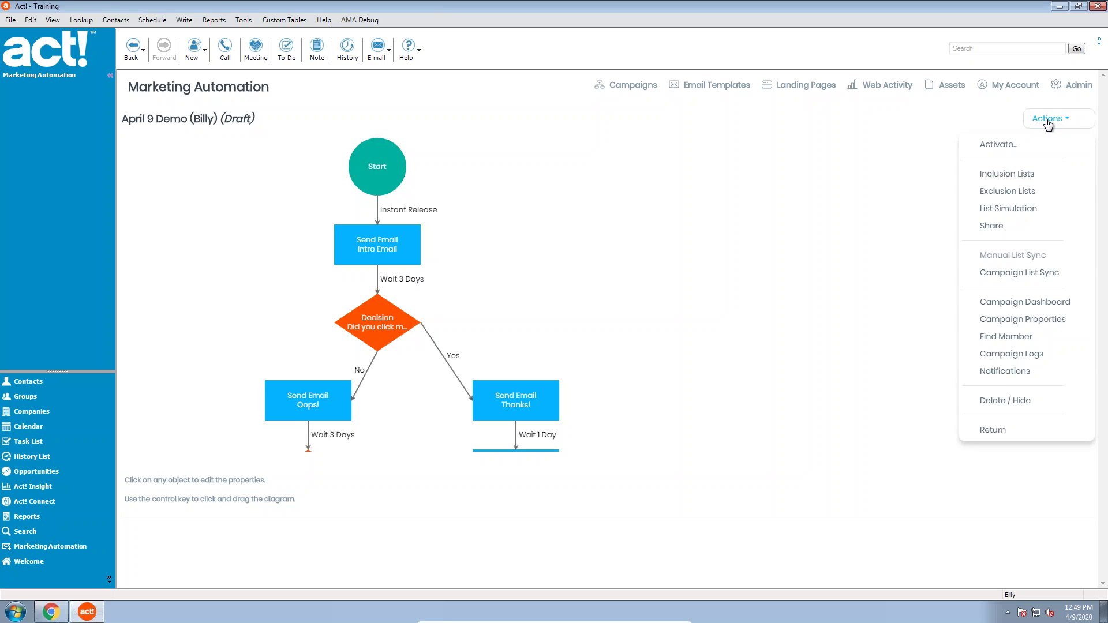
pyautogui.click(1005, 260)
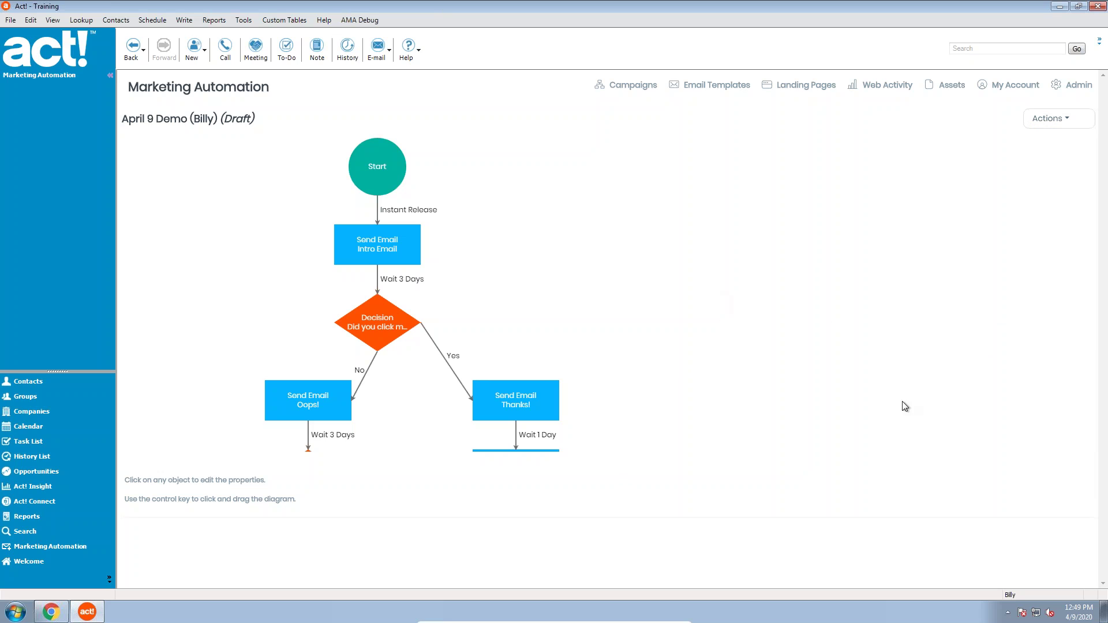
pyautogui.click(1056, 119)
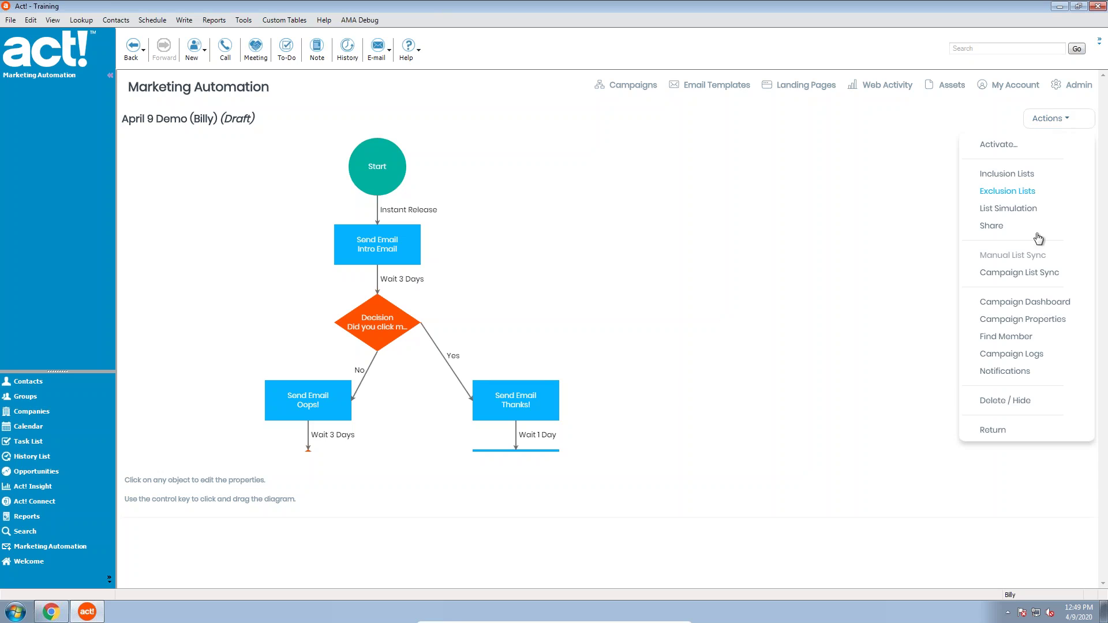
pyautogui.click(1036, 277)
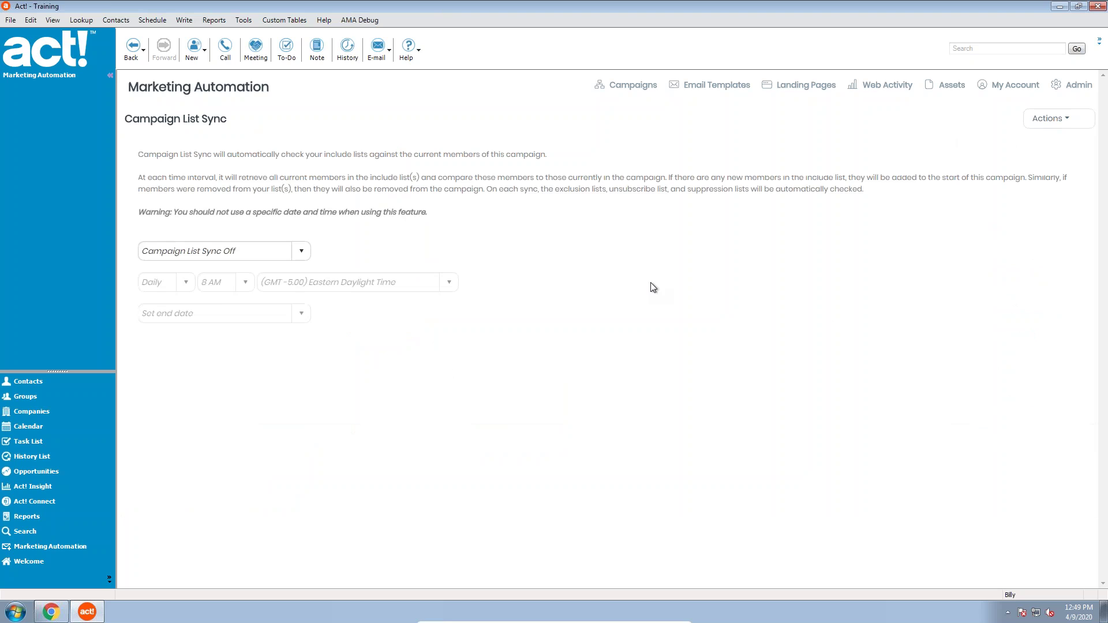
pyautogui.click(300, 251)
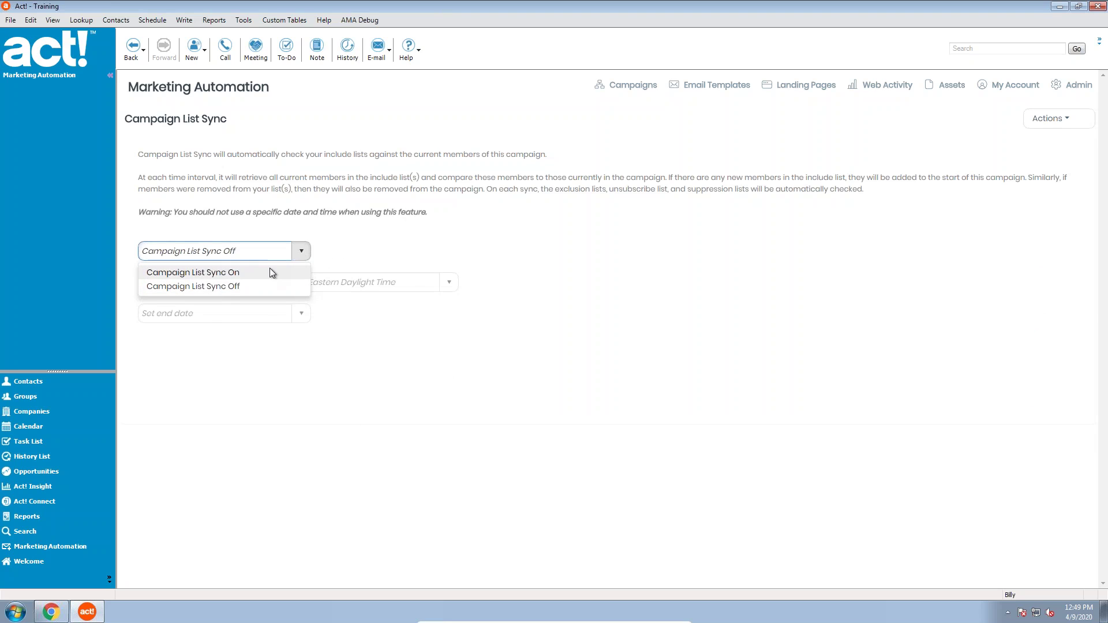
pyautogui.click(268, 271)
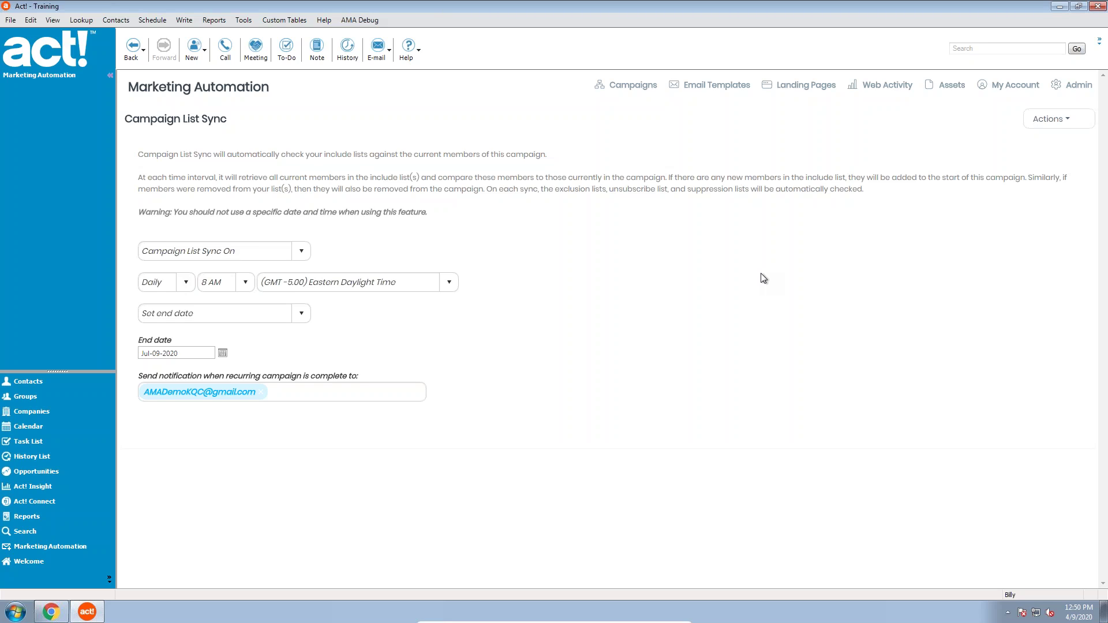
pyautogui.moveTo(1049, 119)
pyautogui.click(1033, 165)
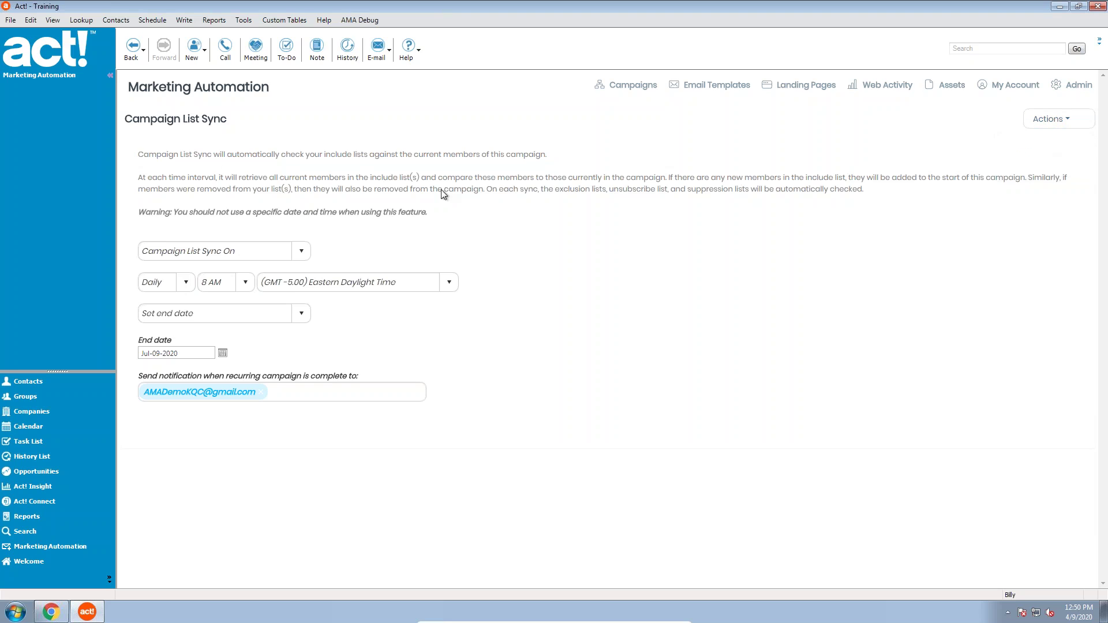
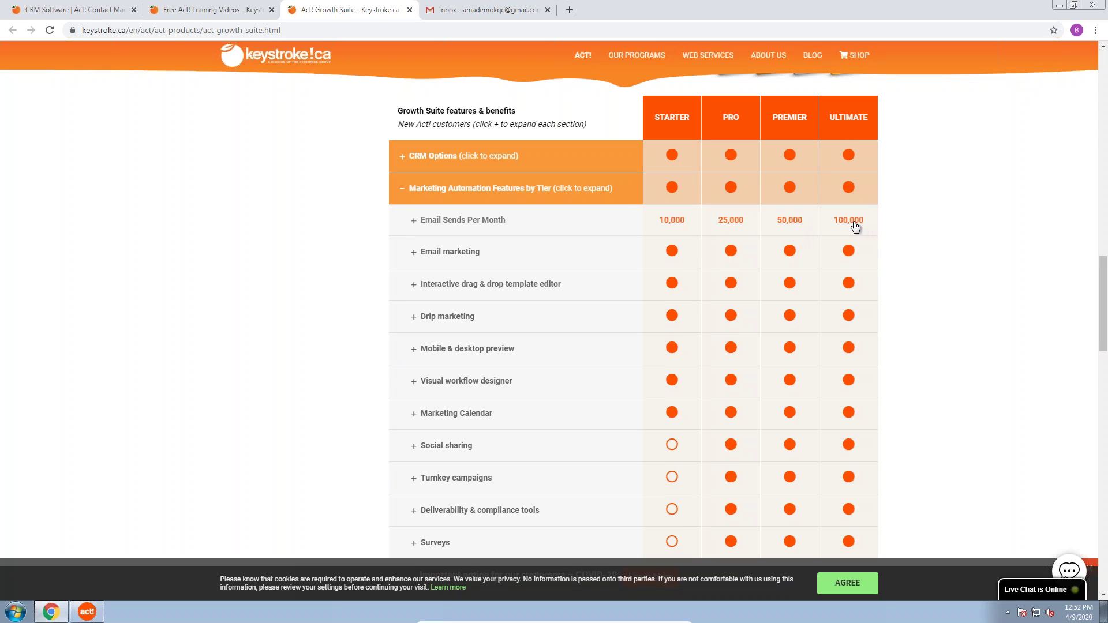
# Compare the Marketing Automation features and monthly costs of the Starter, Pro, Premier and Ultimate Growth Suite tiers
pyautogui.scroll(-5, 855, 225)
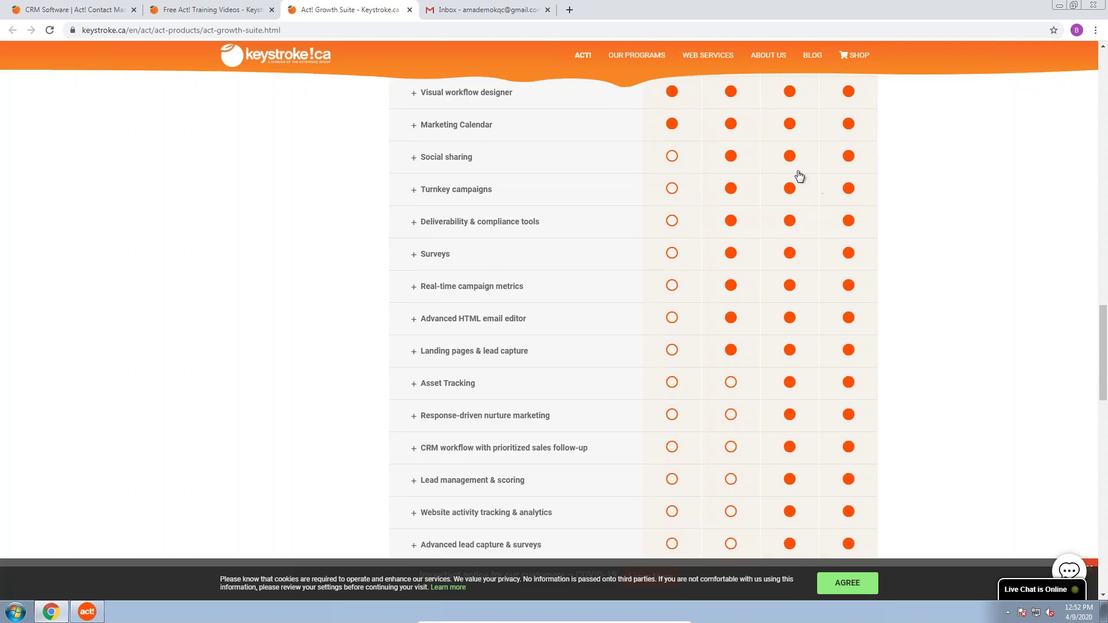
pyautogui.scroll(3, 775, 172)
pyautogui.scroll(1, 651, 131)
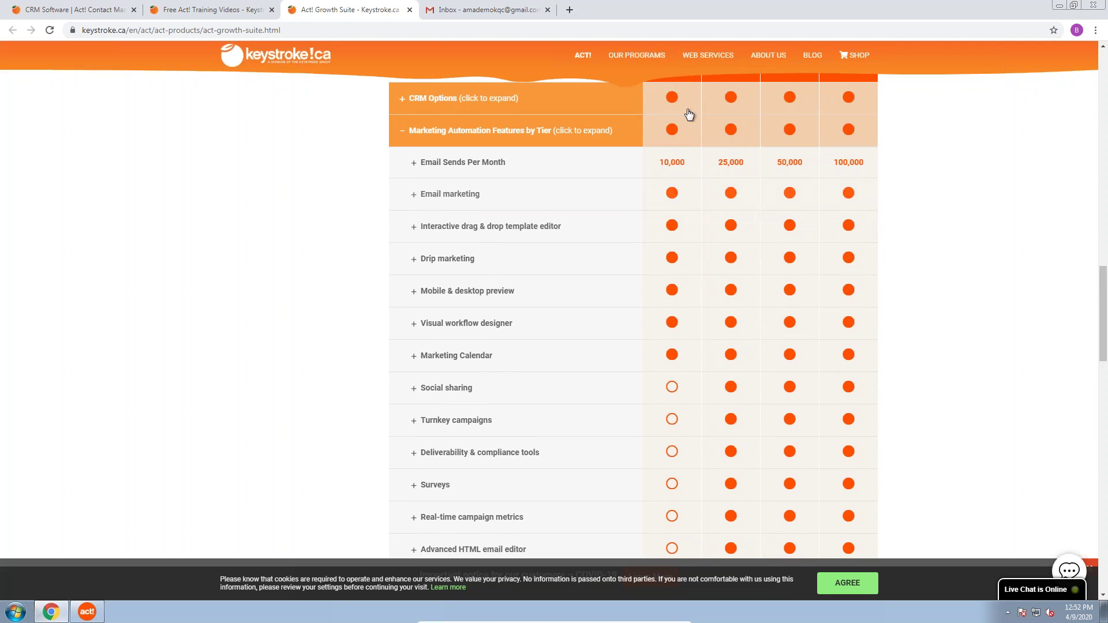
pyautogui.scroll(-4, 680, 245)
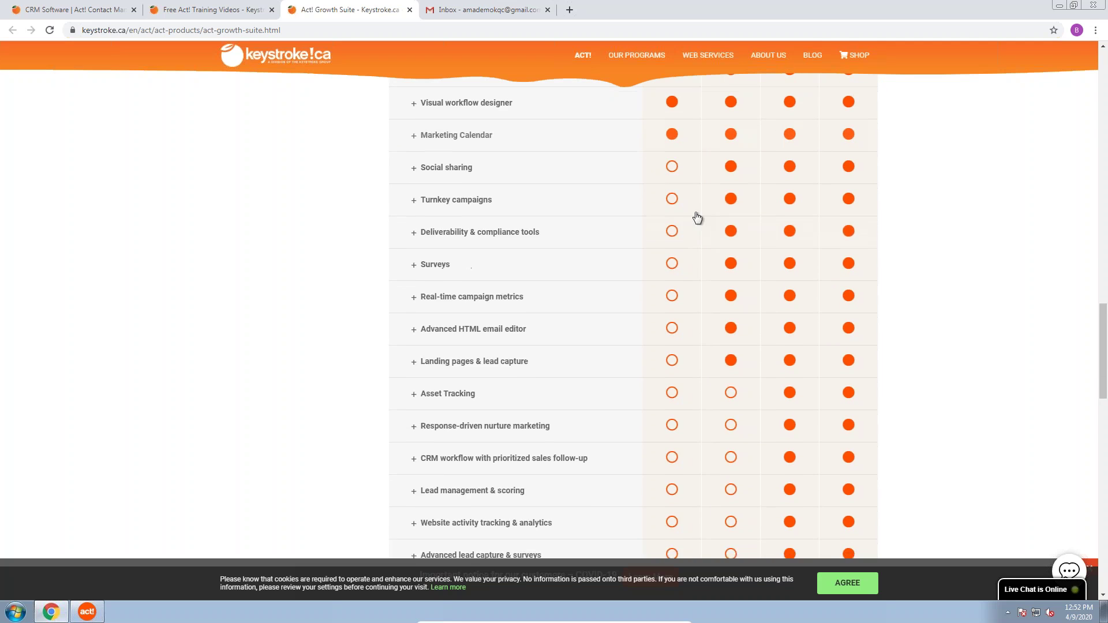
pyautogui.scroll(-2, 732, 220)
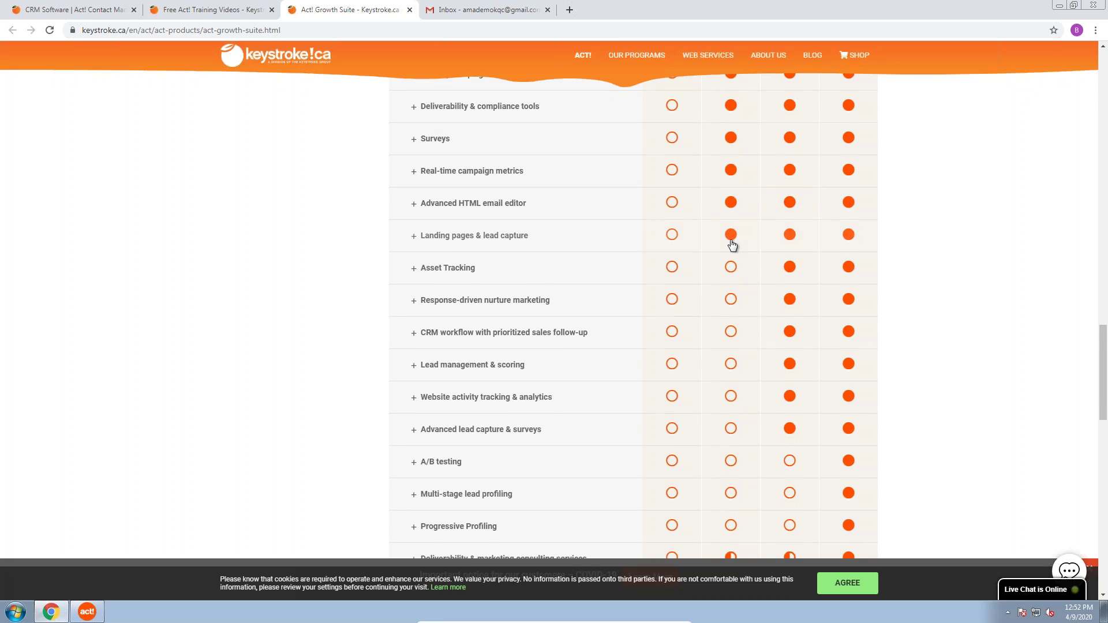
pyautogui.scroll(-2, 774, 215)
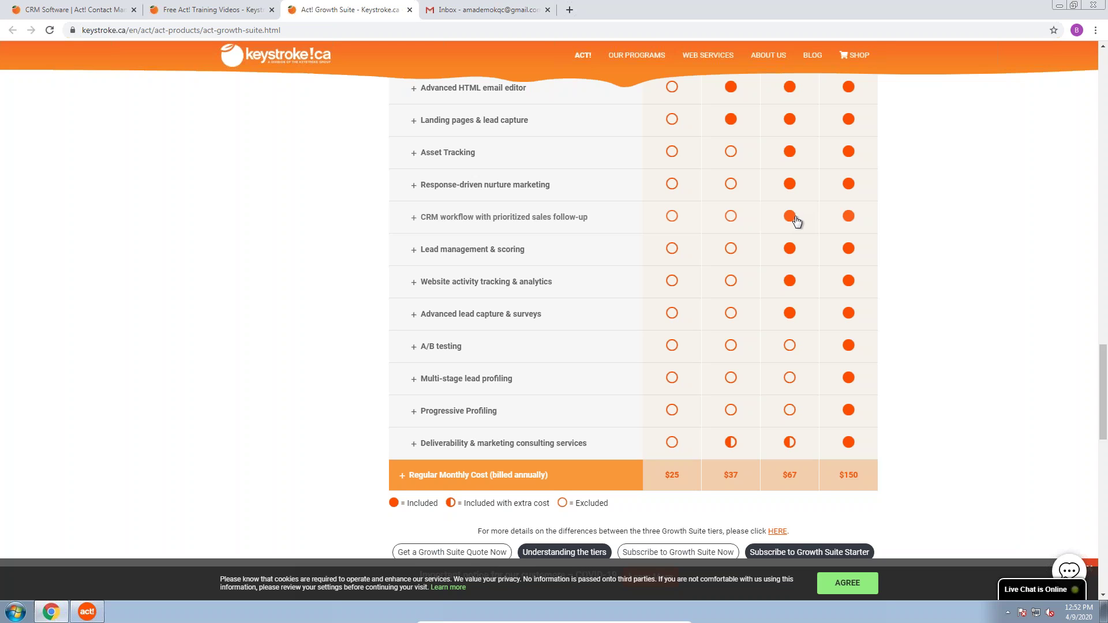
pyautogui.scroll(5, 796, 262)
pyautogui.scroll(9, 791, 256)
pyautogui.scroll(-3, 773, 341)
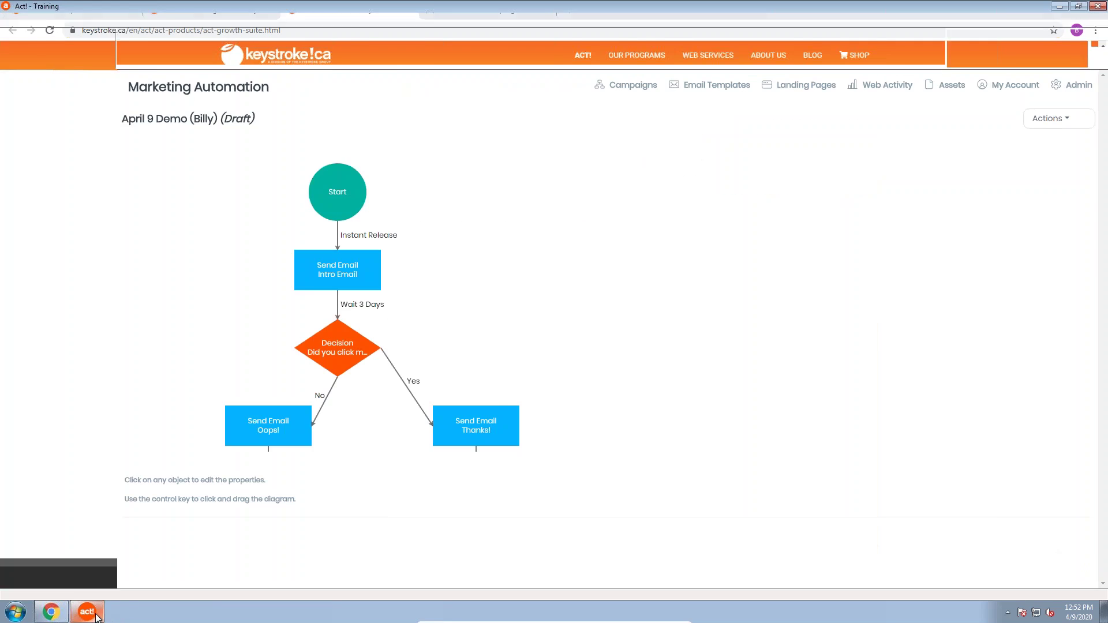
# Switch to Act! and check which groups can be chosen as the list in the campaign's properties
pyautogui.click(87, 612)
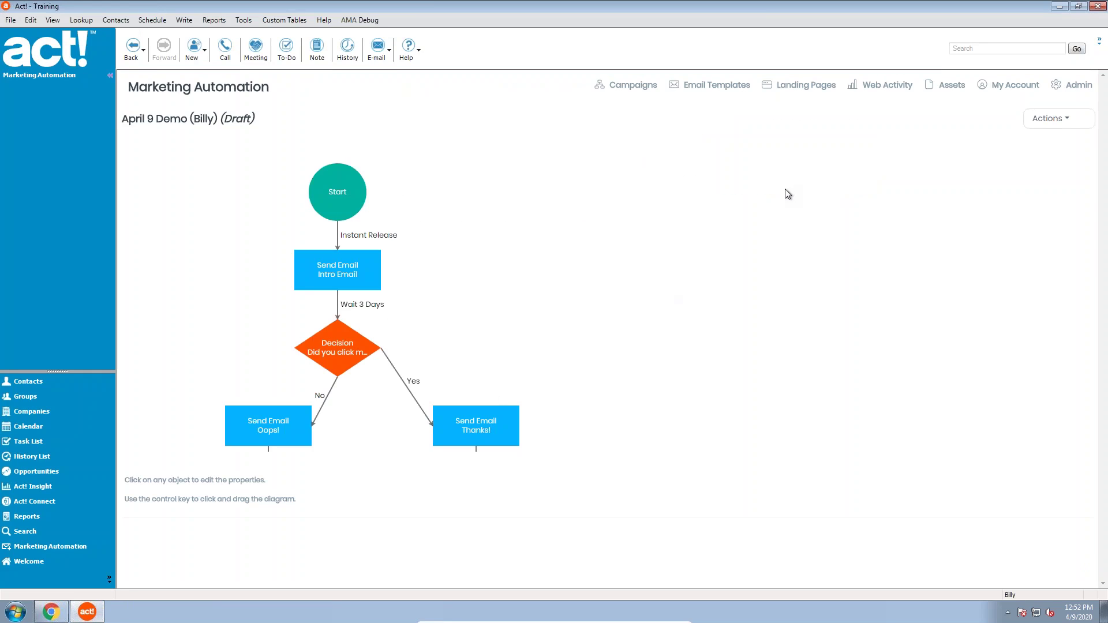
pyautogui.click(1048, 120)
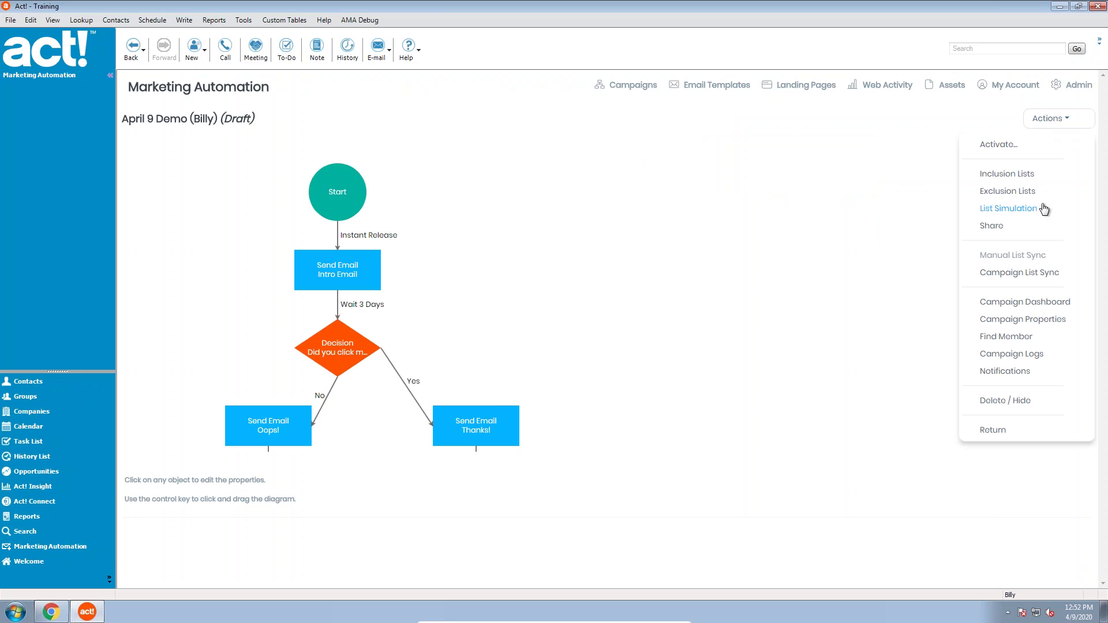
pyautogui.click(1015, 320)
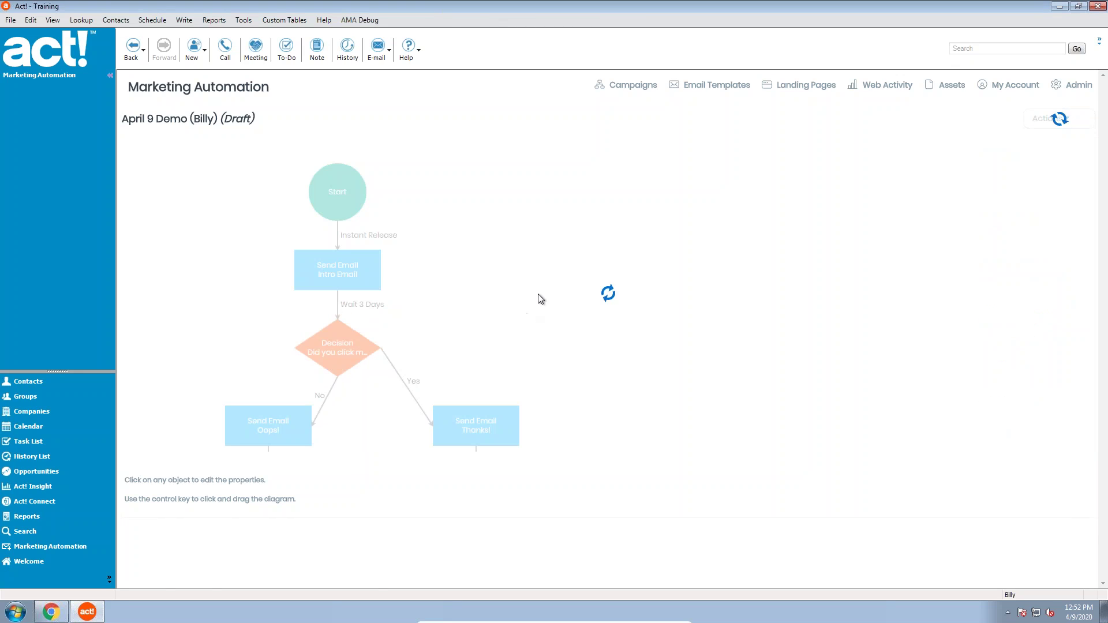
pyautogui.click(489, 270)
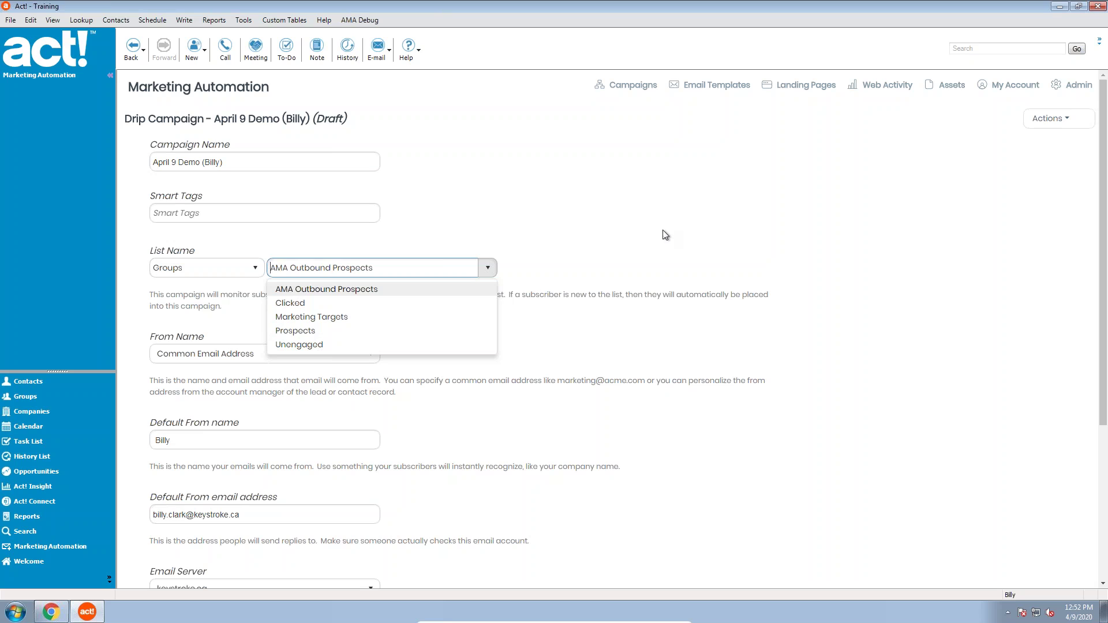
pyautogui.click(485, 288)
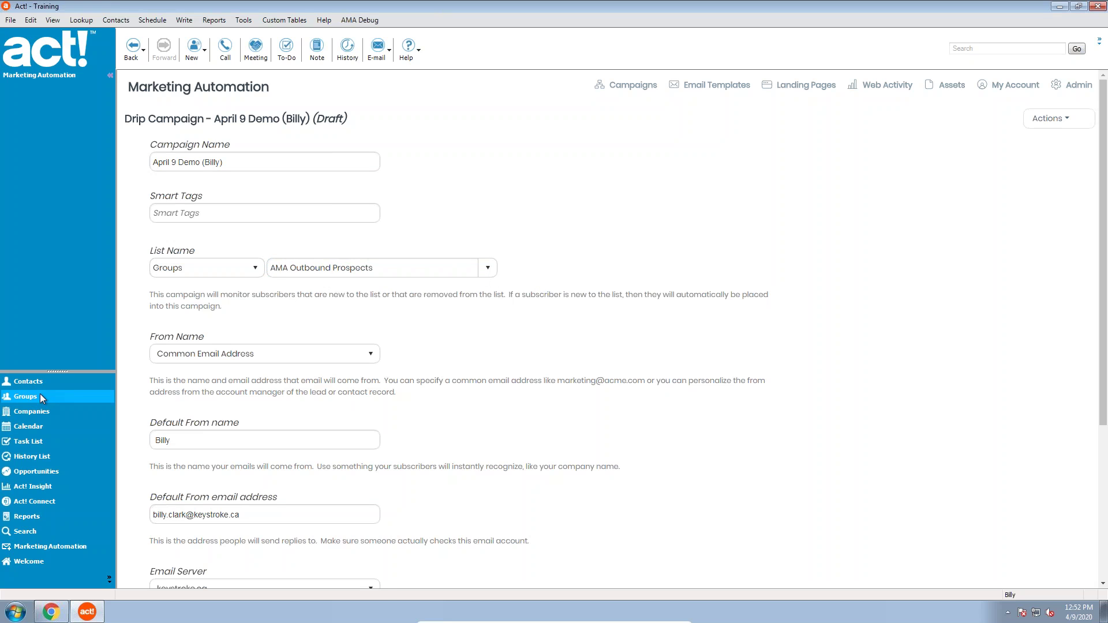
# View the contacts of the Marketing Targets and Prospects groups, then return to the campaign workflow without changing its properties
pyautogui.click(25, 397)
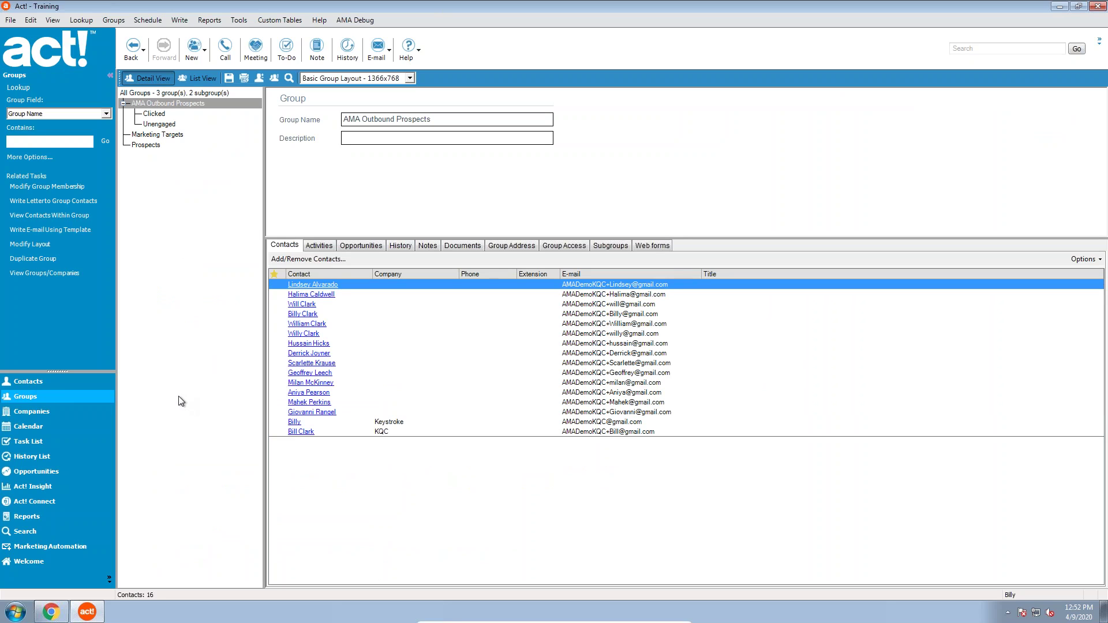
pyautogui.rightClick(142, 136)
pyautogui.click(142, 135)
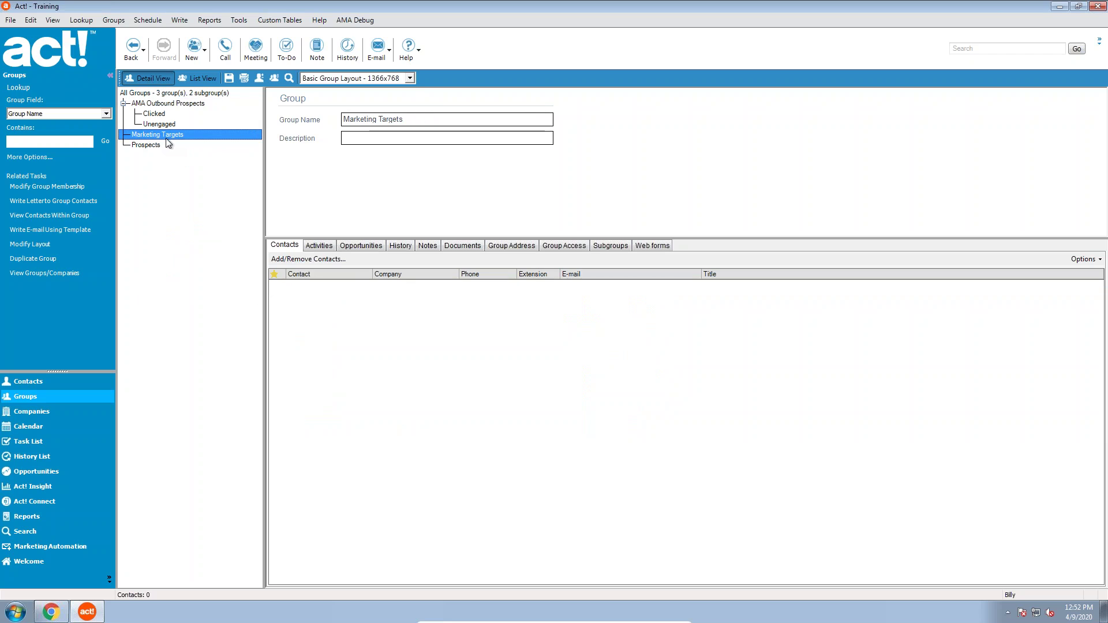
pyautogui.click(146, 145)
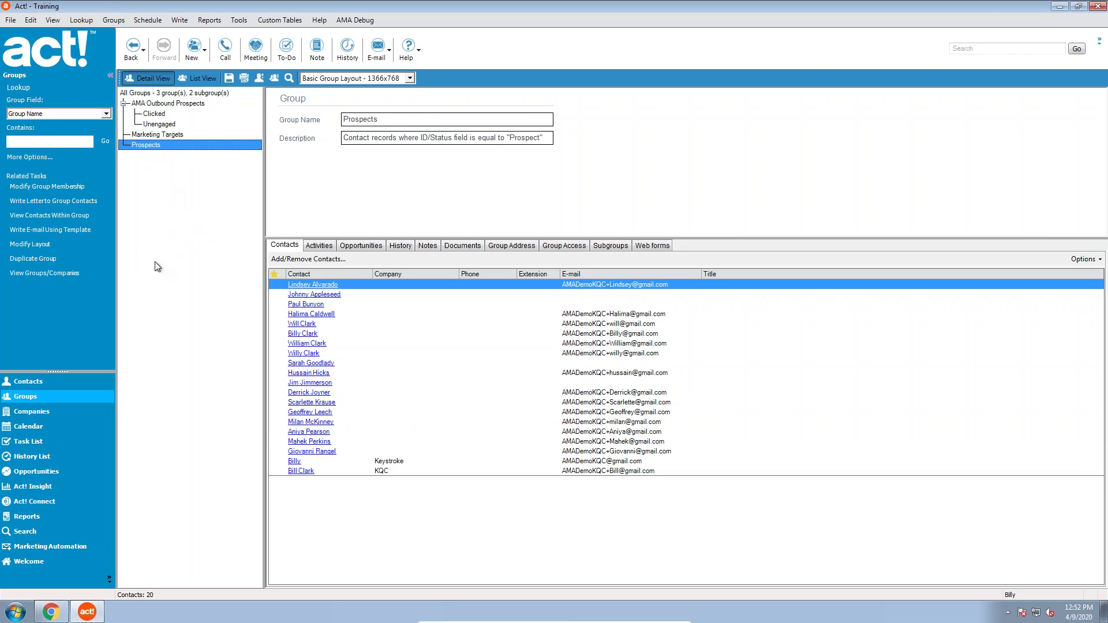
pyautogui.click(801, 549)
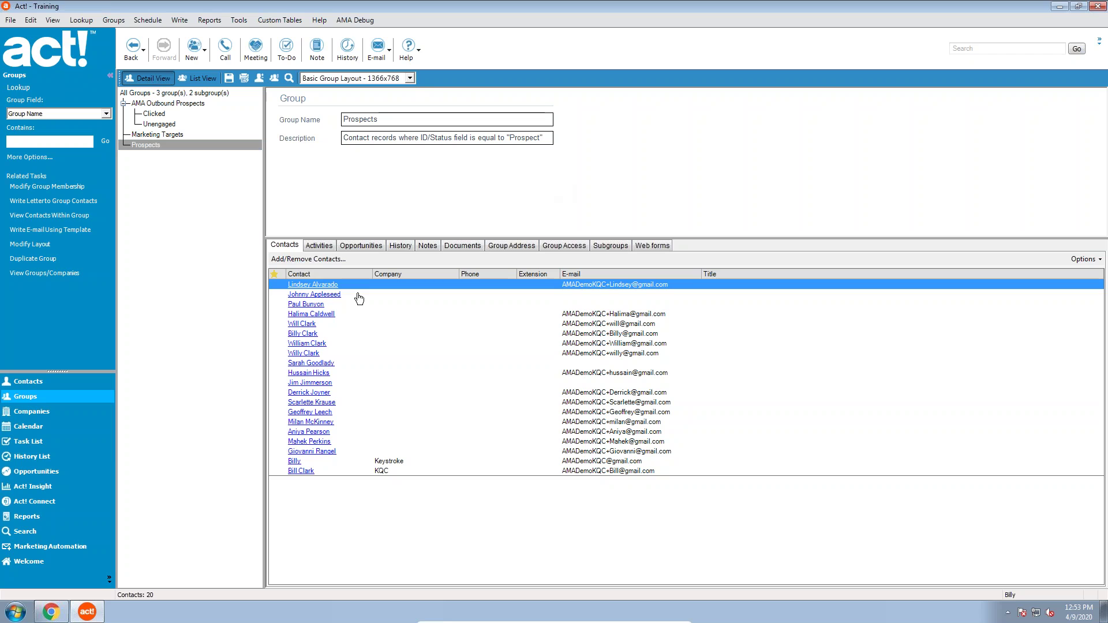
pyautogui.click(46, 547)
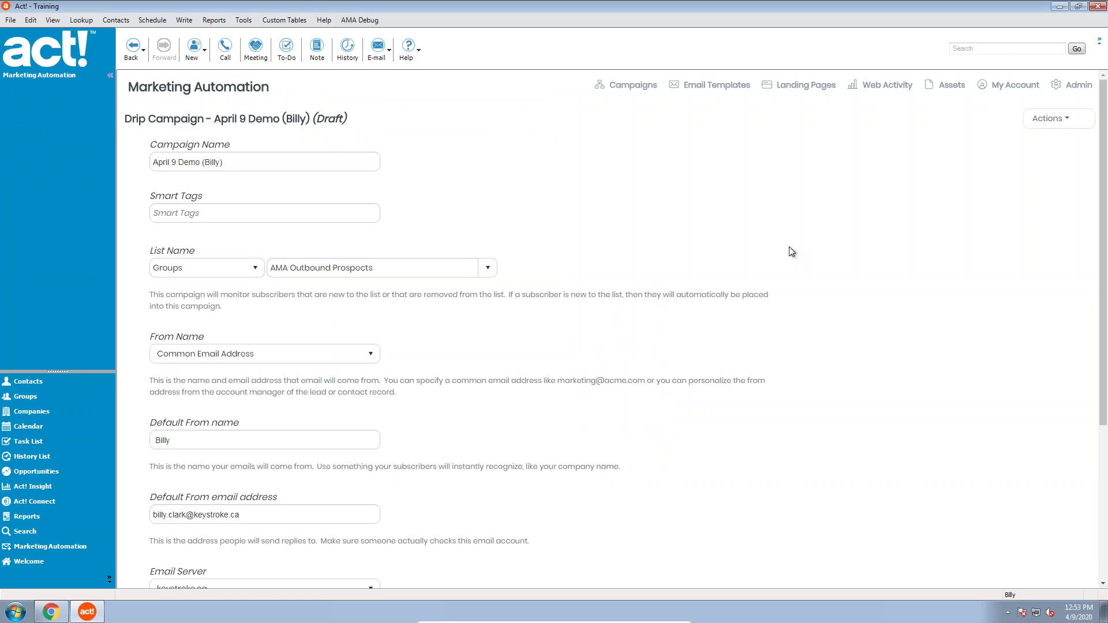
pyautogui.click(1050, 117)
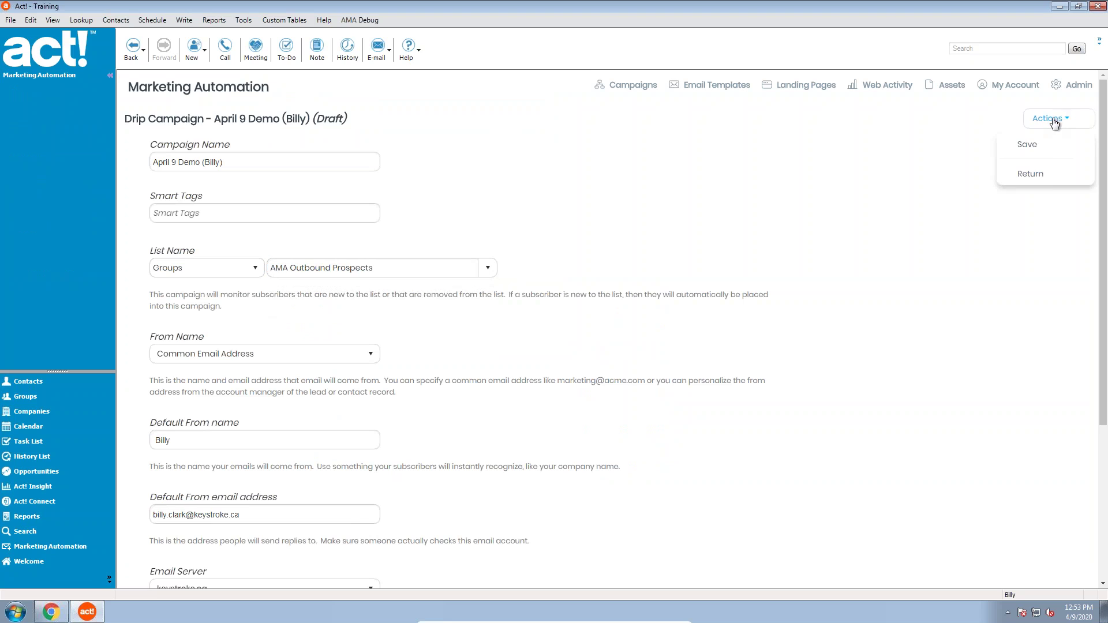
pyautogui.click(1031, 181)
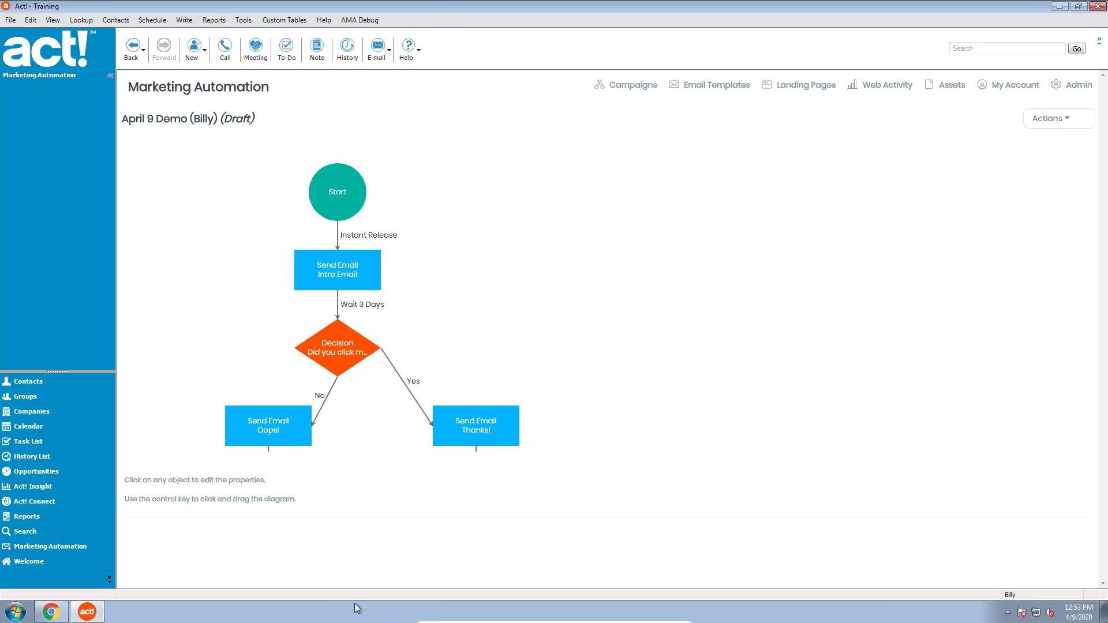
# Add the Prospects group to the campaign as an inclusion list
pyautogui.click(1050, 119)
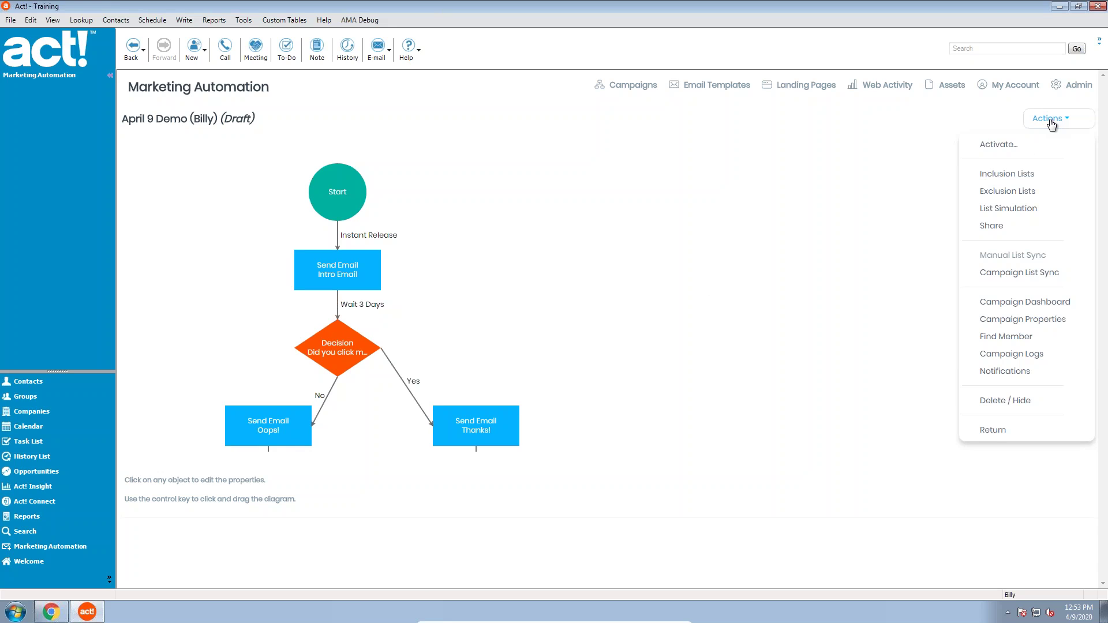
pyautogui.click(999, 175)
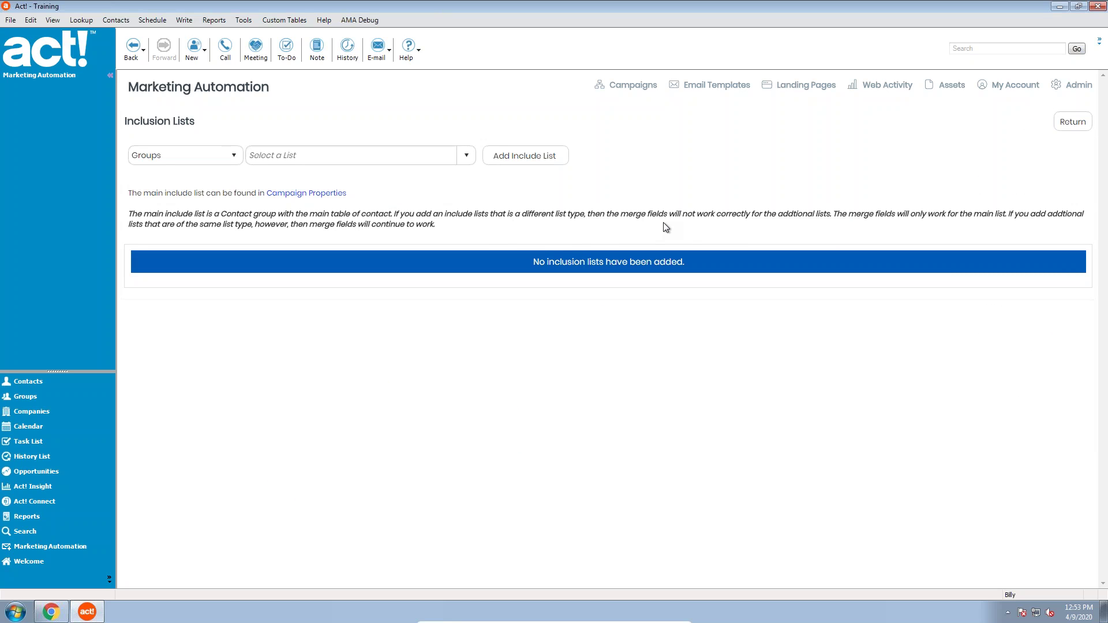
pyautogui.click(408, 156)
pyautogui.click(311, 219)
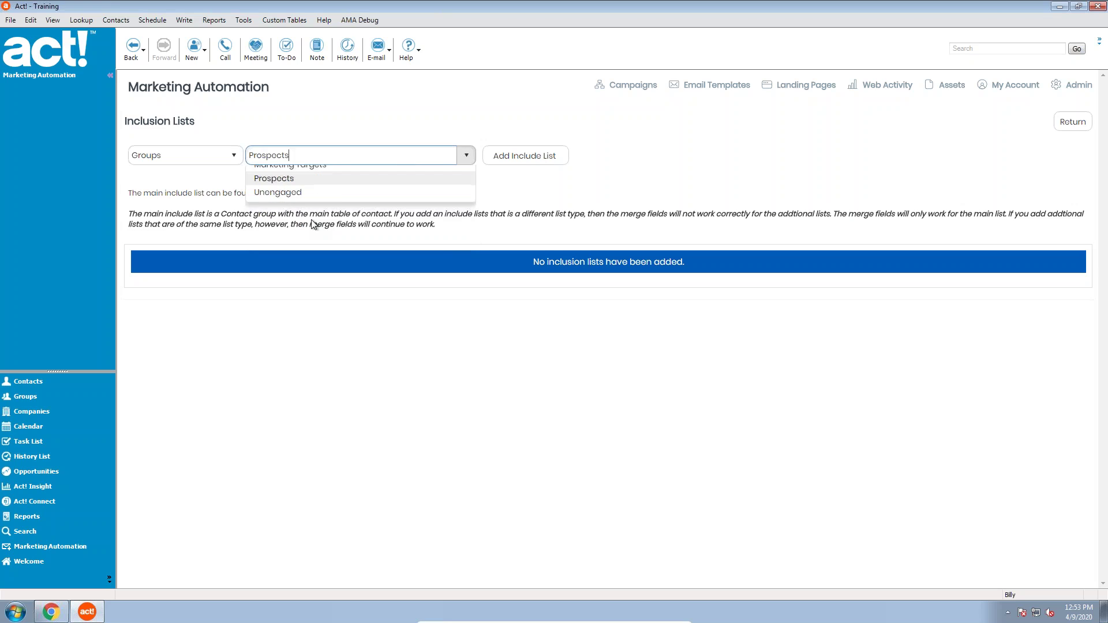
pyautogui.click(518, 164)
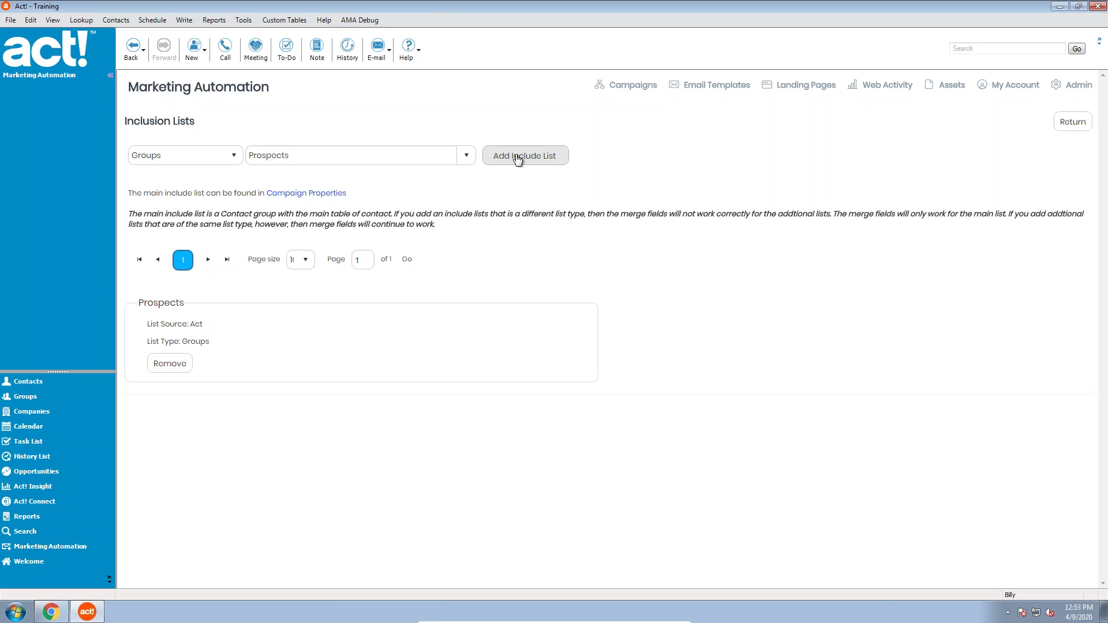
pyautogui.click(468, 157)
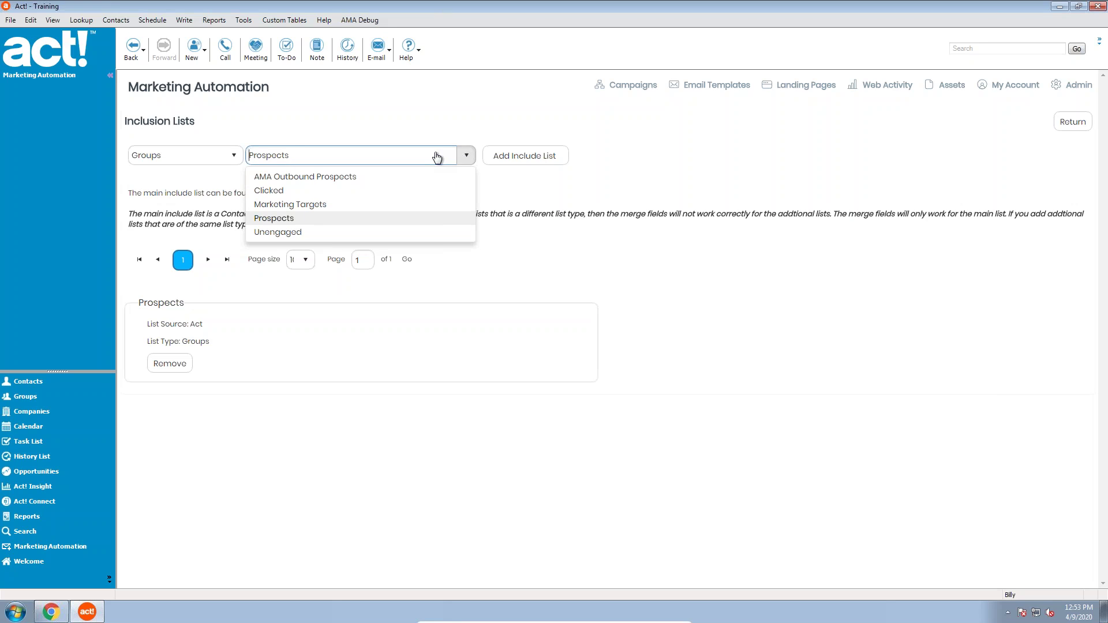
pyautogui.click(737, 197)
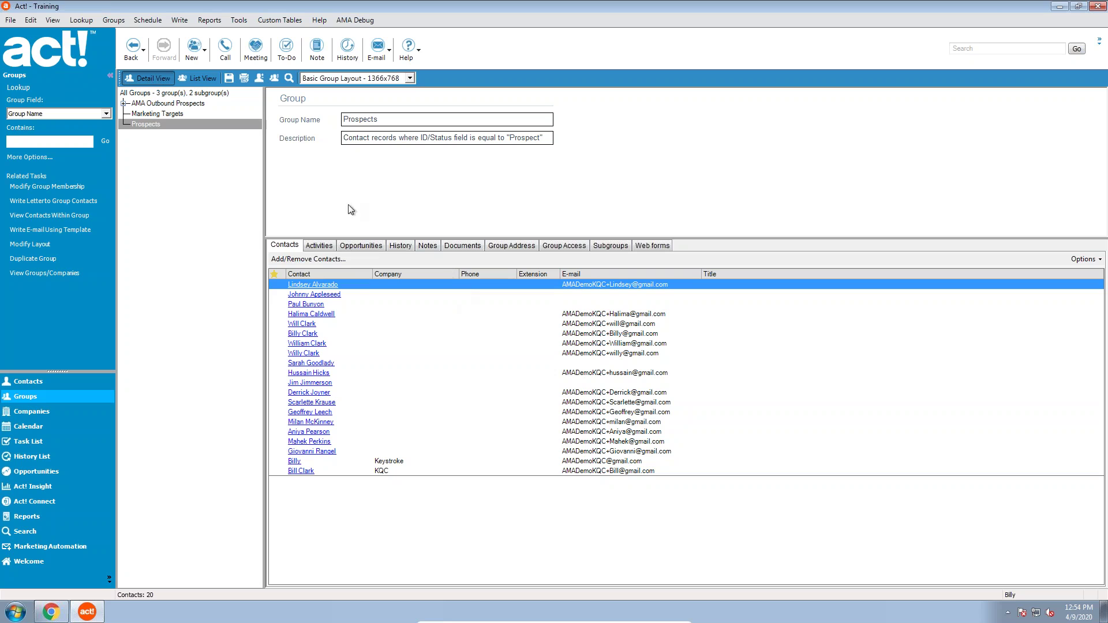
# Add five contacts from All Contacts as static members of the Marketing Targets group
pyautogui.doubleClick(169, 105)
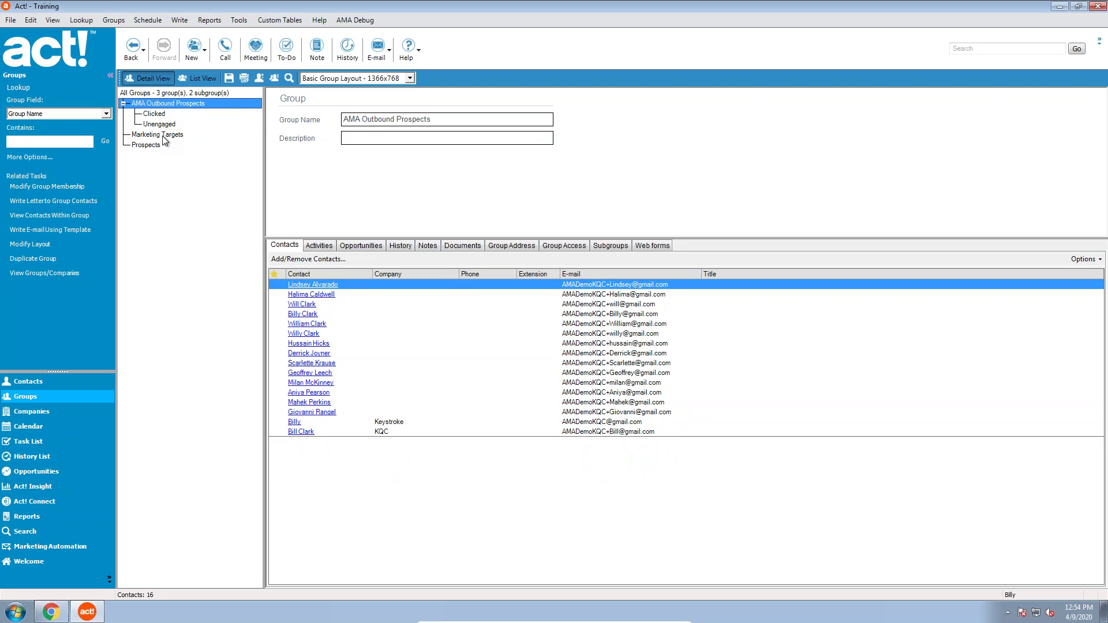
pyautogui.click(165, 134)
pyautogui.click(320, 260)
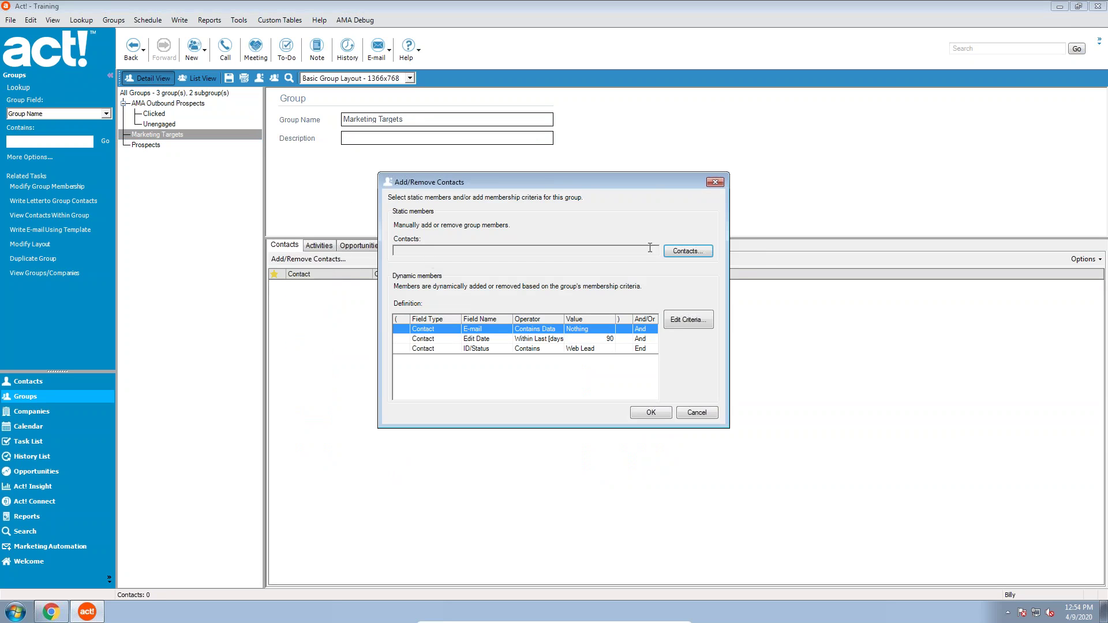
pyautogui.click(692, 255)
pyautogui.moveTo(462, 318); pyautogui.dragTo(462, 354)
pyautogui.click(553, 307)
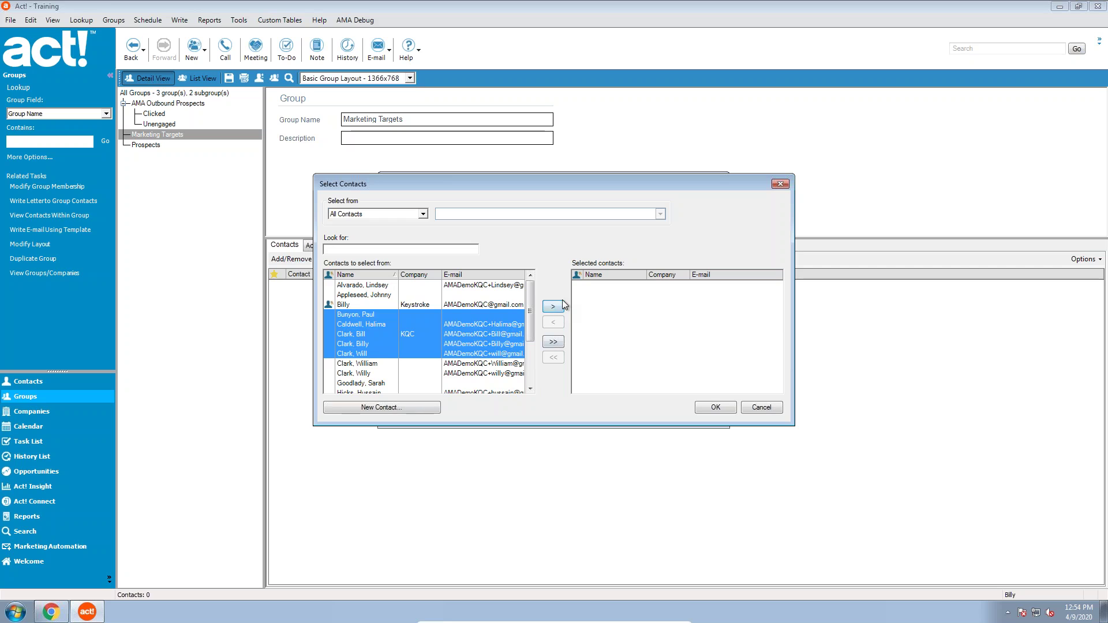
pyautogui.click(714, 408)
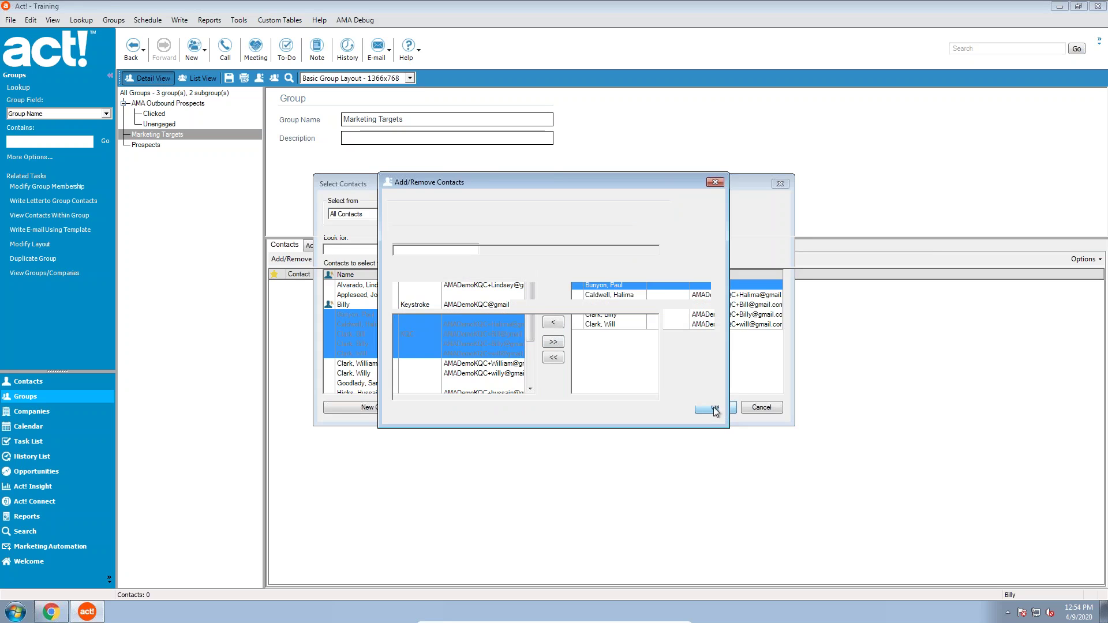
pyautogui.click(652, 413)
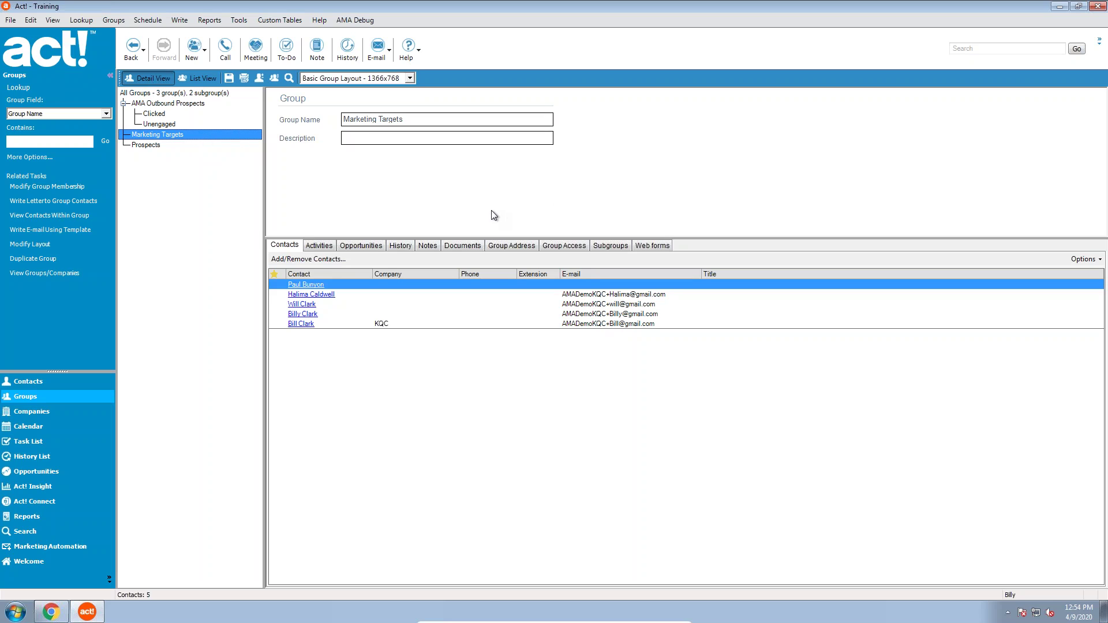
# Check the contacts of the Clicked and Unengaged subgroups, then go back through Inclusion Lists to the campaign workflow
pyautogui.click(162, 114)
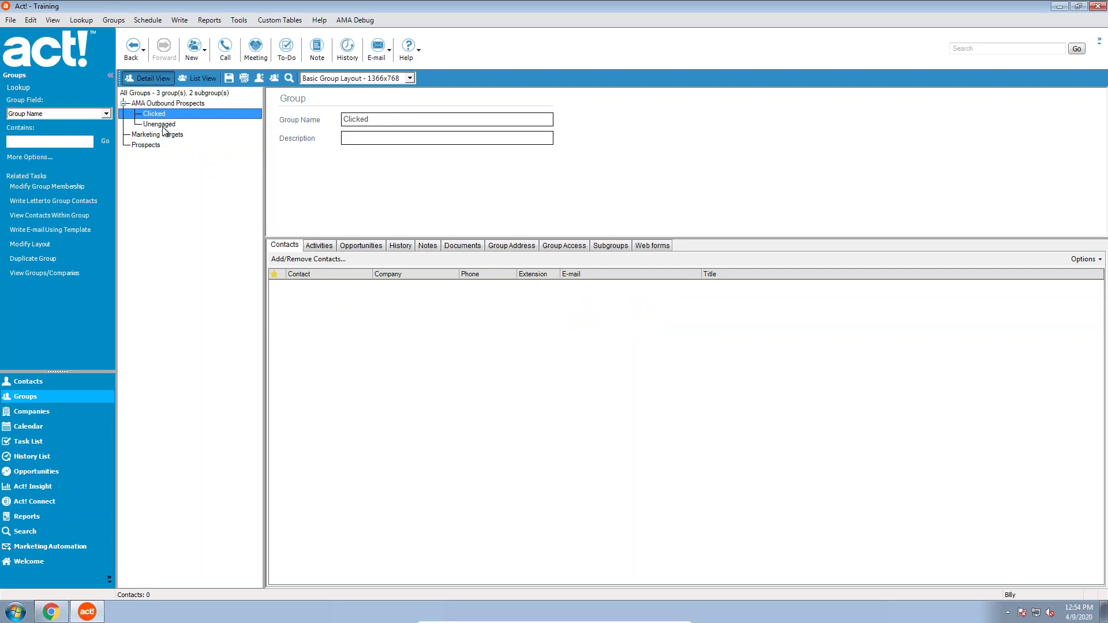
pyautogui.click(163, 125)
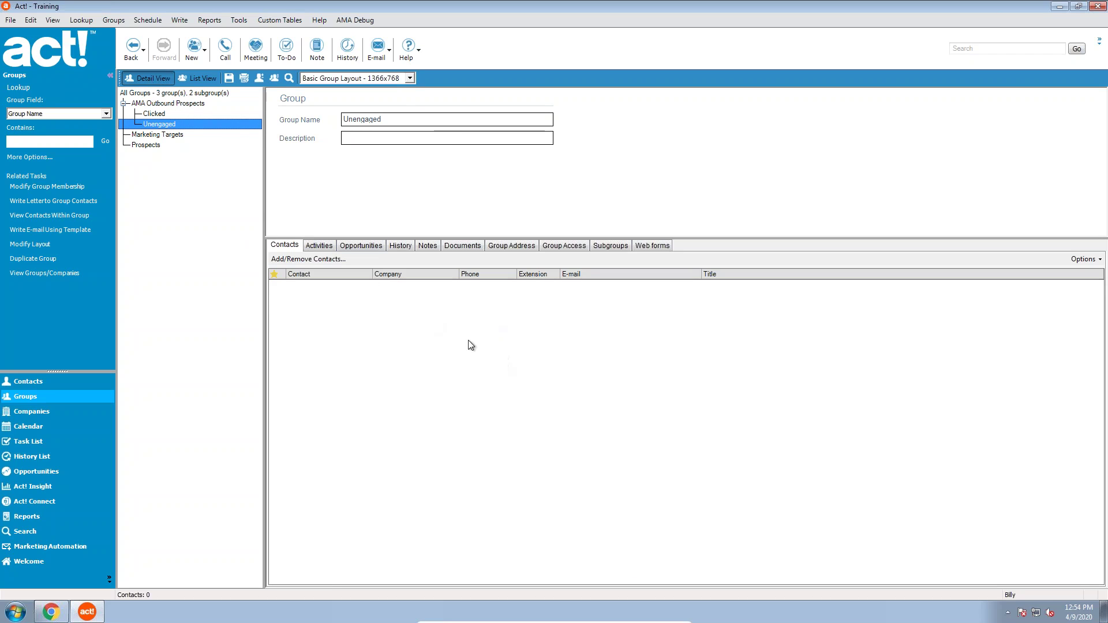
pyautogui.click(172, 115)
pyautogui.click(187, 125)
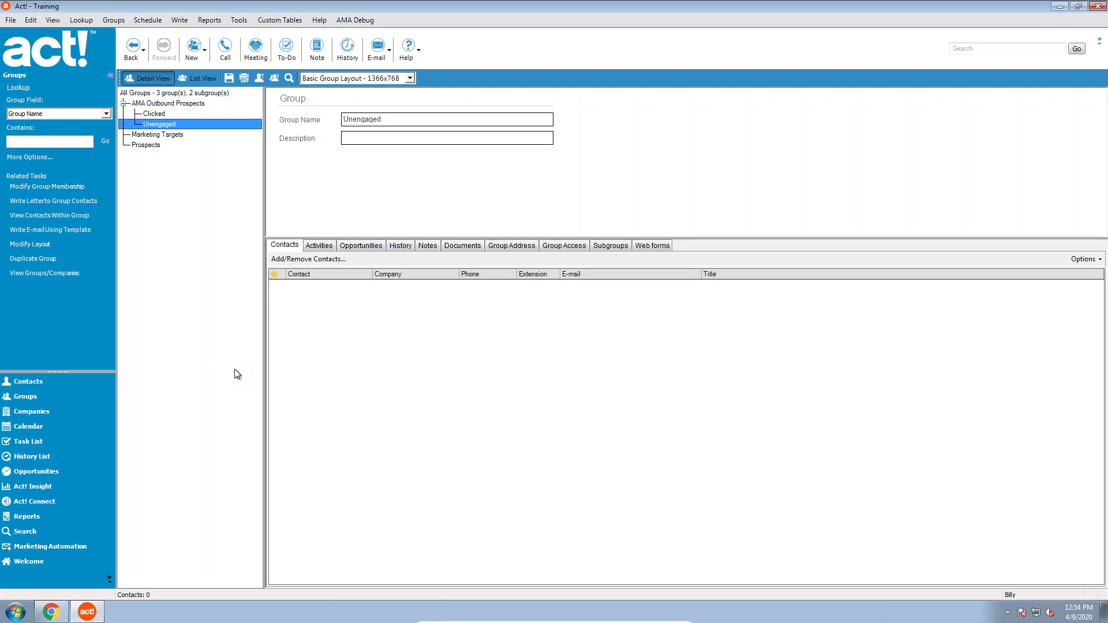
pyautogui.click(73, 546)
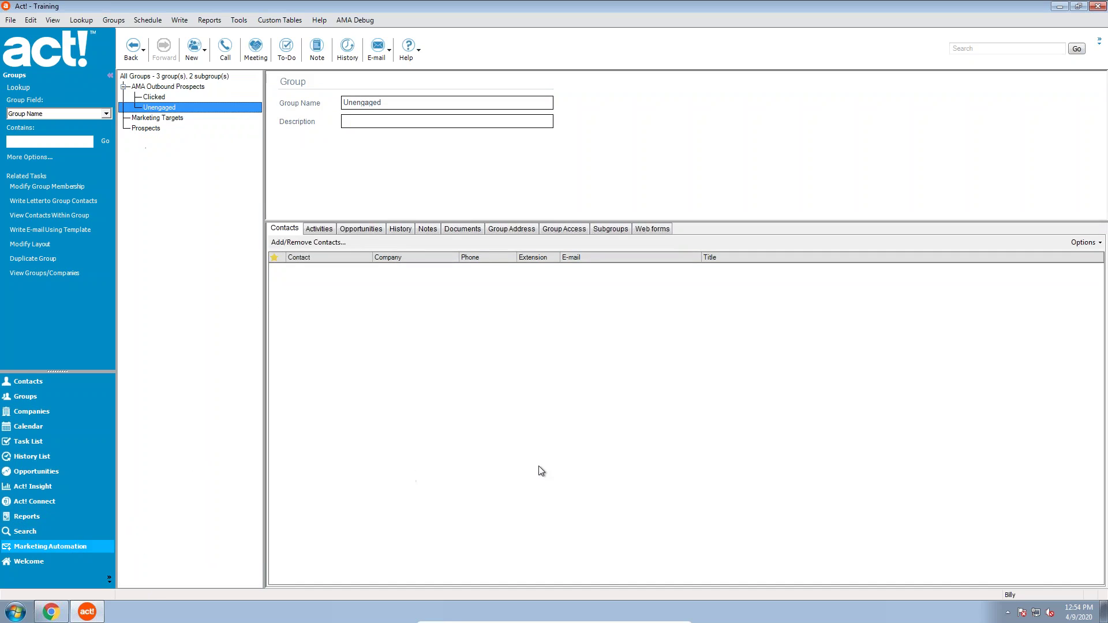
pyautogui.click(1073, 121)
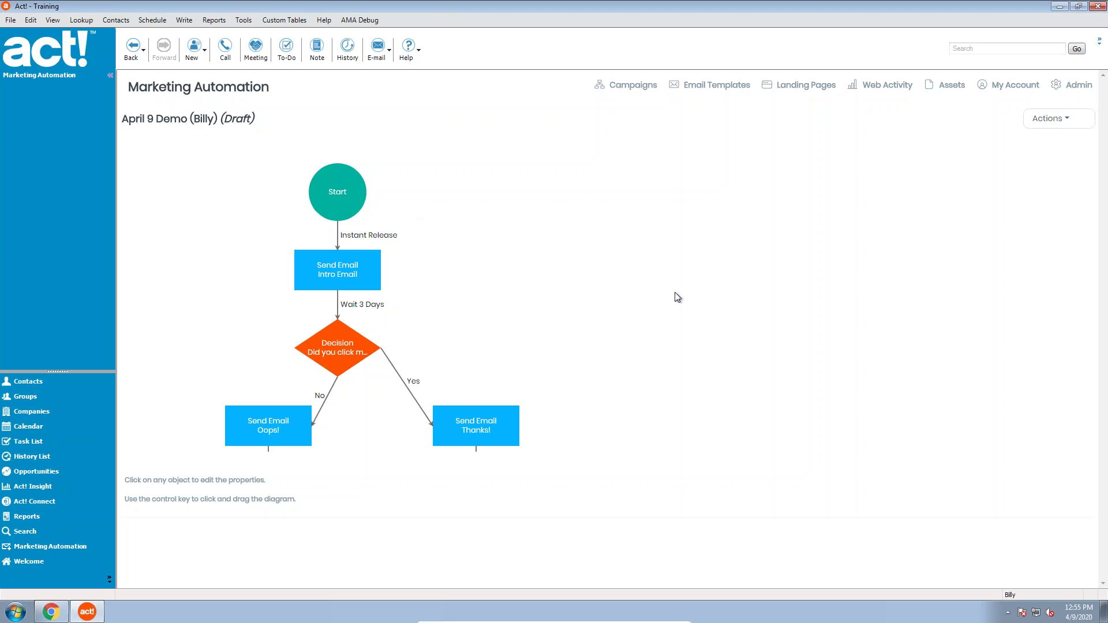
# Try the Specific Date/Time release option on the interval between Start and the Intro Email, then discard the change
pyautogui.click(336, 236)
pyautogui.click(571, 241)
pyautogui.click(568, 274)
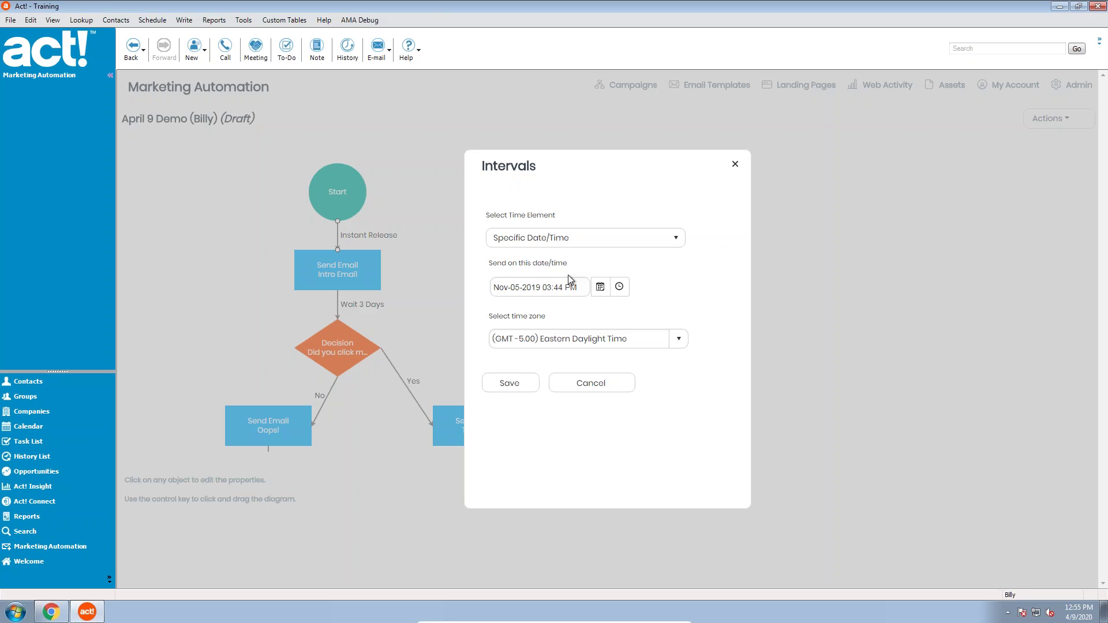
pyautogui.click(555, 289)
pyautogui.click(584, 382)
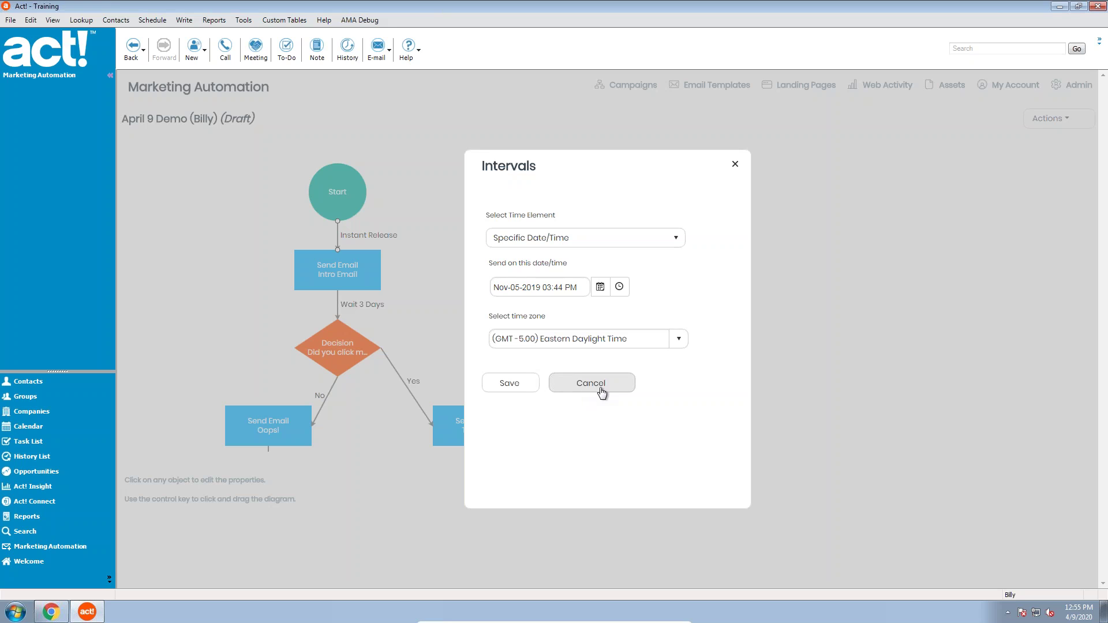
pyautogui.click(601, 390)
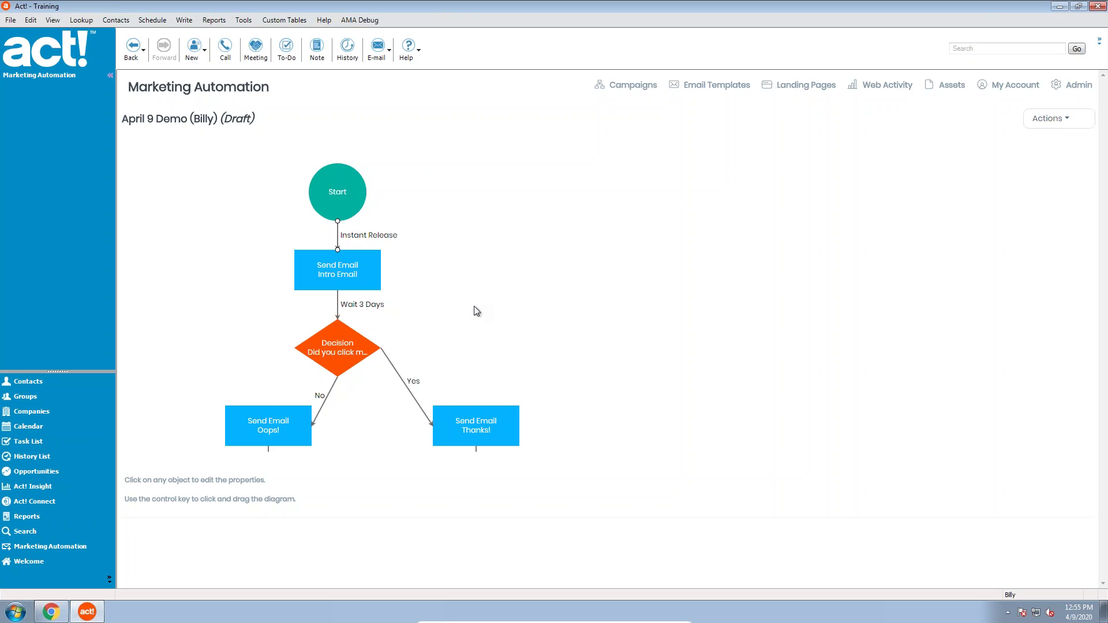
# Review the campaign's activation checks and open the Intro Email for editing from its campaign action
pyautogui.moveTo(372, 433); pyautogui.dragTo(423, 200)
pyautogui.moveTo(504, 419); pyautogui.dragTo(445, 317)
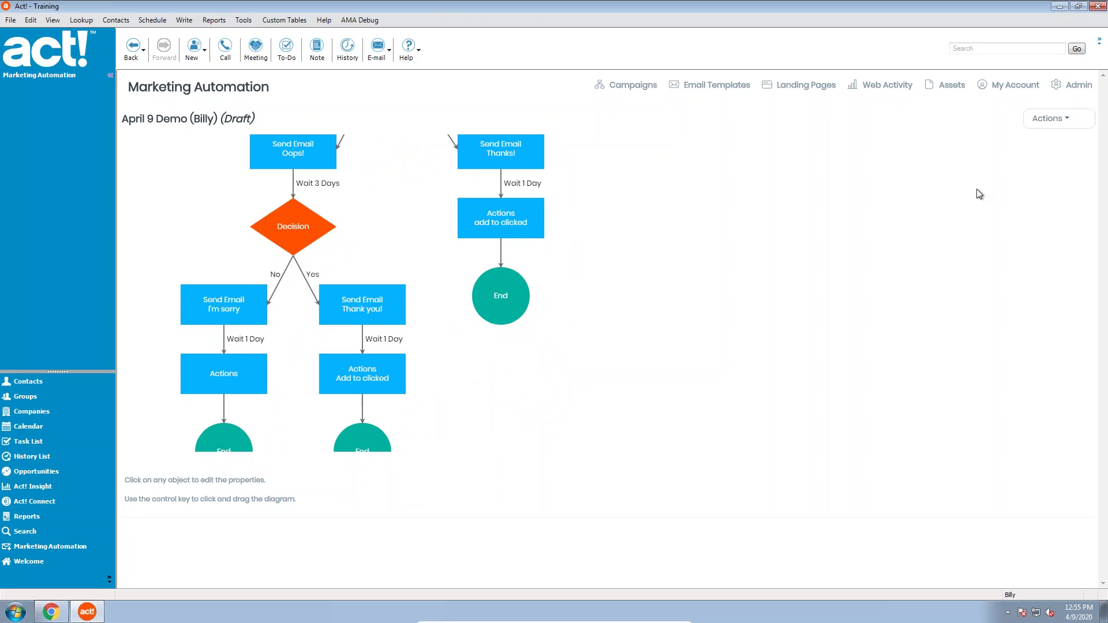
pyautogui.click(1060, 118)
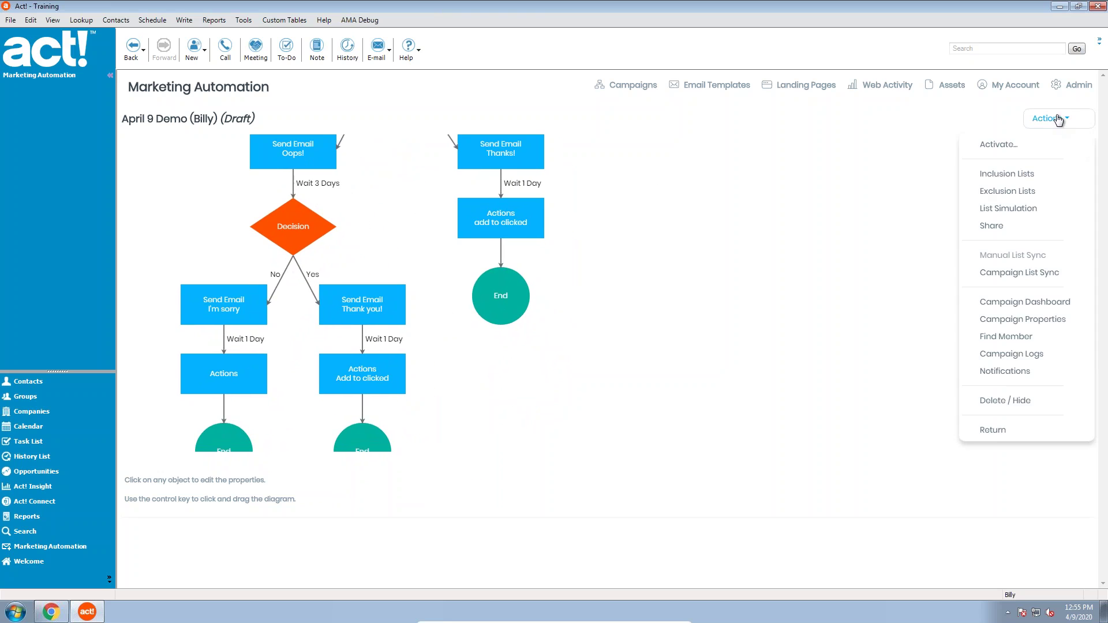
pyautogui.click(1031, 152)
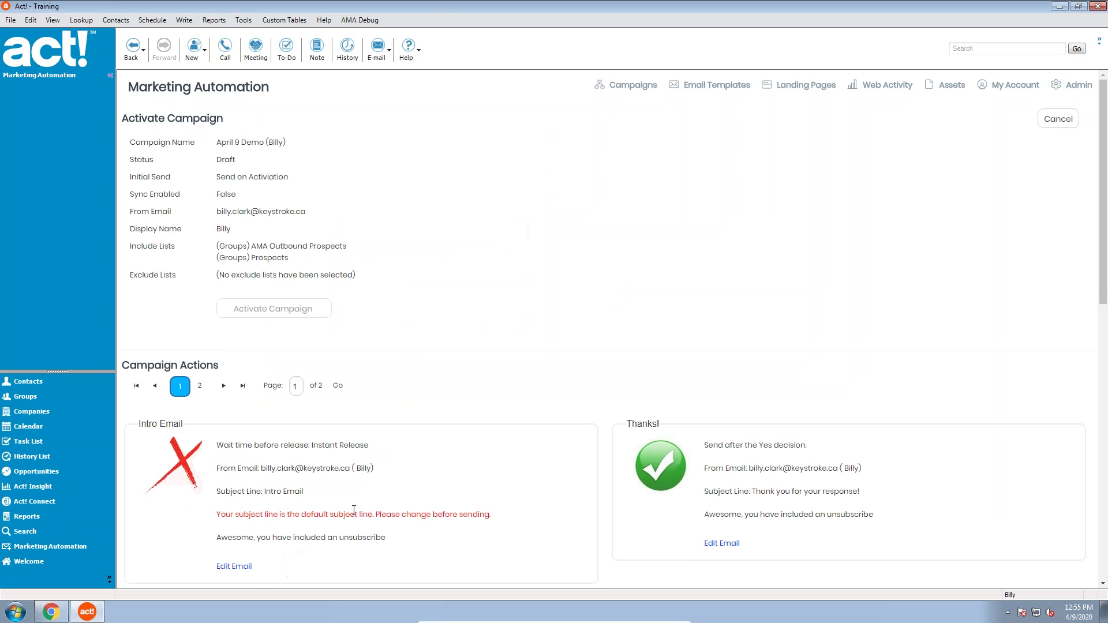
pyautogui.scroll(-3, 366, 511)
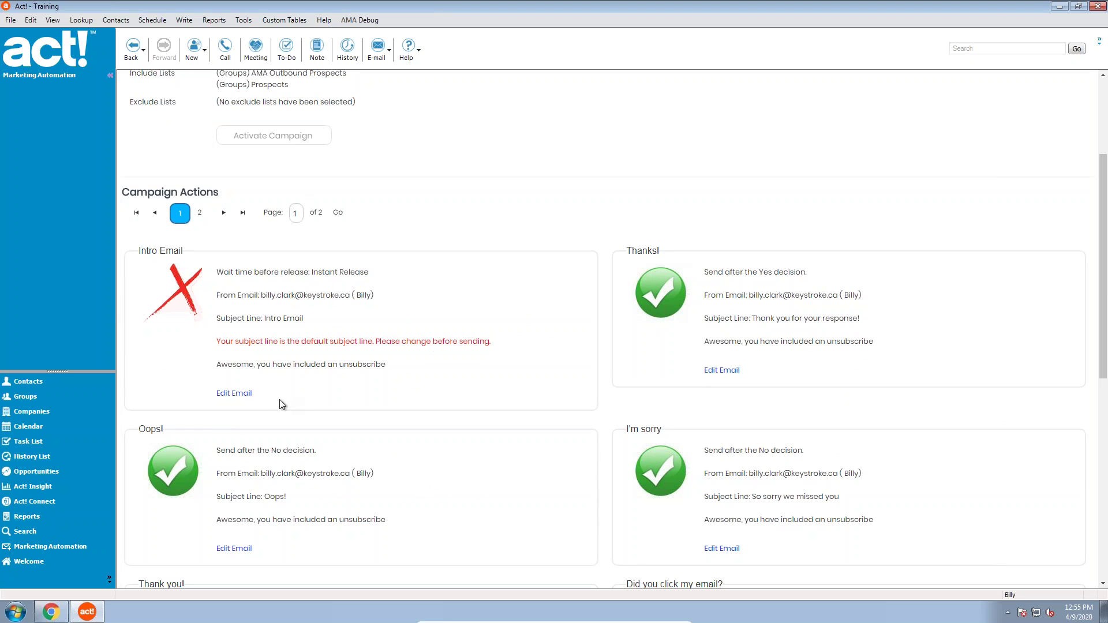
pyautogui.click(248, 394)
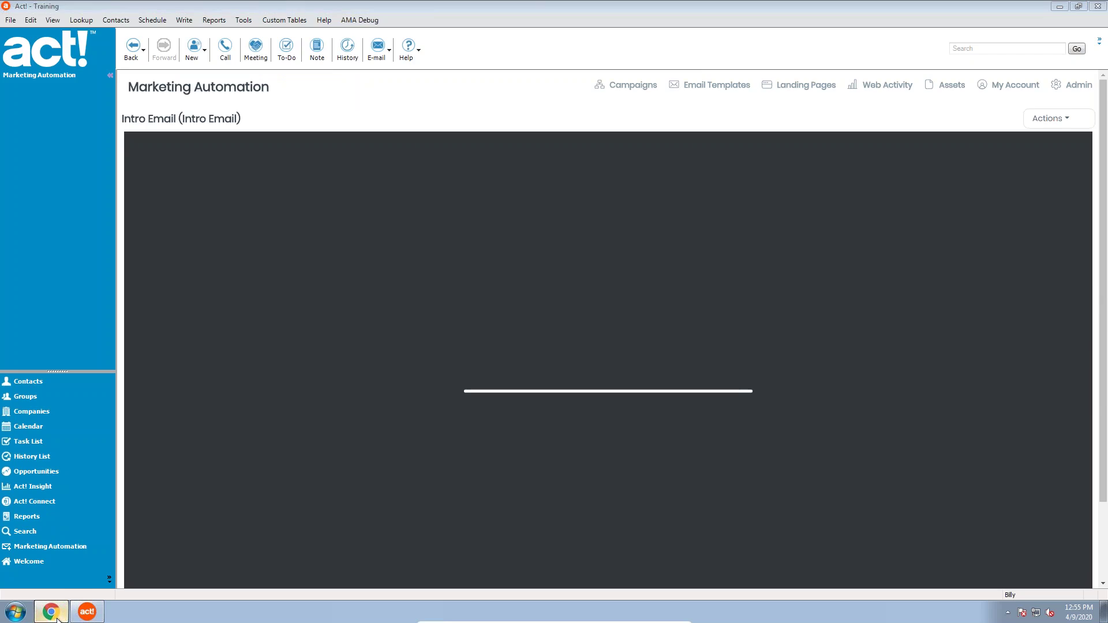
# Switch to Chrome and open the Training Schedule page from the Keystroke home page's Training links
pyautogui.click(55, 615)
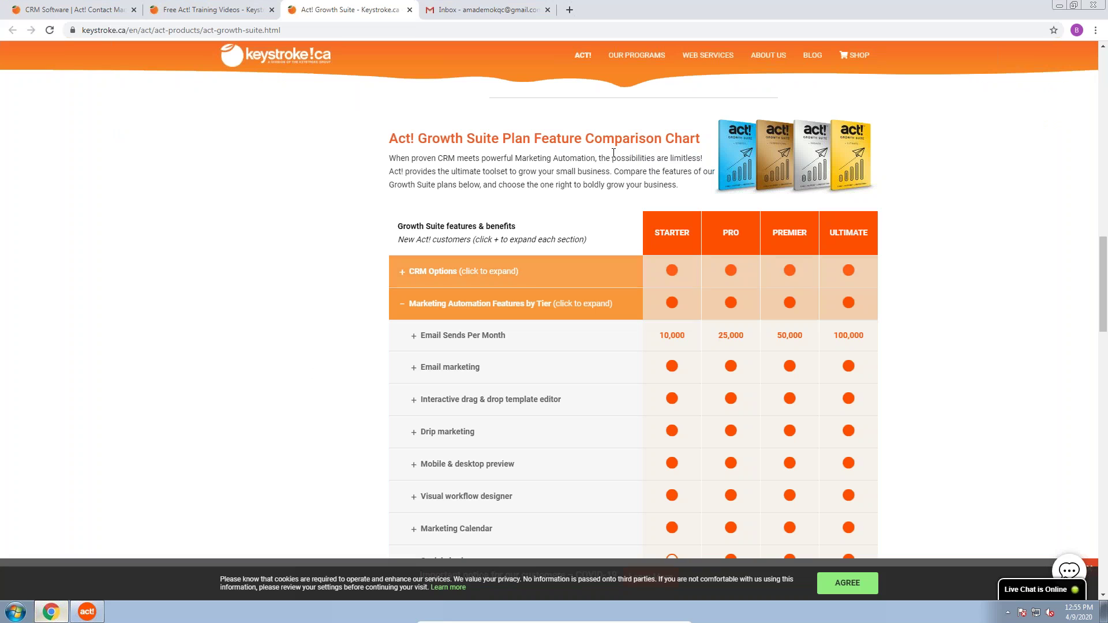
pyautogui.click(180, 12)
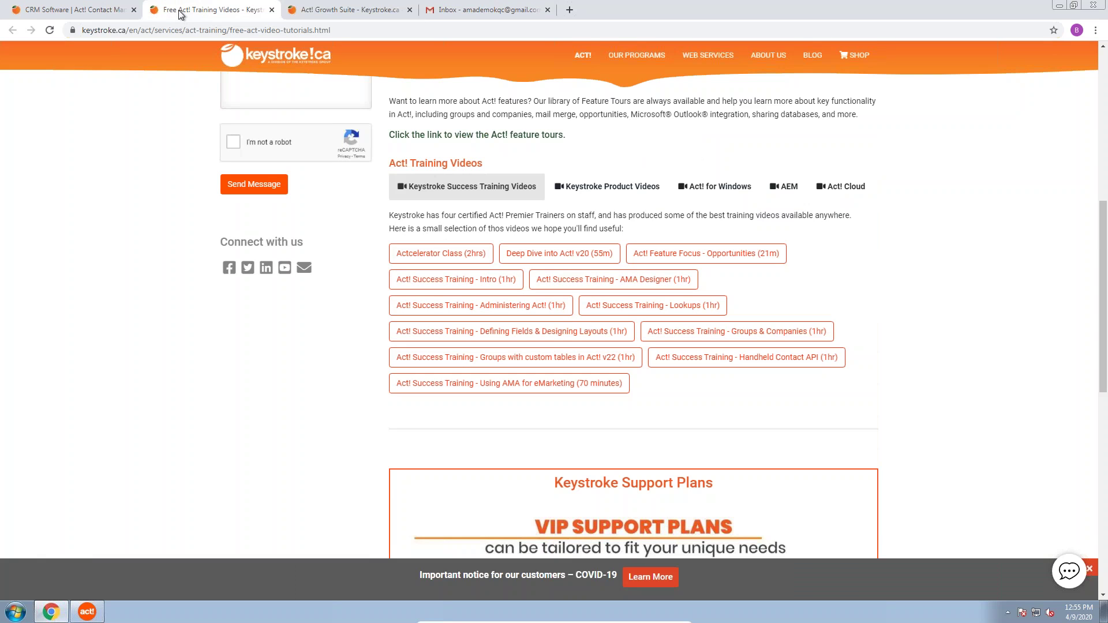
pyautogui.click(93, 7)
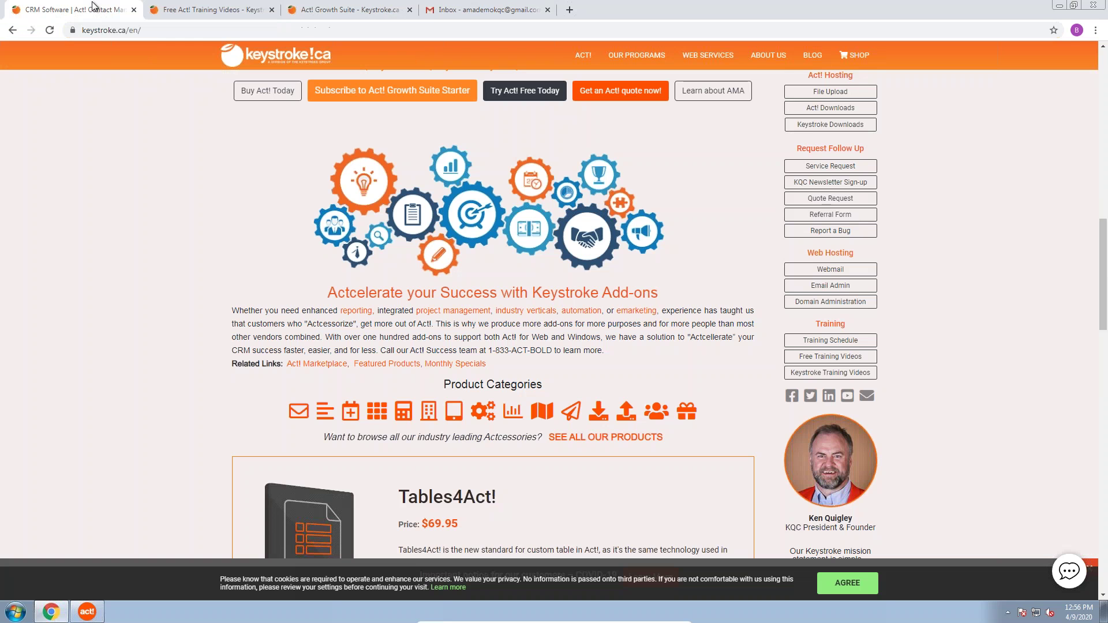
pyautogui.scroll(-5, 670, 243)
pyautogui.scroll(3, 670, 245)
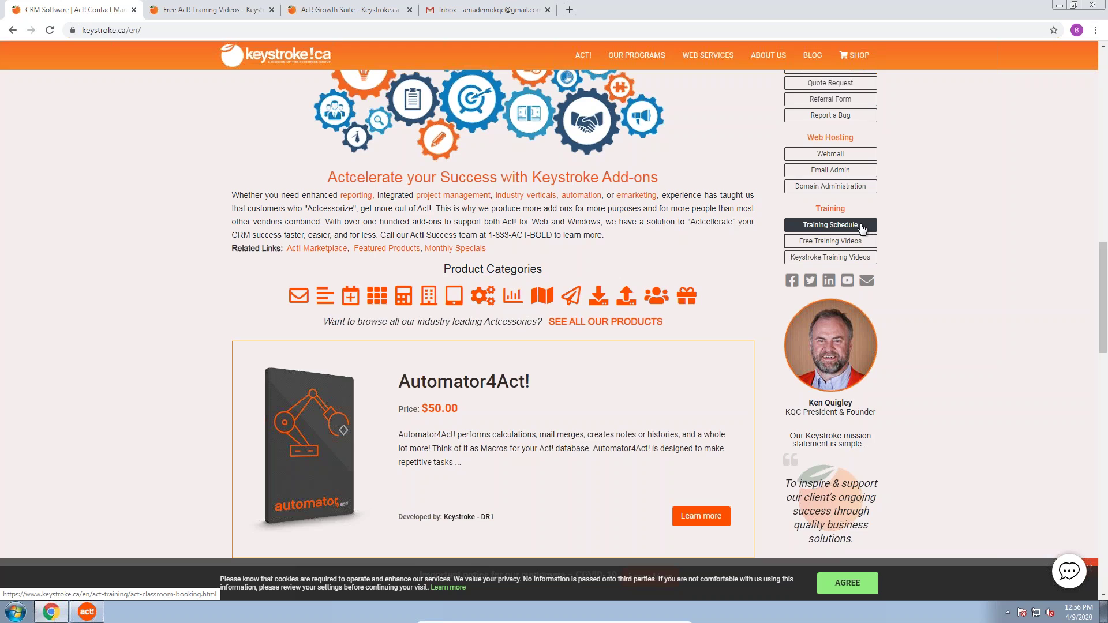
pyautogui.click(862, 230)
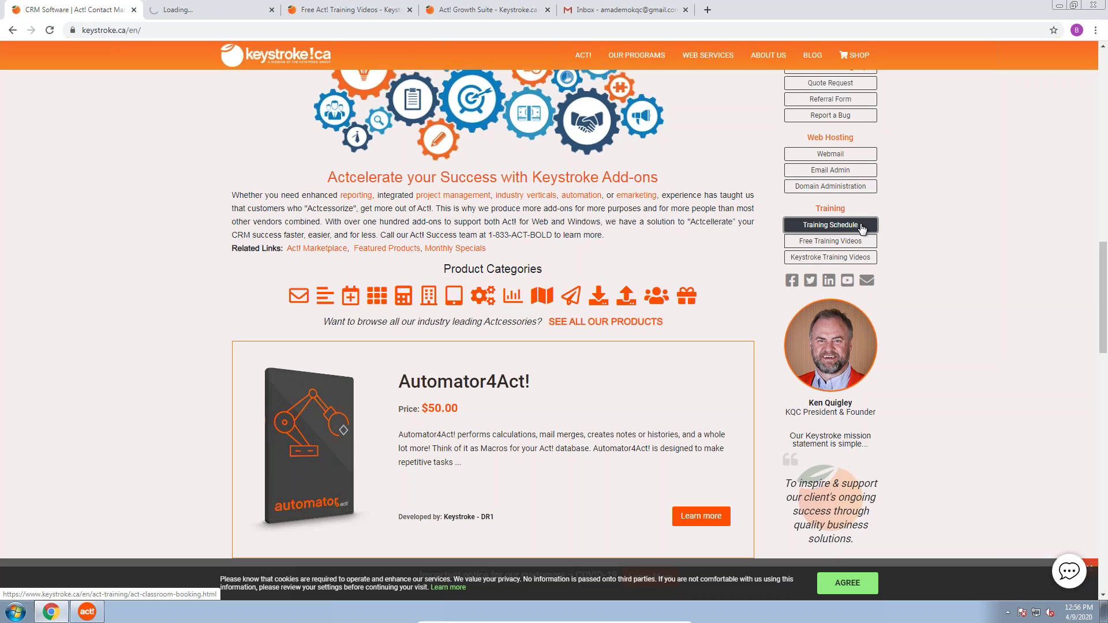